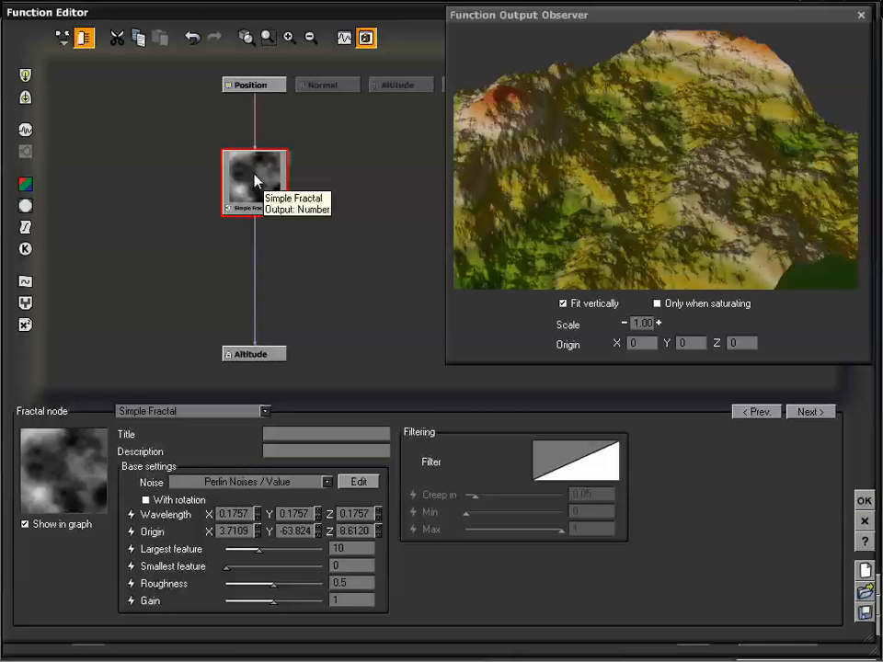
# Shift the Simple Fractal node aside and add a noise node beside it, fed by the Position input.
pyautogui.moveTo(256, 180); pyautogui.dragTo(280, 181)
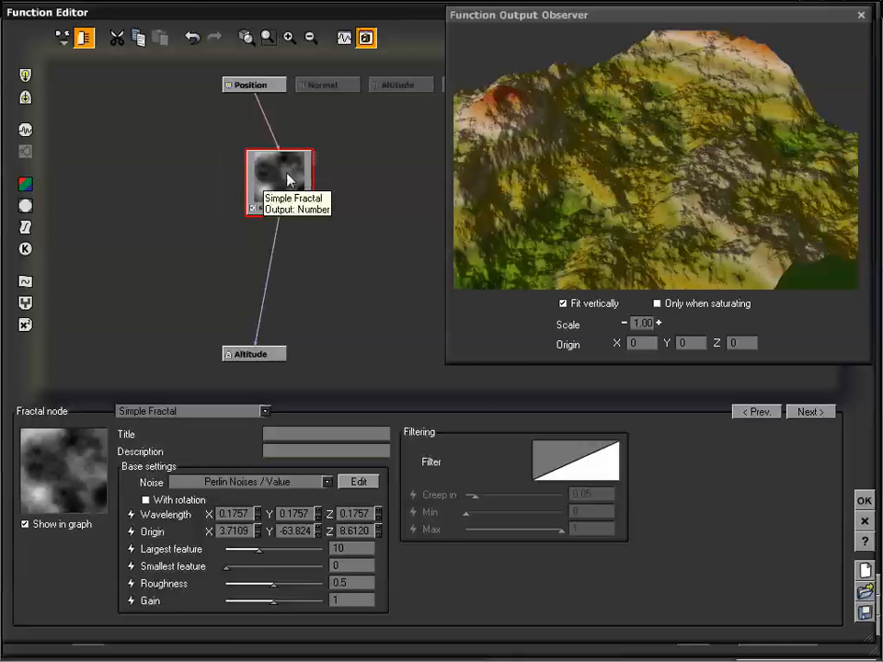
pyautogui.click(205, 184)
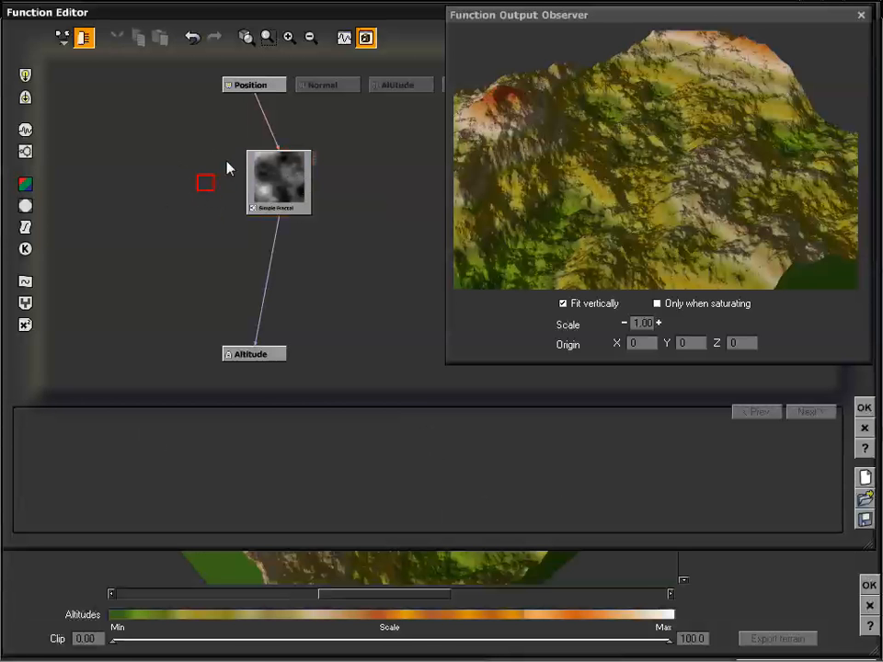
pyautogui.click(27, 130)
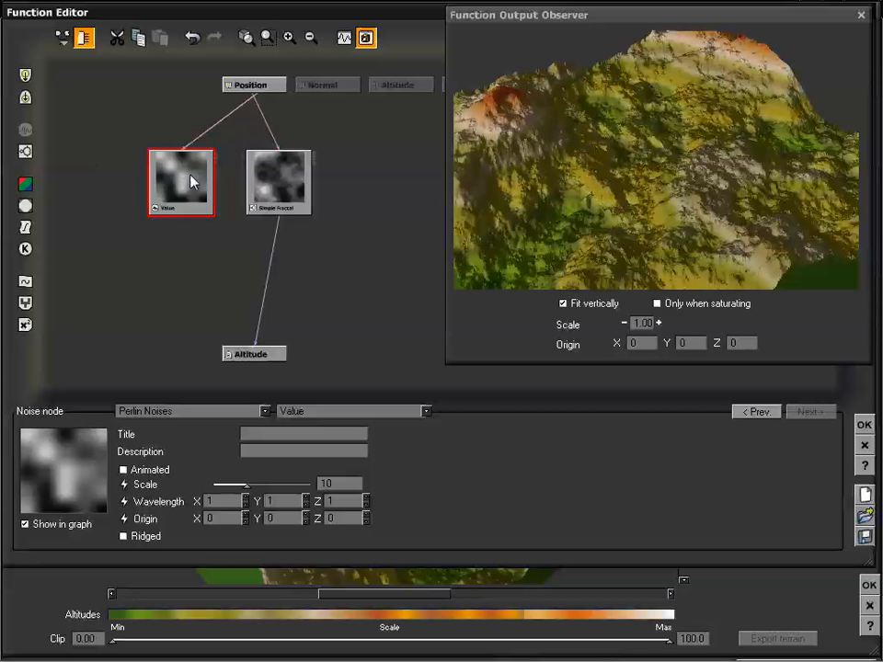
pyautogui.moveTo(192, 176); pyautogui.dragTo(206, 176)
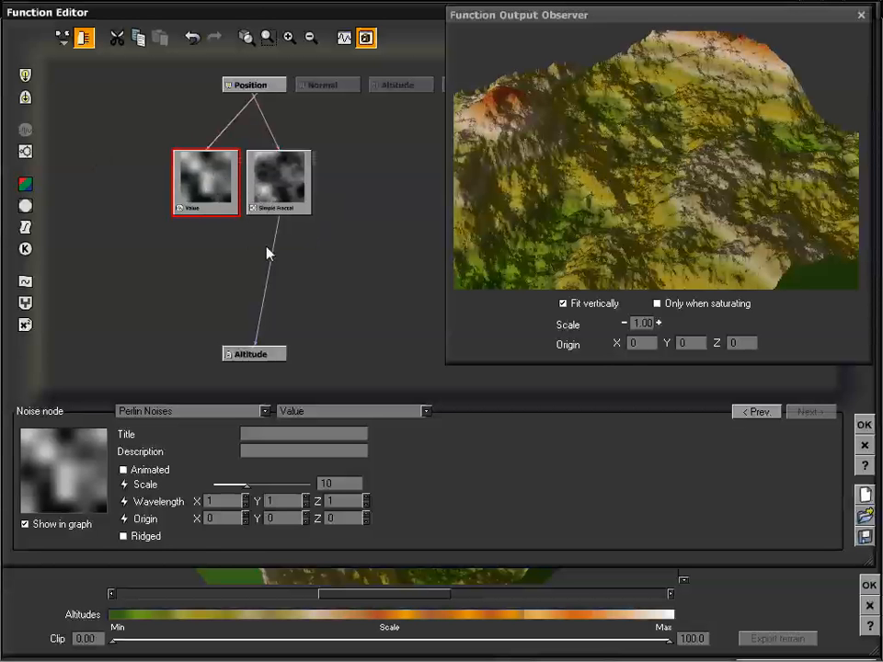
# Delete the link from Simple Fractal to Altitude and connect the Value noise node to the Altitude output instead.
pyautogui.click(285, 195)
pyautogui.click(230, 193)
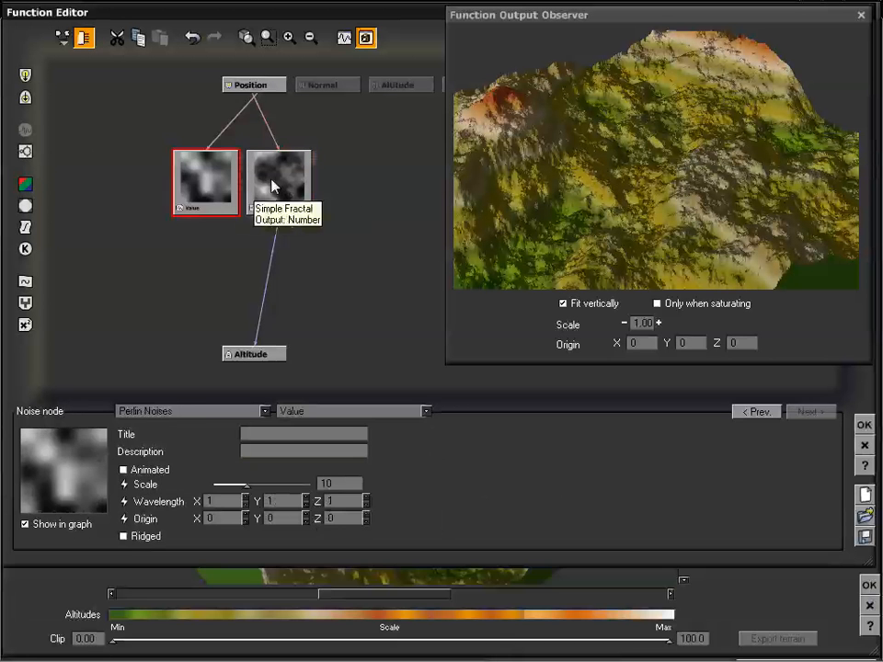
pyautogui.click(272, 186)
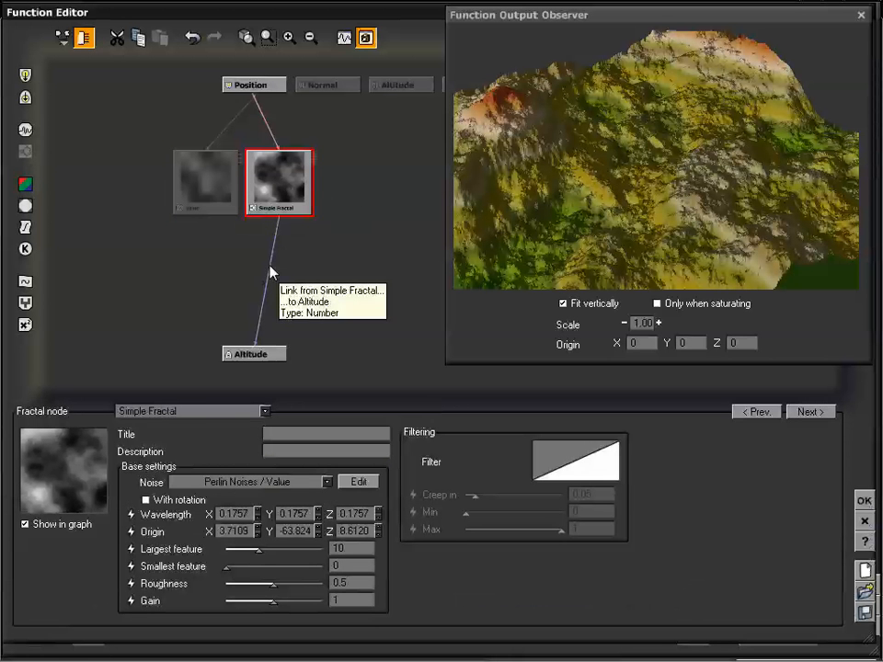
pyautogui.click(272, 273)
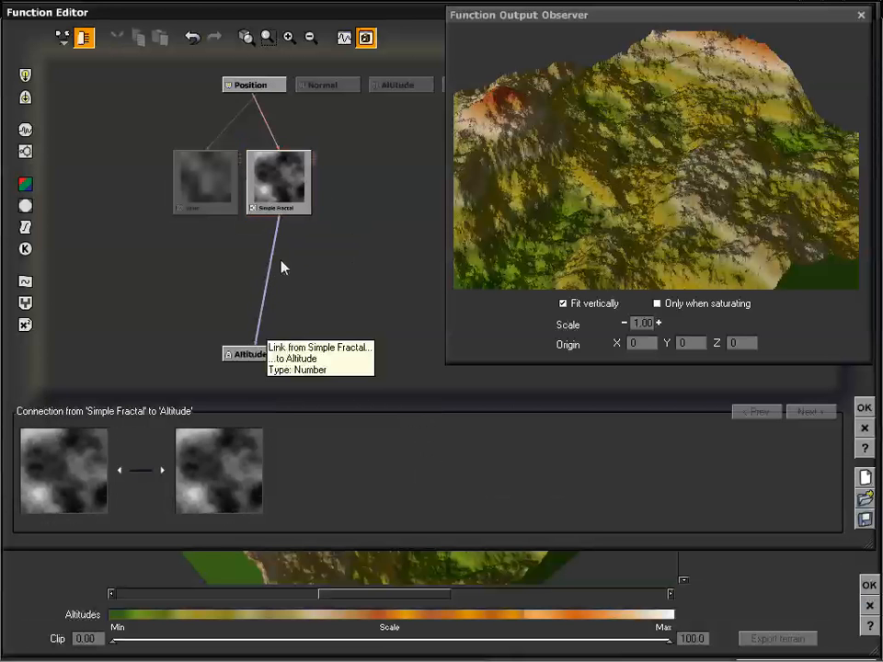
pyautogui.press('Delete')
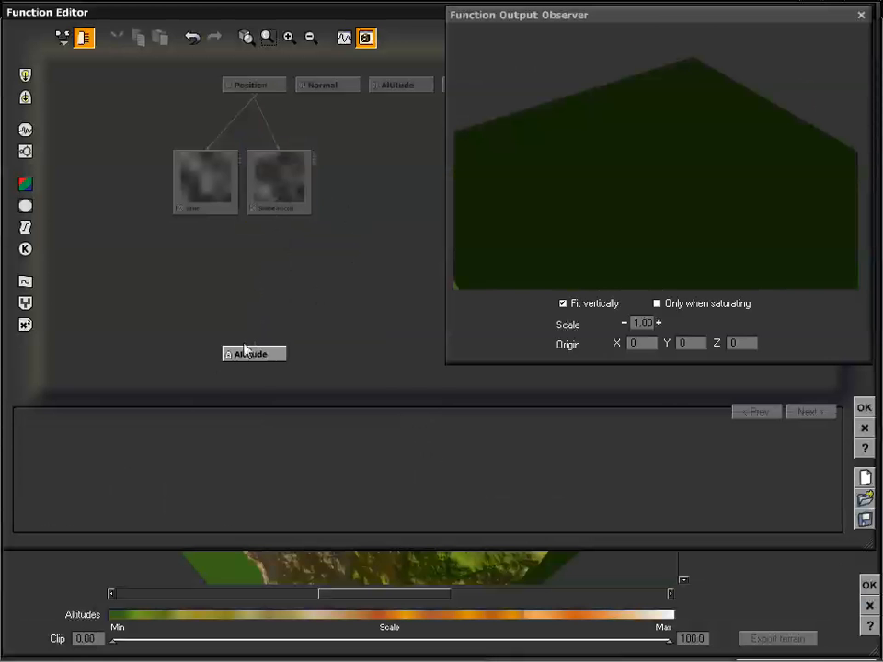
pyautogui.moveTo(254, 348); pyautogui.dragTo(206, 217)
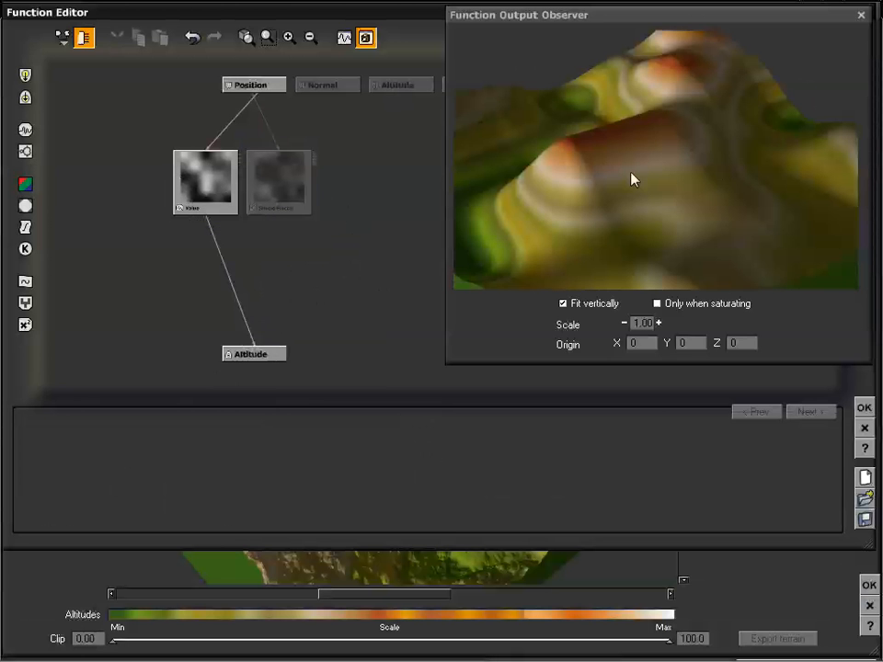
# Examine the terrain produced by the Value noise from several angles and compare the noise node with the fractal node.
pyautogui.moveTo(605, 173); pyautogui.dragTo(678, 144)
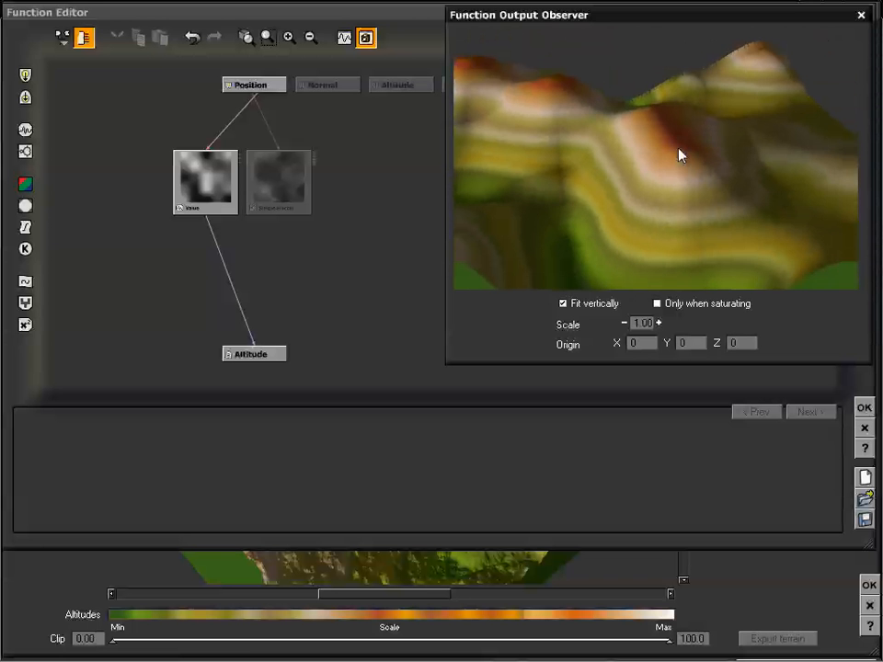
pyautogui.moveTo(679, 155)
pyautogui.mouseDown()
pyautogui.moveTo(659, 140)
pyautogui.moveTo(667, 149)
pyautogui.mouseUp()
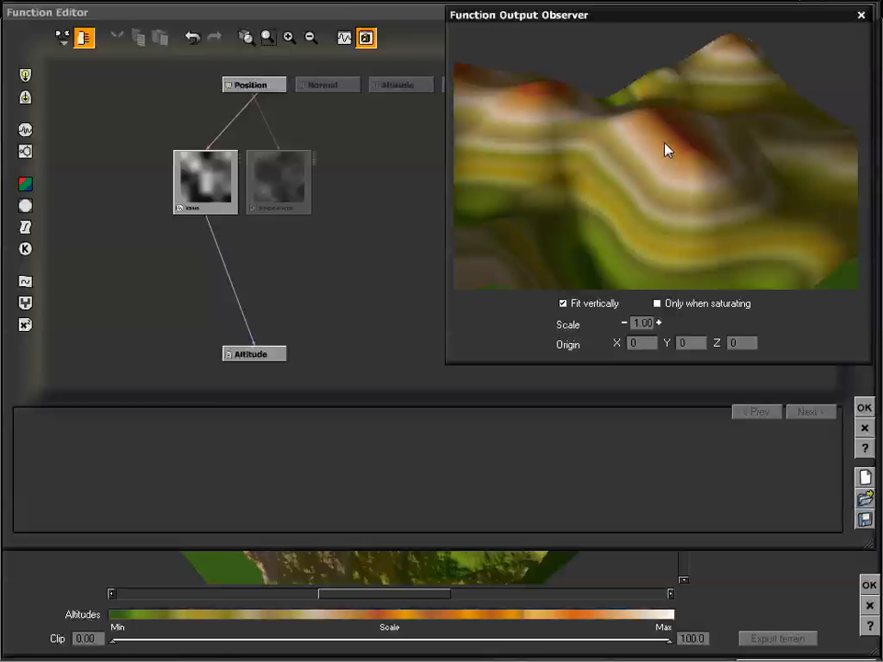
pyautogui.moveTo(622, 149)
pyautogui.mouseDown()
pyautogui.moveTo(640, 144)
pyautogui.moveTo(638, 156)
pyautogui.moveTo(626, 143)
pyautogui.mouseUp()
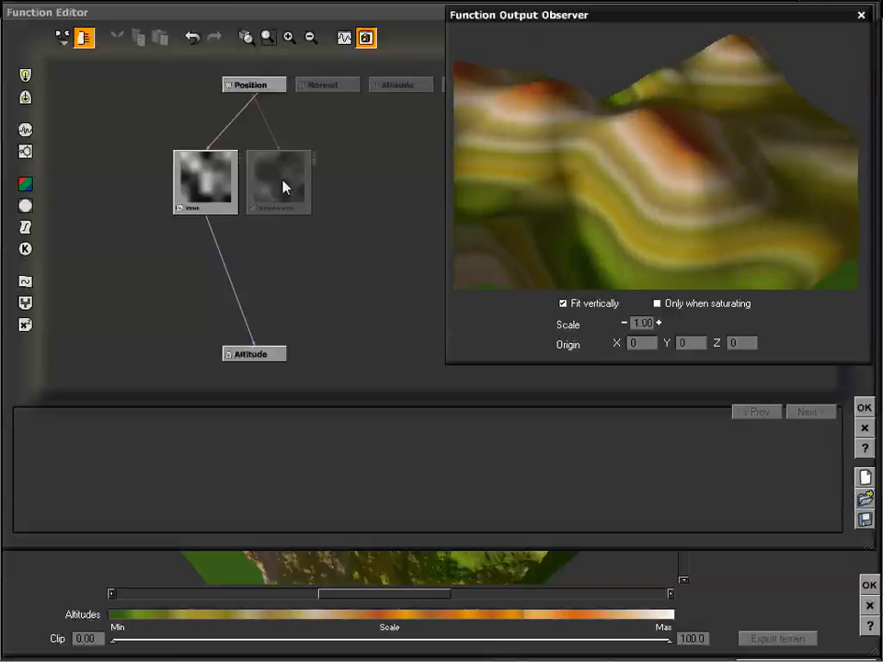
pyautogui.moveTo(613, 176); pyautogui.dragTo(674, 186)
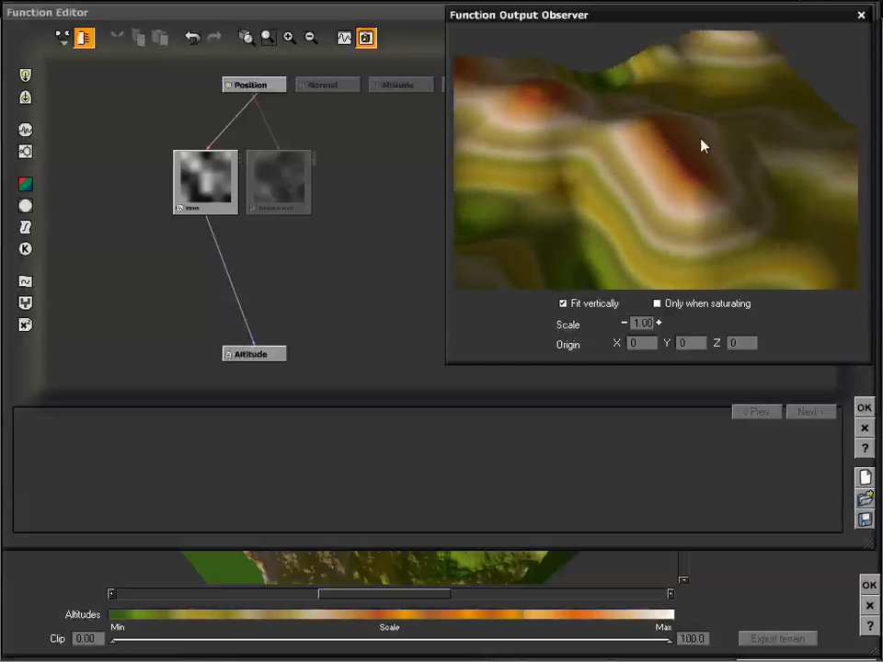
pyautogui.click(206, 187)
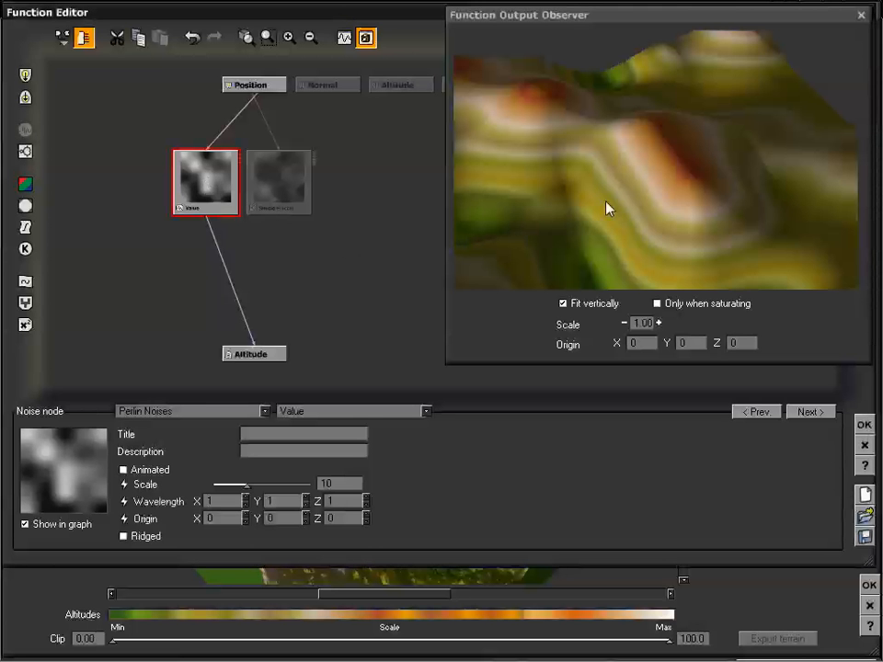
pyautogui.moveTo(606, 208); pyautogui.dragTo(622, 188)
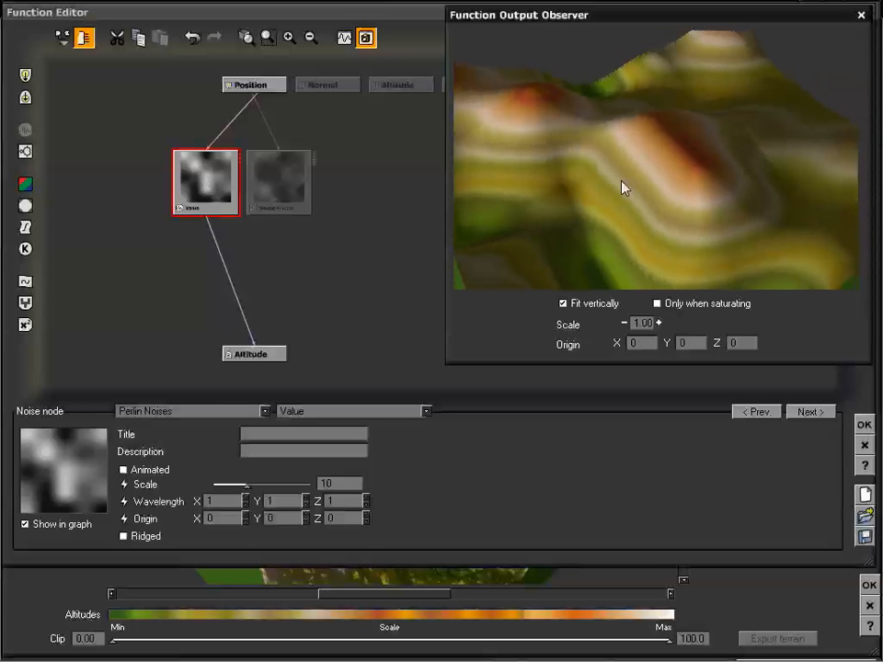
pyautogui.click(288, 188)
pyautogui.click(219, 188)
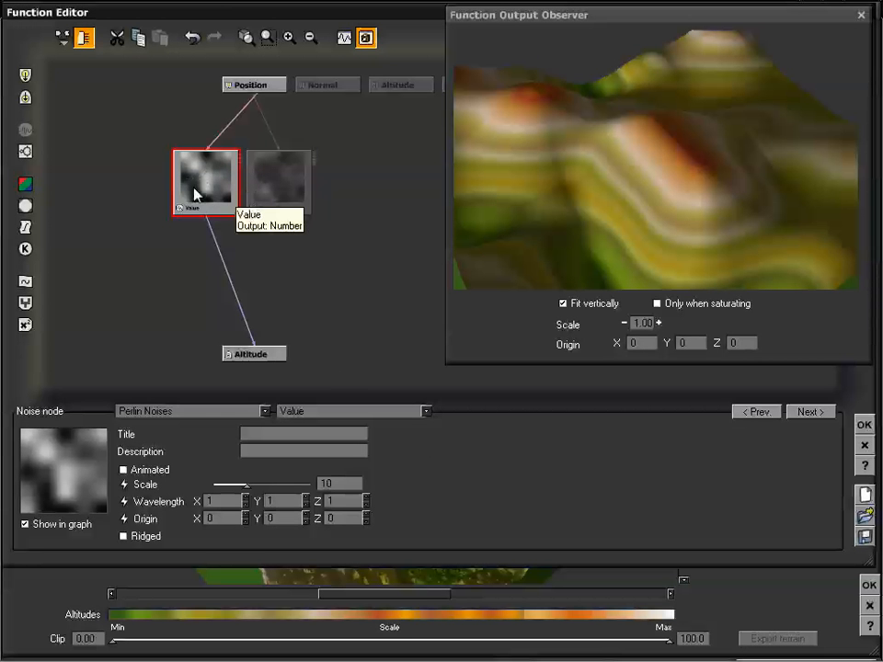
# Review the noise pattern categories offered for the Simple Fractal node and for the Value noise node.
pyautogui.click(266, 184)
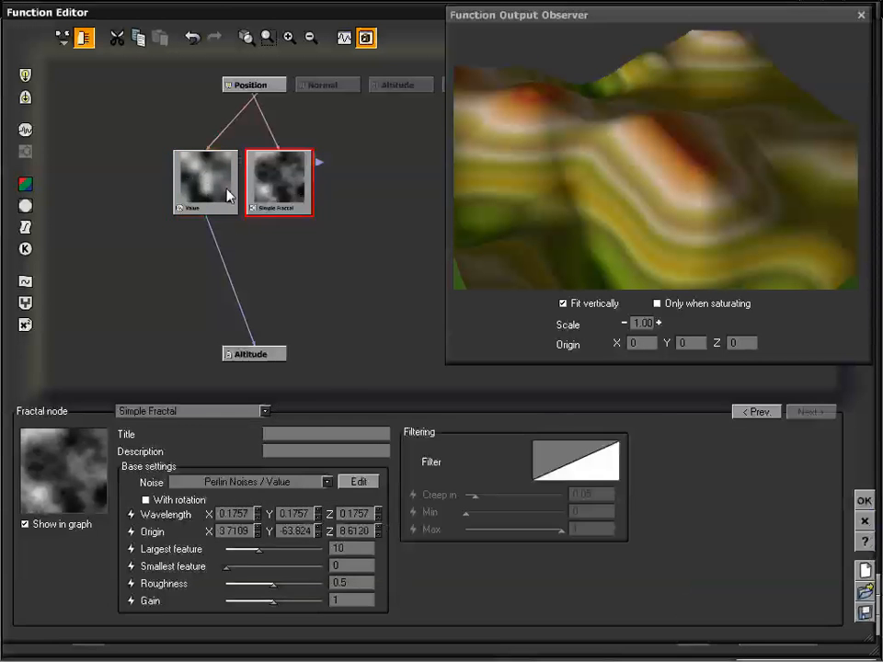
pyautogui.click(326, 482)
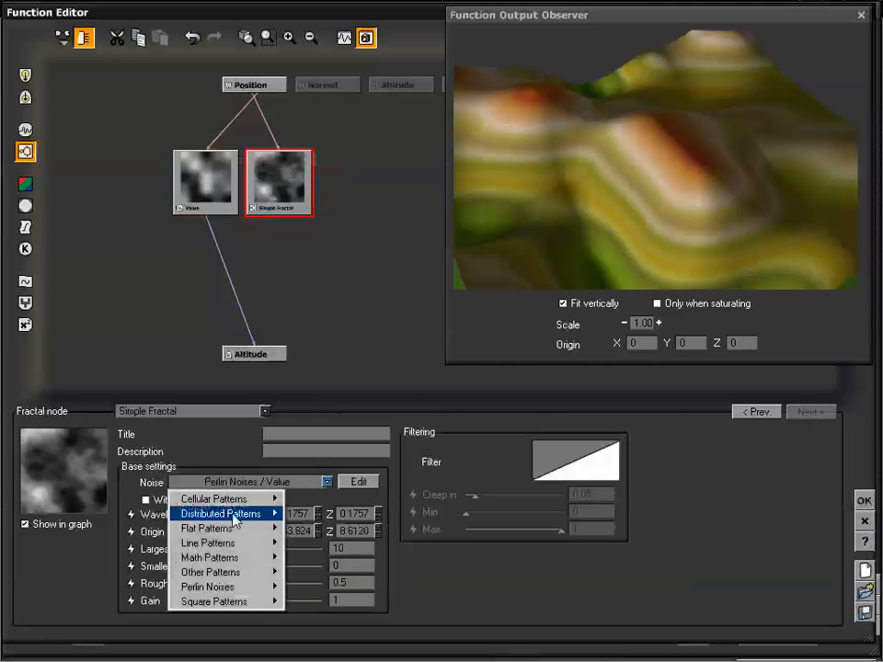
pyautogui.moveTo(233, 499)
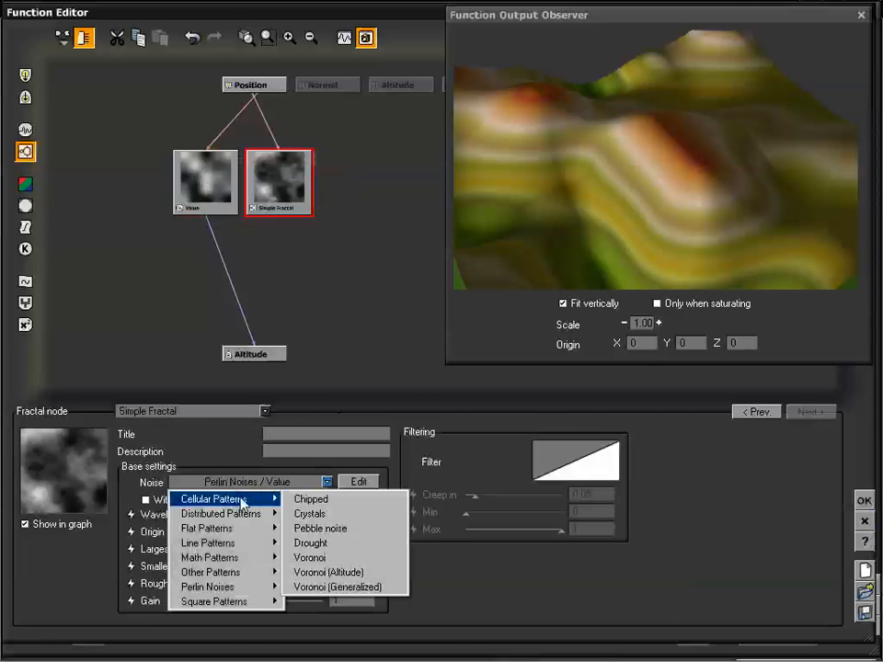
pyautogui.moveTo(248, 520)
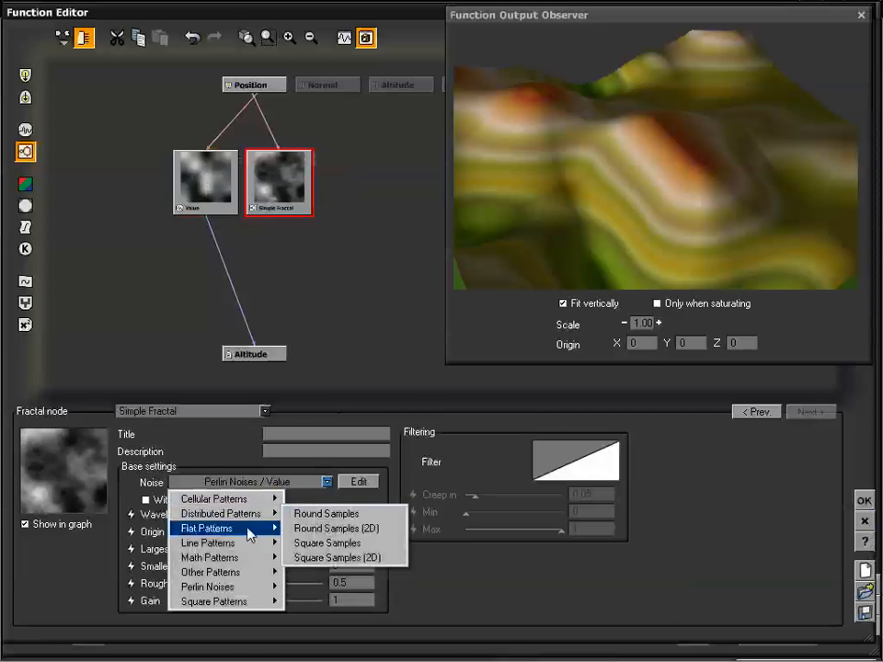
pyautogui.moveTo(248, 550)
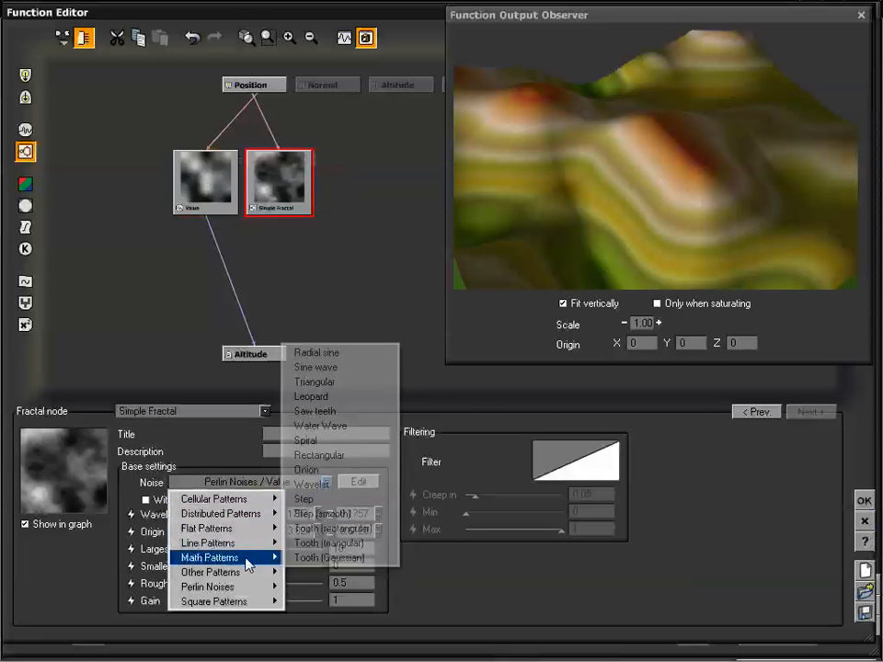
pyautogui.moveTo(240, 585)
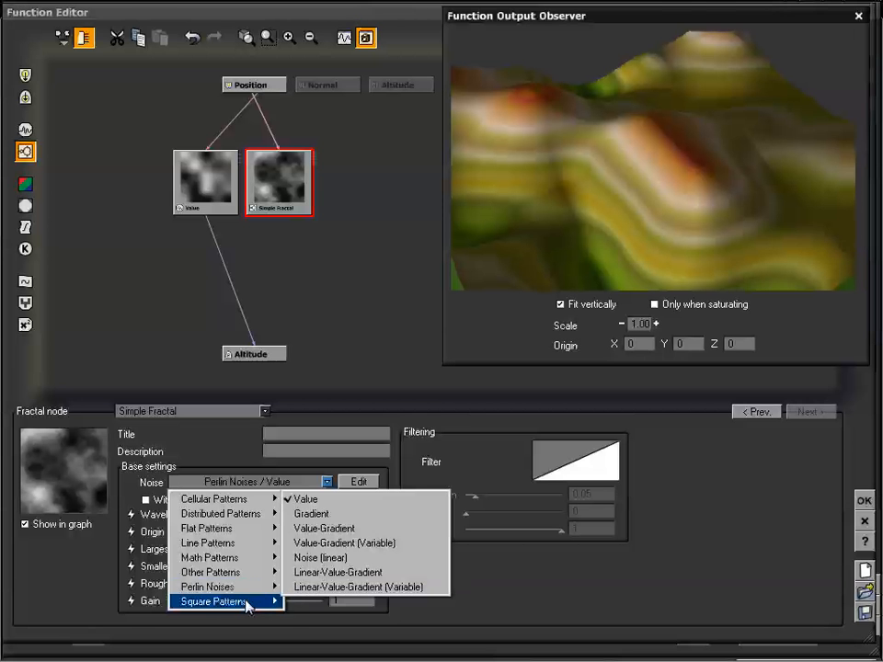
pyautogui.moveTo(246, 605)
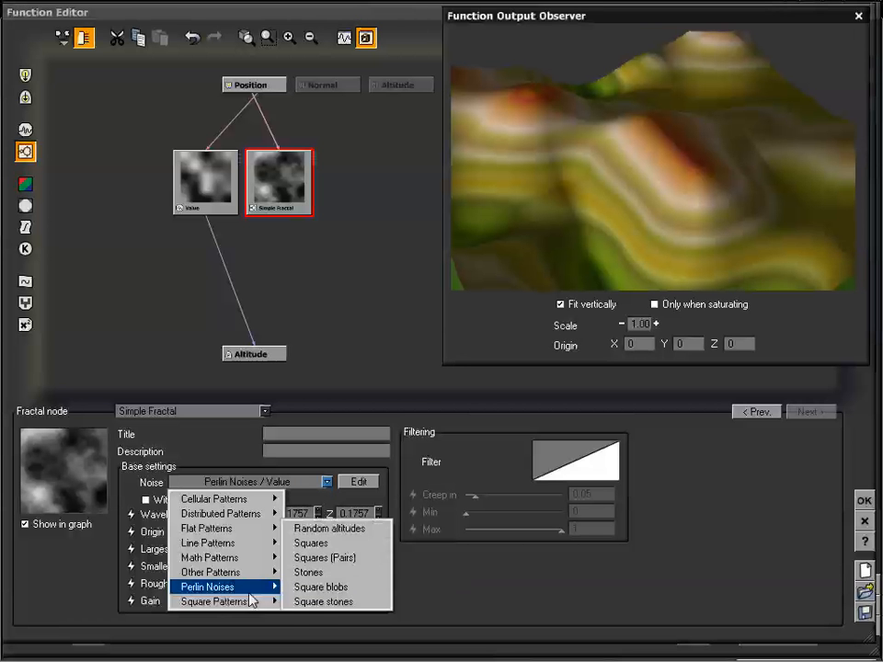
pyautogui.click(198, 193)
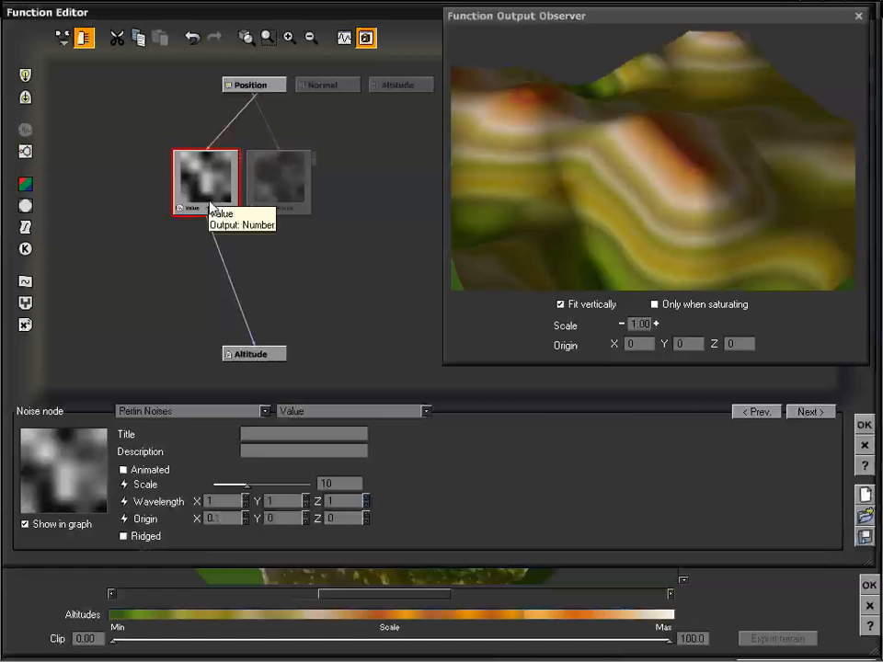
pyautogui.click(264, 411)
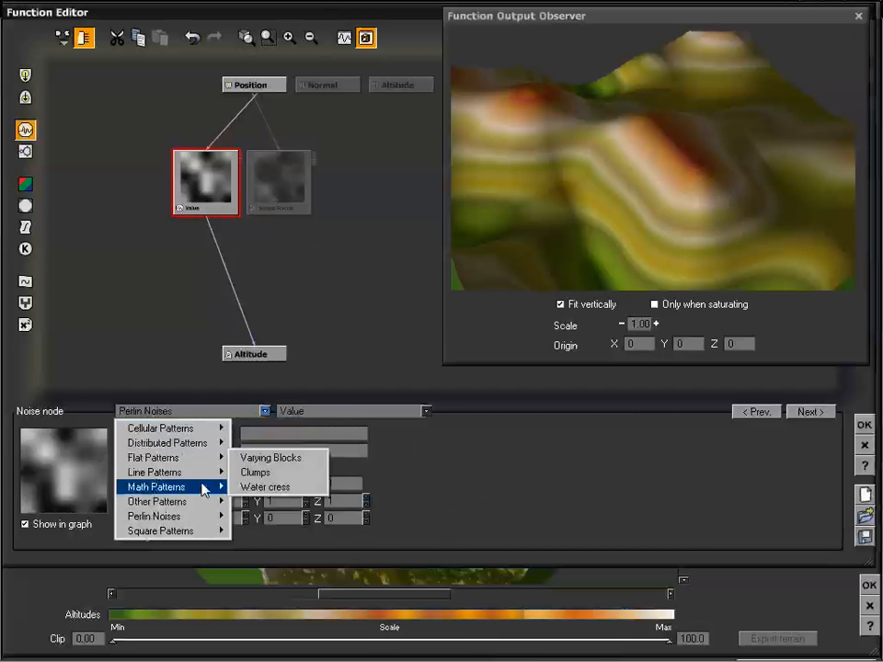
pyautogui.moveTo(202, 509)
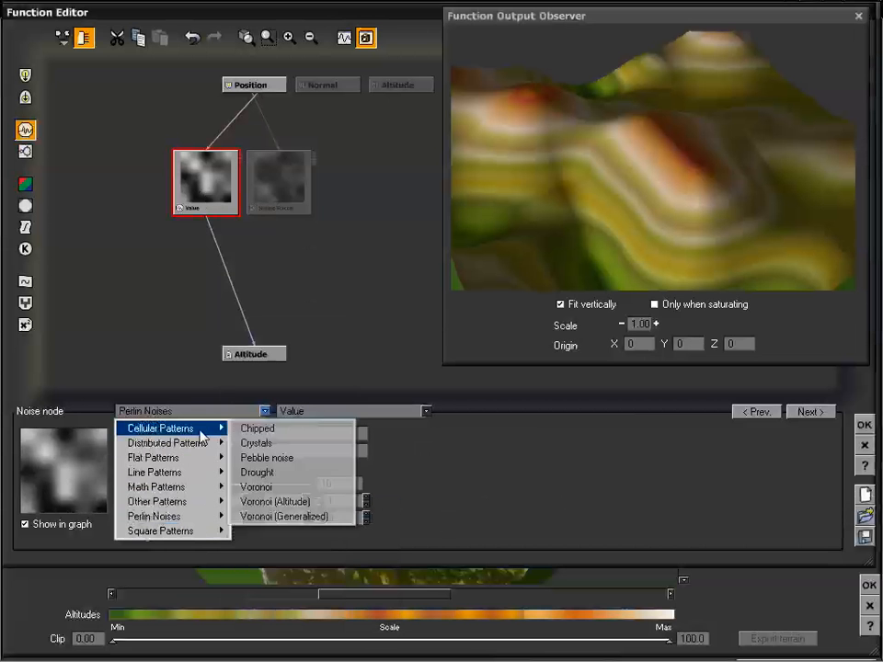
pyautogui.click(294, 293)
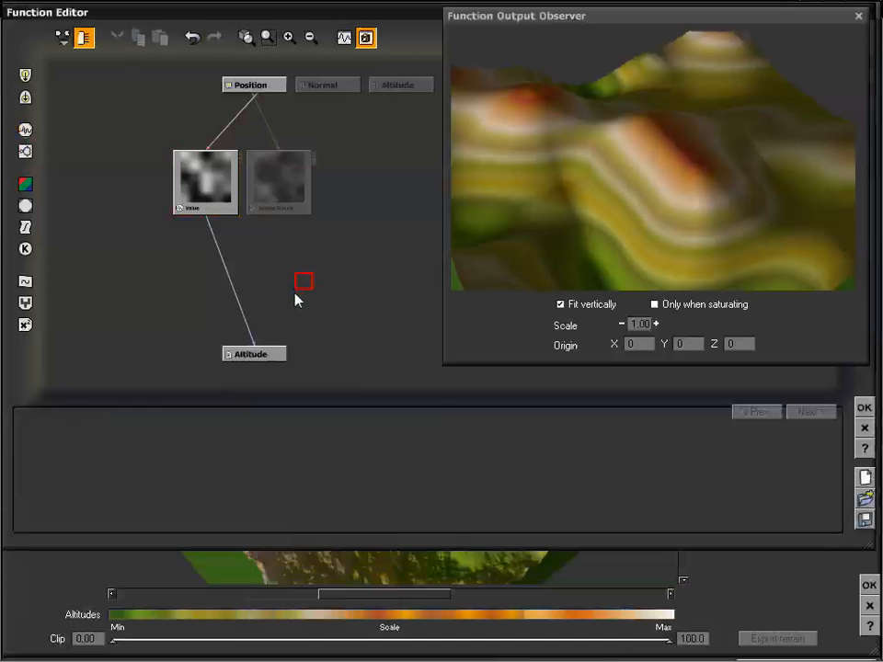
# Change the Value noise node to the Chipped noise from Cellular Patterns and inspect the resulting terrain in the preview.
pyautogui.click(221, 189)
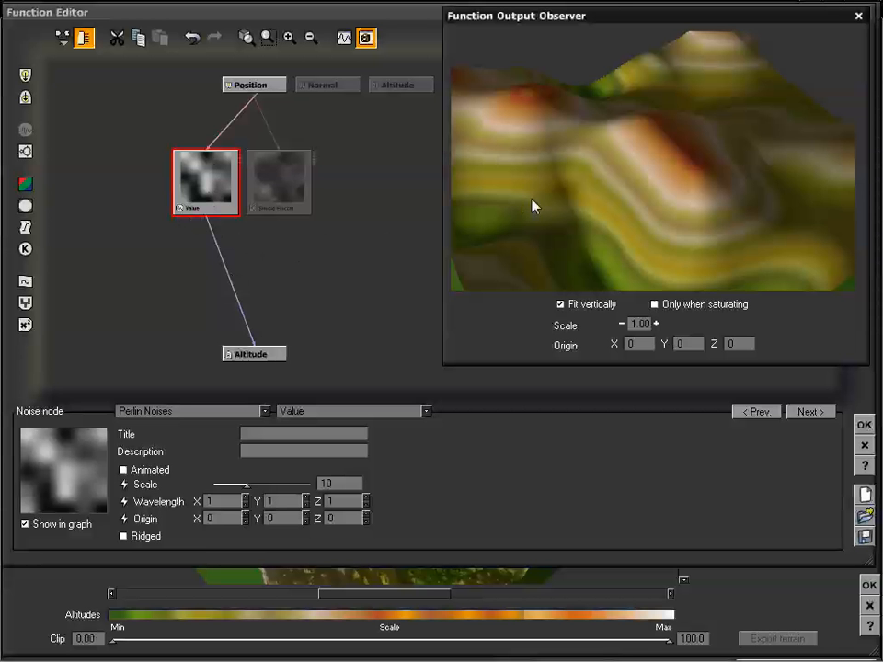
pyautogui.moveTo(617, 18)
pyautogui.mouseDown()
pyautogui.moveTo(598, 25)
pyautogui.moveTo(607, 22)
pyautogui.mouseUp()
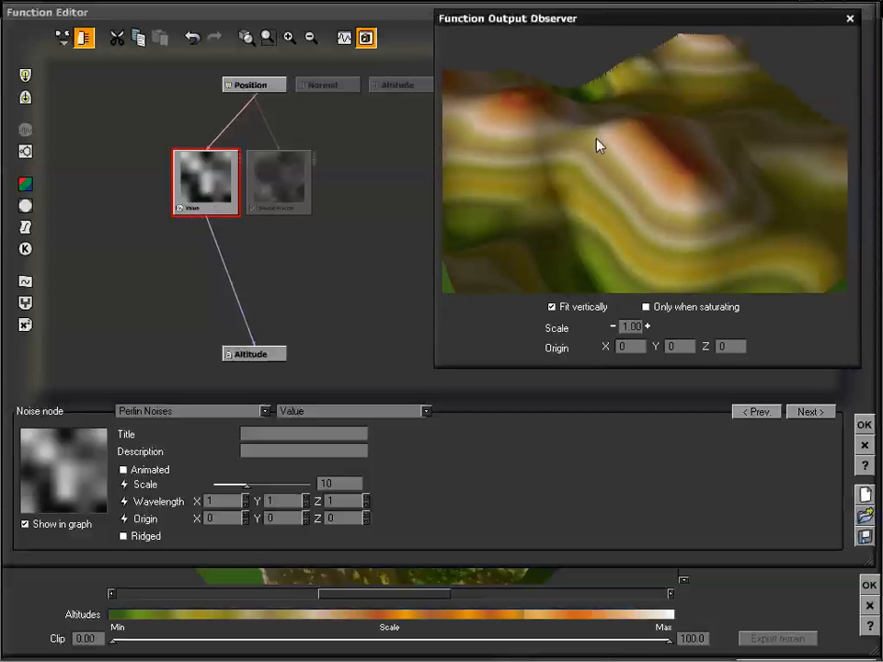
pyautogui.moveTo(599, 142)
pyautogui.mouseDown()
pyautogui.moveTo(588, 160)
pyautogui.moveTo(631, 169)
pyautogui.moveTo(612, 165)
pyautogui.moveTo(664, 152)
pyautogui.moveTo(657, 159)
pyautogui.moveTo(606, 140)
pyautogui.mouseUp()
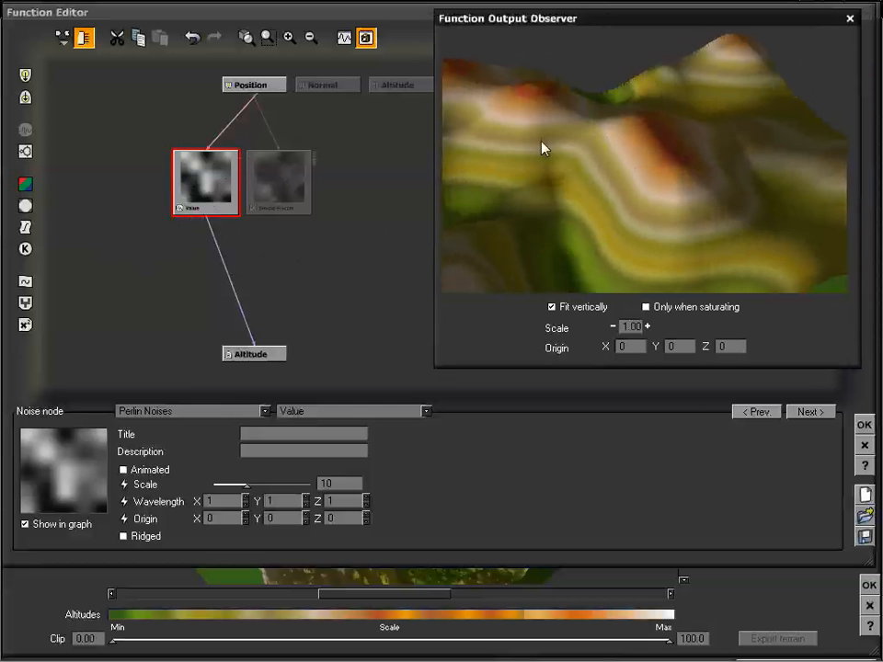
pyautogui.moveTo(543, 149); pyautogui.dragTo(626, 210)
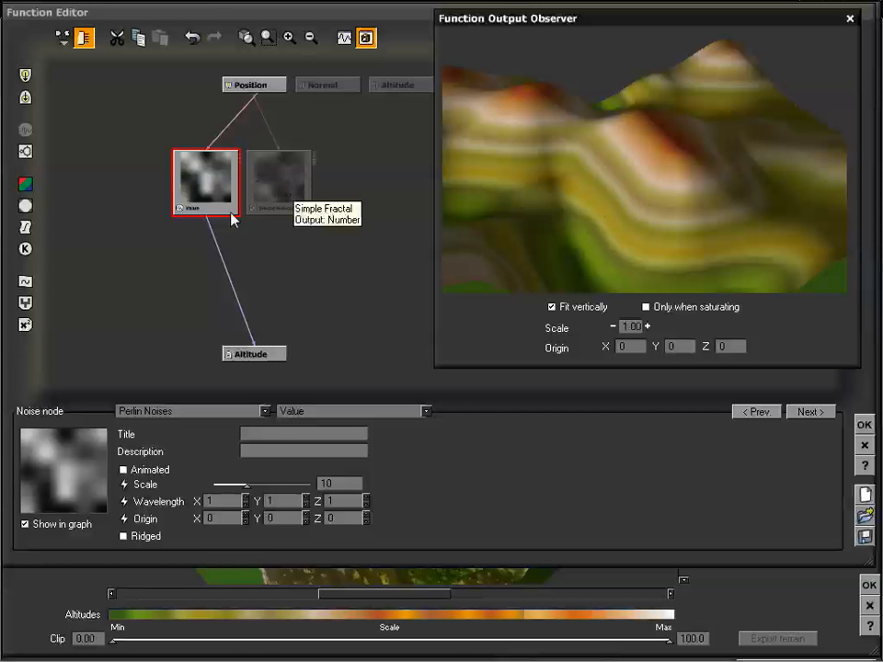
pyautogui.click(264, 412)
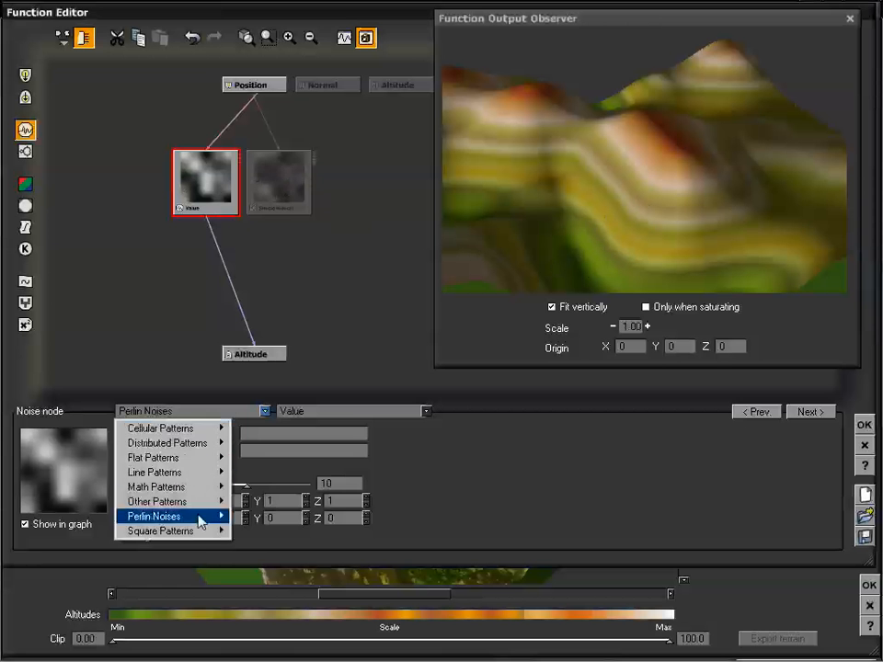
pyautogui.moveTo(196, 443)
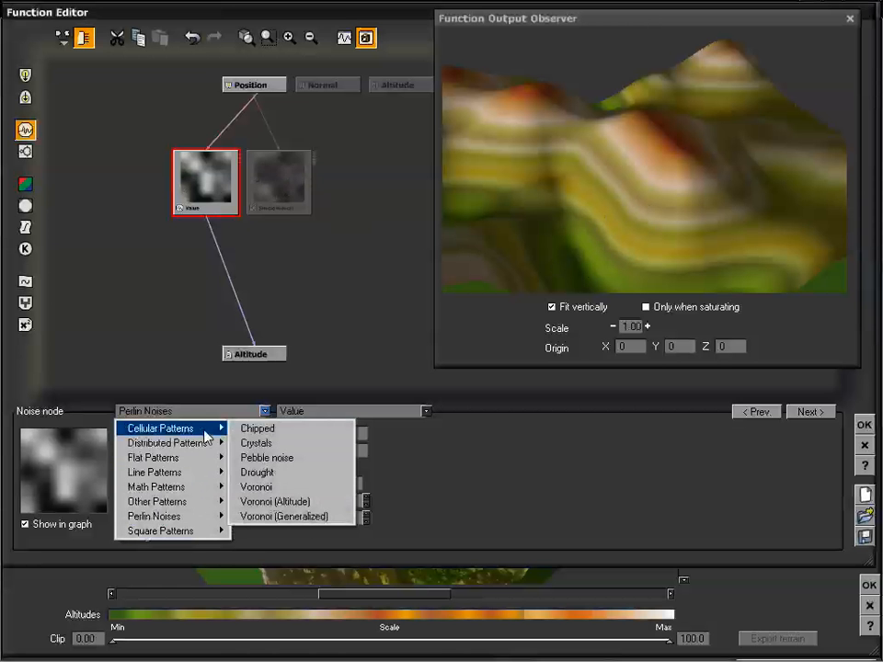
pyautogui.click(257, 429)
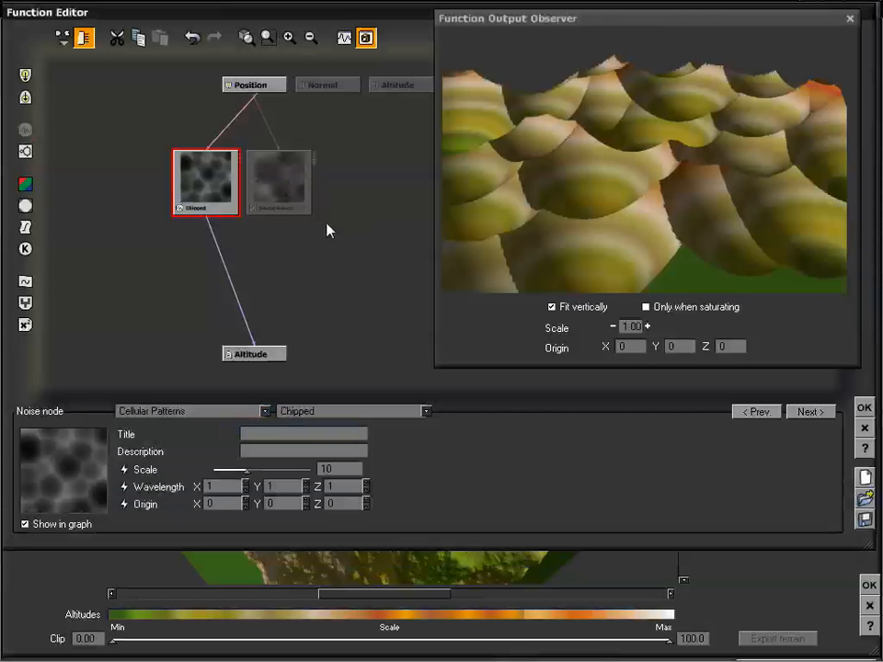
pyautogui.moveTo(630, 138); pyautogui.dragTo(656, 138)
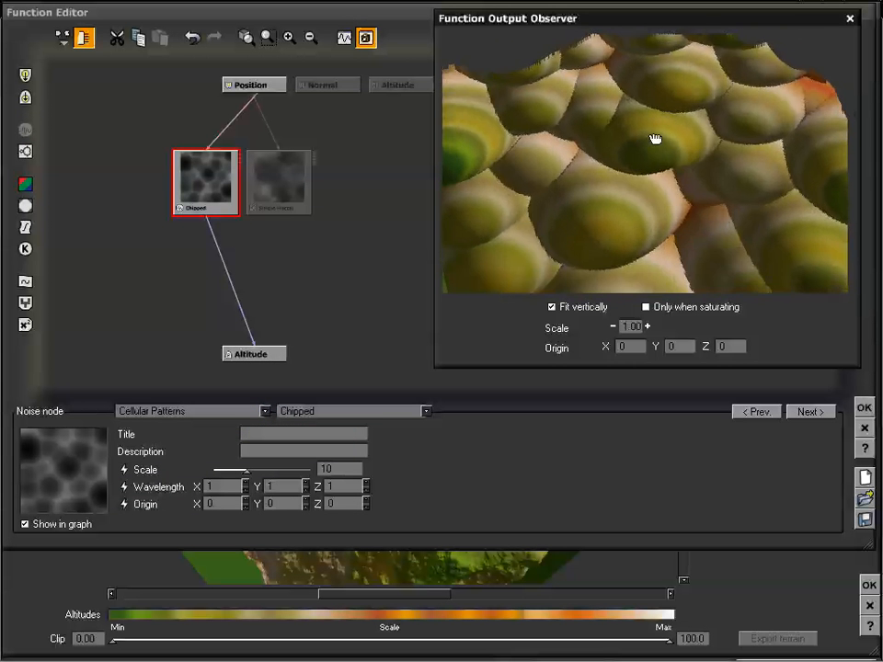
# Delete the Simple Fractal node and add a fresh one beside the Chipped noise node, fed by Position.
pyautogui.click(293, 187)
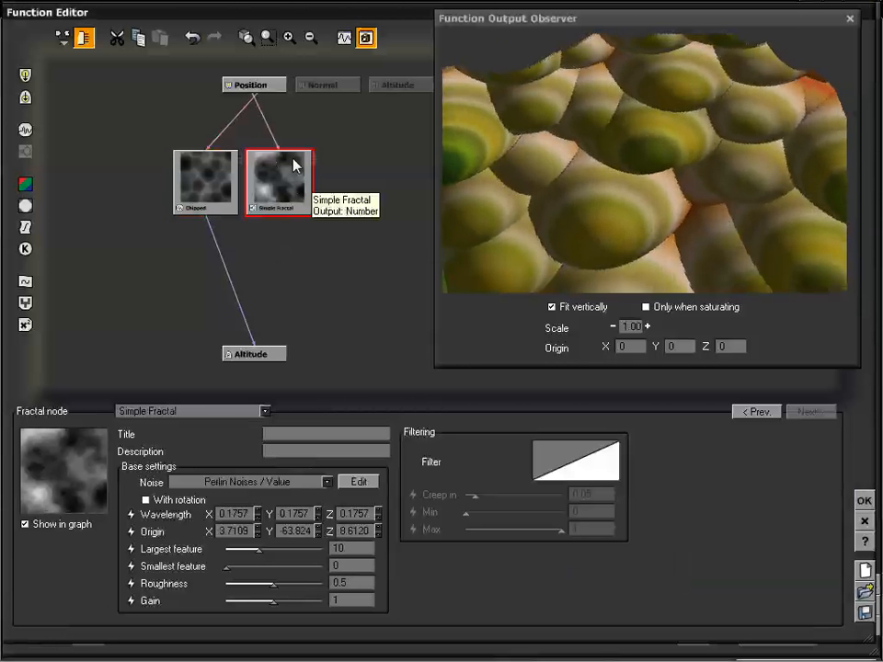
pyautogui.click(208, 180)
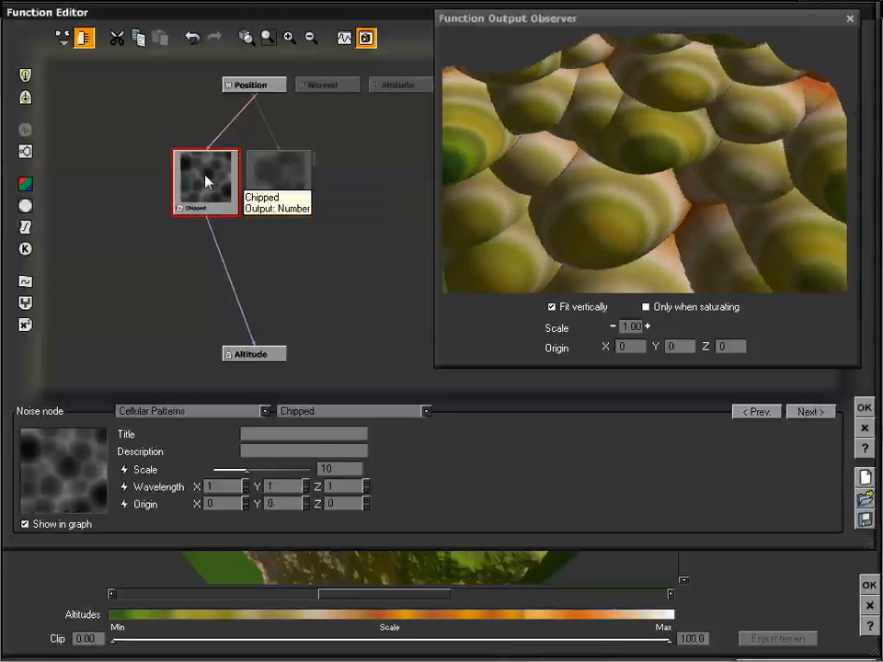
pyautogui.click(291, 178)
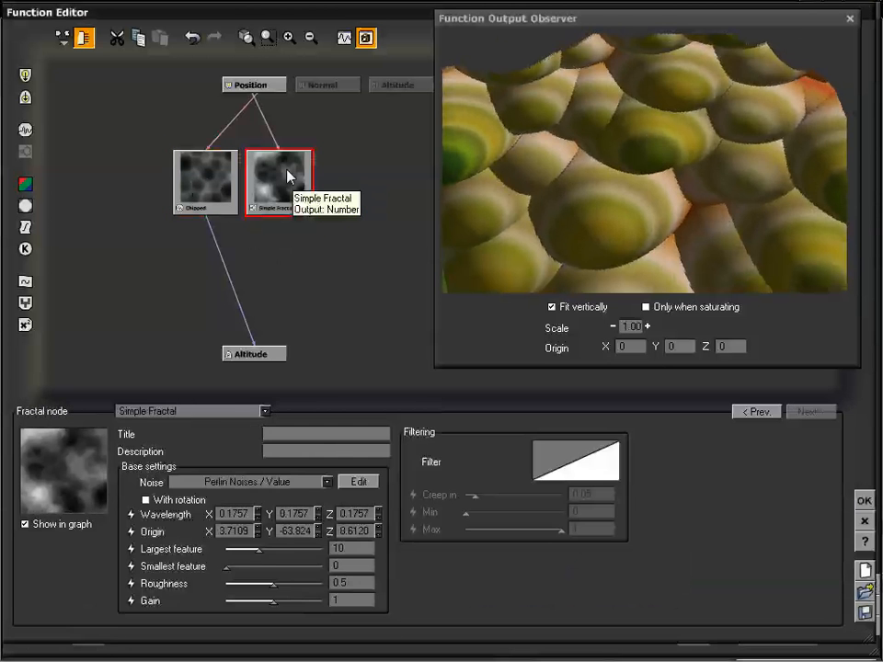
pyautogui.press('Delete')
pyautogui.click(297, 190)
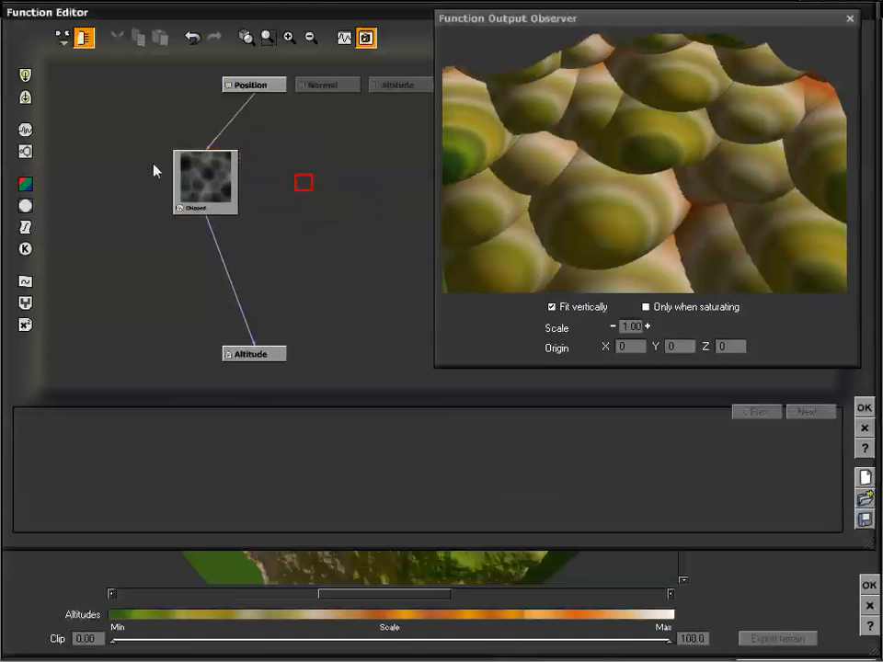
pyautogui.click(302, 177)
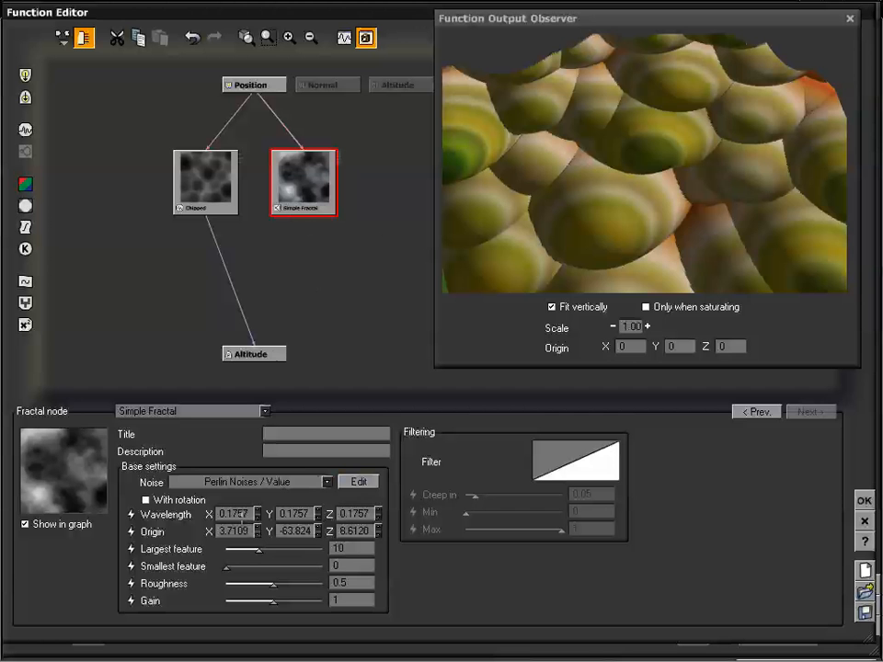
# Set the Simple Fractal node's wavelength to 1 in X, Y and Z.
pyautogui.click(235, 514)
pyautogui.write('1')
pyautogui.press('Tab')
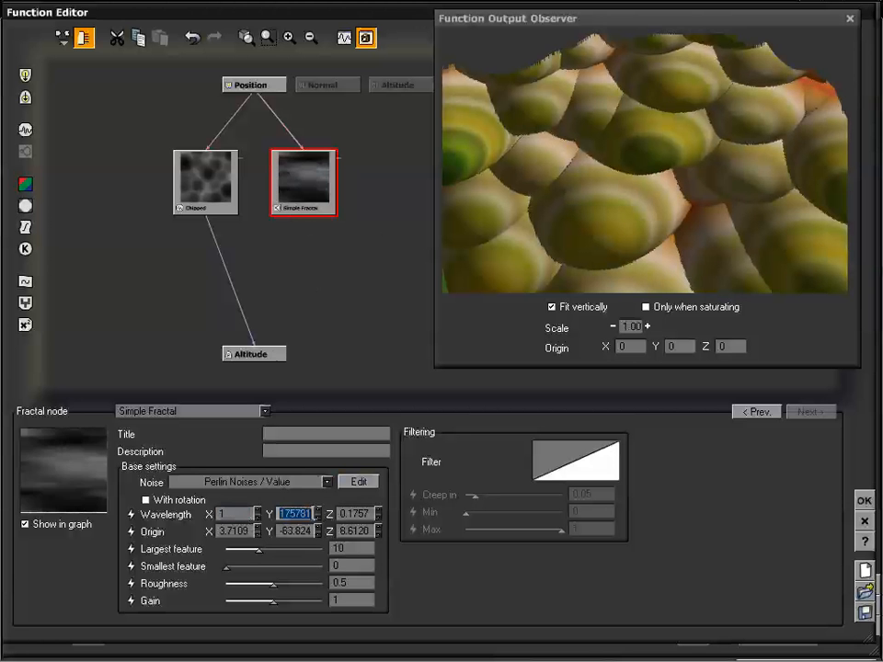
pyautogui.write('1')
pyautogui.press('Tab')
pyautogui.write('1')
pyautogui.press('Tab')
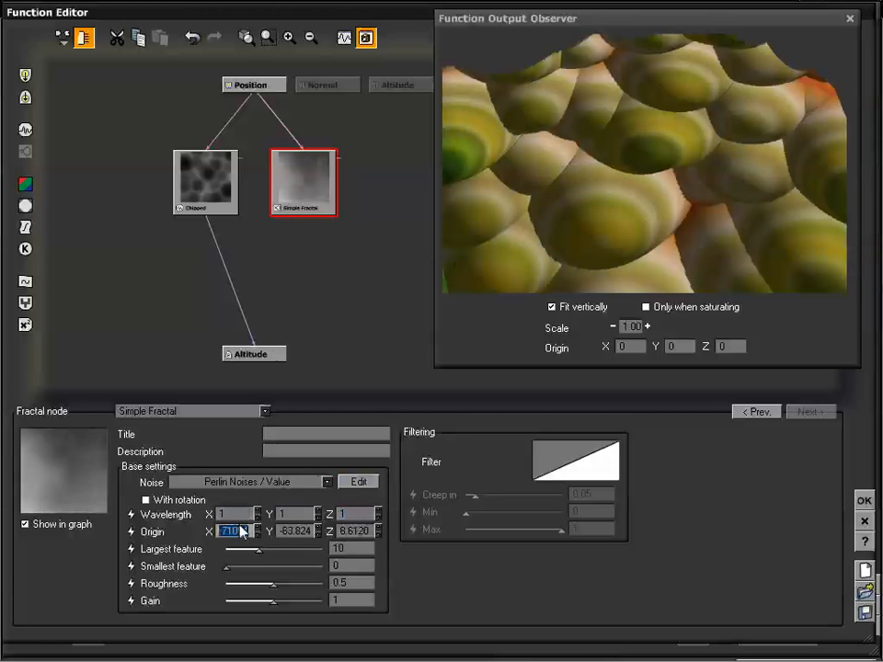
# Set the Simple Fractal node's origin to 0 in X, Y and Z.
pyautogui.write('0')
pyautogui.press('Tab')
pyautogui.write('0')
pyautogui.press('Tab')
pyautogui.write('0')
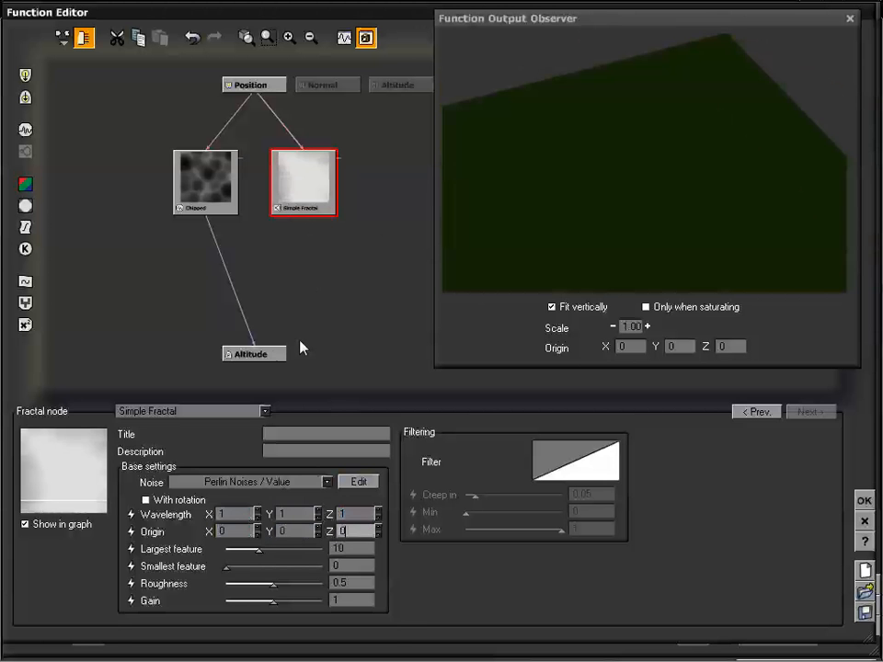
pyautogui.click(328, 274)
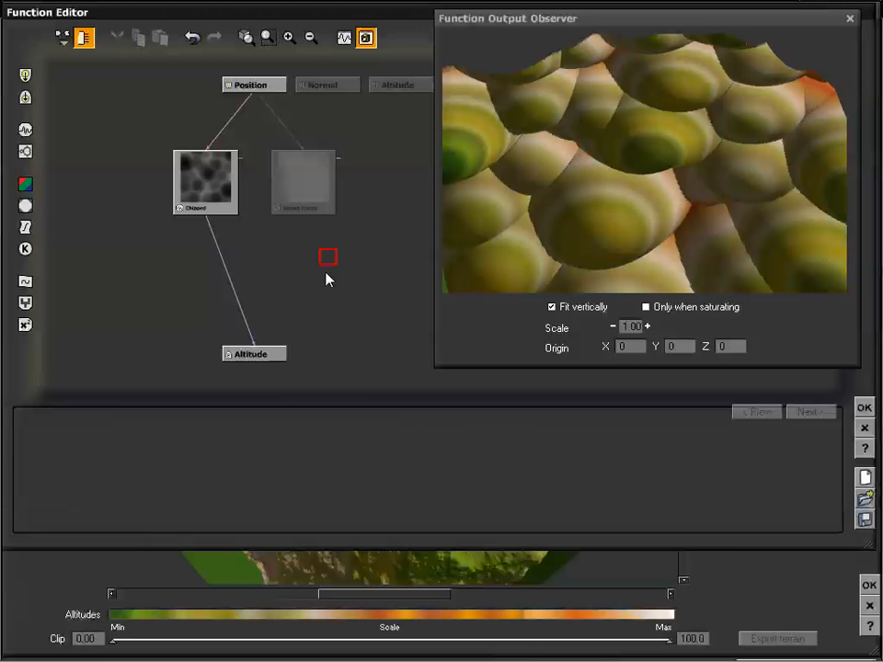
pyautogui.click(304, 187)
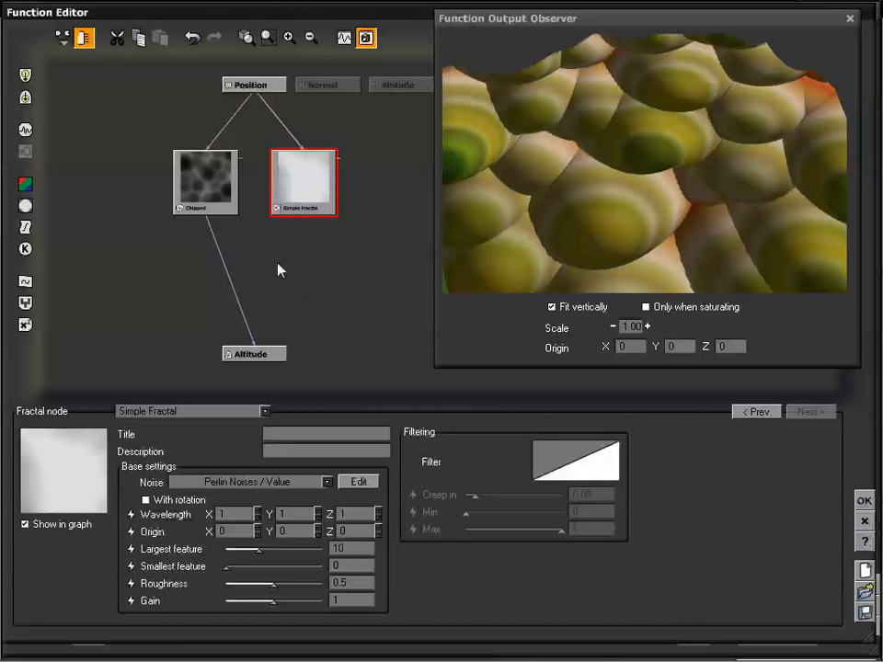
# Try a scale of about 0.26 on the Chipped noise node, and set its scale back to 10.
pyautogui.click(225, 196)
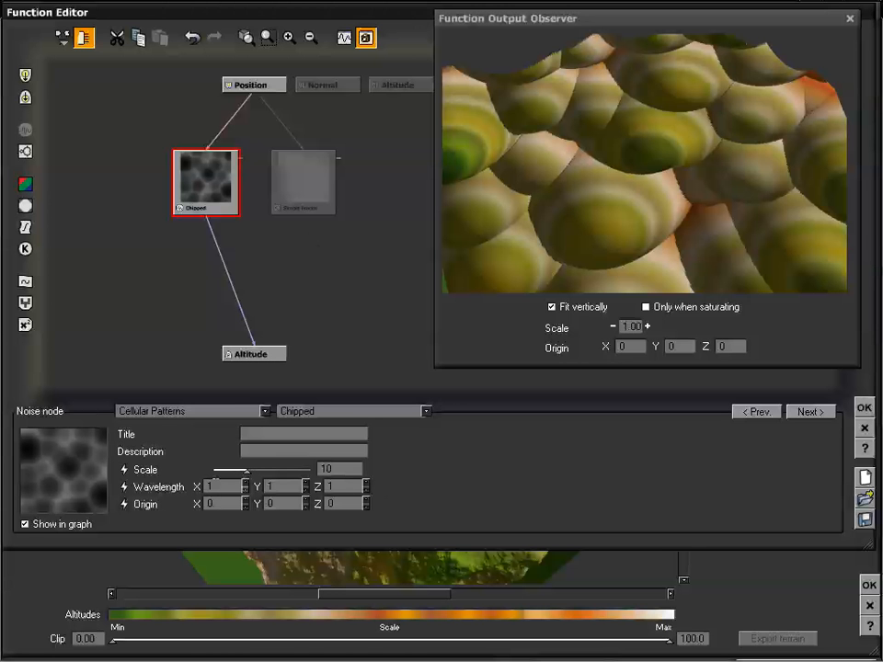
pyautogui.moveTo(247, 471); pyautogui.dragTo(211, 471)
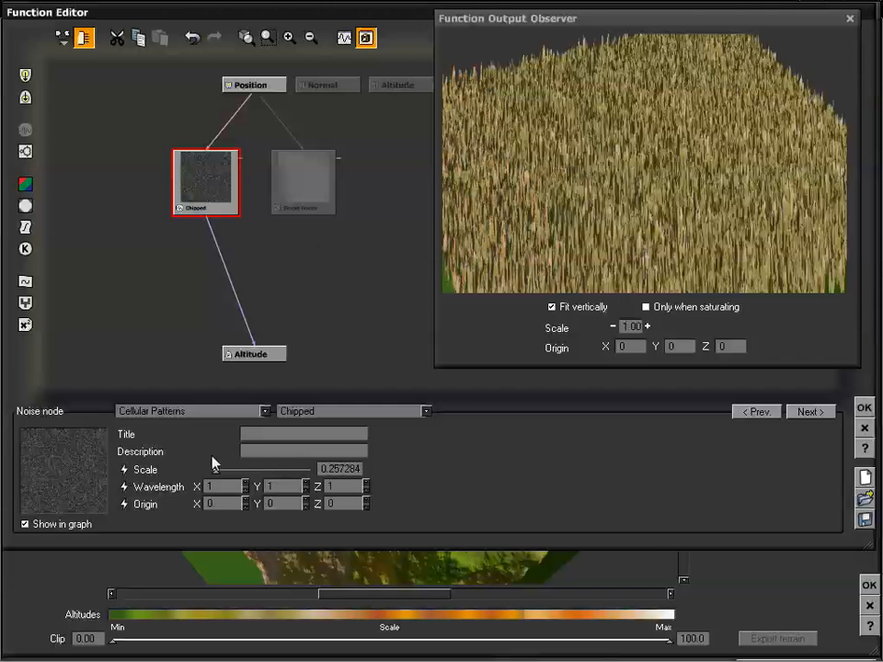
pyautogui.moveTo(213, 462); pyautogui.dragTo(245, 467)
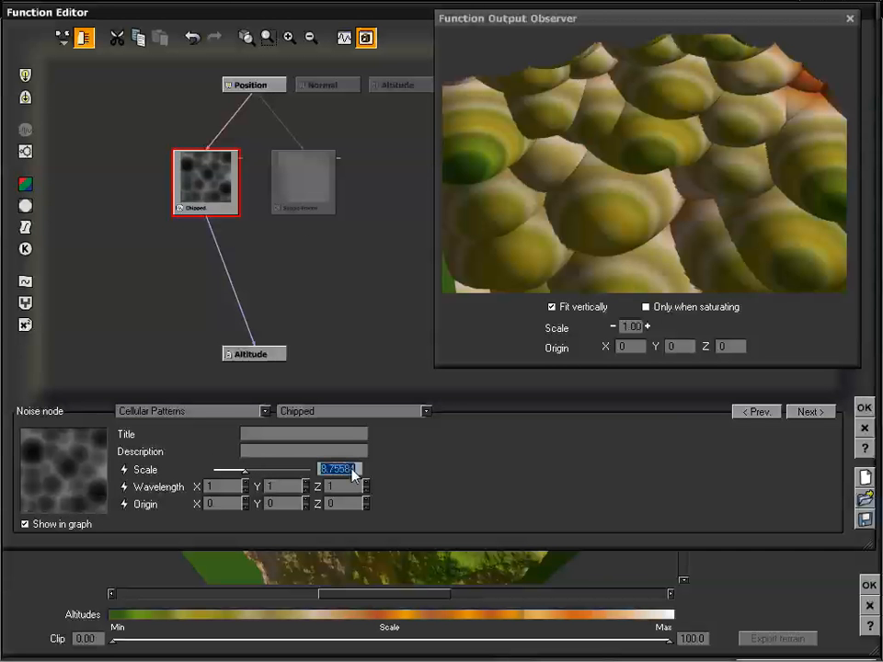
pyautogui.write('10')
pyautogui.press('Return')
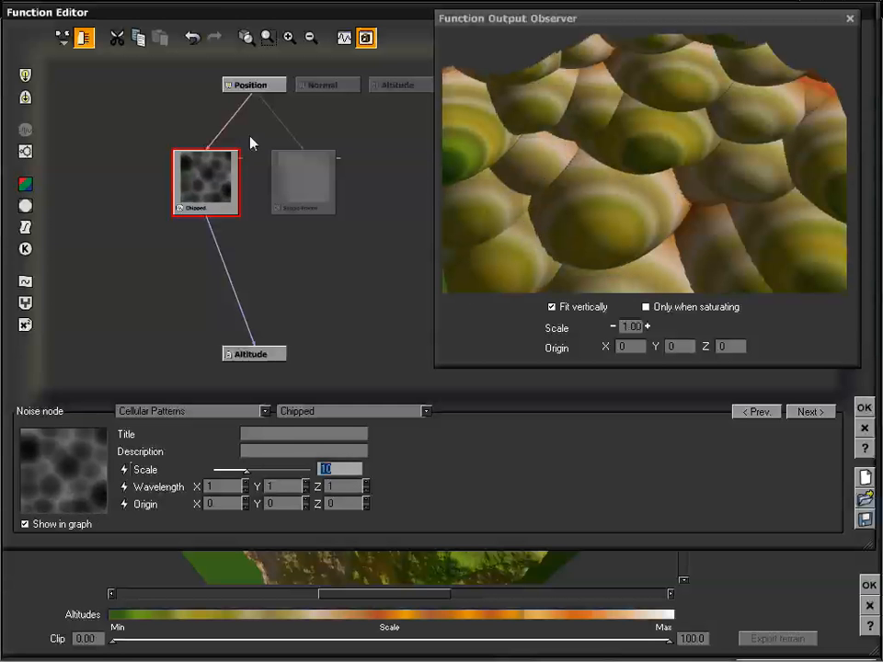
# Change the Simple Fractal node's base noise to Chipped from Cellular Patterns and compare it with the Chipped noise node.
pyautogui.click(321, 187)
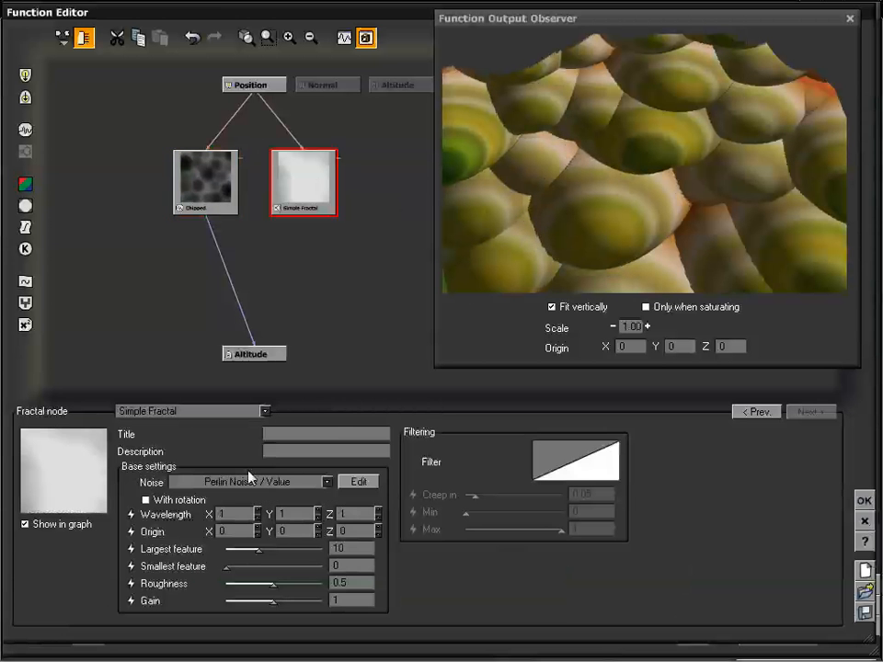
pyautogui.click(290, 482)
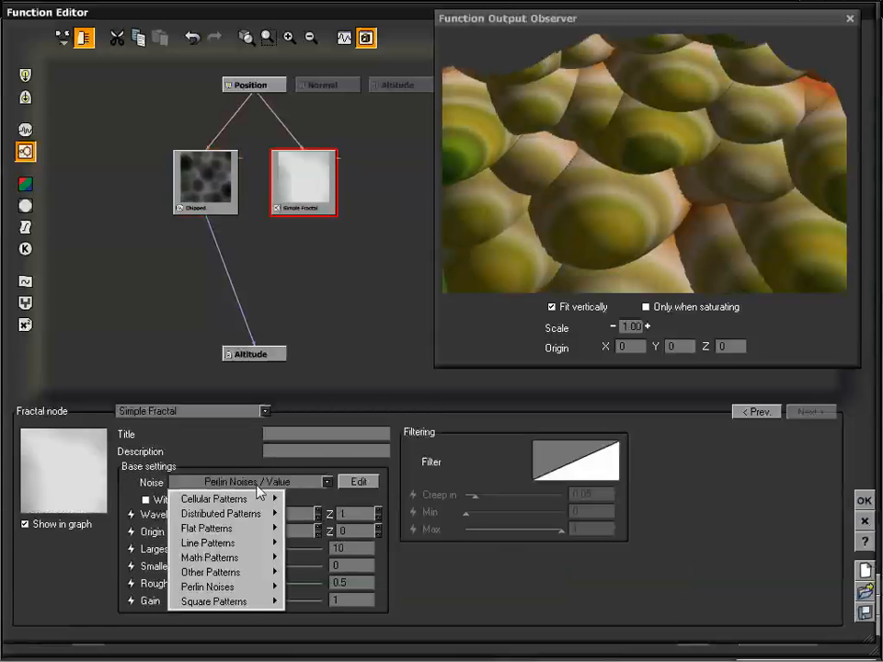
pyautogui.moveTo(267, 498)
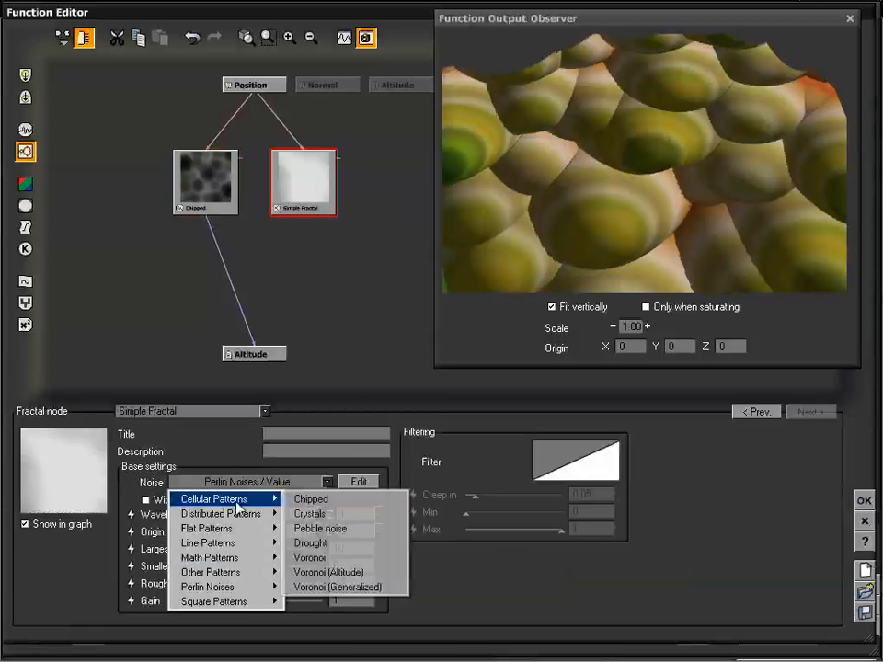
pyautogui.click(334, 499)
pyautogui.click(218, 185)
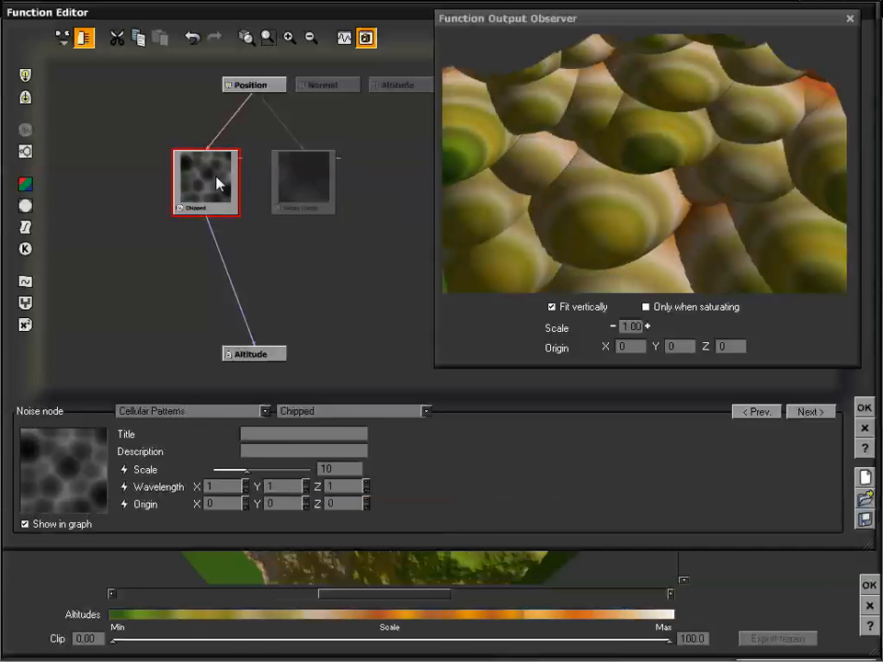
# Set the Simple Fractal node's wavelength to 0.2 in X, Y and Z.
pyautogui.click(299, 179)
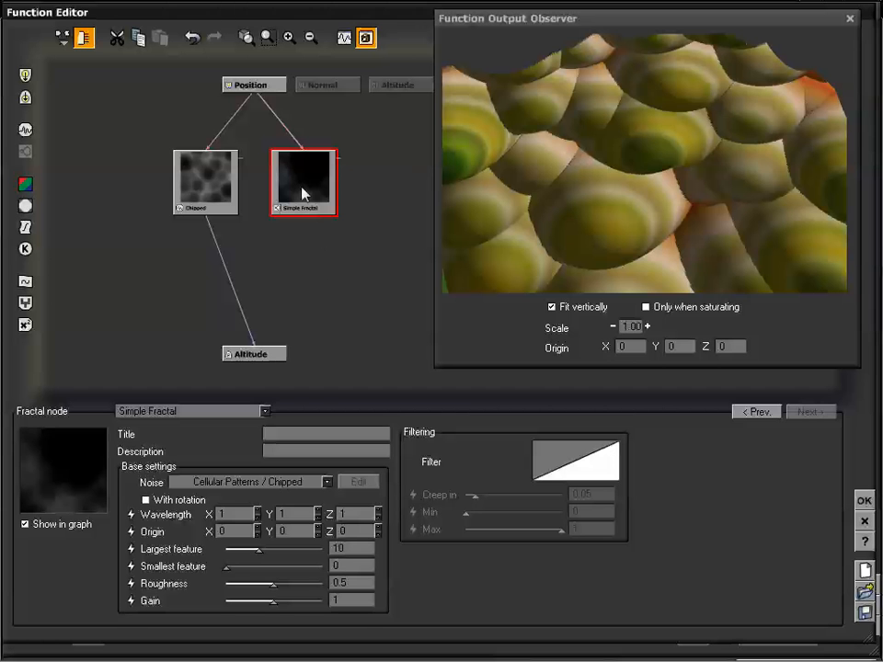
pyautogui.click(243, 515)
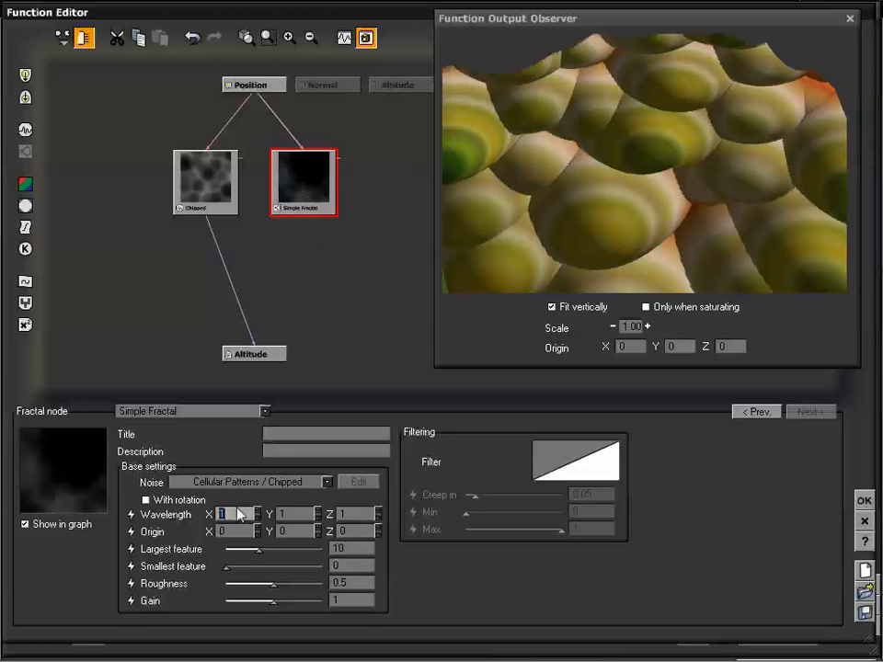
pyautogui.write('.2')
pyautogui.click(294, 511)
pyautogui.write('.2')
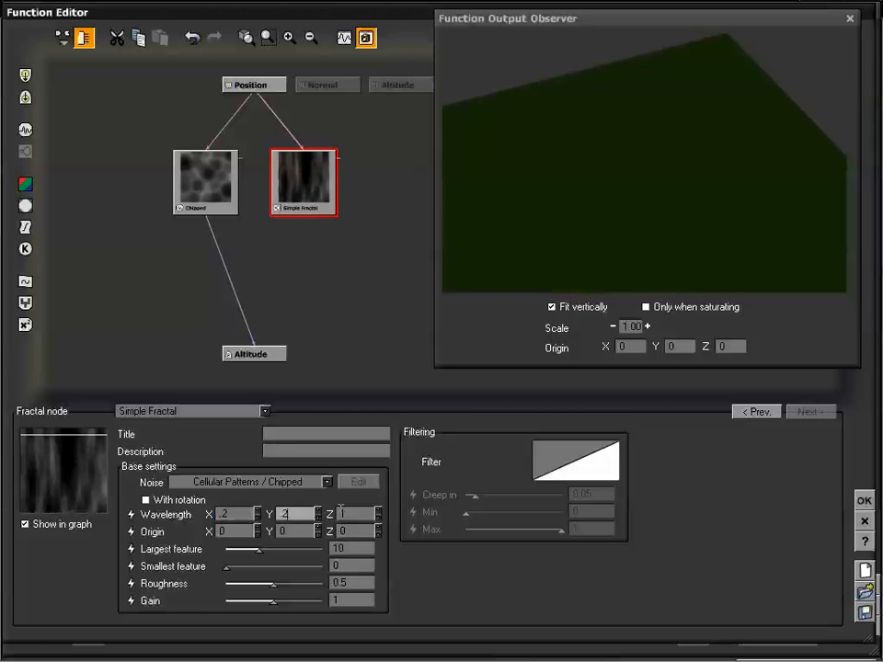
pyautogui.click(348, 513)
pyautogui.write('.2')
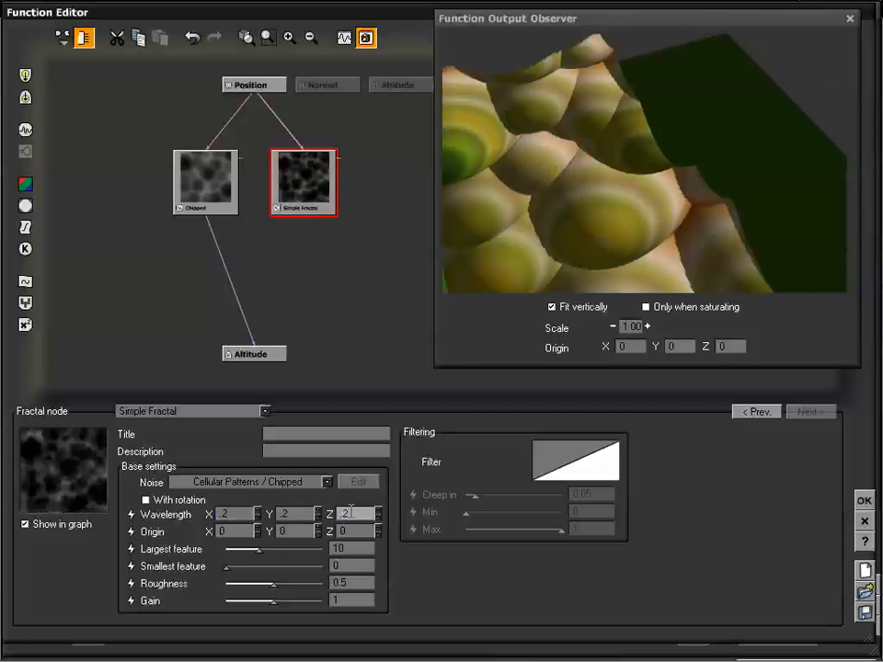
pyautogui.click(346, 300)
pyautogui.click(311, 200)
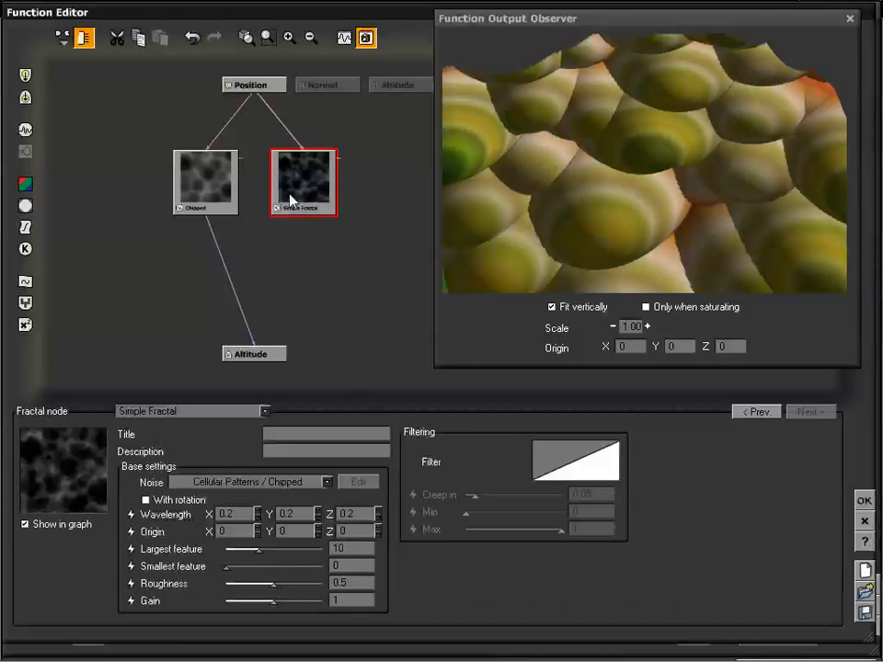
# Compare the patterns and settings of the Chipped noise node and the Simple Fractal node.
pyautogui.click(217, 182)
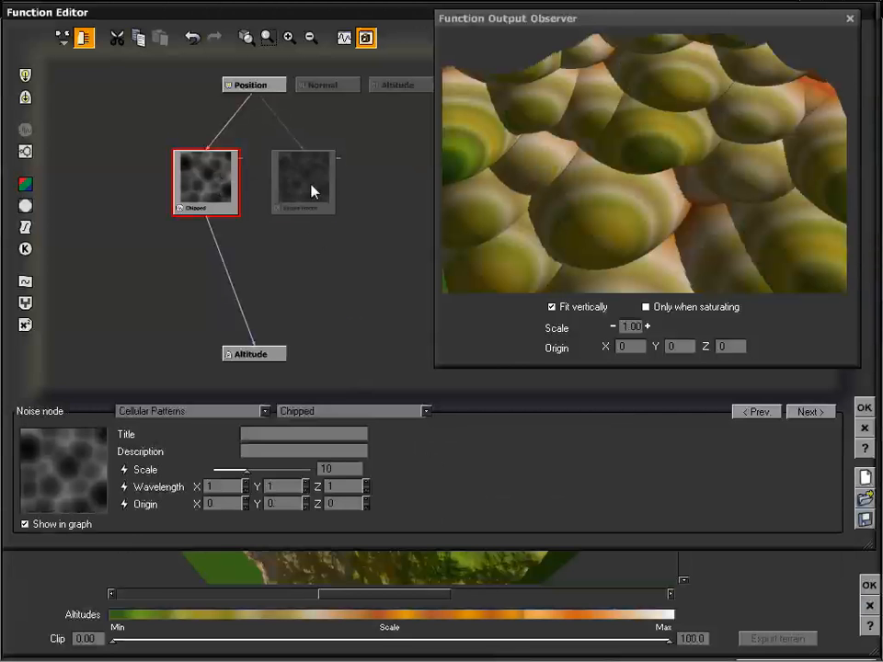
pyautogui.click(310, 191)
pyautogui.click(327, 256)
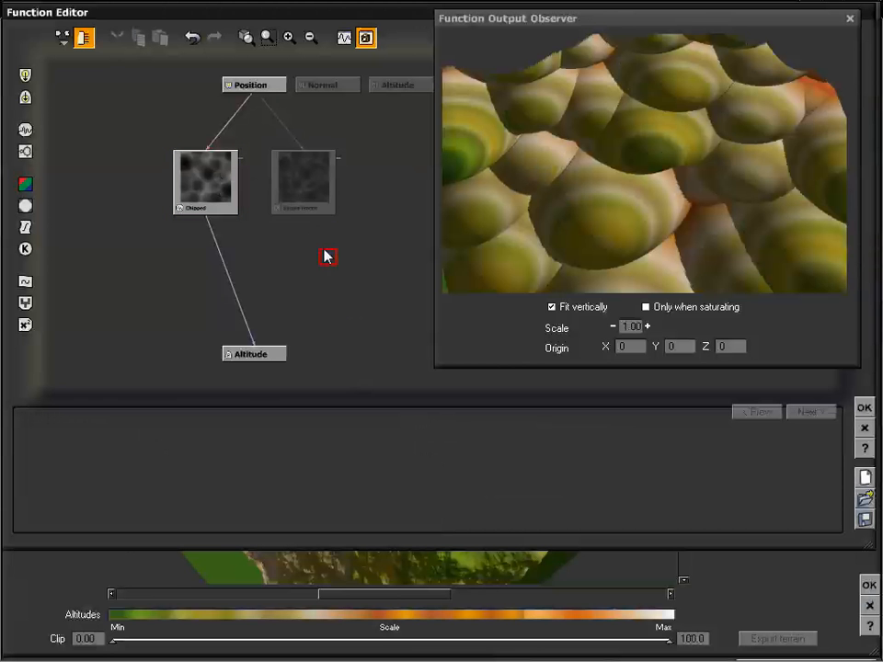
pyautogui.click(308, 183)
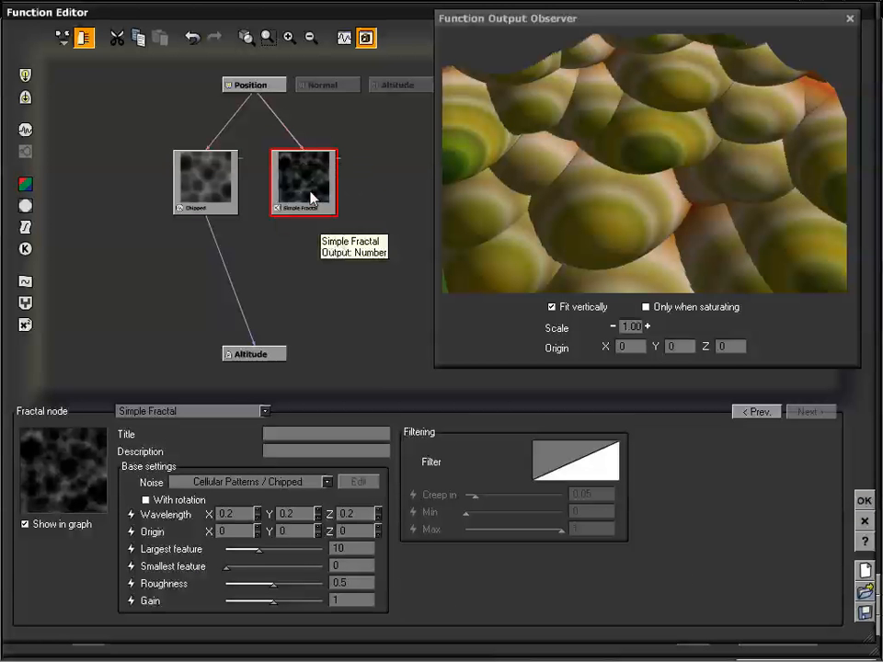
# Move the Altitude output's link from the Chipped node to the Simple Fractal node and inspect the terrain from several angles.
pyautogui.click(214, 227)
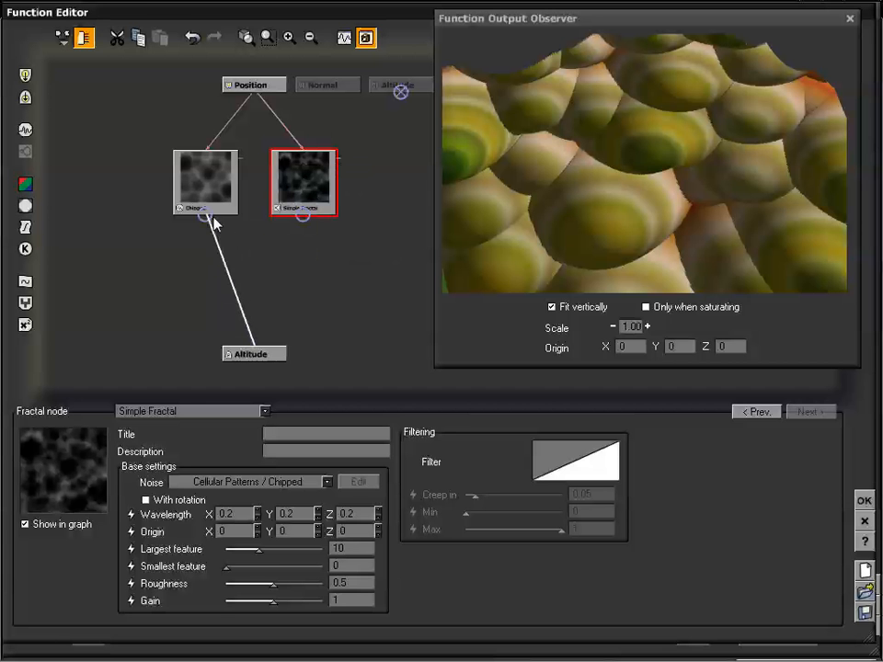
pyautogui.moveTo(214, 225); pyautogui.dragTo(306, 221)
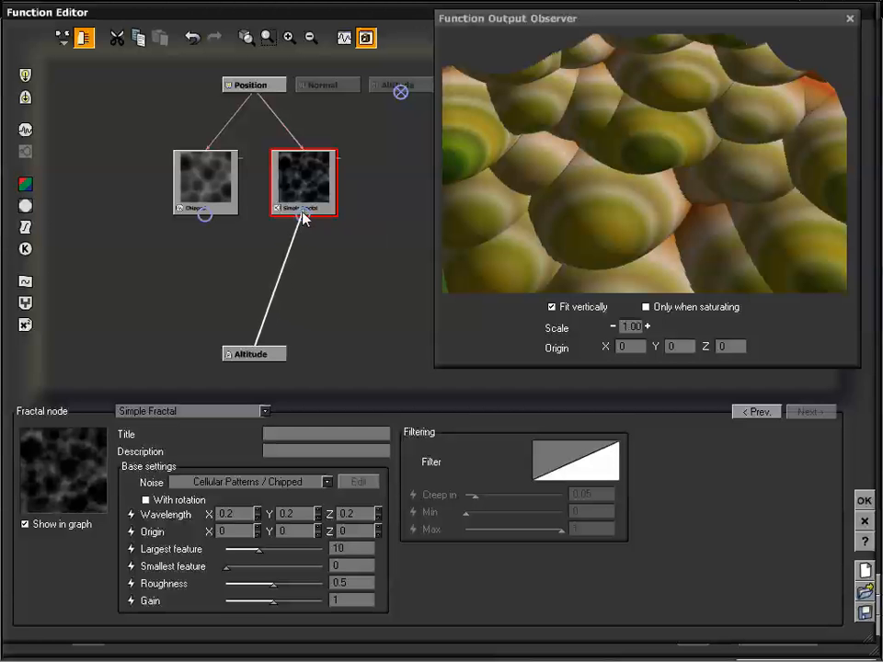
pyautogui.moveTo(303, 211); pyautogui.dragTo(303, 213)
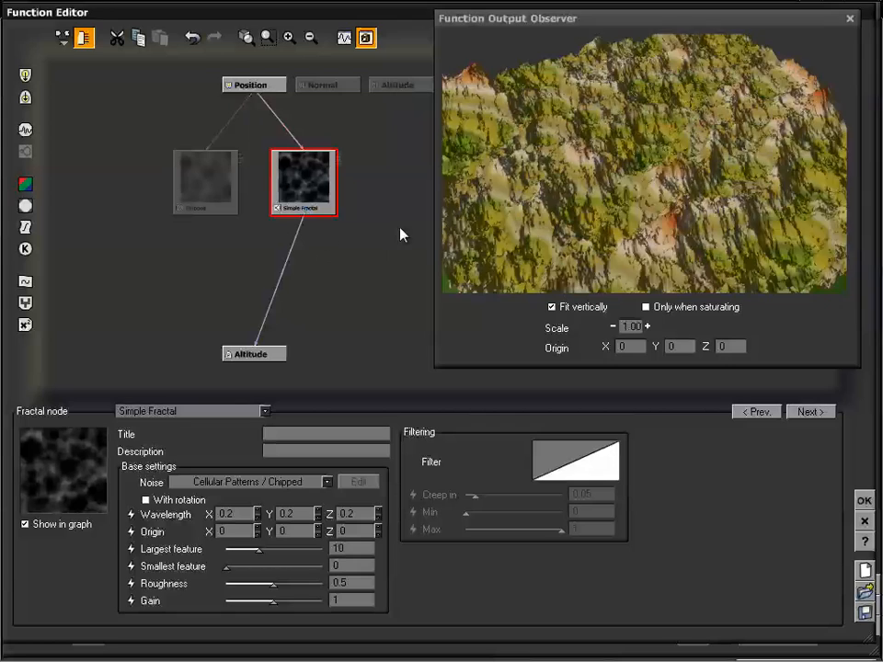
pyautogui.moveTo(567, 209); pyautogui.dragTo(479, 176)
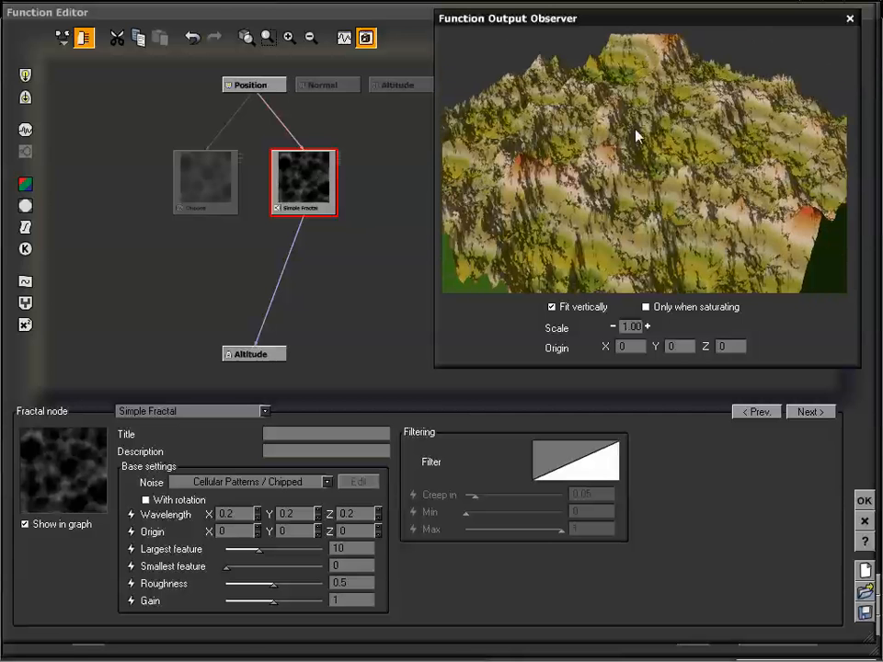
pyautogui.moveTo(636, 136); pyautogui.dragTo(624, 115)
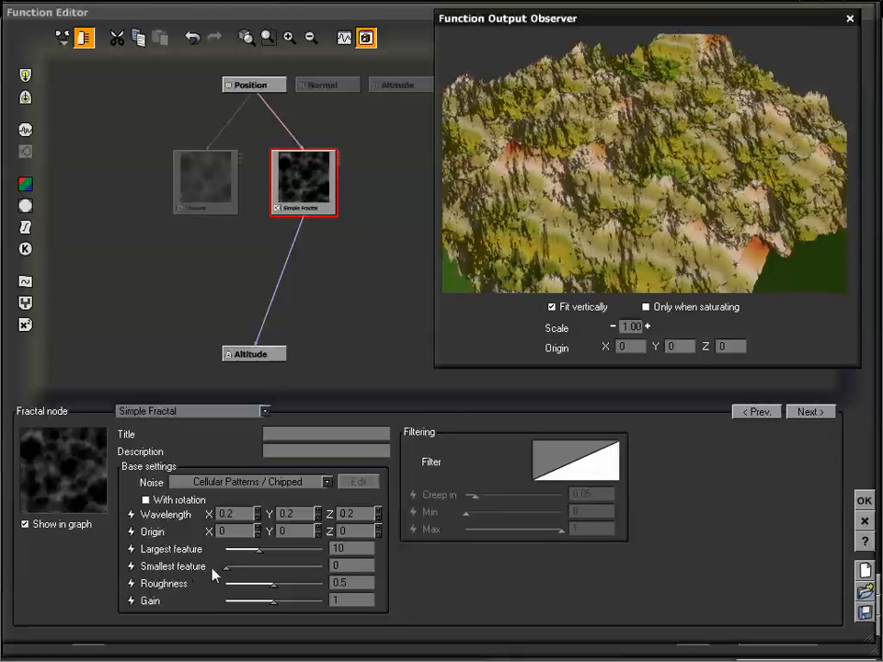
# Reduce the Simple Fractal's roughness to 0, inspect the terrain, and raise the roughness to about 0.35.
pyautogui.moveTo(272, 583); pyautogui.dragTo(226, 583)
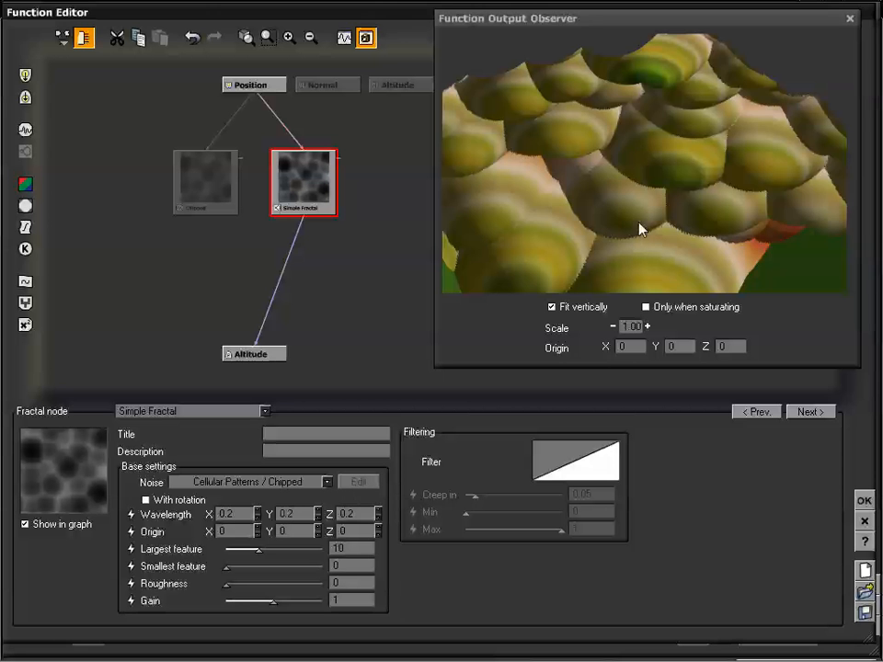
pyautogui.moveTo(641, 230); pyautogui.dragTo(548, 197)
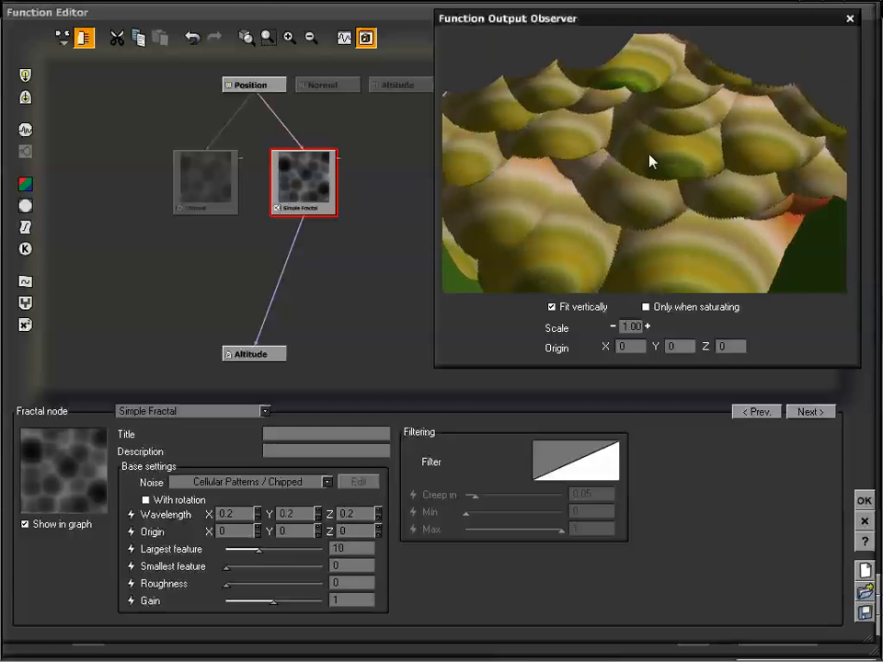
pyautogui.moveTo(650, 161)
pyautogui.mouseDown()
pyautogui.moveTo(646, 192)
pyautogui.moveTo(646, 168)
pyautogui.moveTo(649, 177)
pyautogui.mouseUp()
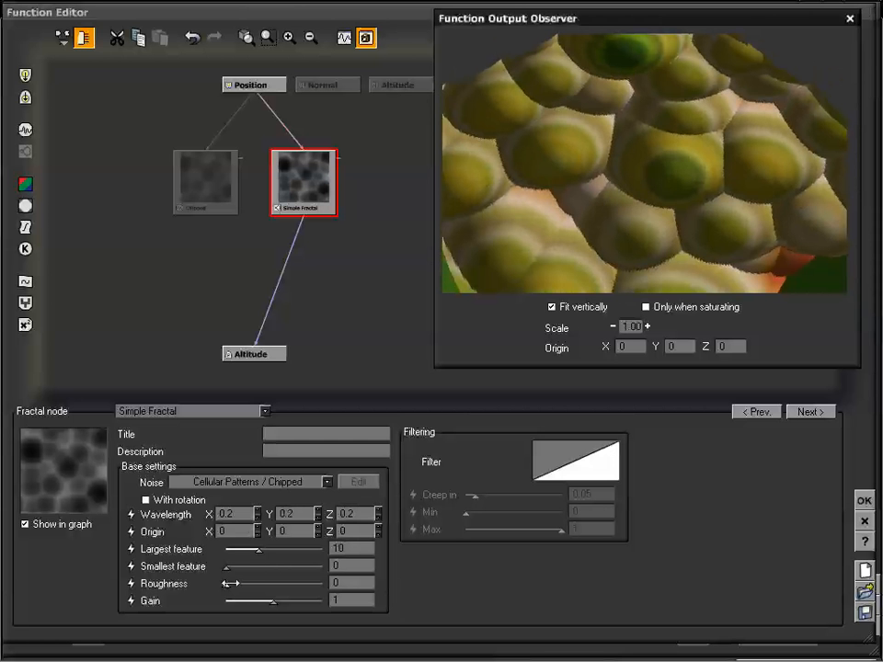
pyautogui.moveTo(226, 584); pyautogui.dragTo(262, 584)
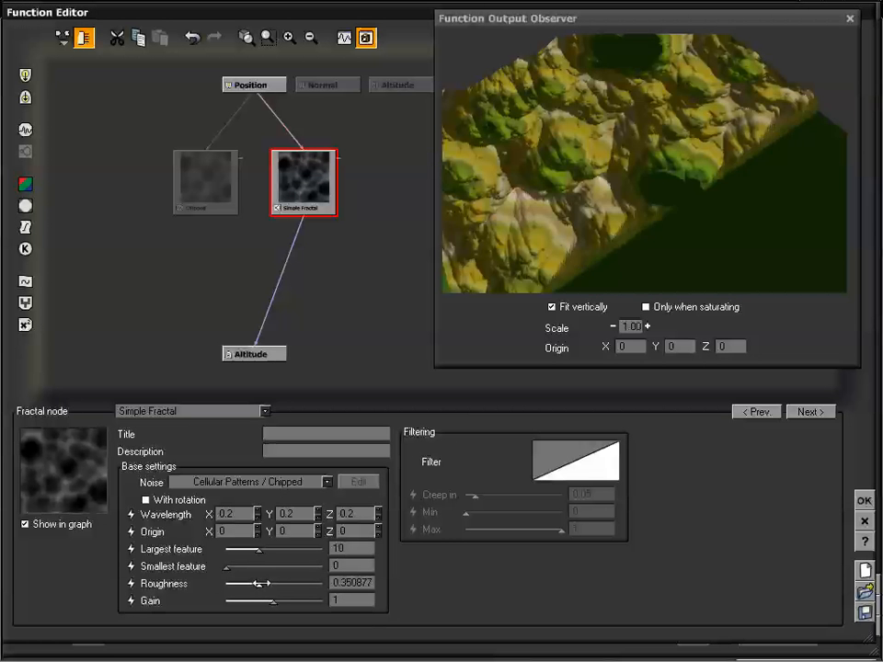
# Raise the Simple Fractal's roughness to about 0.48 and inspect the terrain from above and at an angle.
pyautogui.moveTo(688, 217); pyautogui.dragTo(664, 188)
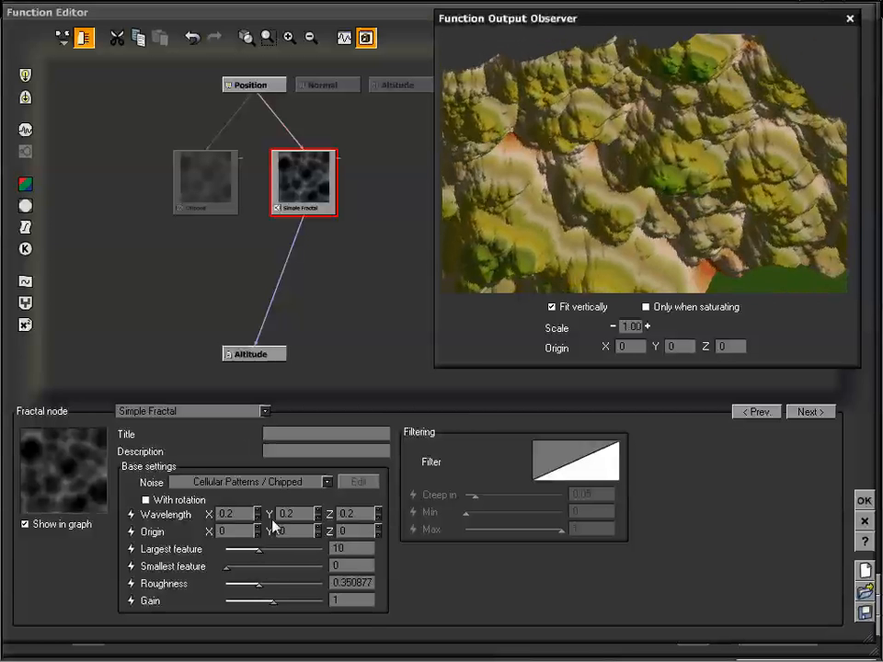
pyautogui.moveTo(258, 583)
pyautogui.mouseDown()
pyautogui.moveTo(281, 582)
pyautogui.moveTo(271, 583)
pyautogui.mouseUp()
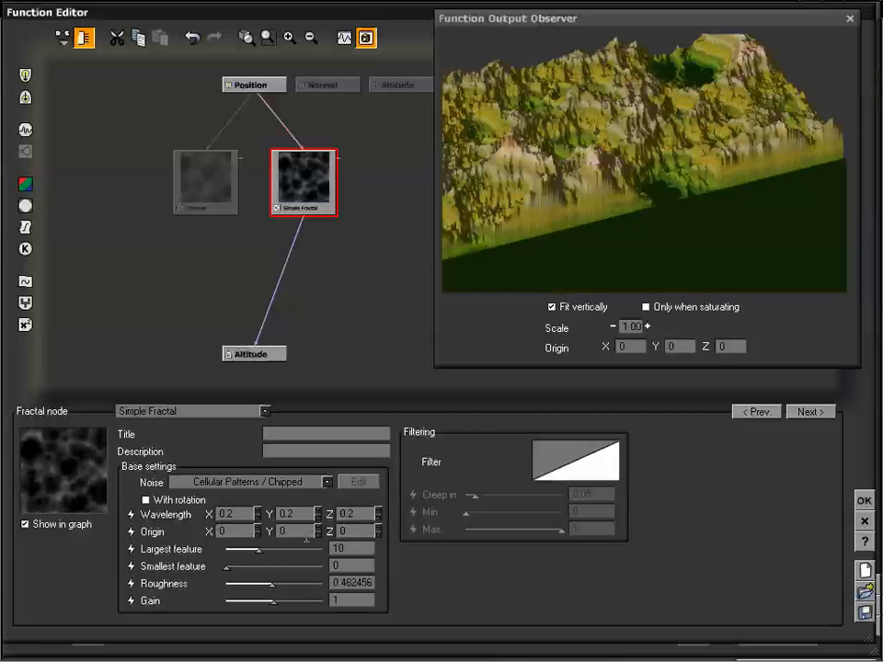
pyautogui.moveTo(662, 230); pyautogui.dragTo(662, 157)
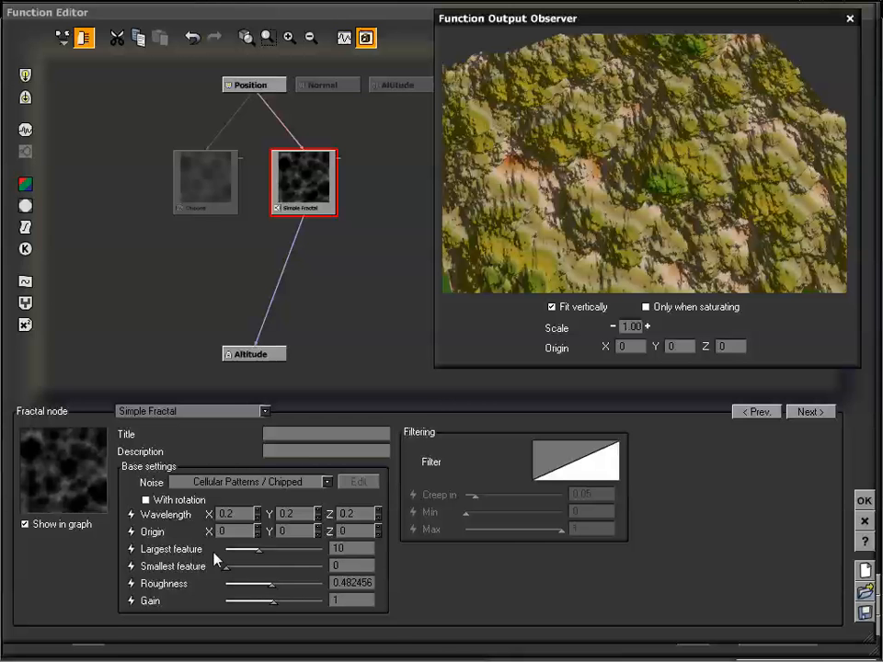
# Compare the two nodes' settings and set the Chipped noise node's wavelength to 0.5 in X, Y and Z.
pyautogui.click(217, 188)
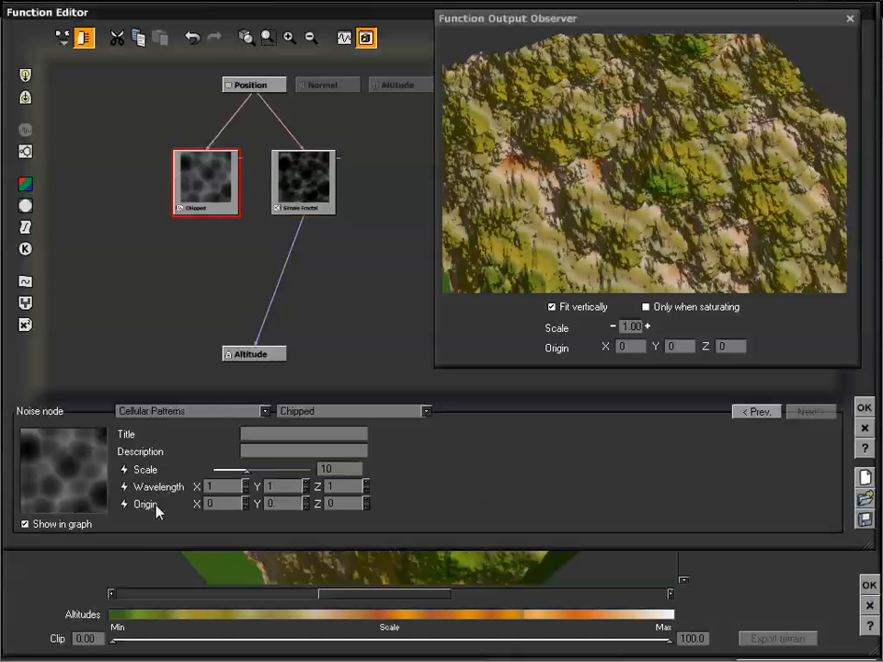
pyautogui.click(309, 177)
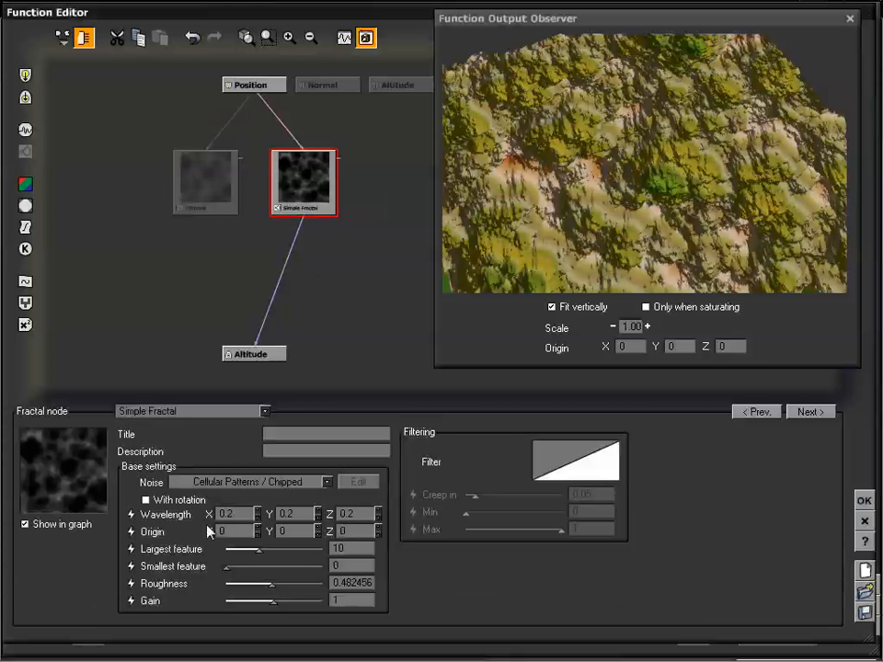
pyautogui.click(214, 200)
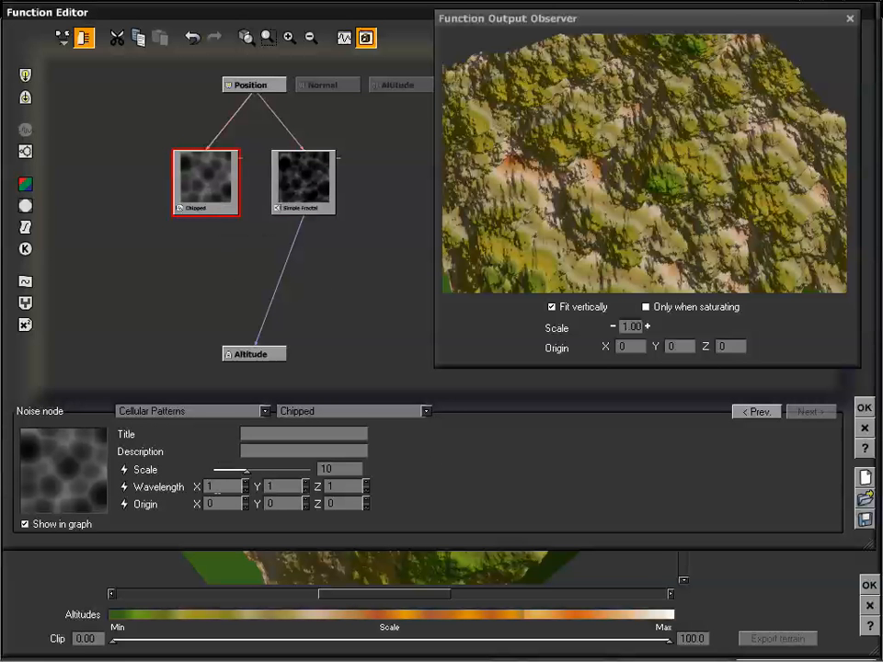
pyautogui.click(223, 486)
pyautogui.write('.5')
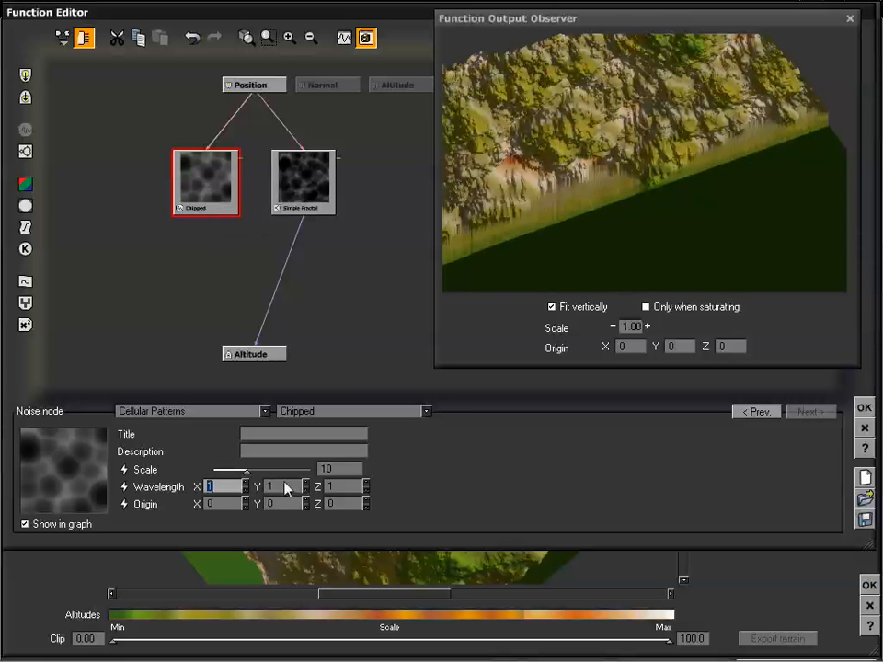
pyautogui.press('Return')
pyautogui.doubleClick(283, 485)
pyautogui.write('.5')
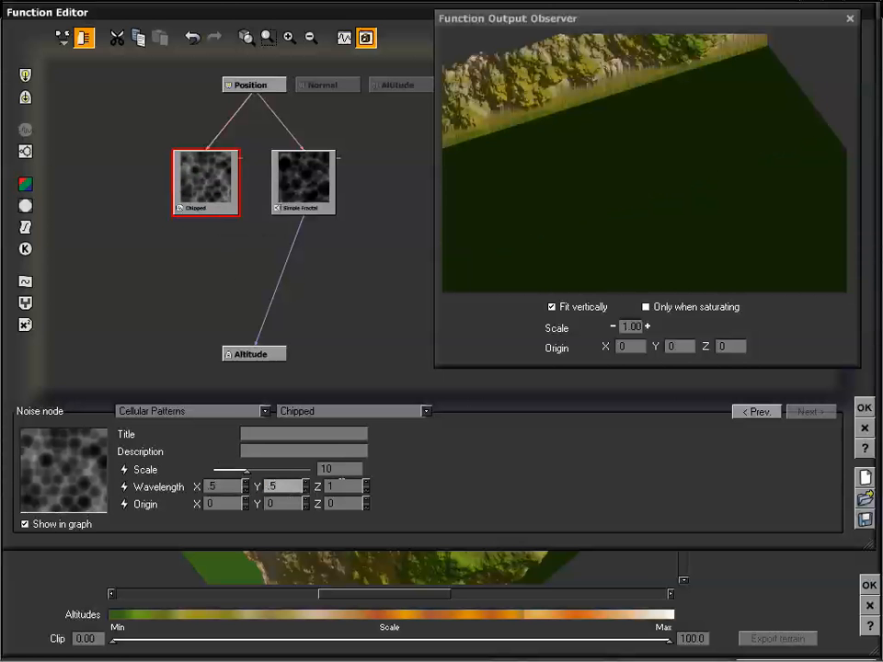
pyautogui.doubleClick(340, 484)
pyautogui.write('.5')
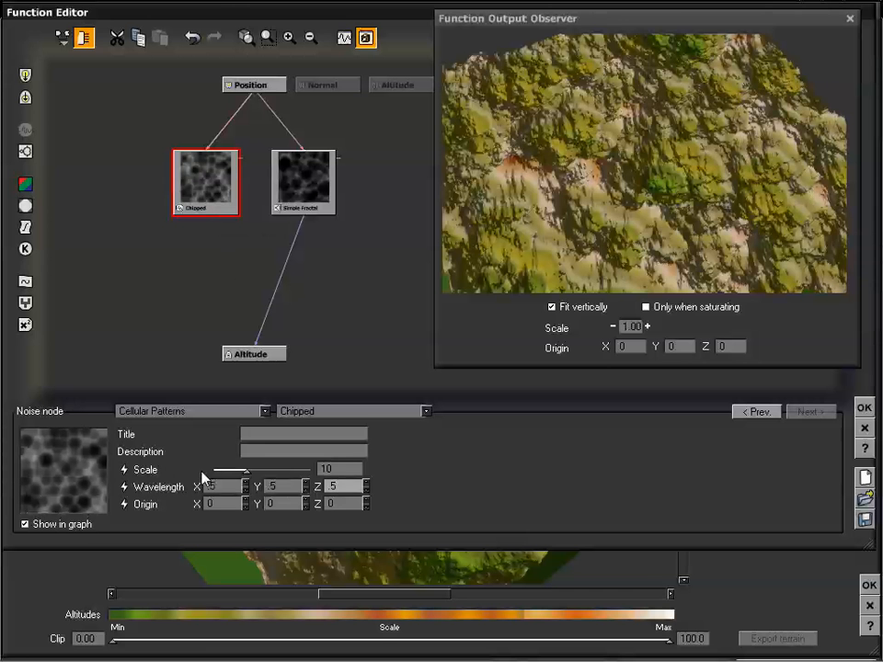
# Set the Chipped node's scale to about 7.15 and its wavelength to 0.25 in X, 0.72 in Y and 1.223 in Z.
pyautogui.moveTo(246, 469); pyautogui.dragTo(241, 469)
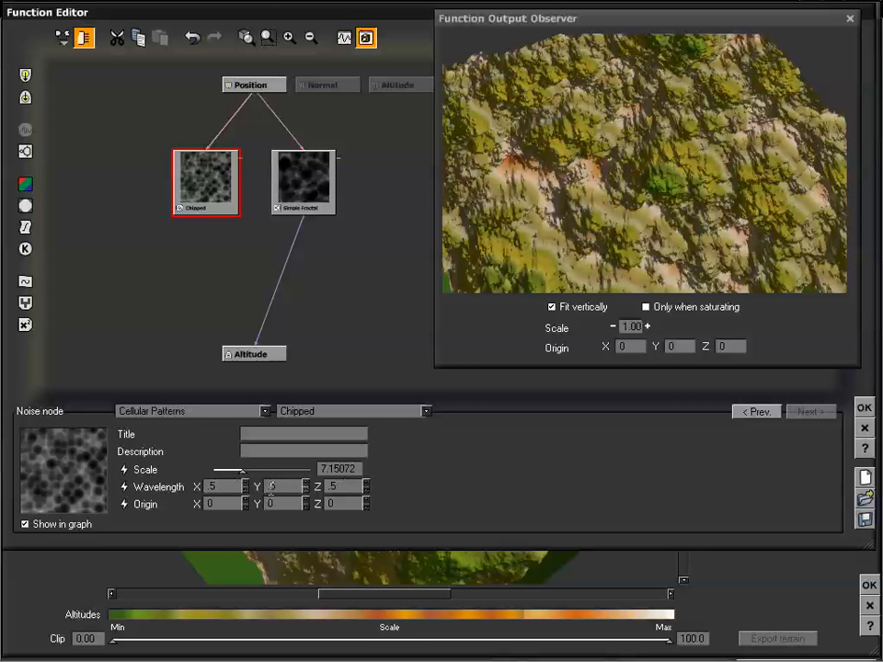
pyautogui.doubleClick(275, 486)
pyautogui.write('.2')
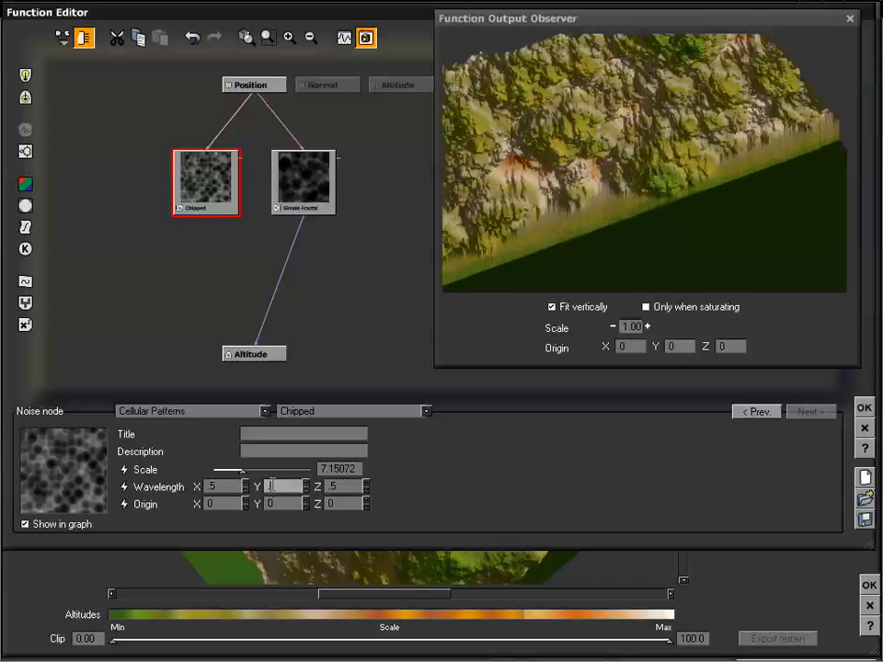
pyautogui.doubleClick(225, 486)
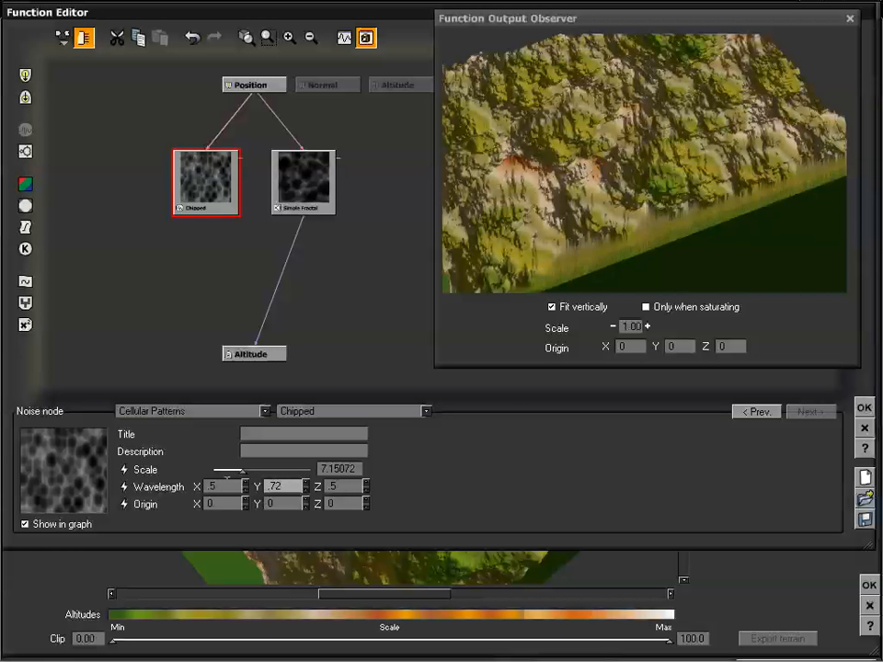
pyautogui.write('.25')
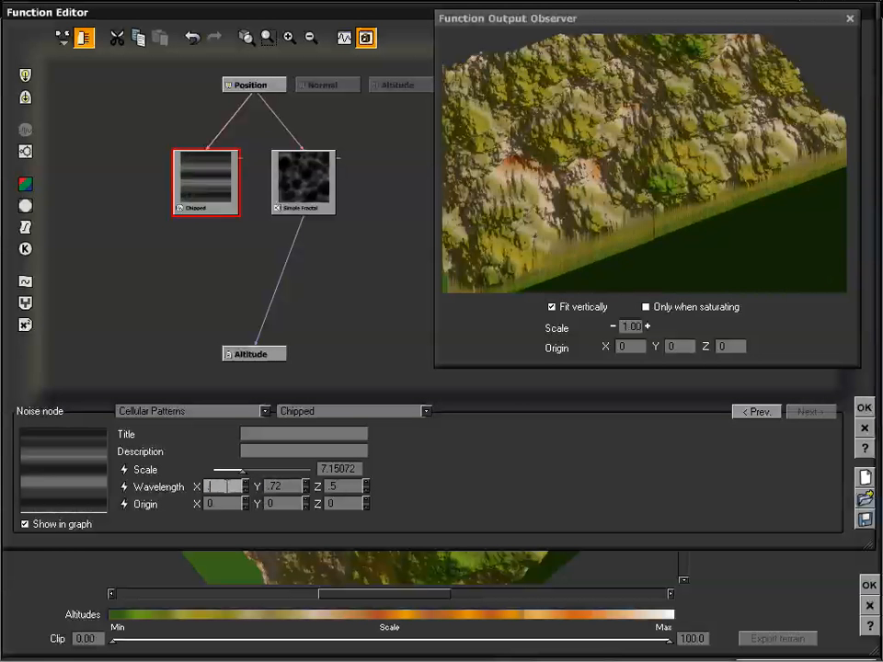
pyautogui.doubleClick(337, 487)
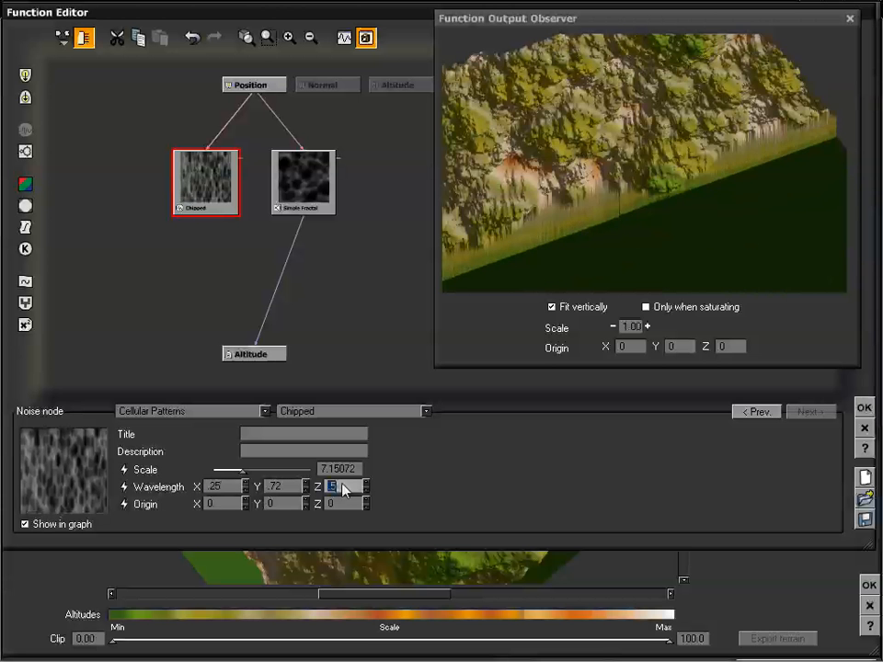
pyautogui.write('1.22')
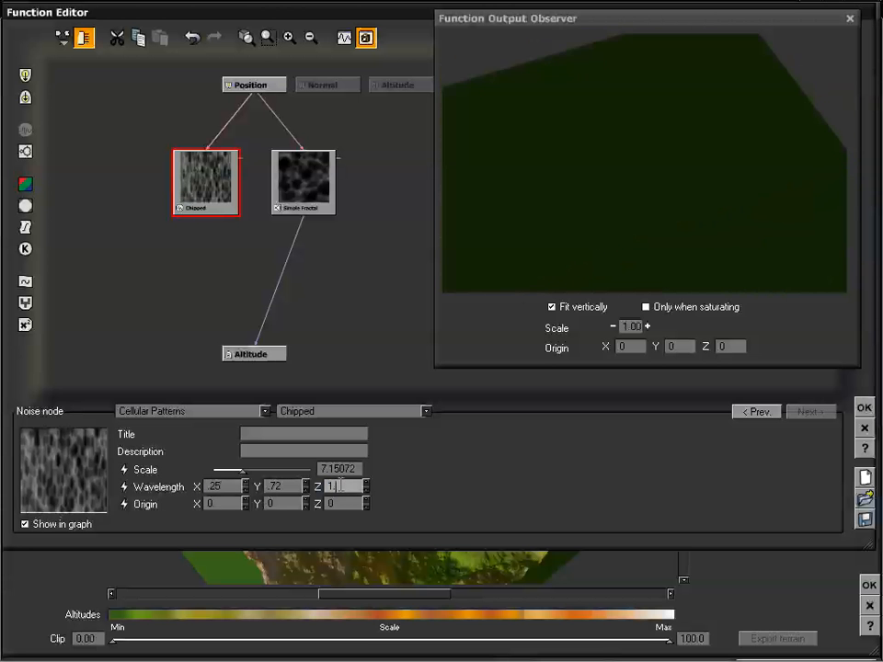
pyautogui.write('3')
pyautogui.doubleClick(342, 485)
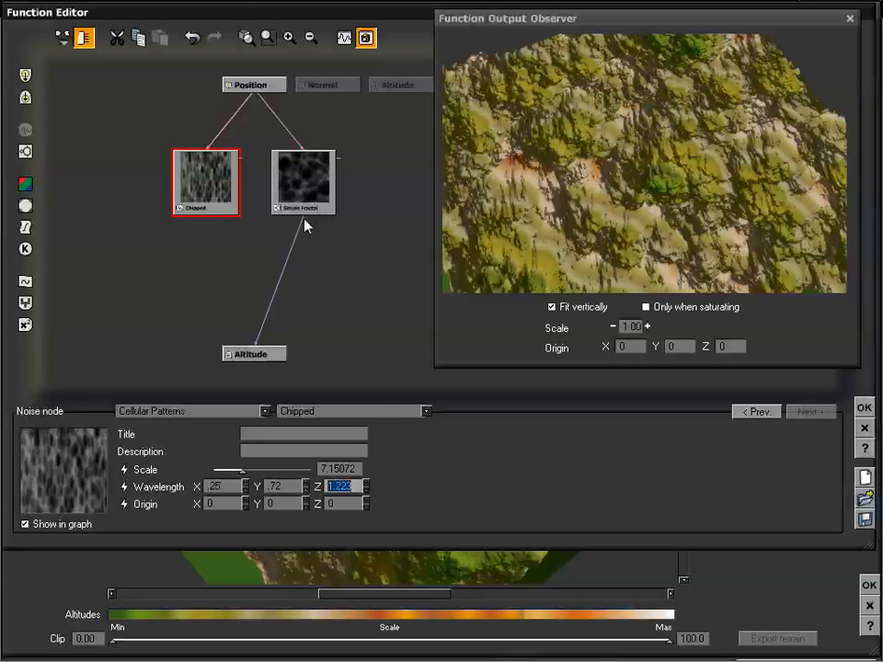
# Move the Altitude output's link to the Chipped node, inspect the terrain, and raise the node's scale to about 10.68.
pyautogui.moveTo(301, 219); pyautogui.dragTo(204, 215)
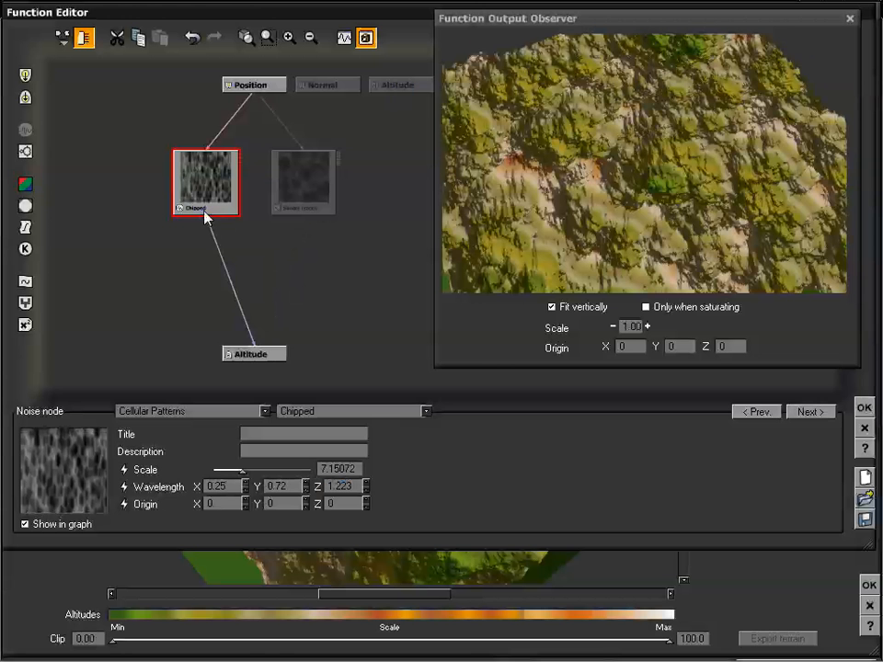
pyautogui.moveTo(590, 192); pyautogui.dragTo(619, 187)
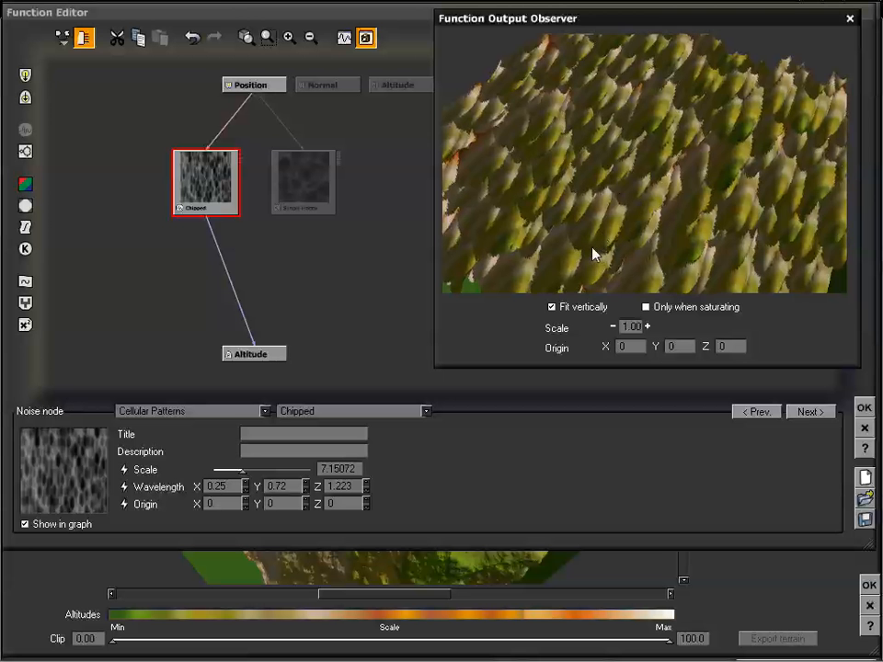
pyautogui.moveTo(576, 258); pyautogui.dragTo(586, 228)
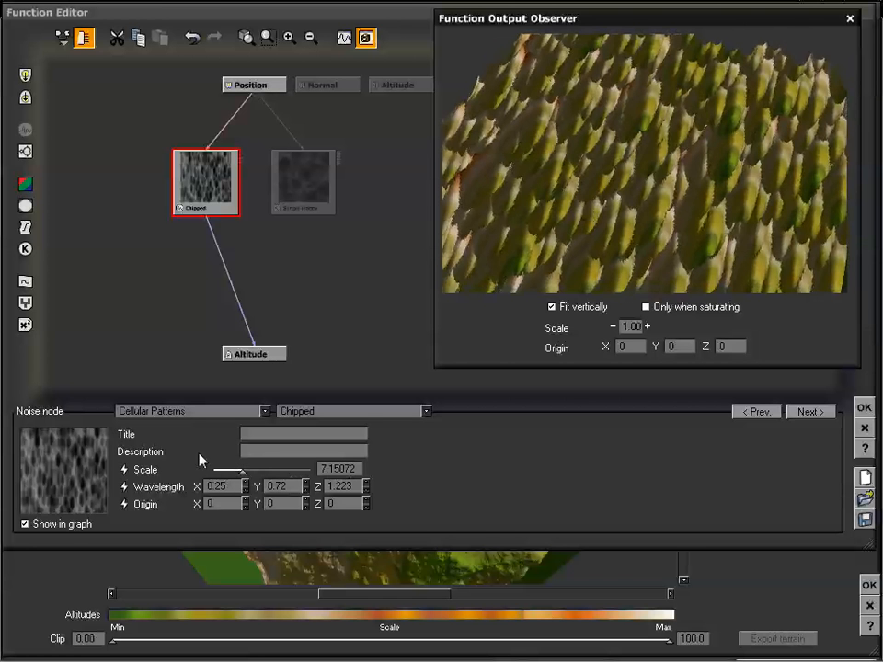
pyautogui.moveTo(243, 469)
pyautogui.mouseDown()
pyautogui.moveTo(269, 469)
pyautogui.moveTo(232, 470)
pyautogui.moveTo(247, 469)
pyautogui.mouseUp()
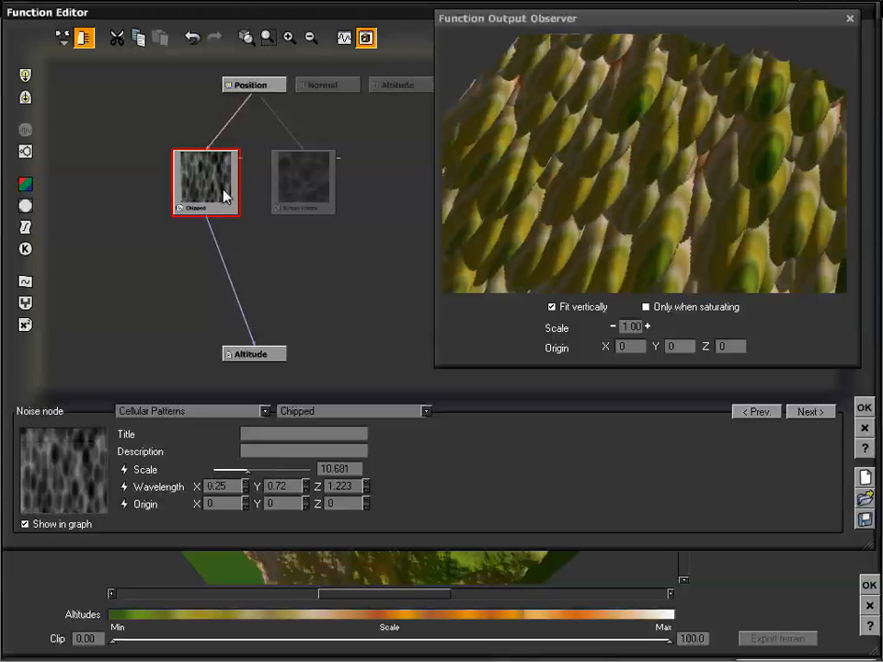
# Delete the Chipped node, align the Simple Fractal node between Position and Altitude, and link it to the Altitude output.
pyautogui.press('Delete')
pyautogui.moveTo(314, 187); pyautogui.dragTo(262, 181)
pyautogui.moveTo(258, 334); pyautogui.dragTo(271, 215)
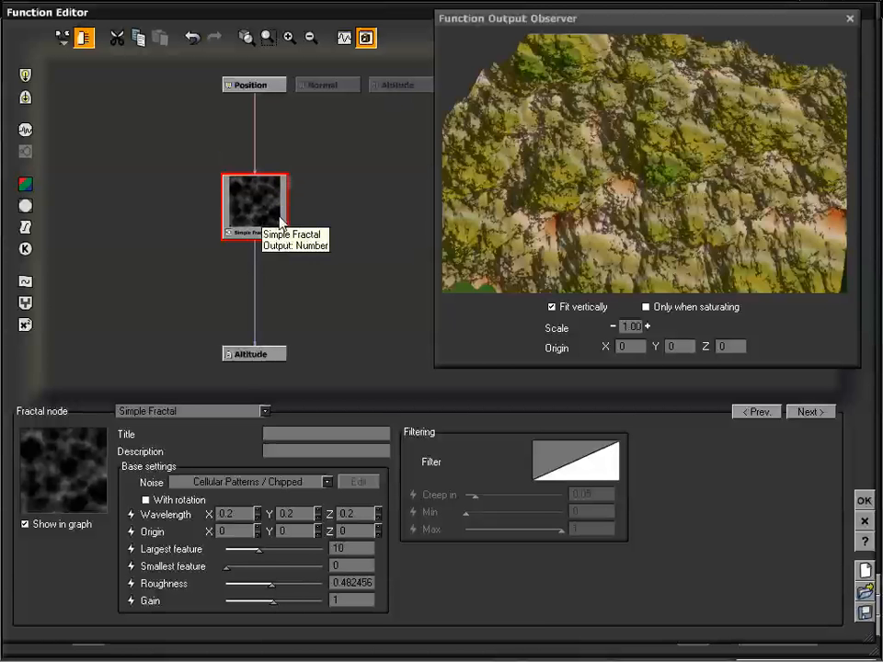
pyautogui.moveTo(594, 205)
pyautogui.mouseDown()
pyautogui.moveTo(650, 198)
pyautogui.moveTo(650, 171)
pyautogui.moveTo(648, 183)
pyautogui.moveTo(592, 197)
pyautogui.mouseUp()
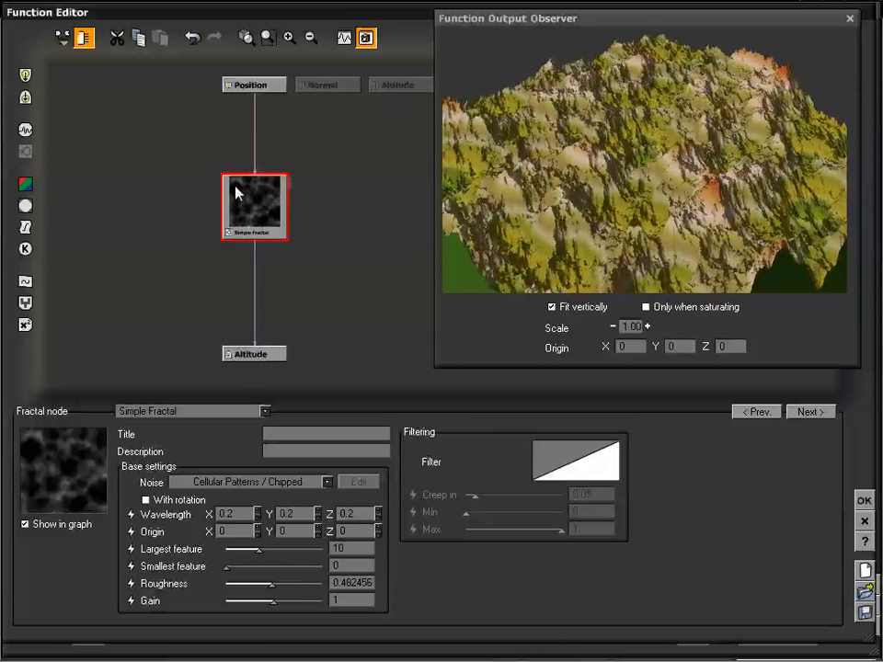
pyautogui.moveTo(251, 203); pyautogui.dragTo(251, 174)
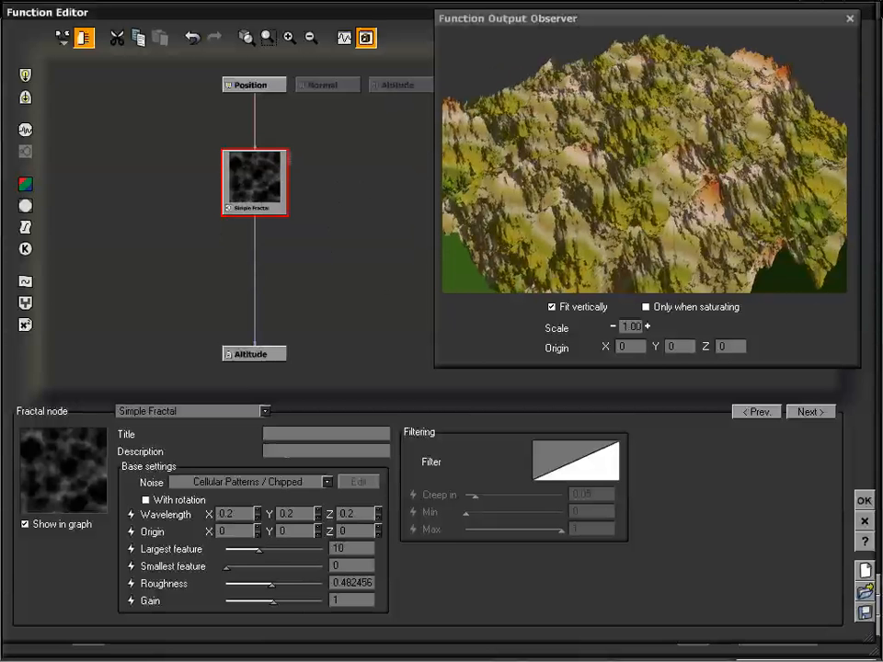
# Change the Simple Fractal's noise to Perlin Noises / Value and inspect the terrain from several angles.
pyautogui.click(276, 482)
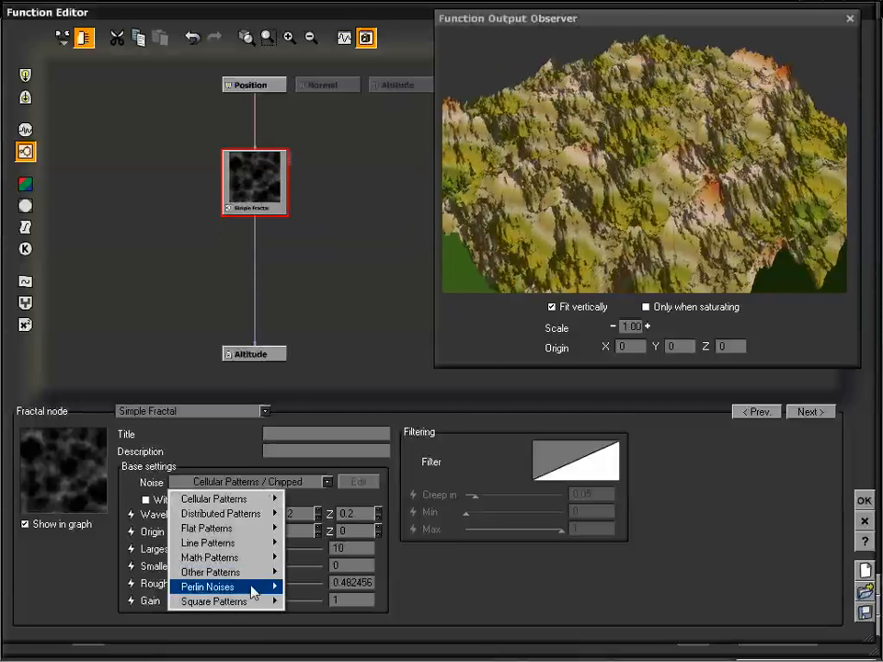
pyautogui.moveTo(254, 591)
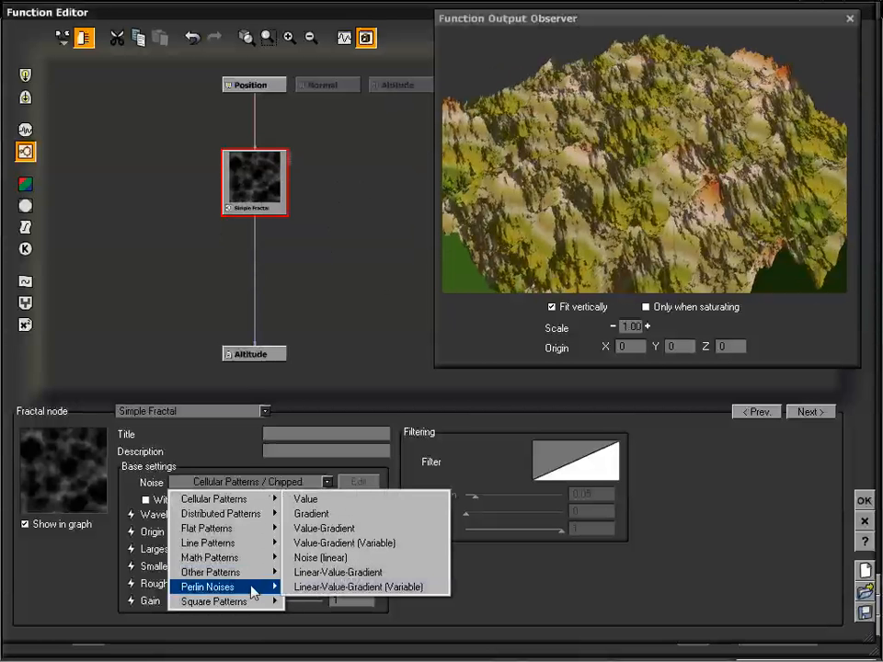
pyautogui.click(305, 499)
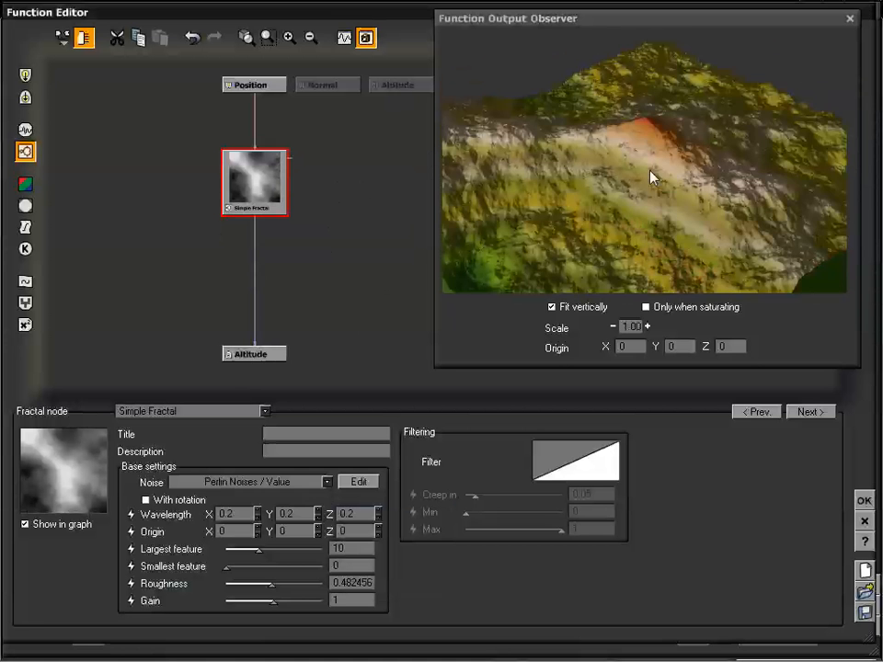
pyautogui.moveTo(699, 171); pyautogui.dragTo(618, 179)
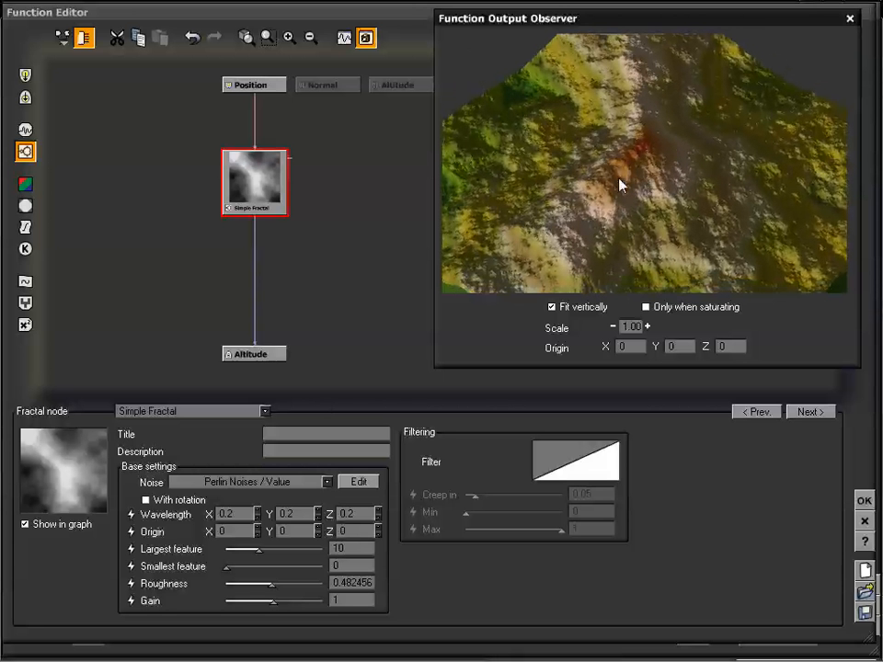
pyautogui.moveTo(621, 183); pyautogui.dragTo(594, 126)
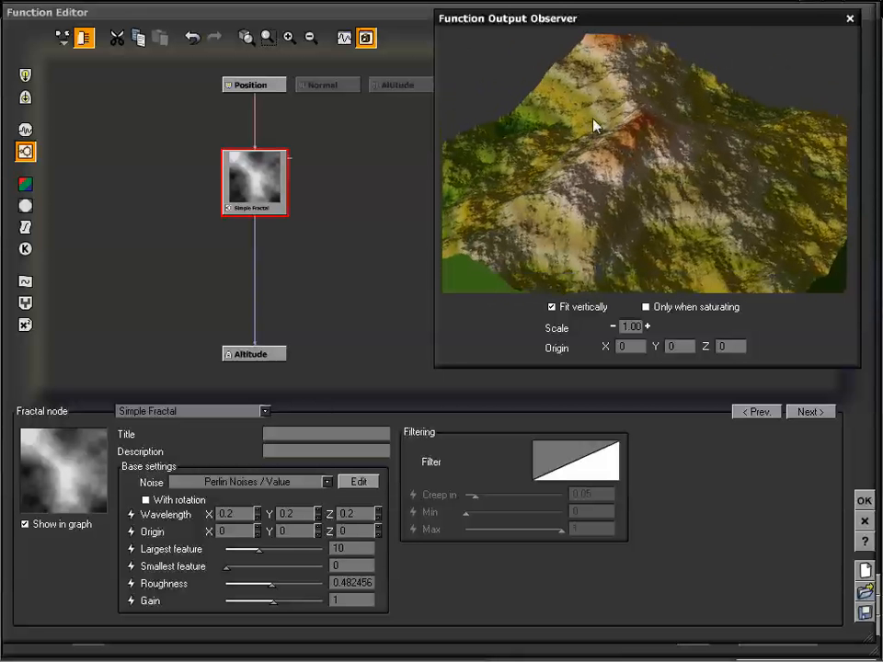
# Compare the terrain preview at scales 0.50 and 1.00, finishing at 0.50 and examining the relief from several angles.
pyautogui.click(613, 326)
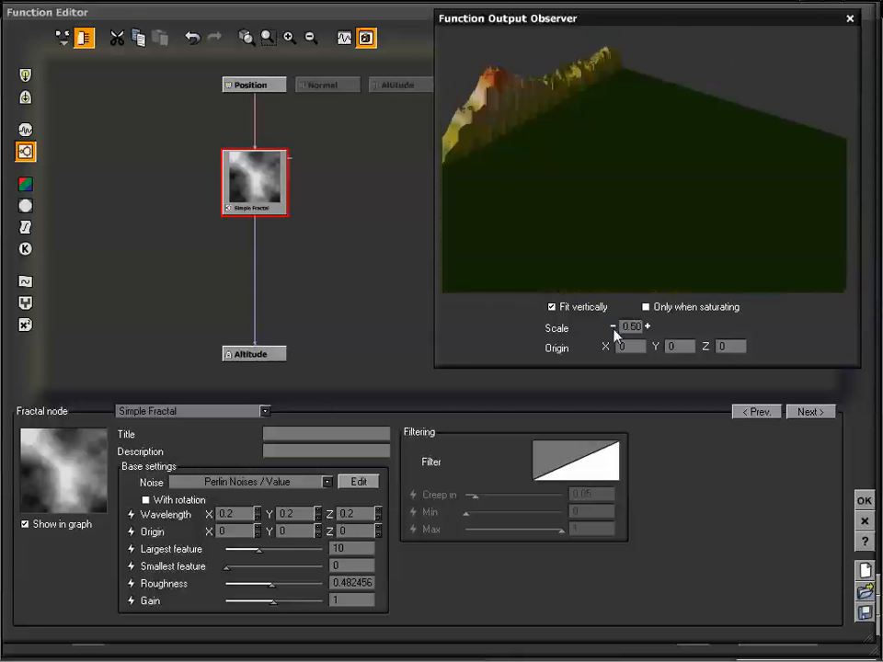
pyautogui.moveTo(625, 159); pyautogui.dragTo(659, 134)
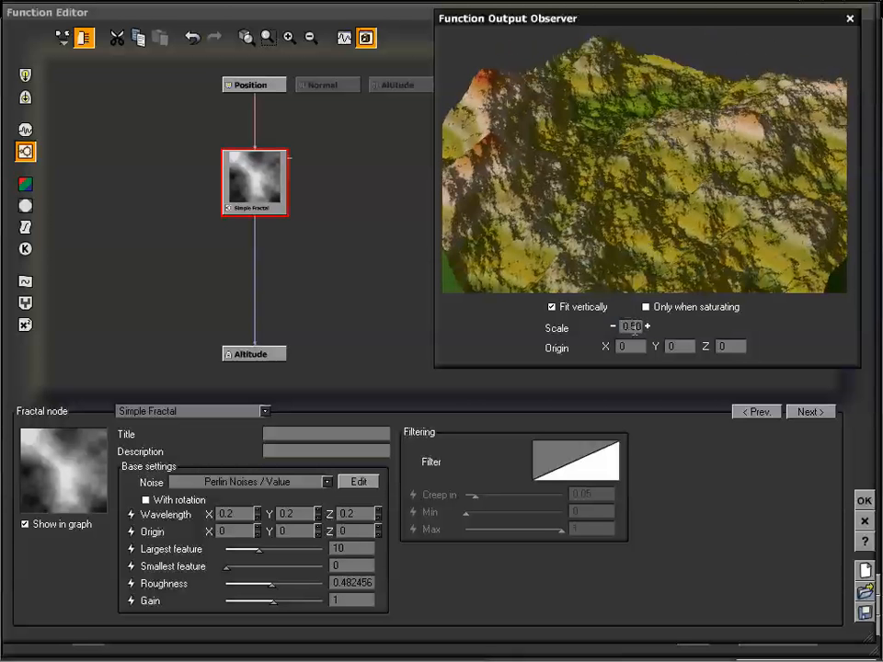
pyautogui.click(648, 327)
pyautogui.moveTo(664, 184); pyautogui.dragTo(541, 172)
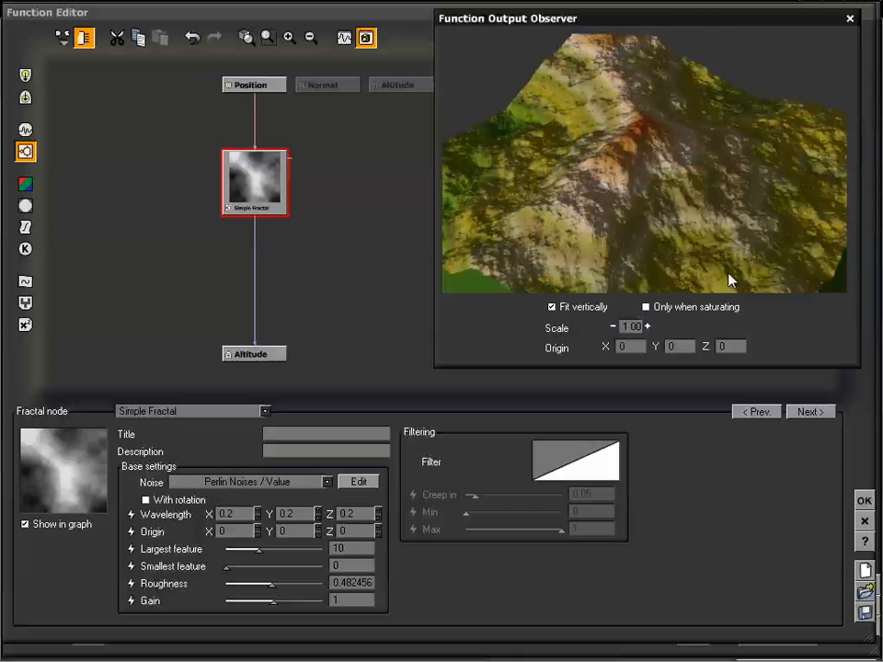
pyautogui.click(612, 327)
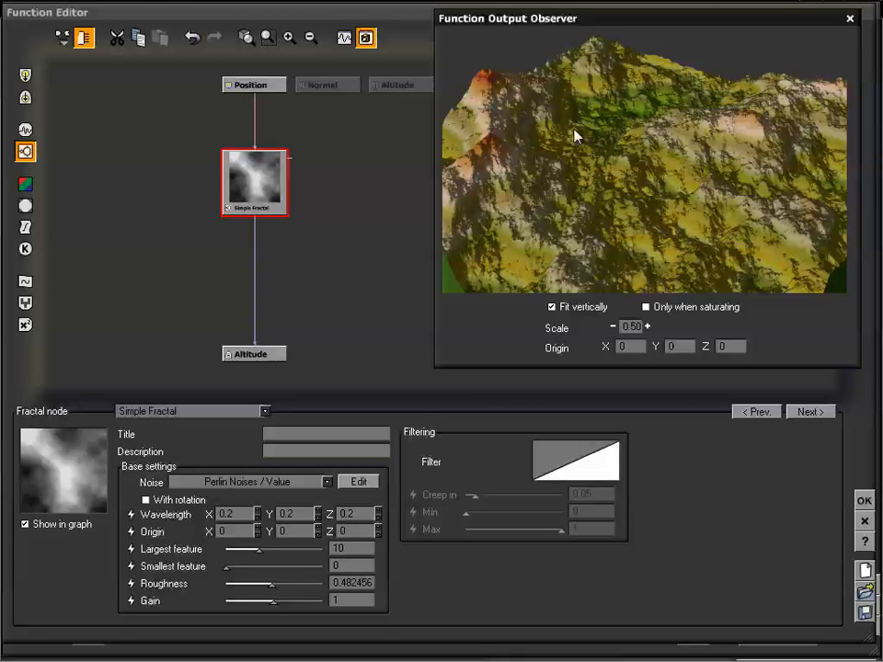
pyautogui.moveTo(643, 162); pyautogui.dragTo(701, 162)
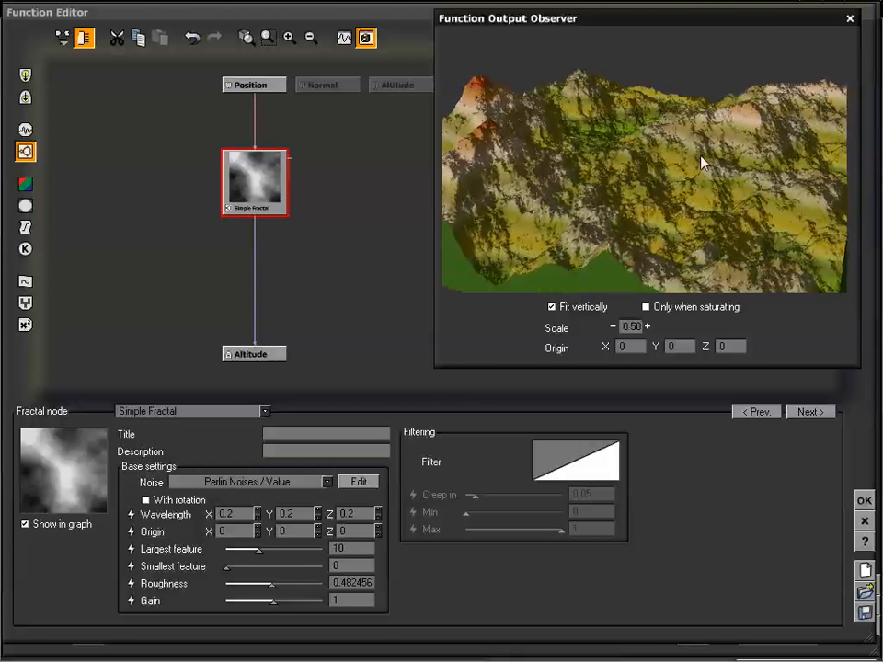
pyautogui.moveTo(613, 168)
pyautogui.mouseDown()
pyautogui.moveTo(648, 164)
pyautogui.moveTo(641, 183)
pyautogui.moveTo(605, 176)
pyautogui.moveTo(607, 157)
pyautogui.moveTo(614, 178)
pyautogui.mouseUp()
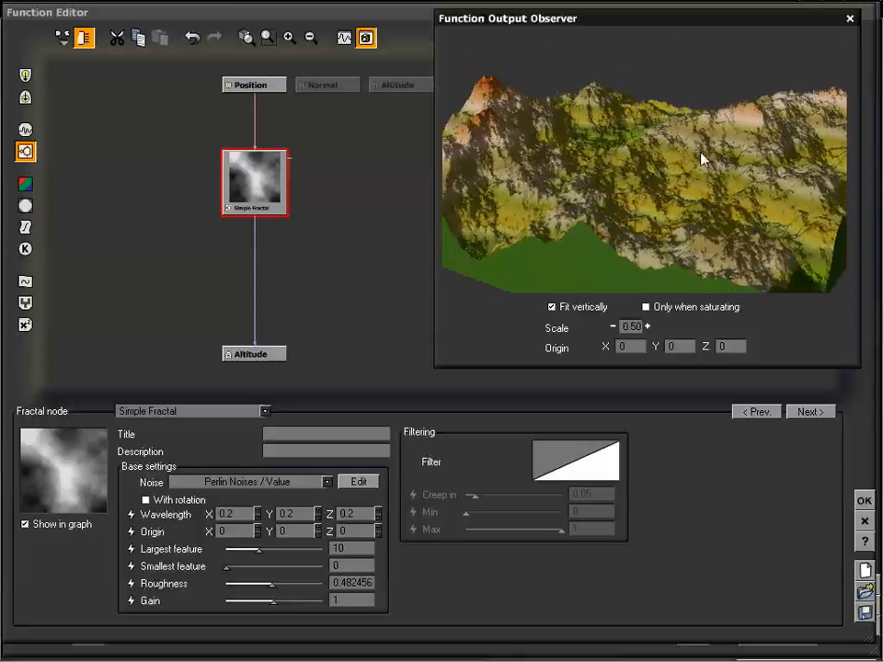
pyautogui.moveTo(702, 158); pyautogui.dragTo(681, 175)
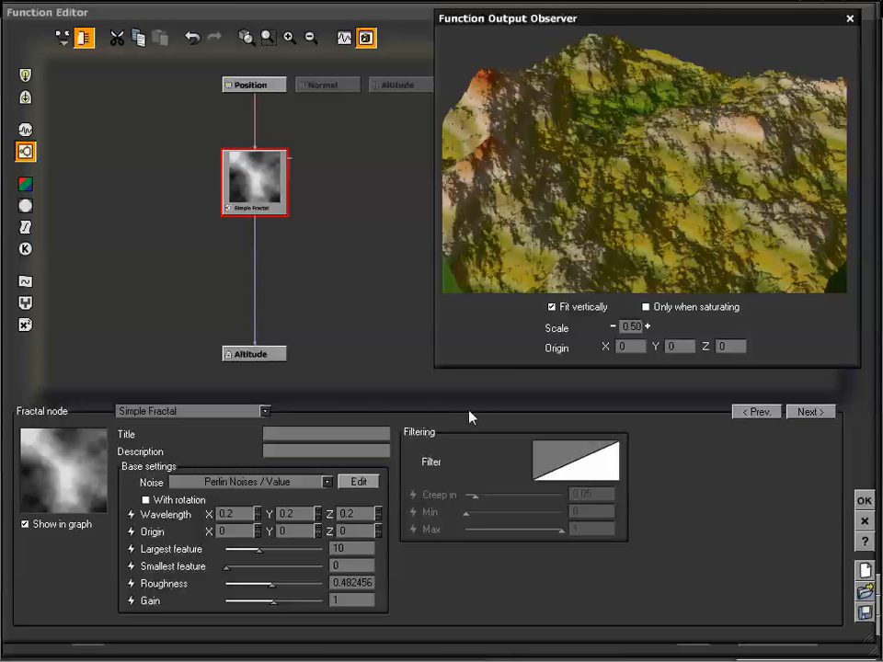
# Set the Simple Fractal's wavelength to 0.1 on X, Y and Z, and inspect the terrain relief from several angles.
pyautogui.moveTo(607, 207); pyautogui.dragTo(653, 172)
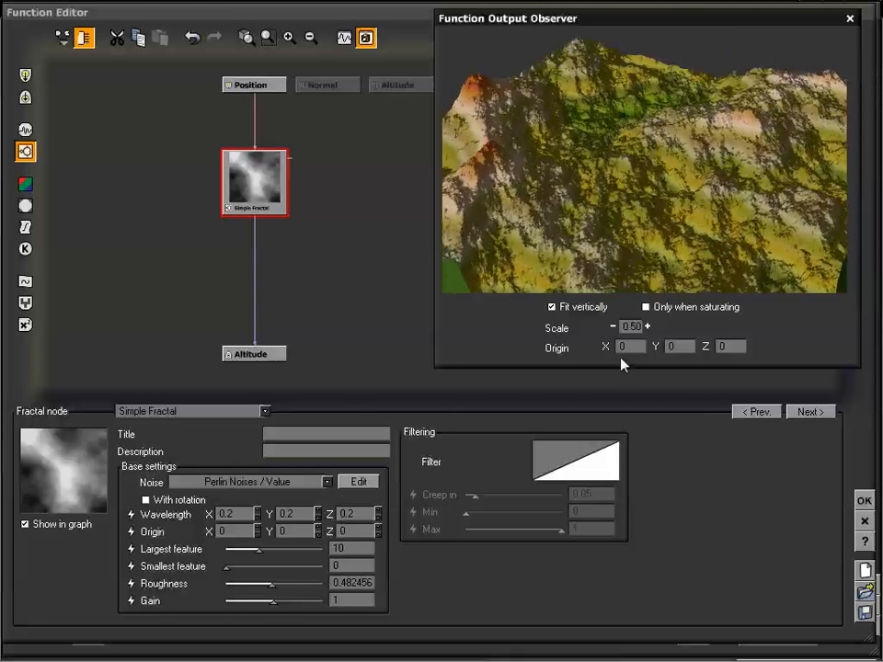
pyautogui.moveTo(618, 204); pyautogui.dragTo(634, 181)
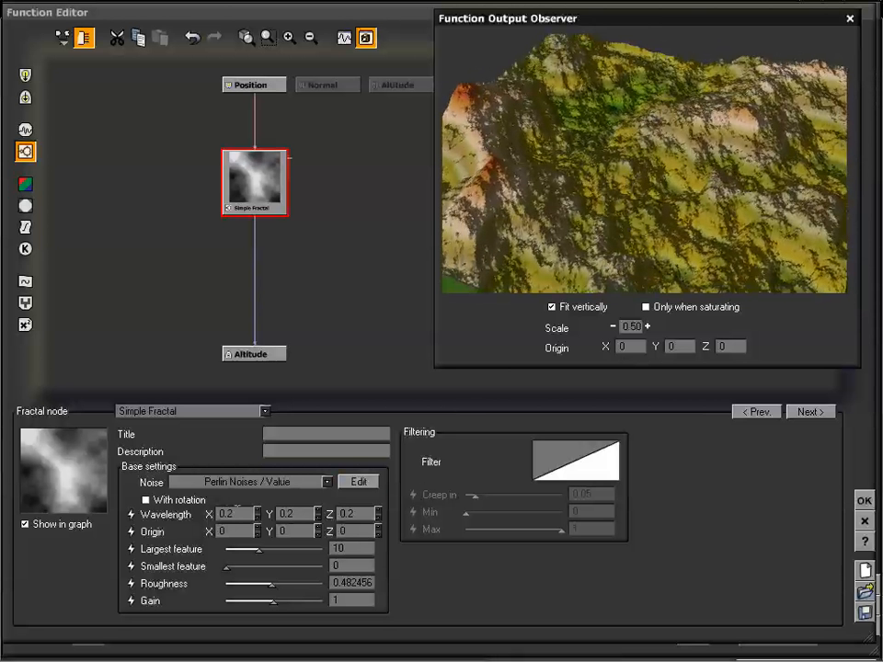
pyautogui.moveTo(684, 168); pyautogui.dragTo(666, 183)
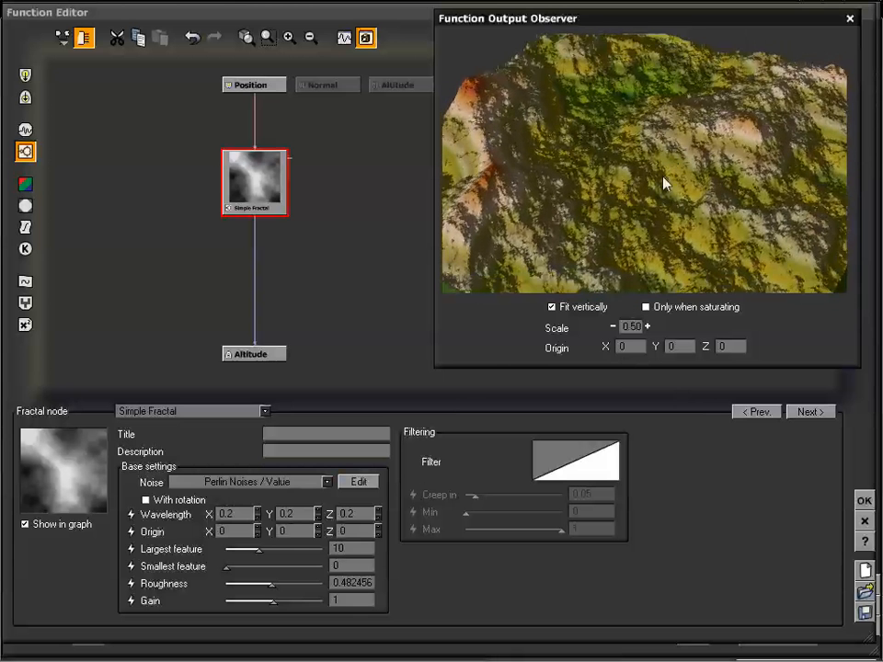
pyautogui.doubleClick(234, 513)
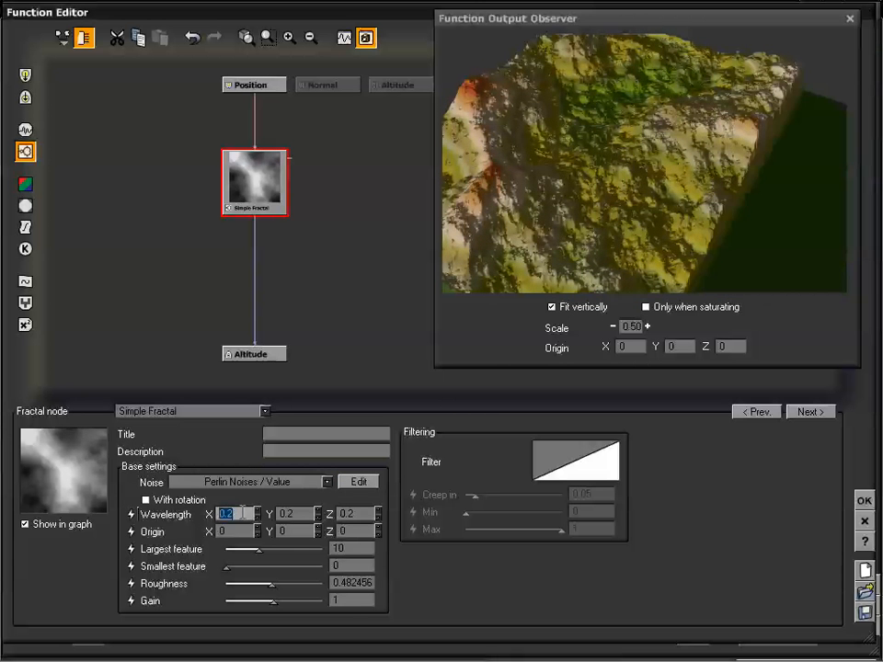
pyautogui.write('.1')
pyautogui.doubleClick(292, 513)
pyautogui.write('.1')
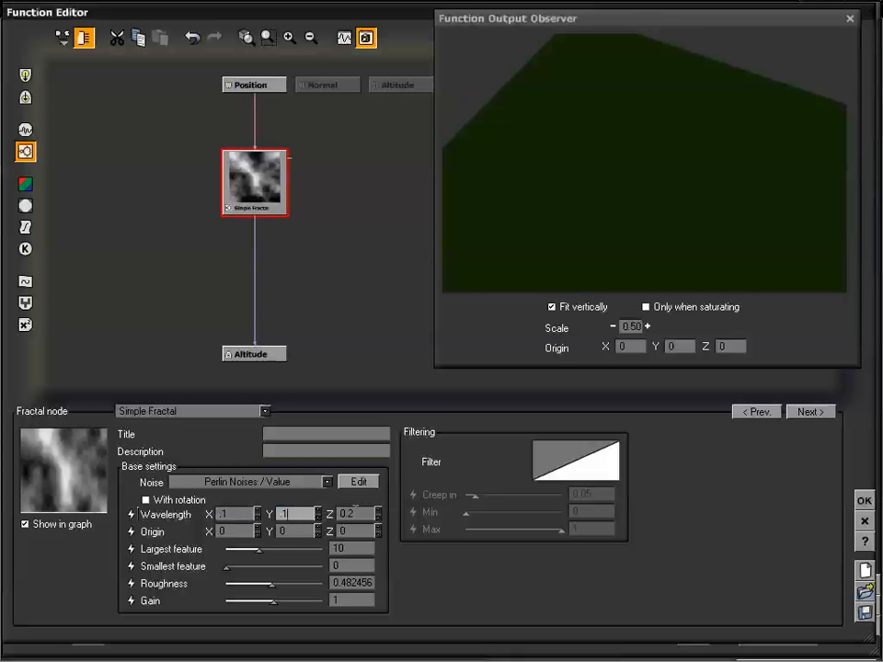
pyautogui.doubleClick(354, 513)
pyautogui.write('.1')
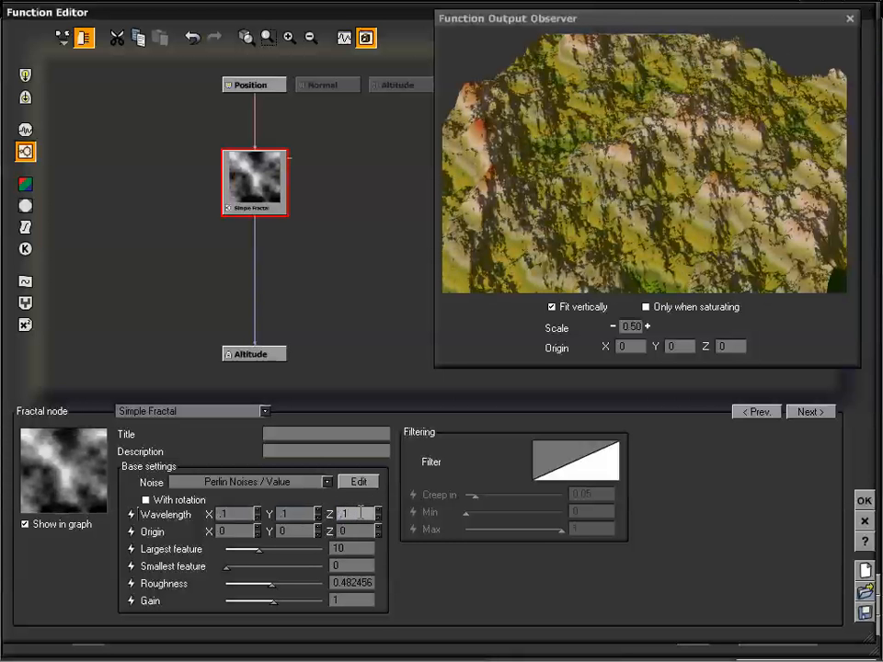
pyautogui.moveTo(627, 191); pyautogui.dragTo(666, 145)
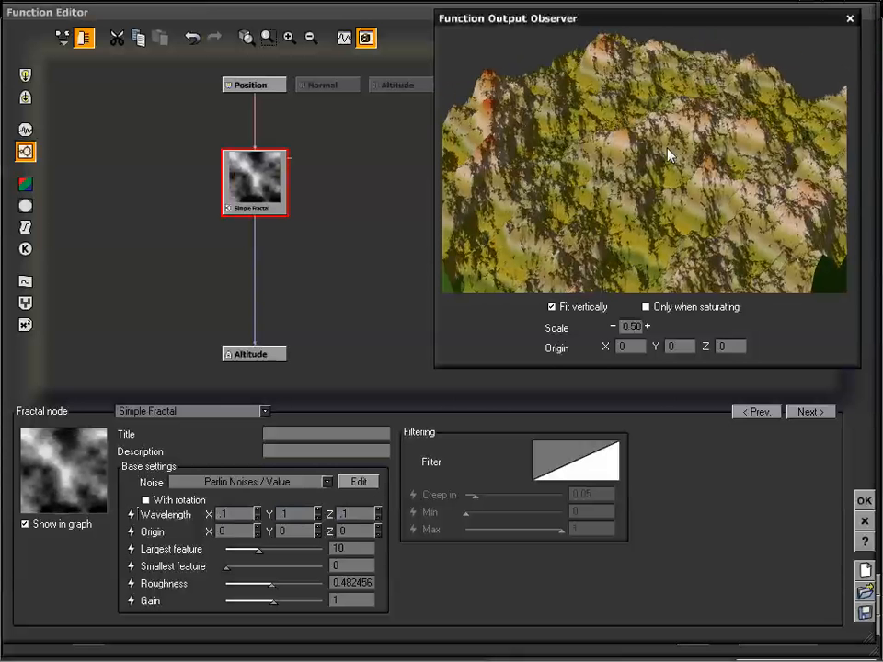
pyautogui.moveTo(679, 147)
pyautogui.mouseDown()
pyautogui.moveTo(676, 166)
pyautogui.moveTo(677, 139)
pyautogui.moveTo(679, 149)
pyautogui.mouseUp()
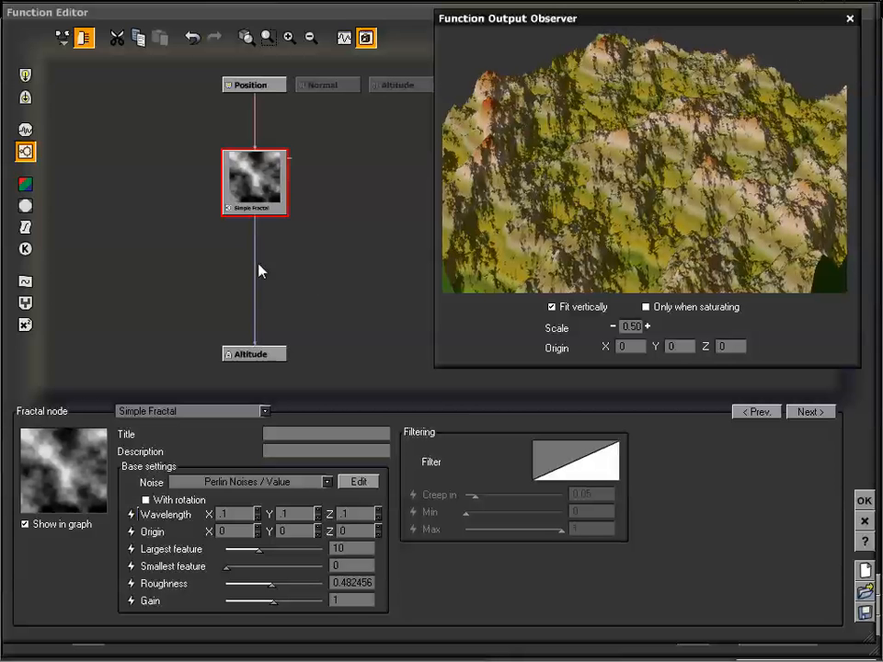
# Lower the Simple Fractal node slightly, insert a Filter node on its link to Altitude, and align it with the other nodes.
pyautogui.click(270, 195)
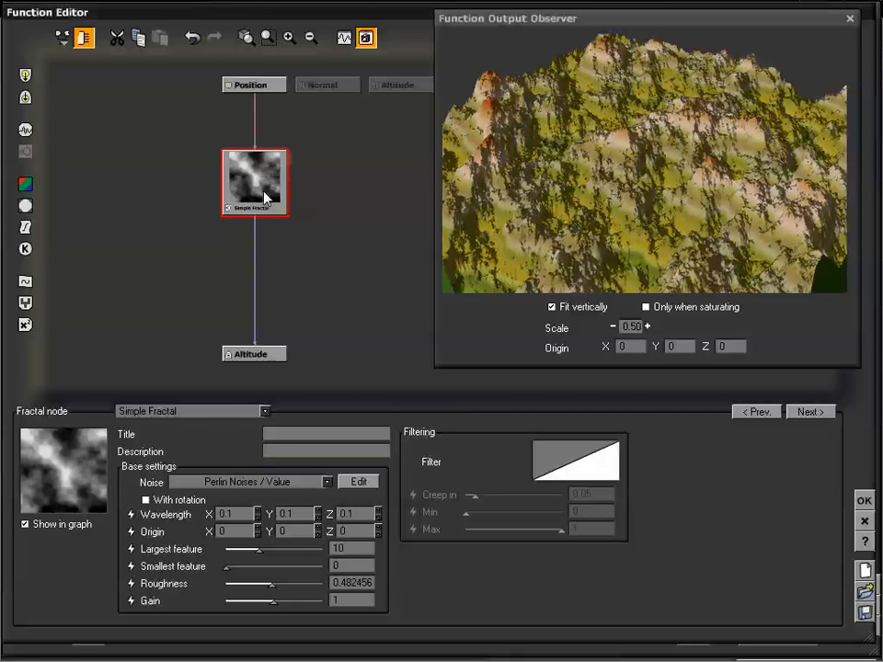
pyautogui.moveTo(264, 192); pyautogui.dragTo(264, 191)
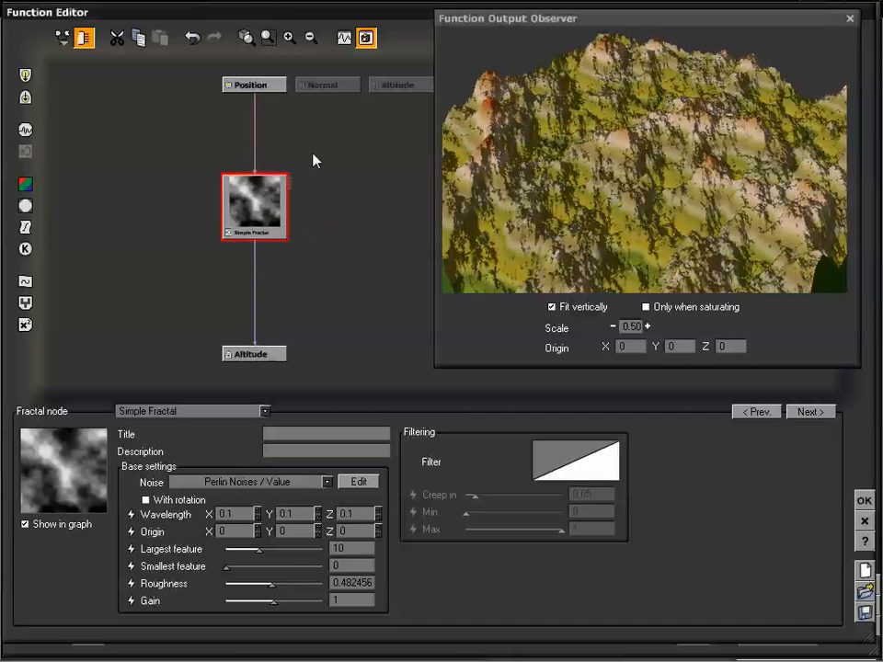
pyautogui.click(255, 262)
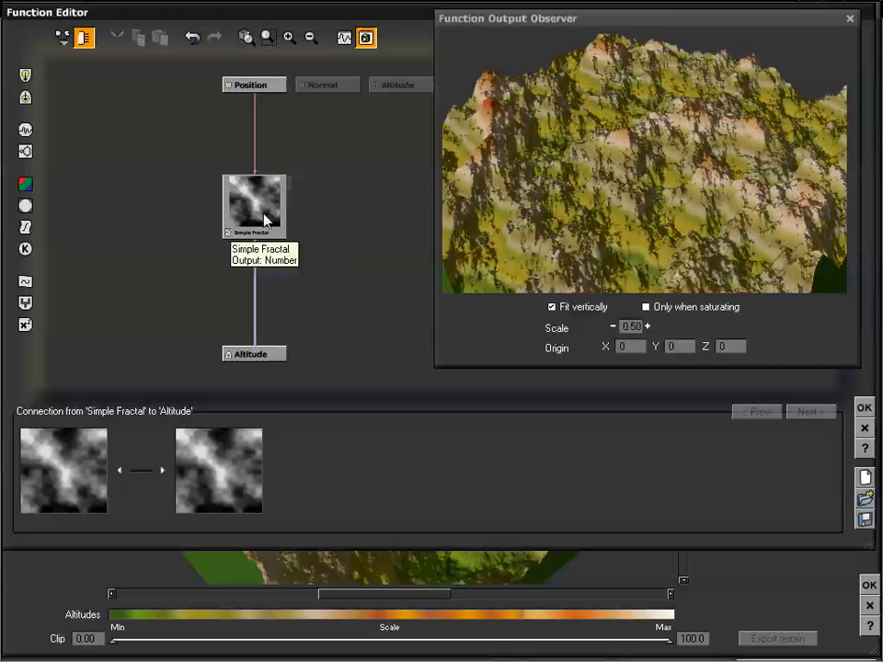
pyautogui.click(278, 357)
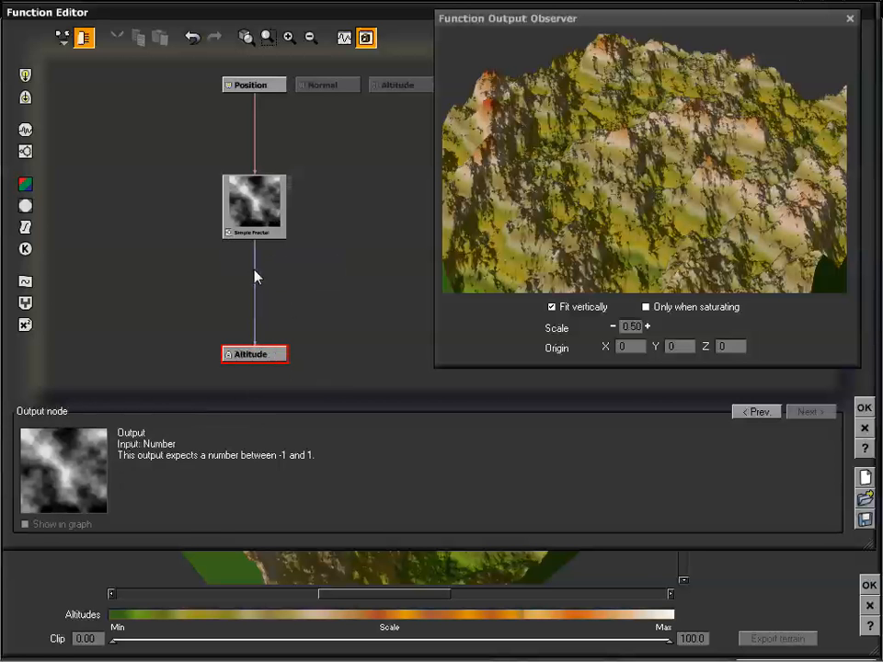
pyautogui.click(257, 276)
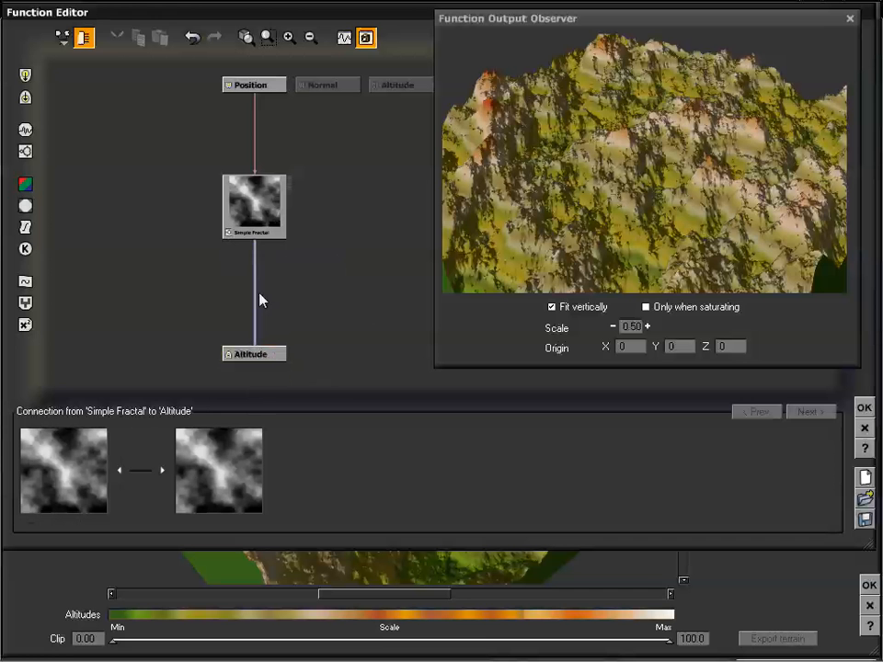
pyautogui.click(26, 227)
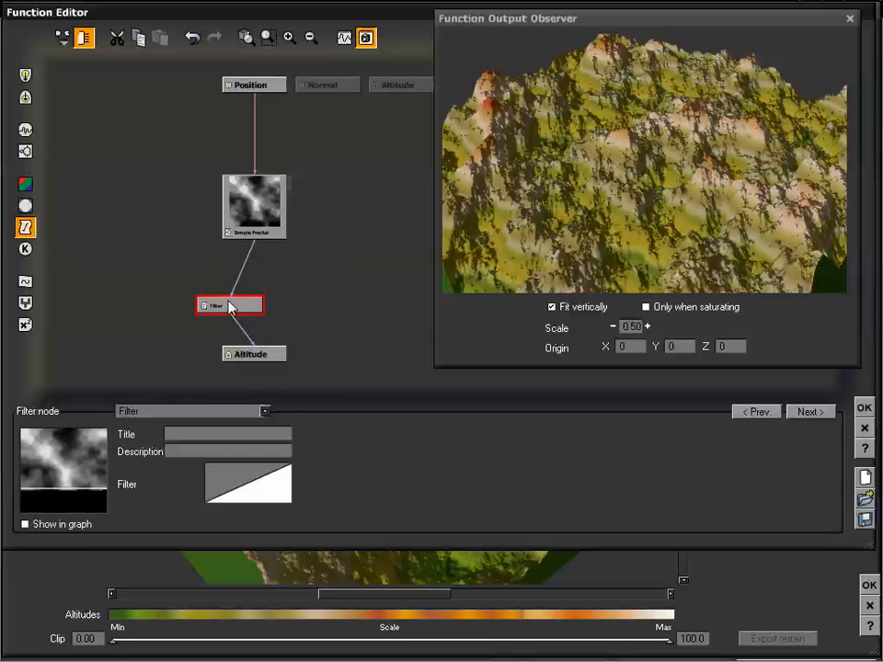
pyautogui.moveTo(230, 306); pyautogui.dragTo(253, 306)
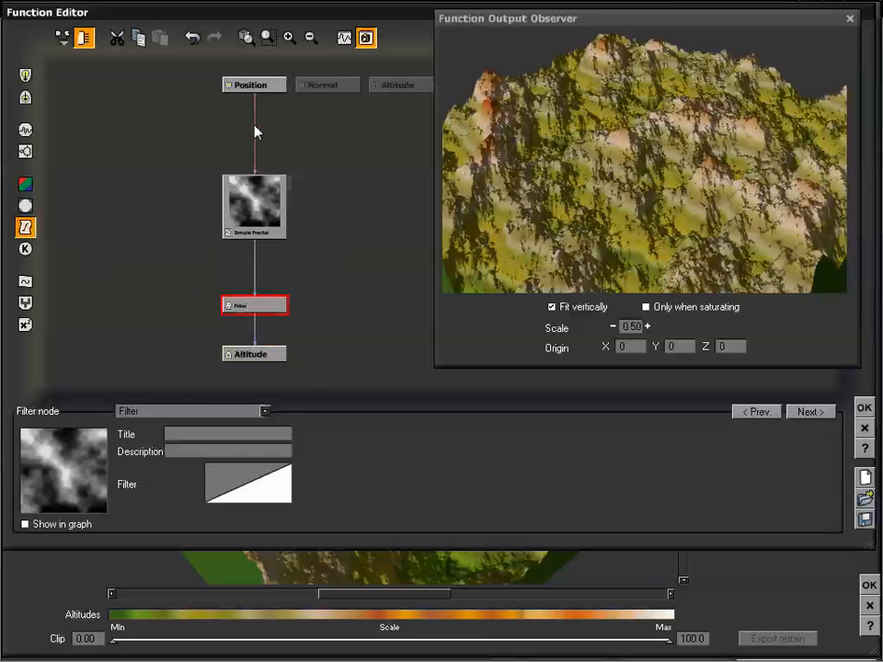
# Review the Position link and the node types that can be added, including noise, color, combiner, math and input nodes.
pyautogui.click(256, 132)
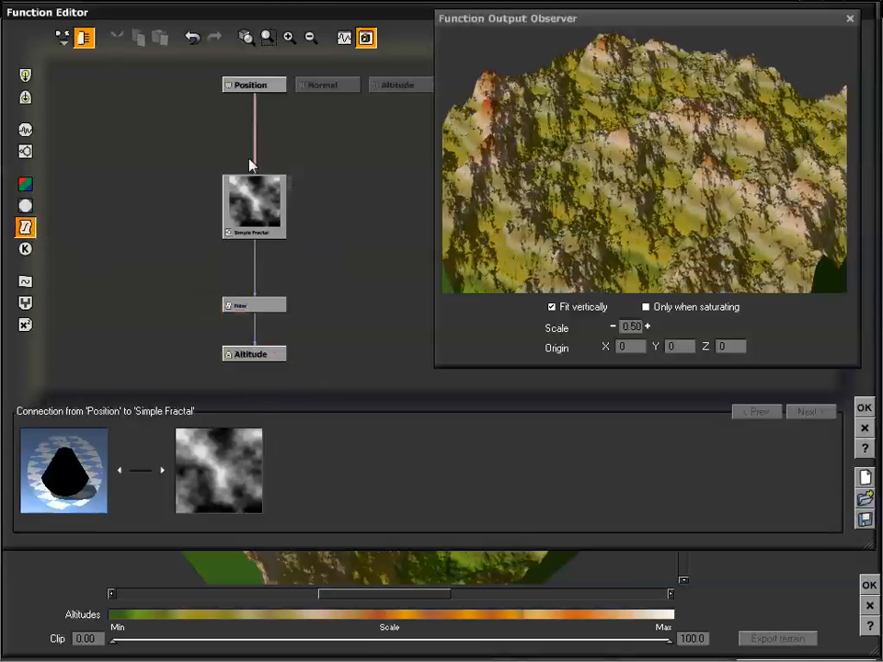
pyautogui.rightClick(113, 230)
pyautogui.click(108, 210)
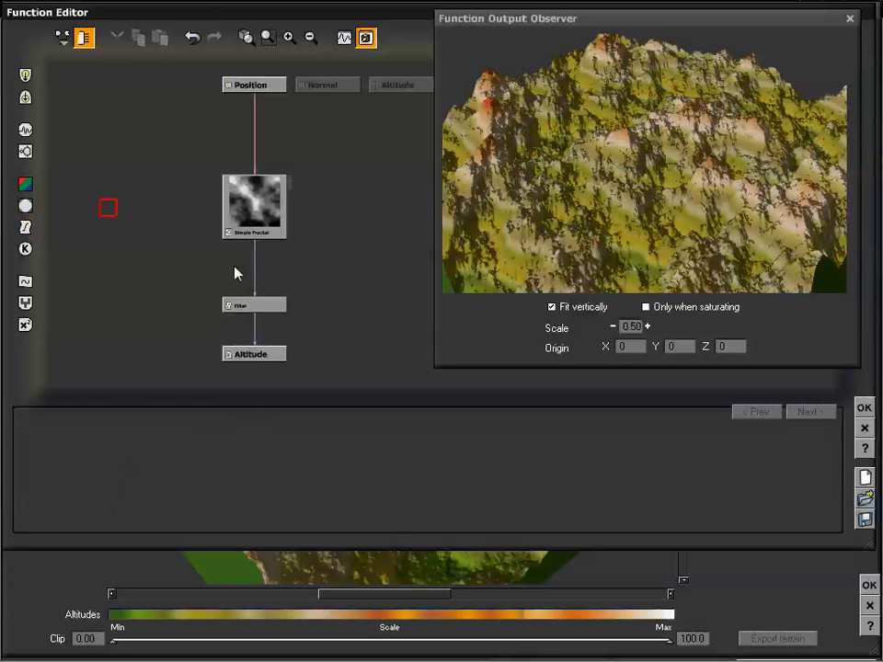
pyautogui.rightClick(148, 182)
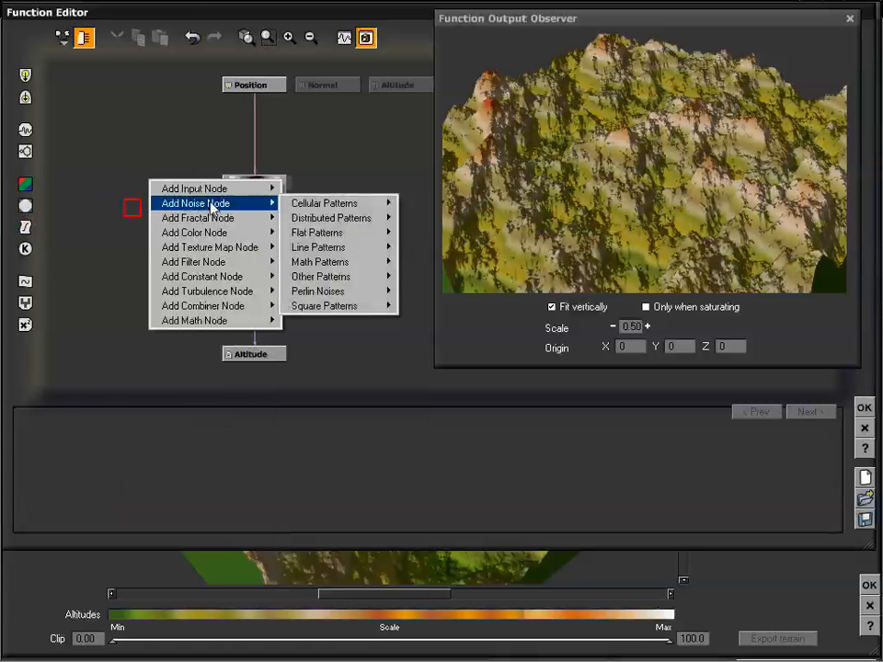
pyautogui.moveTo(226, 234)
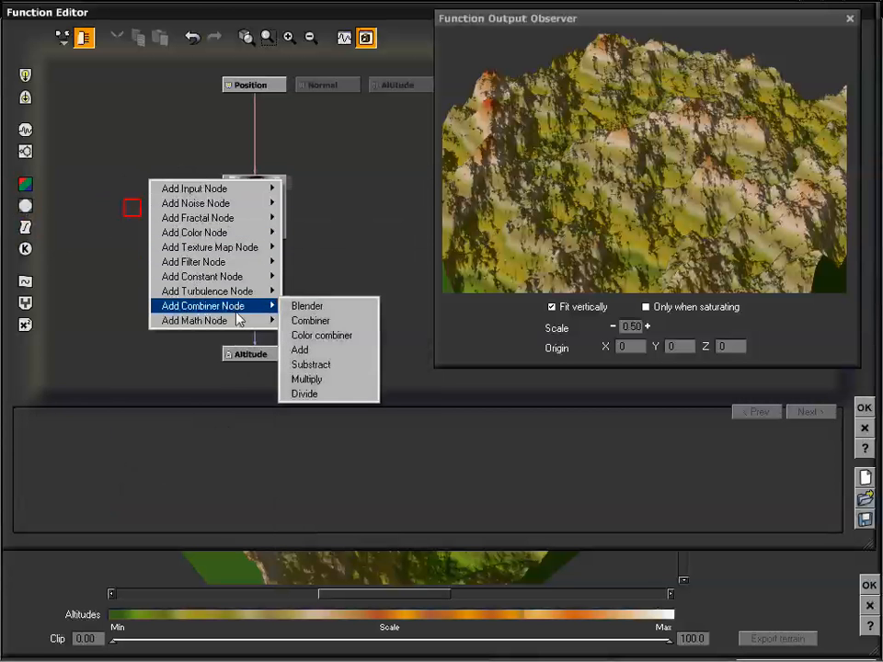
pyautogui.moveTo(241, 321)
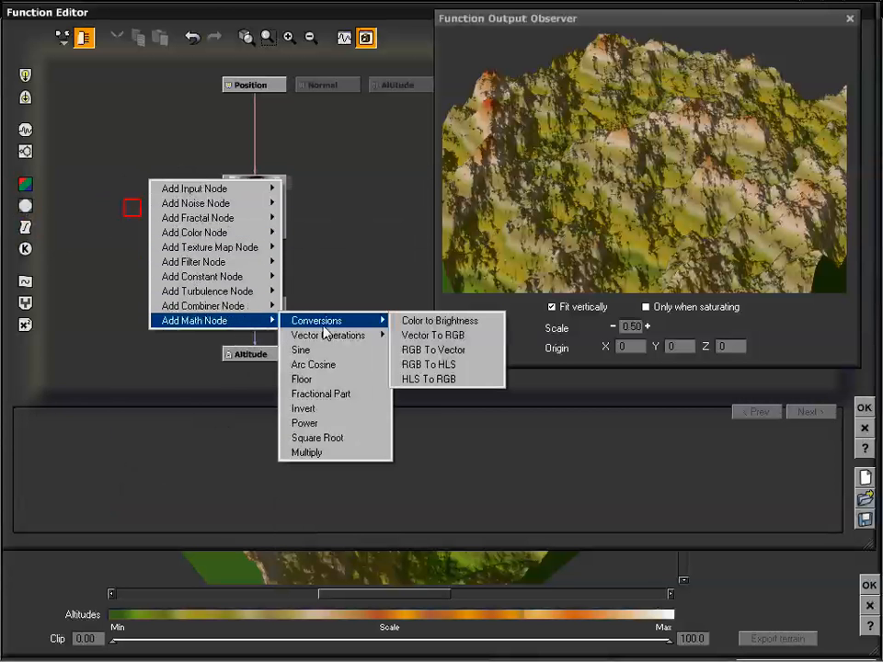
pyautogui.click(101, 160)
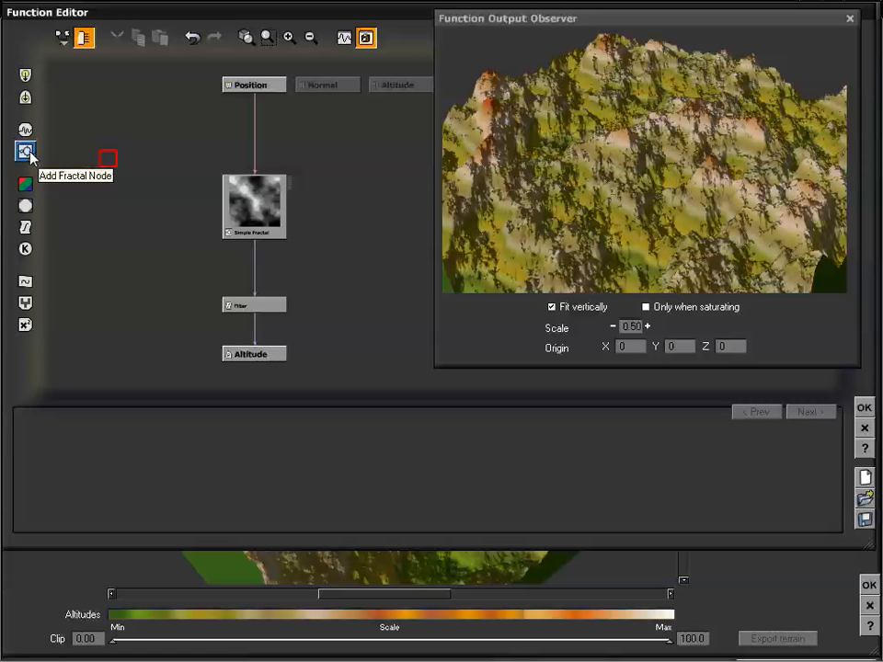
pyautogui.rightClick(126, 192)
pyautogui.moveTo(170, 229)
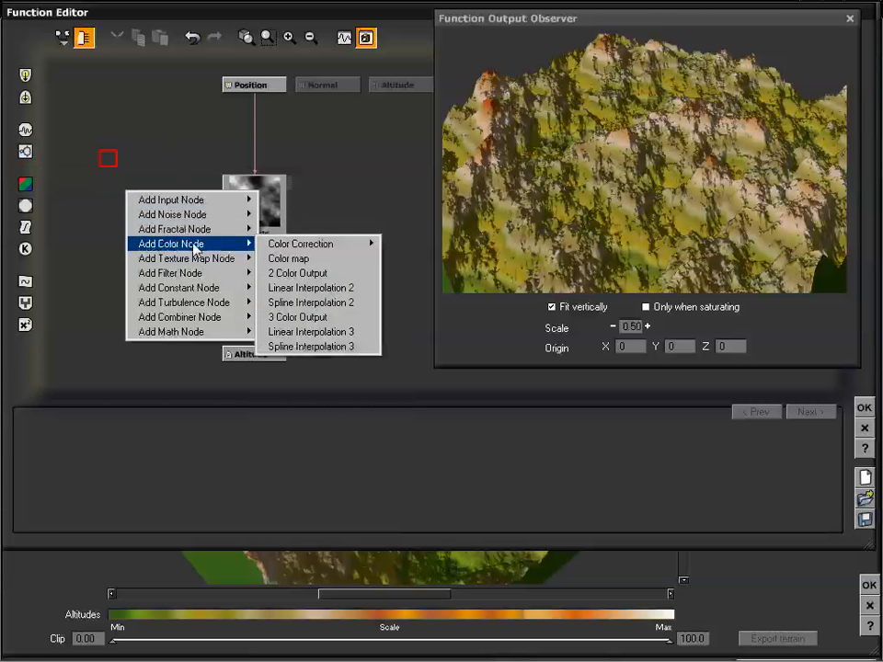
pyautogui.moveTo(197, 203)
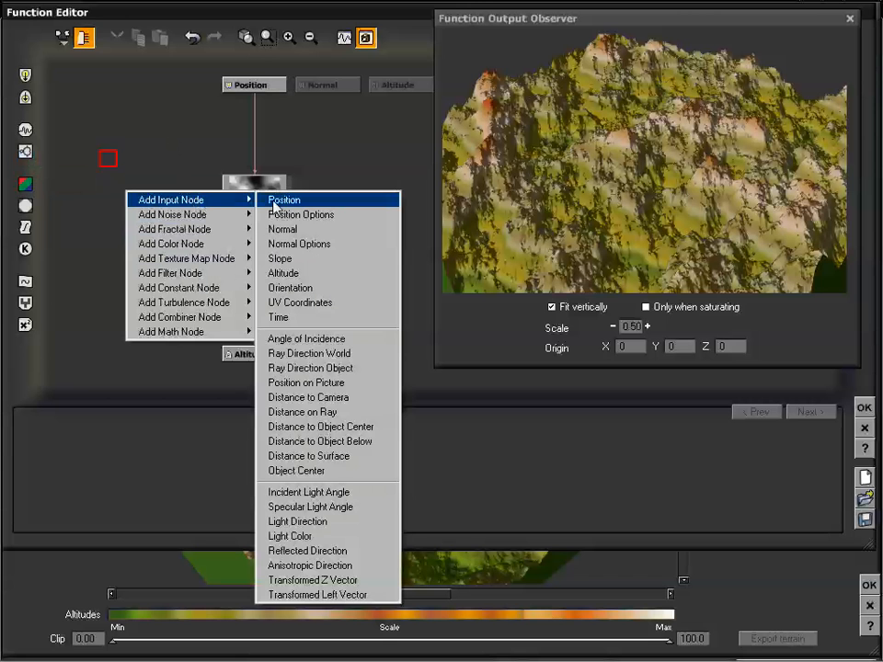
pyautogui.click(203, 150)
# Move the Simple Fractal and Filter nodes closer to Position, and show the Filter node's preview in the graph.
pyautogui.click(264, 204)
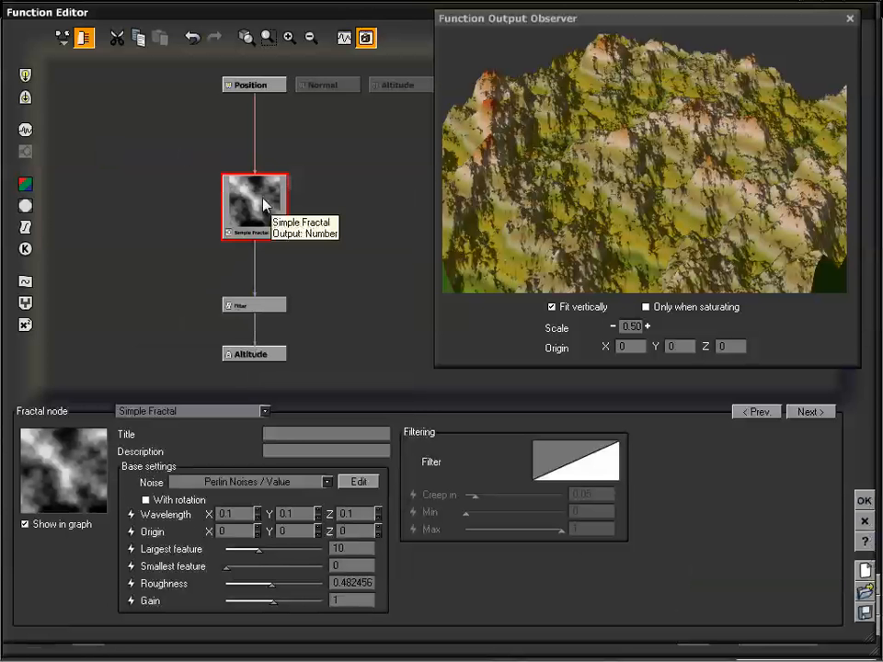
pyautogui.moveTo(631, 169); pyautogui.dragTo(630, 158)
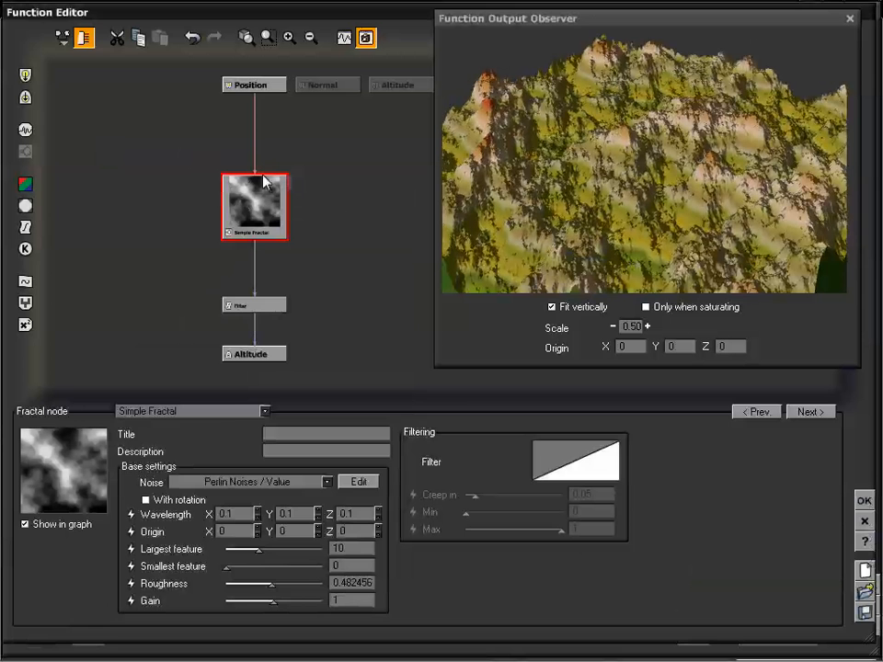
pyautogui.moveTo(276, 204); pyautogui.dragTo(267, 154)
pyautogui.moveTo(266, 314); pyautogui.dragTo(263, 262)
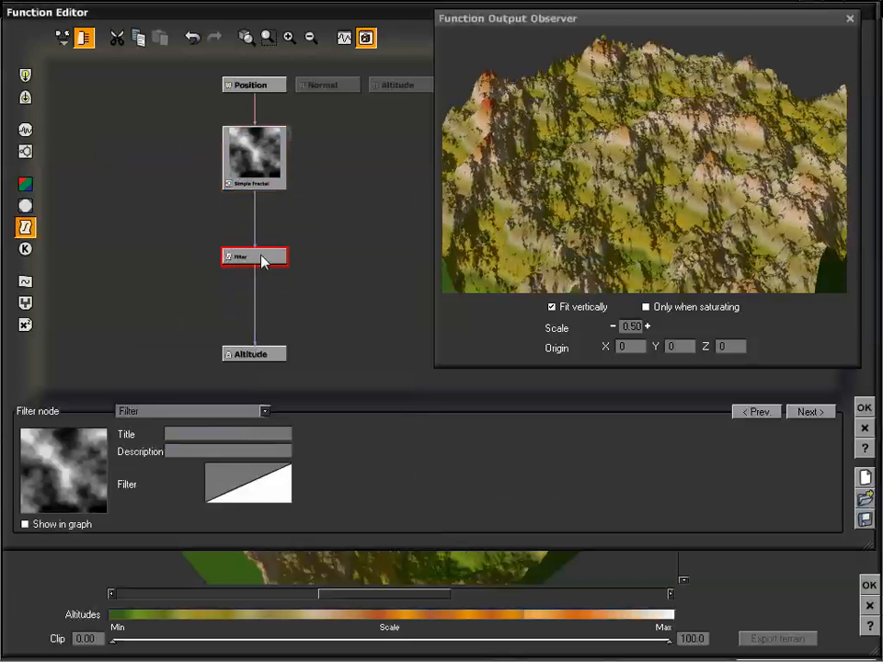
pyautogui.click(26, 525)
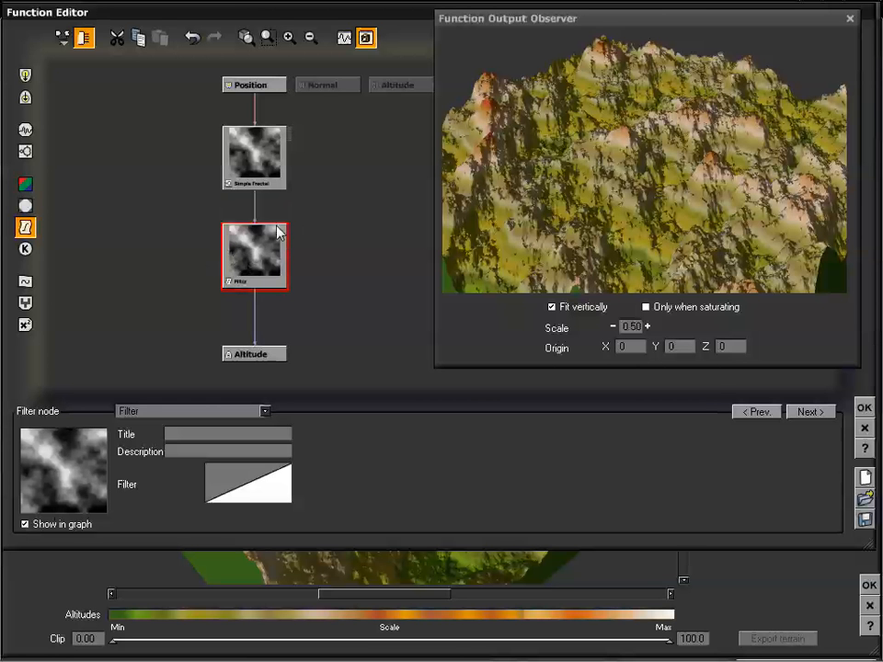
# Examine the Filter node up close, along with its available filter types and the options for its filter curve.
pyautogui.click(291, 40)
pyautogui.moveTo(288, 250); pyautogui.dragTo(376, 267, button='right')
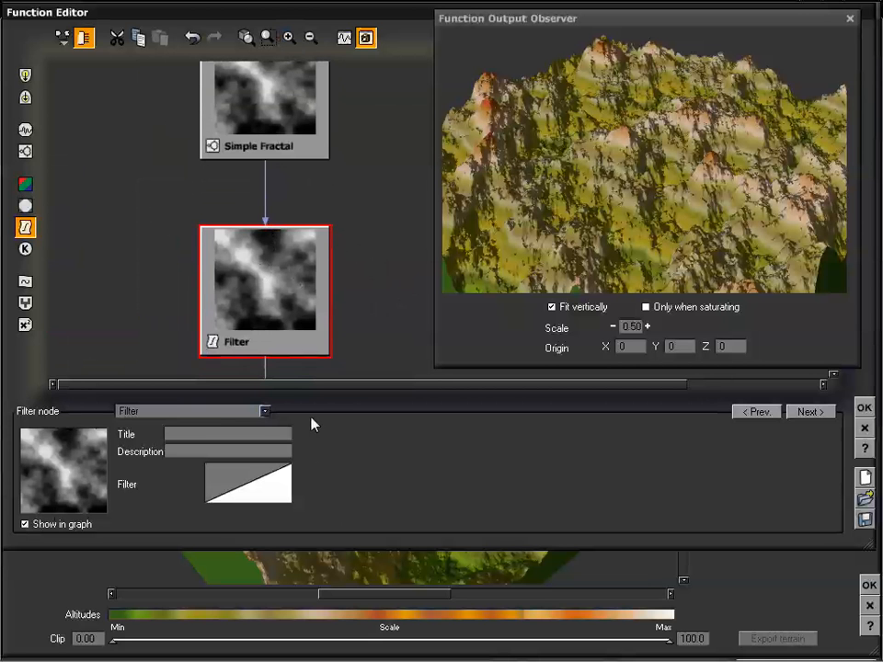
pyautogui.click(265, 412)
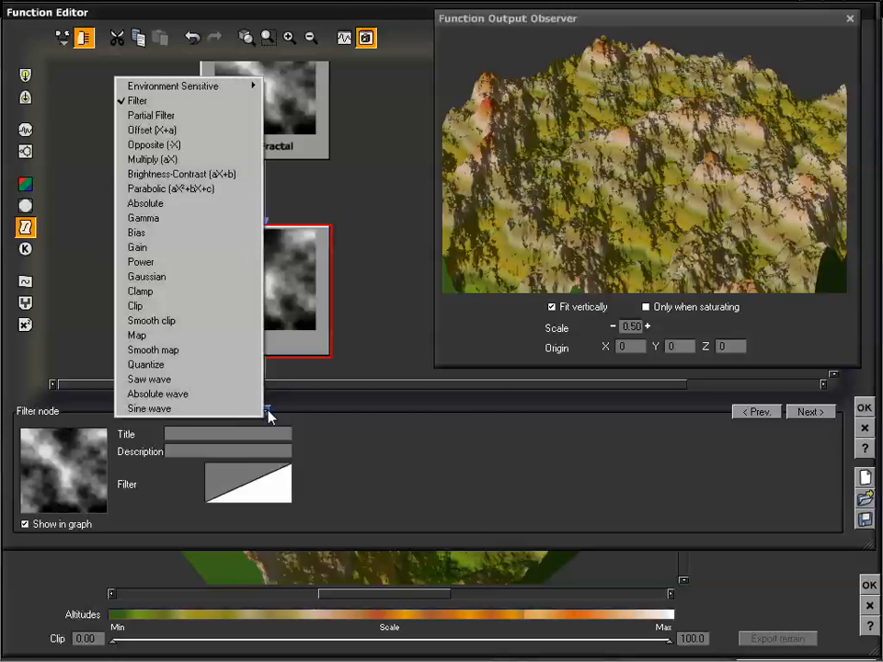
pyautogui.click(266, 412)
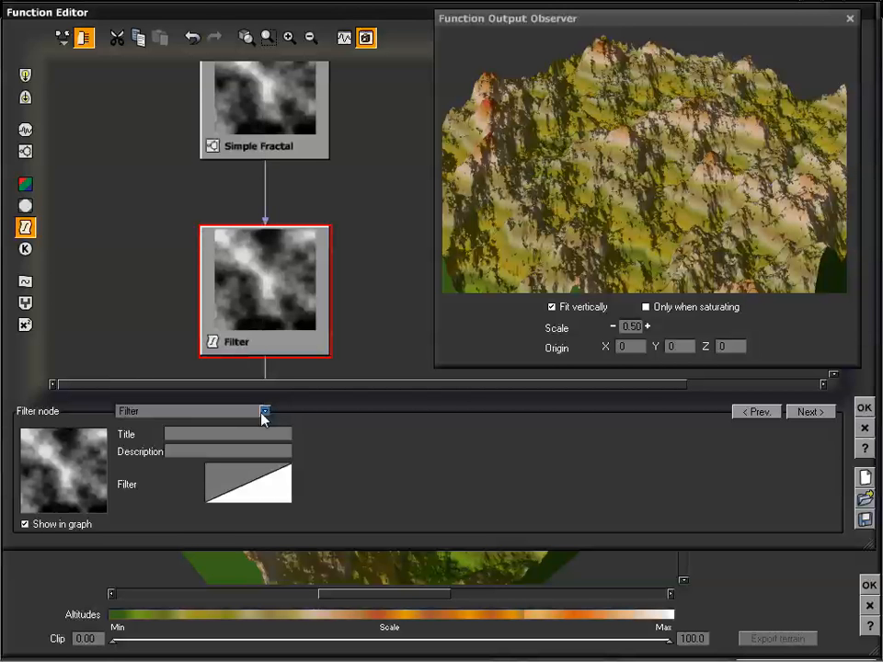
pyautogui.click(266, 413)
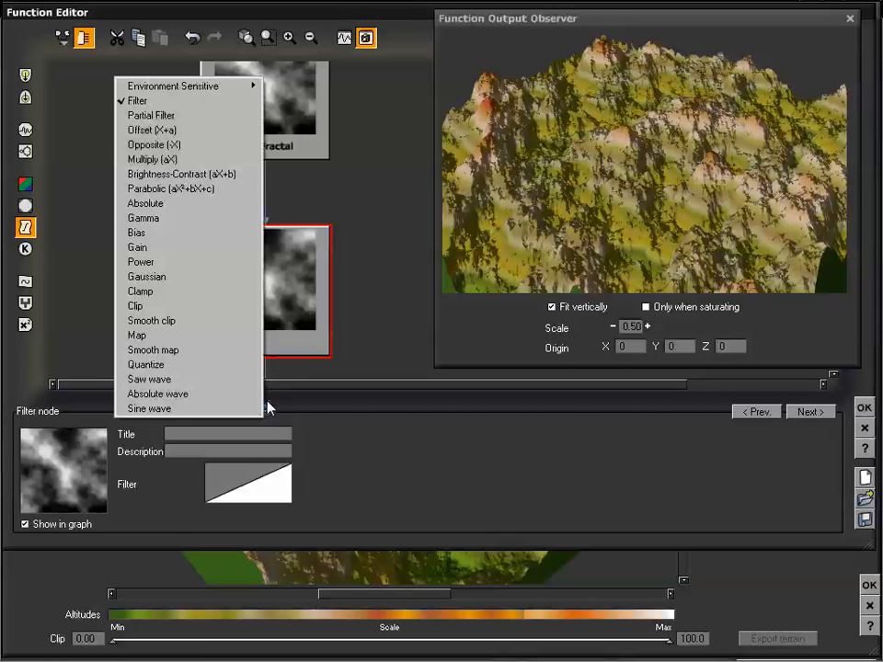
pyautogui.moveTo(204, 87)
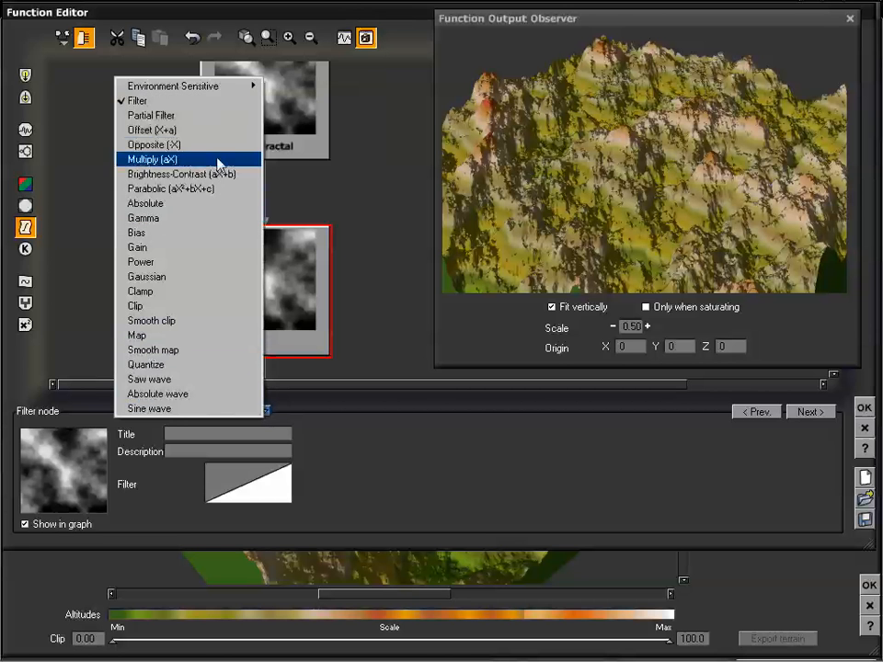
pyautogui.moveTo(255, 89)
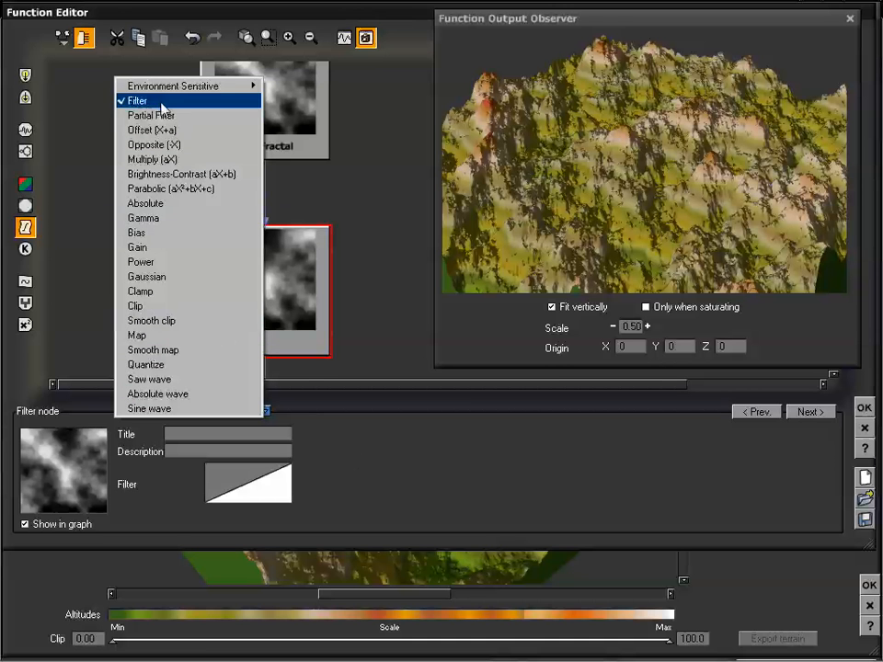
pyautogui.click(369, 440)
pyautogui.rightClick(249, 479)
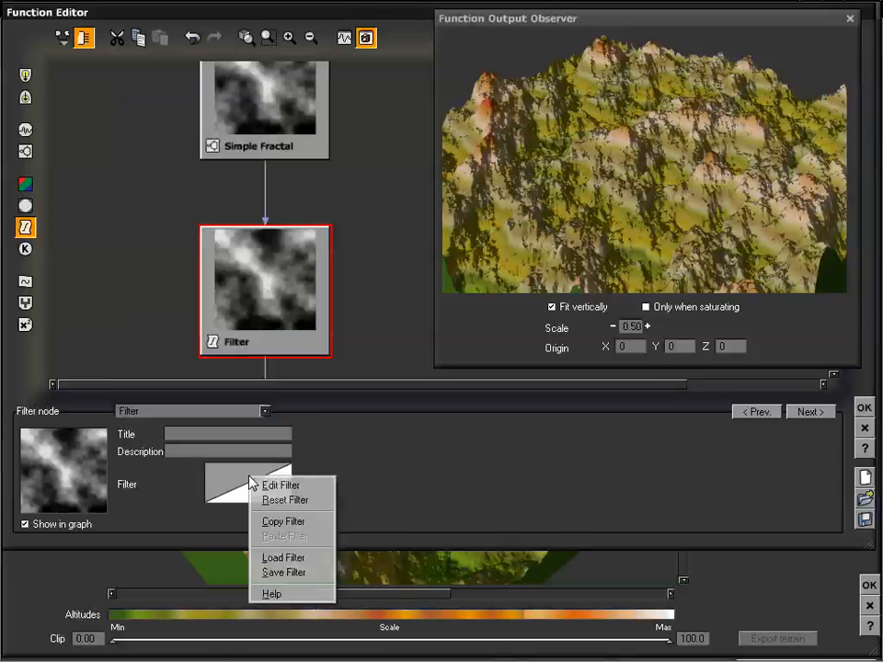
pyautogui.click(222, 488)
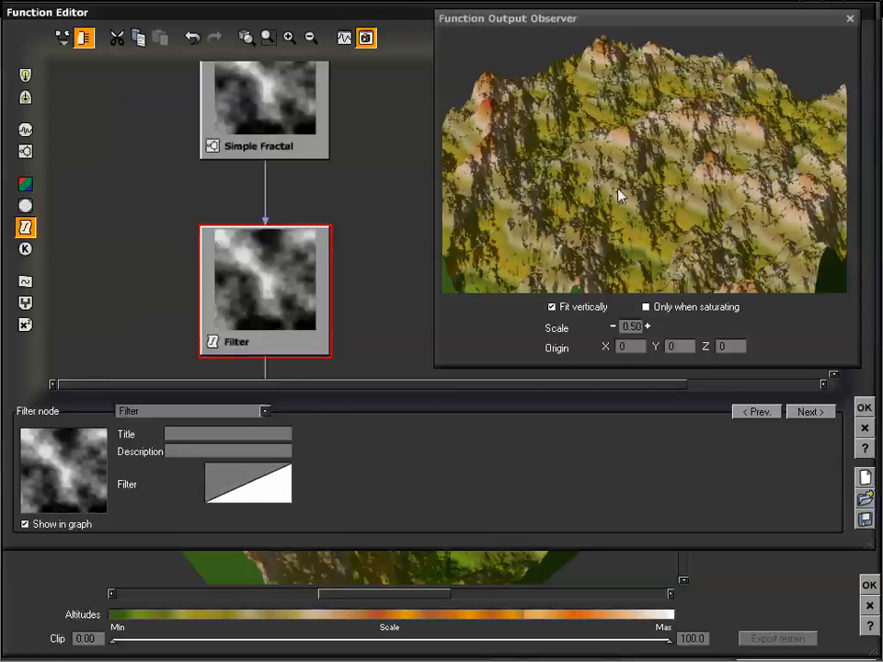
# Open the Filter node's curve for editing and place its window beside the terrain preview.
pyautogui.moveTo(617, 190); pyautogui.dragTo(615, 190)
pyautogui.rightClick(246, 476)
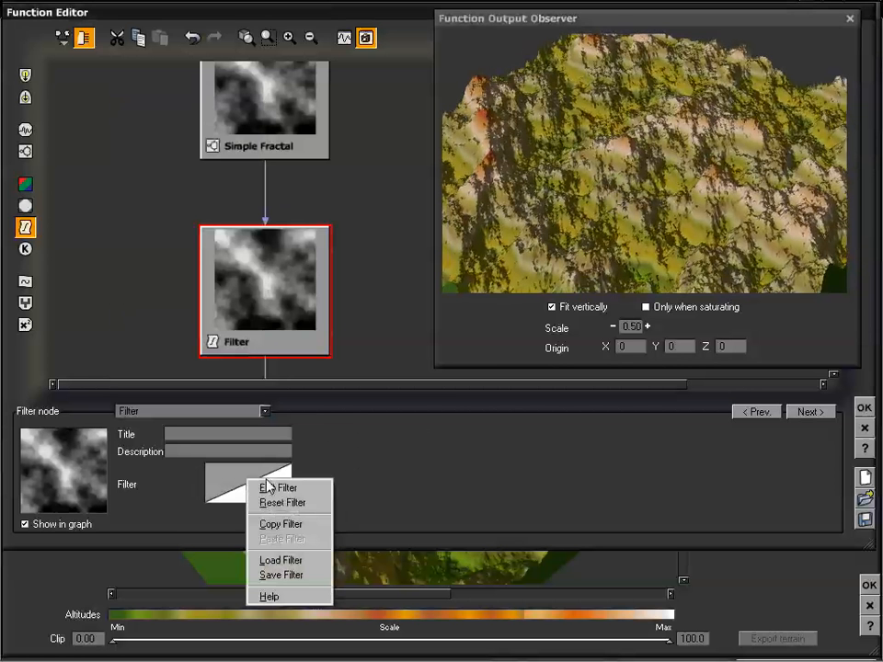
pyautogui.click(278, 488)
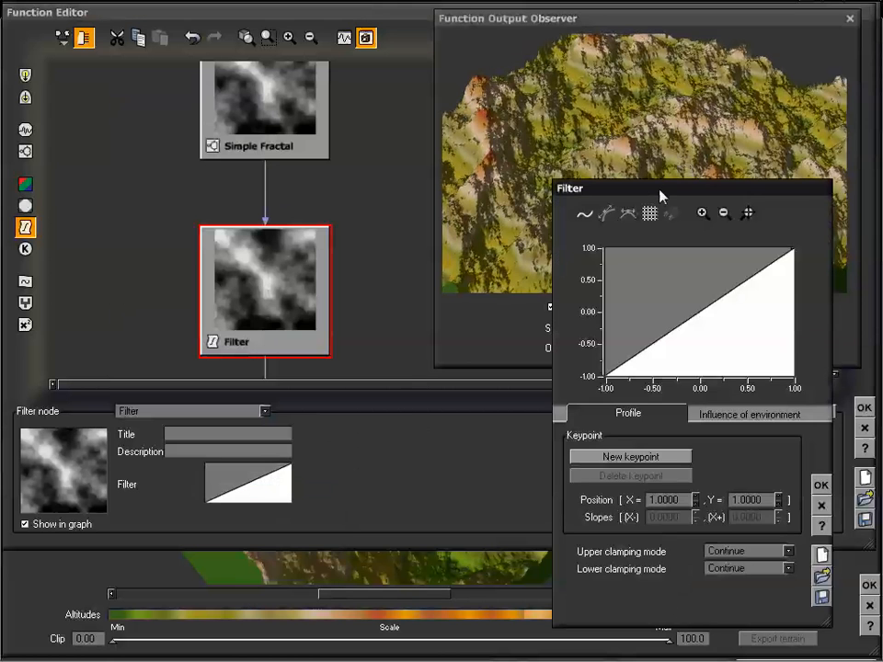
pyautogui.moveTo(662, 192); pyautogui.dragTo(274, 105)
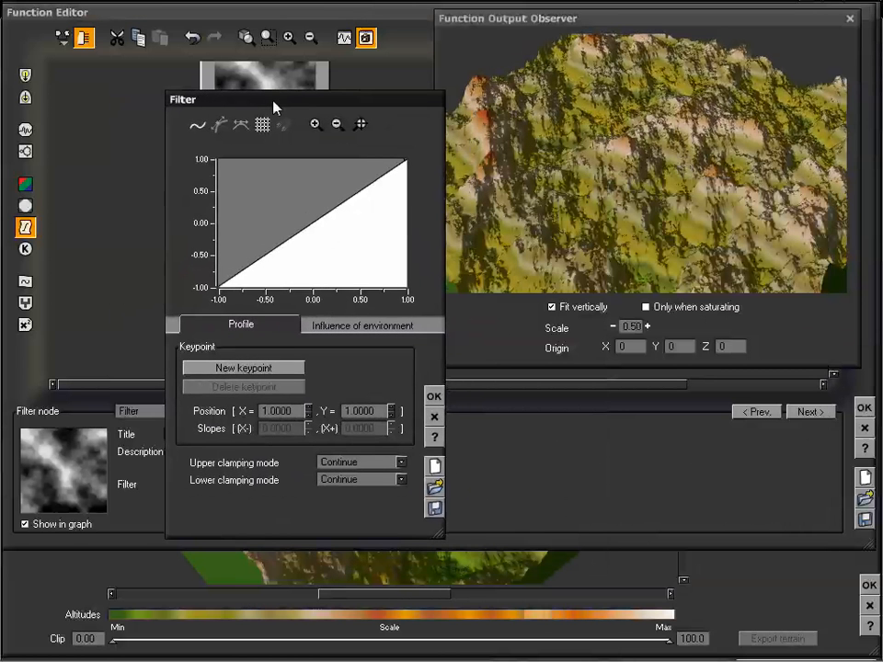
pyautogui.moveTo(357, 109)
pyautogui.mouseDown()
pyautogui.moveTo(360, 92)
pyautogui.moveTo(360, 105)
pyautogui.mouseUp()
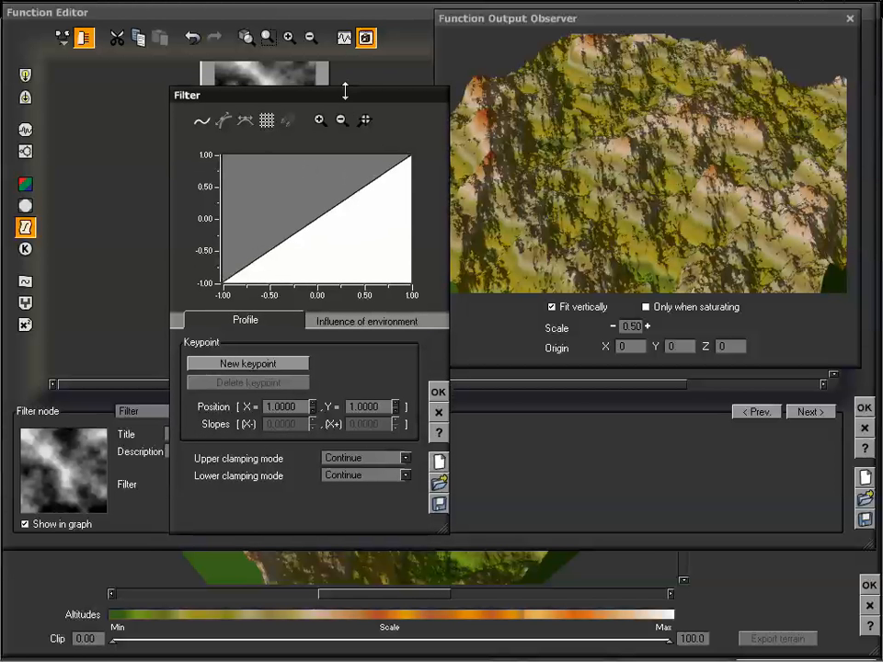
pyautogui.moveTo(344, 103); pyautogui.dragTo(312, 78)
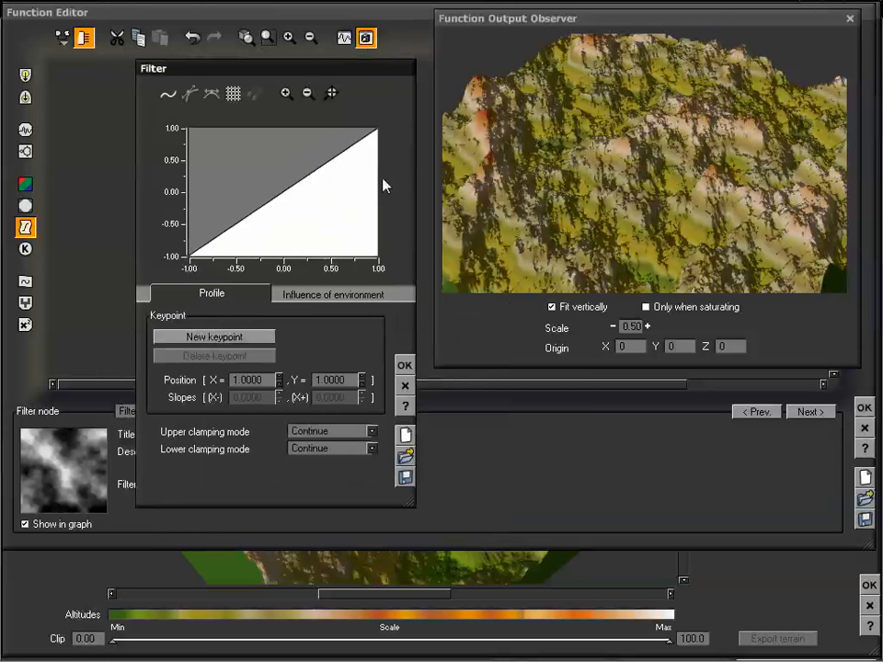
pyautogui.moveTo(299, 85); pyautogui.dragTo(469, 86)
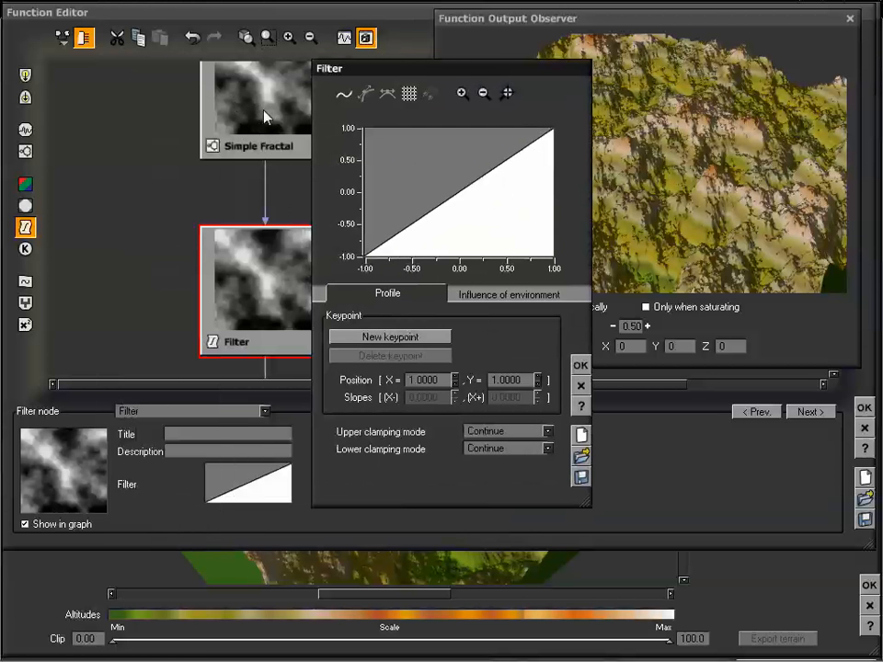
pyautogui.moveTo(386, 73); pyautogui.dragTo(225, 56)
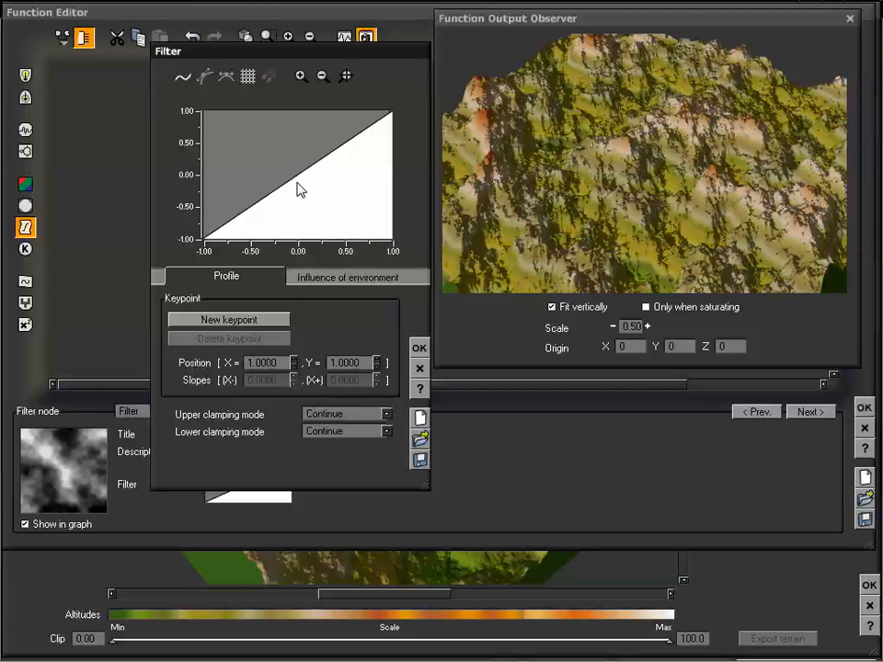
# Review the filter's environment influence options for altitude, slope and orientation, and close the curve editor without changes.
pyautogui.click(352, 282)
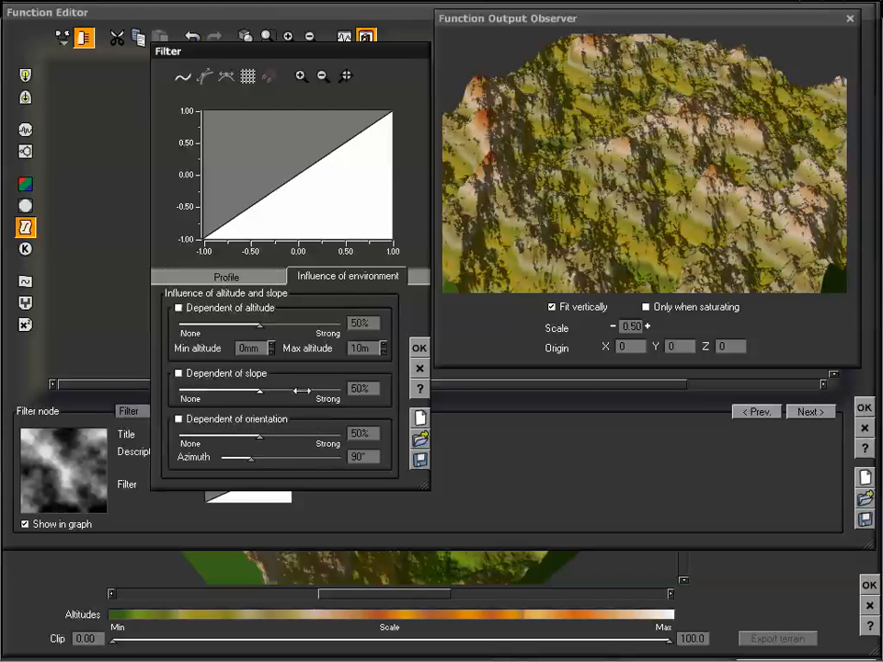
pyautogui.click(274, 279)
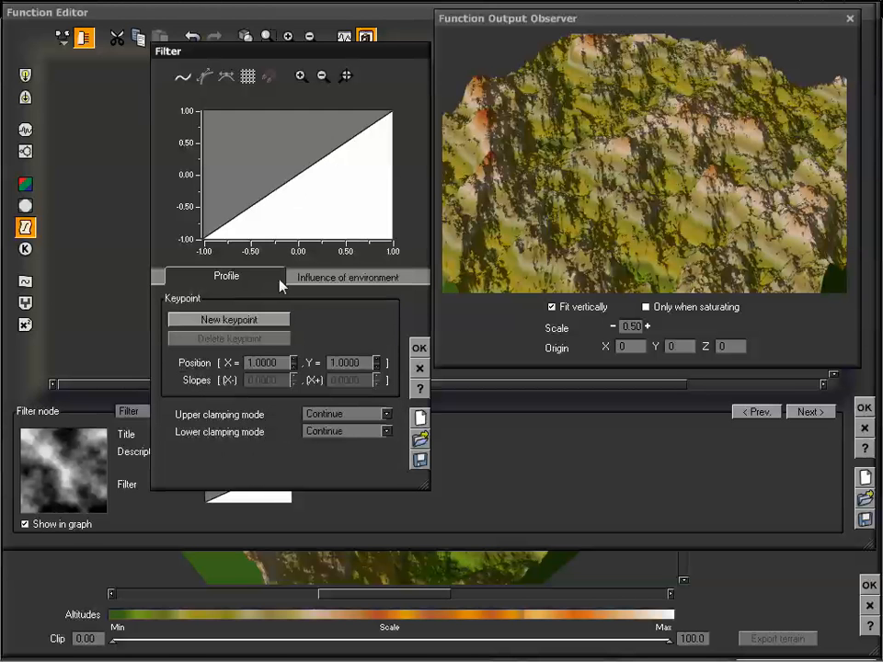
pyautogui.moveTo(323, 57); pyautogui.dragTo(325, 88)
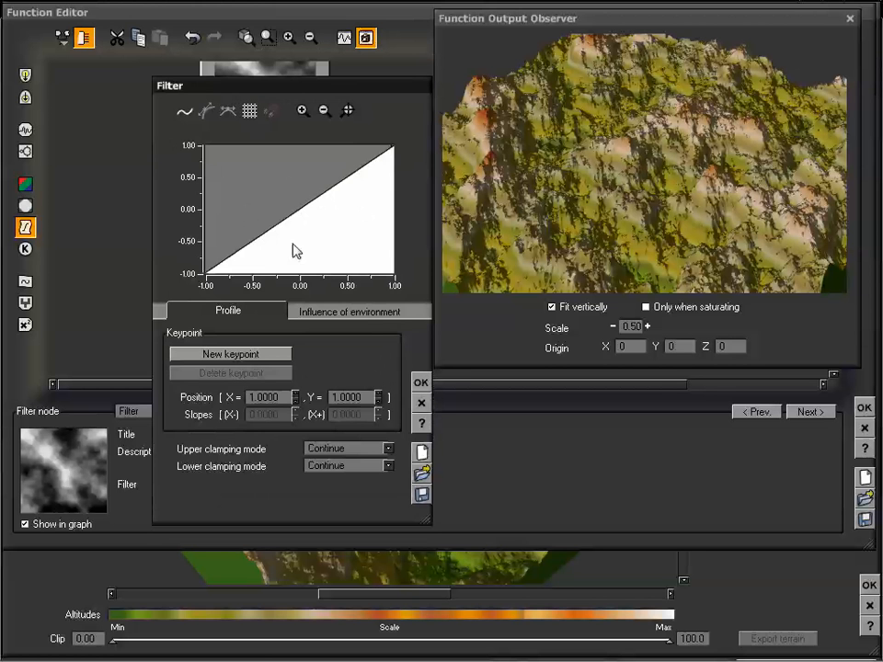
pyautogui.click(420, 405)
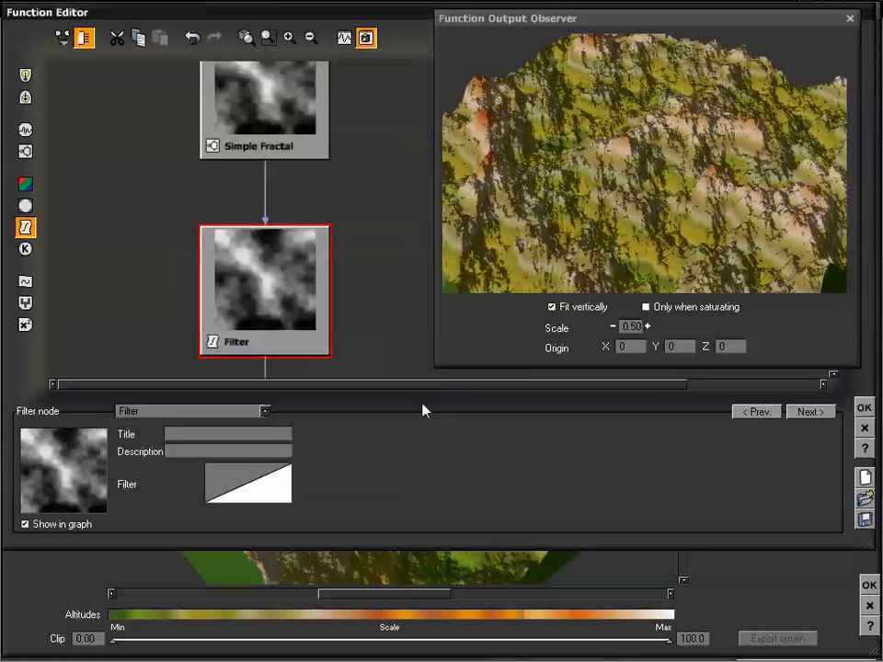
# Browse the loadable filter collections, including Terrain Profiles, Time Splines, Round Clip, Saturation, Inverse Saturation and Constant, without loading one.
pyautogui.rightClick(264, 490)
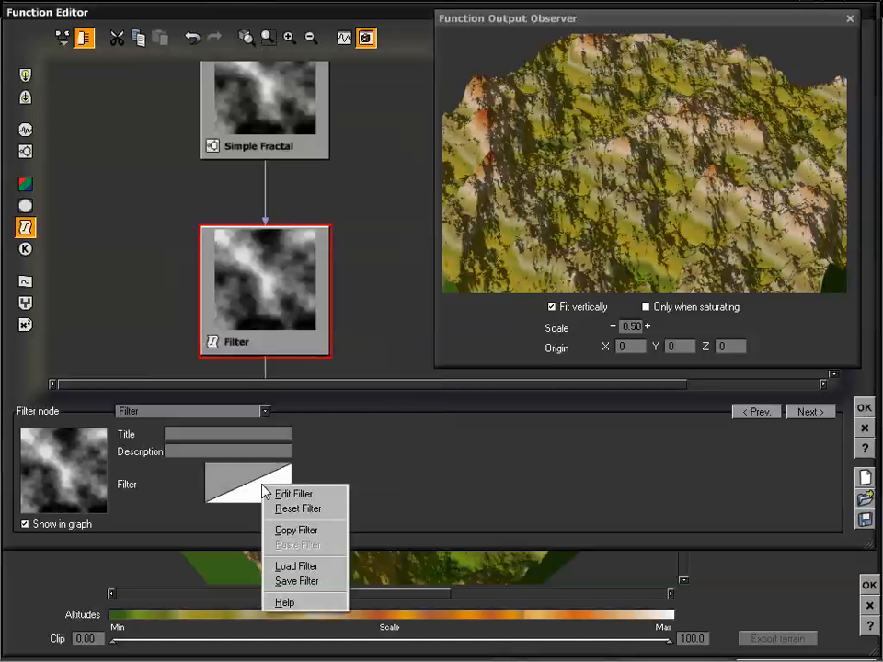
pyautogui.click(316, 568)
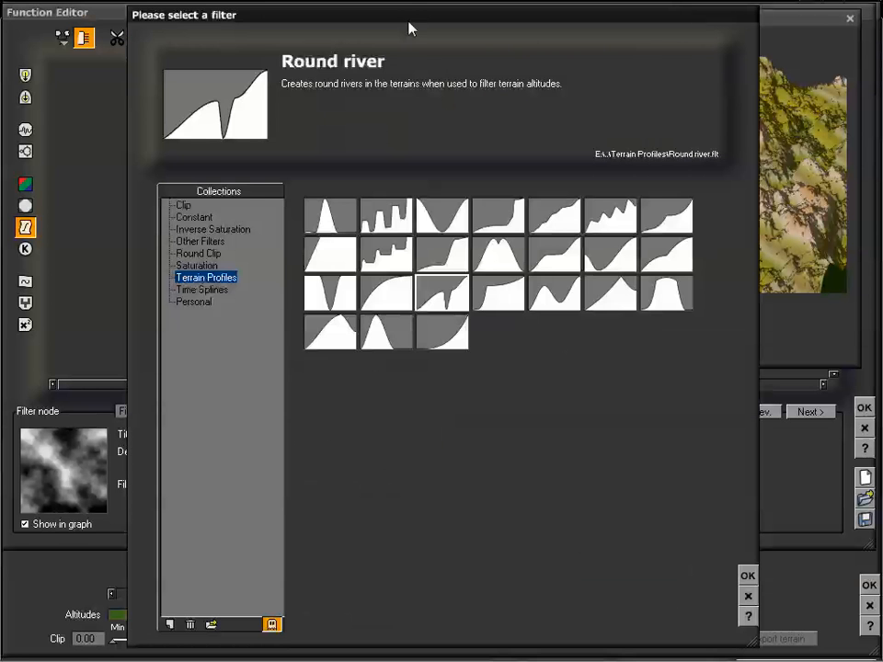
pyautogui.moveTo(410, 25); pyautogui.dragTo(407, 19)
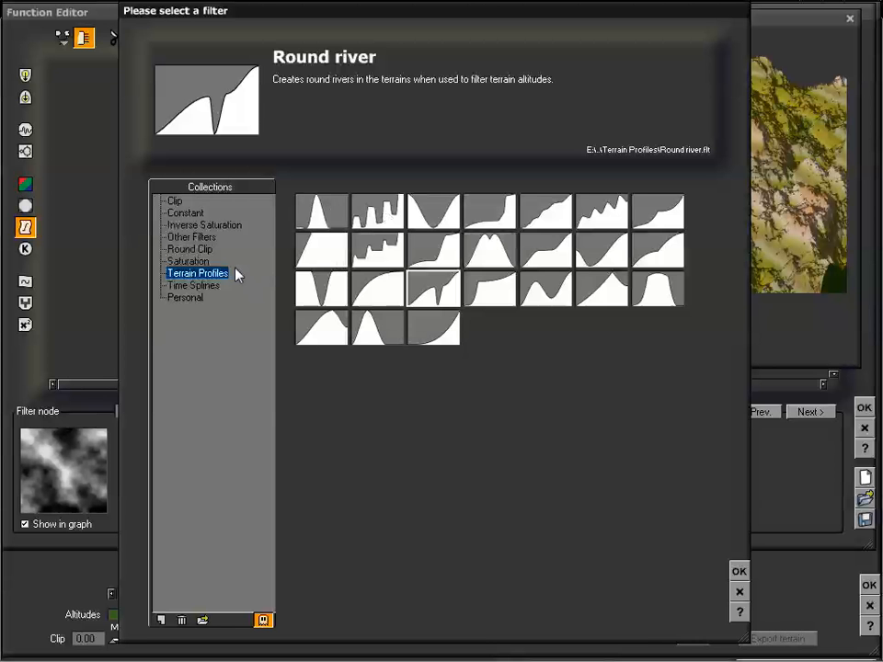
pyautogui.click(201, 262)
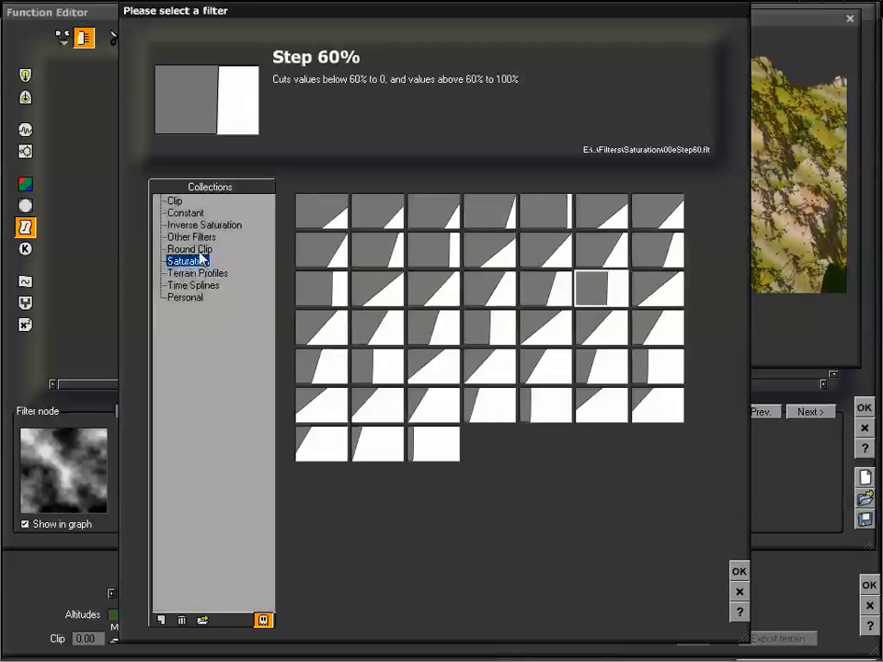
pyautogui.click(197, 250)
pyautogui.click(203, 226)
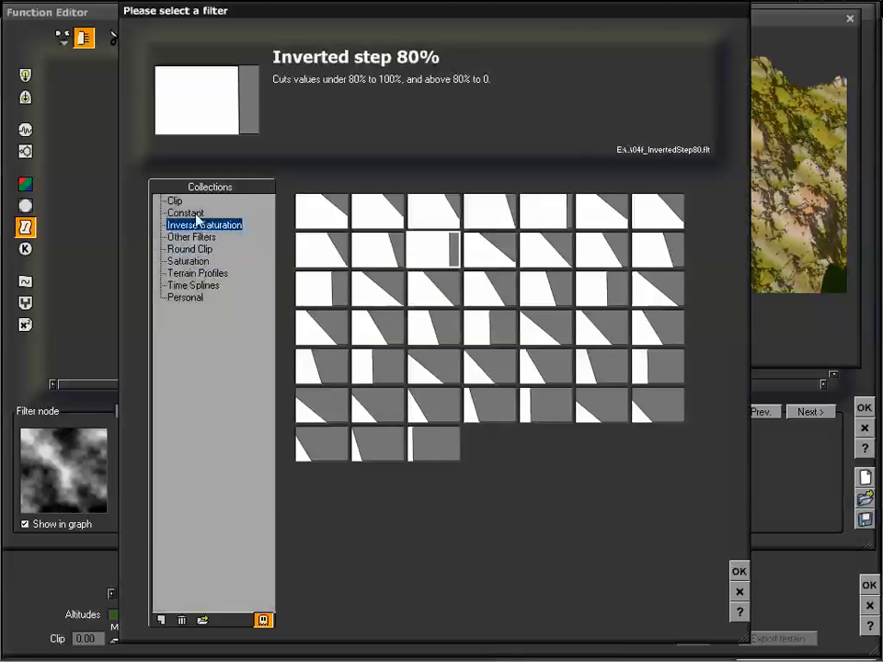
pyautogui.click(191, 213)
pyautogui.click(195, 286)
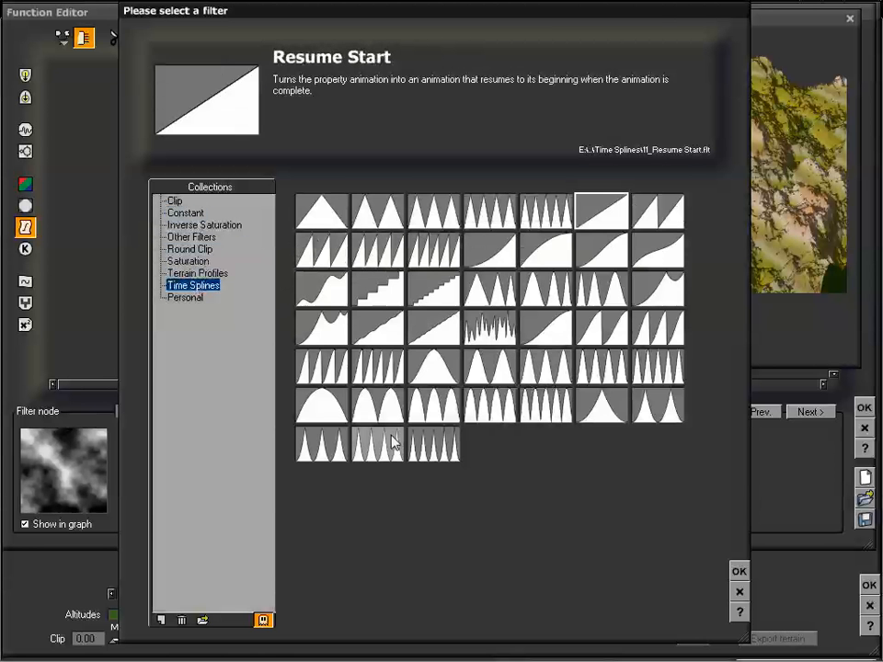
pyautogui.click(205, 273)
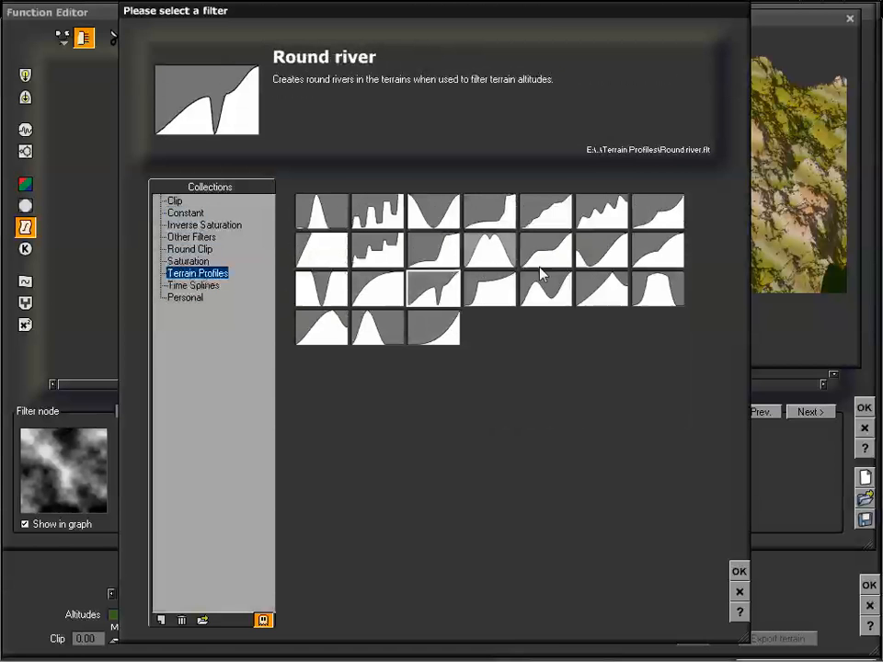
pyautogui.click(187, 297)
pyautogui.click(190, 250)
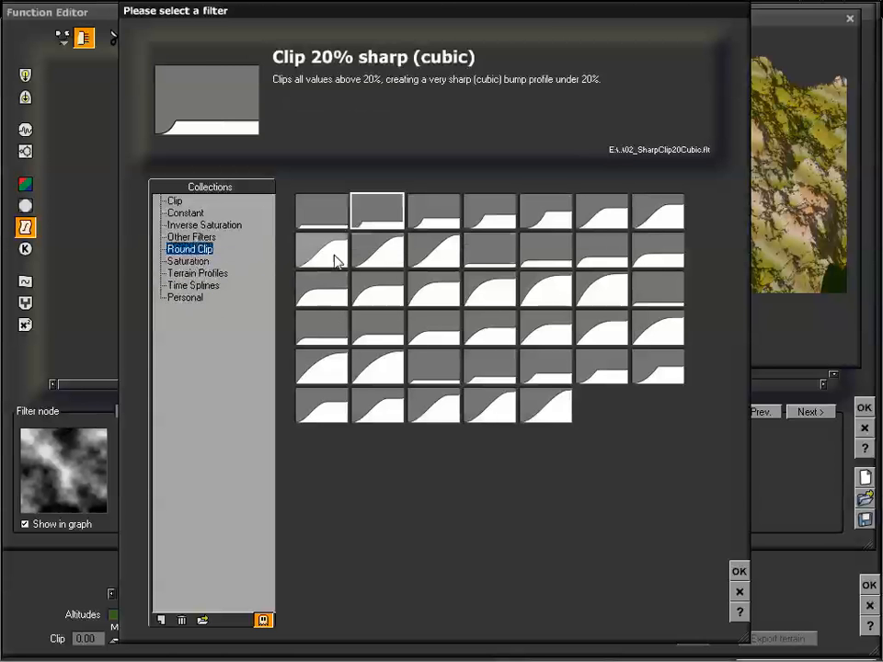
pyautogui.click(221, 263)
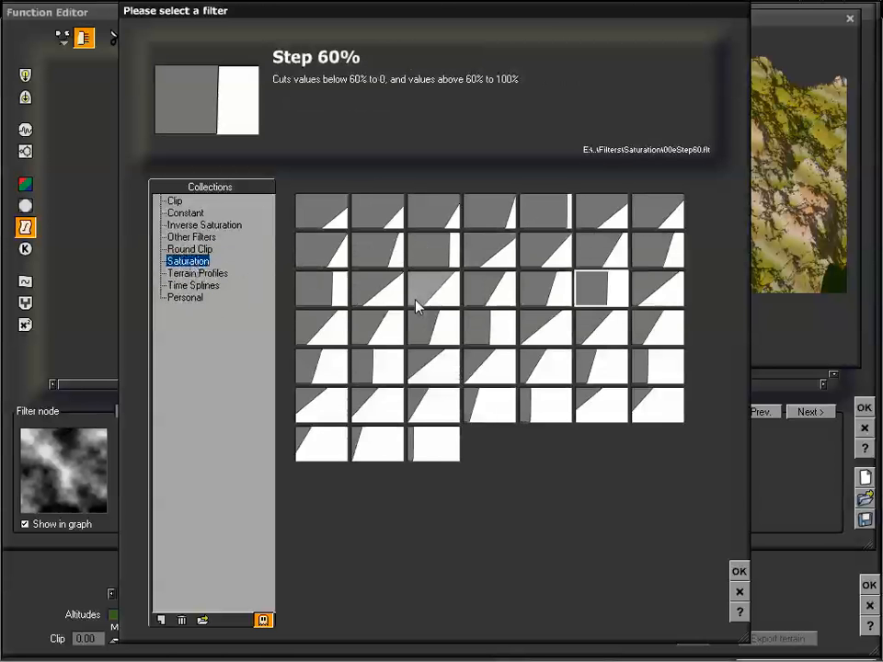
pyautogui.click(207, 225)
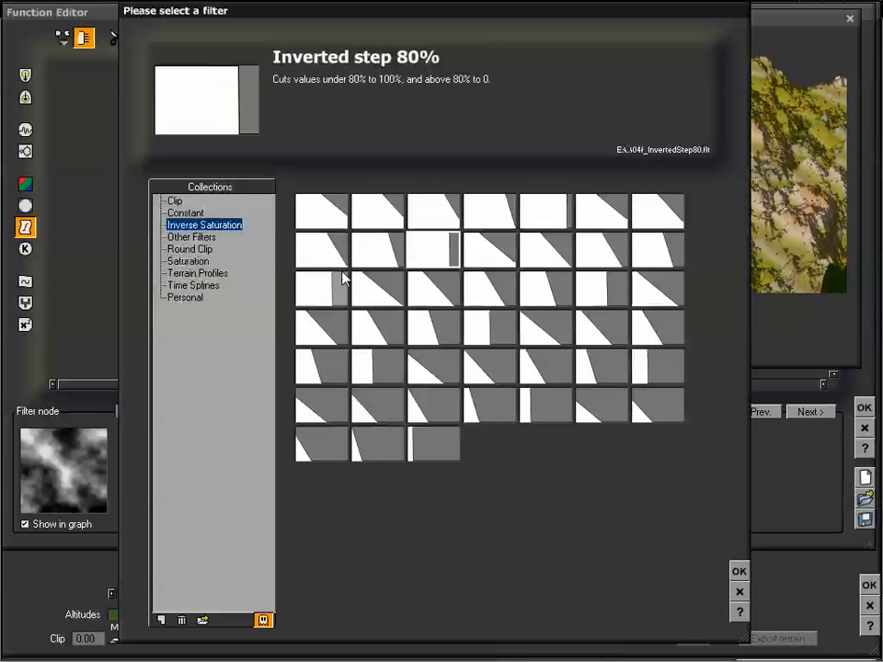
pyautogui.click(189, 213)
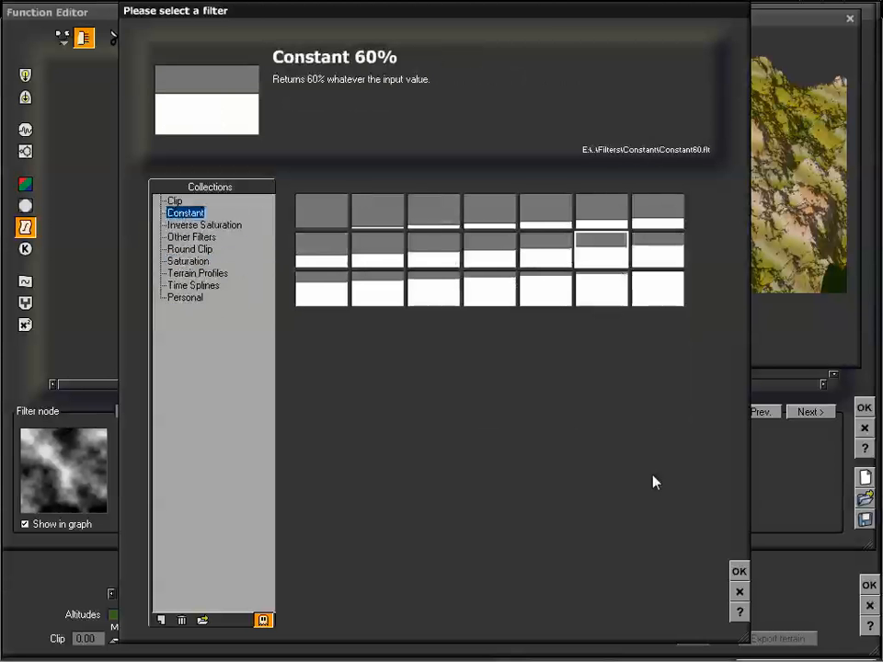
pyautogui.click(738, 592)
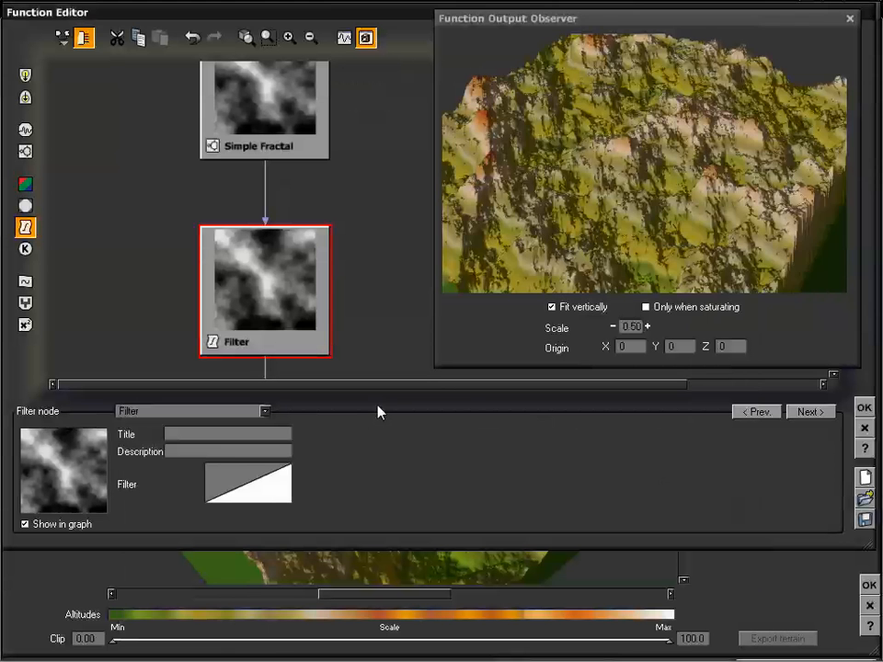
# Reopen the Filter node's curve for editing and keep its window clear of the terrain preview.
pyautogui.rightClick(241, 485)
pyautogui.click(267, 486)
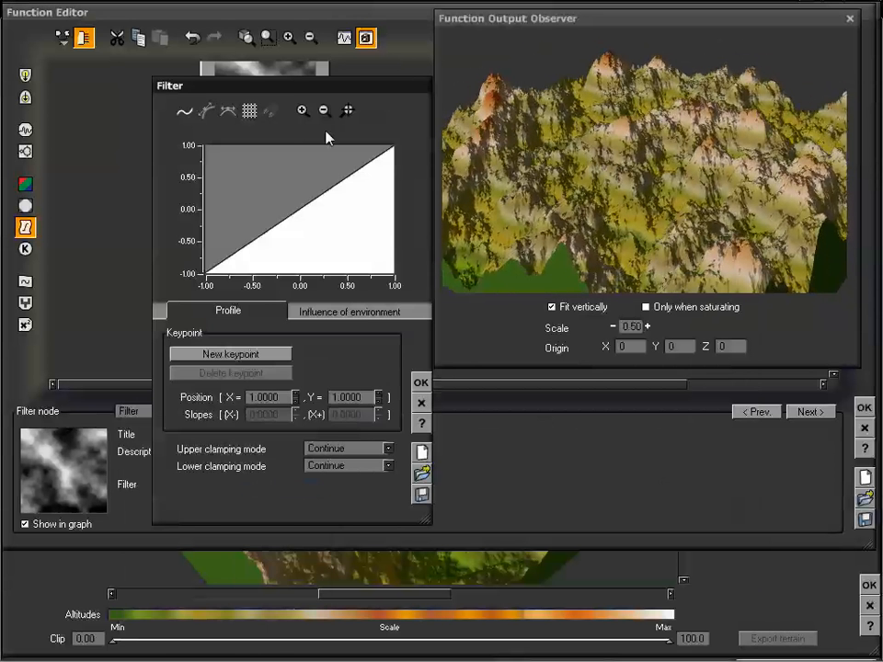
pyautogui.moveTo(318, 92); pyautogui.dragTo(313, 67)
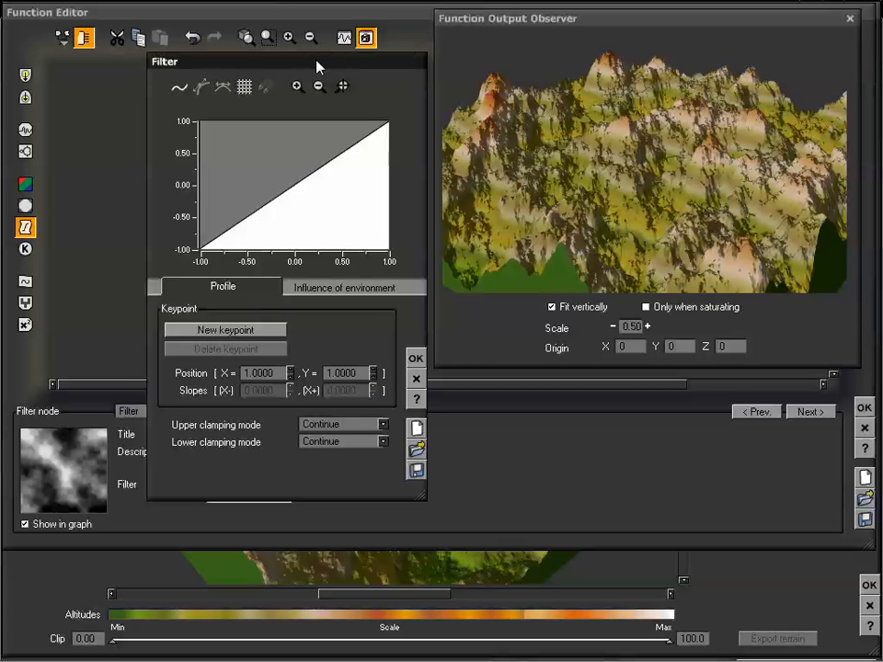
pyautogui.moveTo(317, 66); pyautogui.dragTo(322, 77)
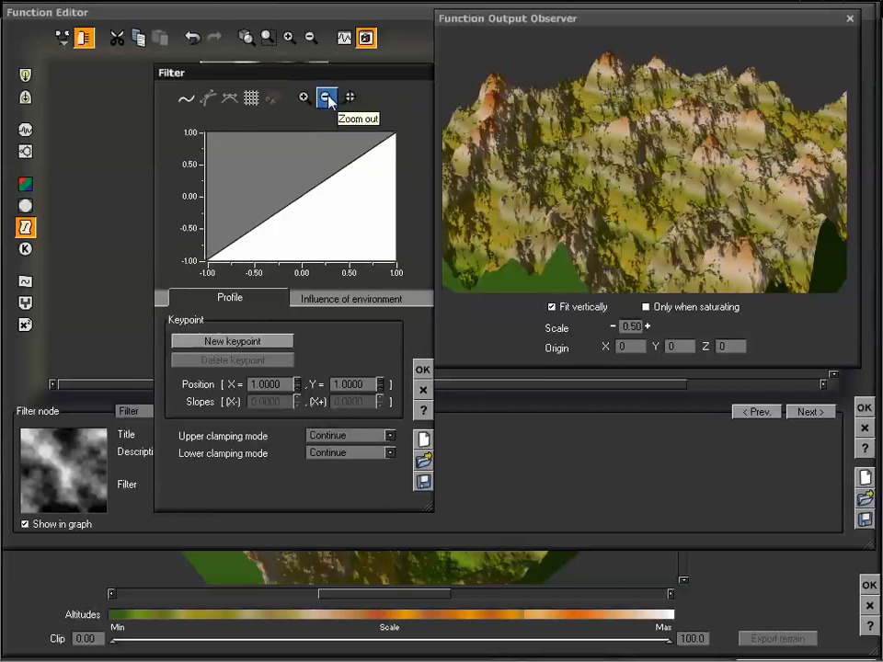
# Examine the filter curve's graph beyond the -1 to 1 range and return to the normal range.
pyautogui.click(327, 100)
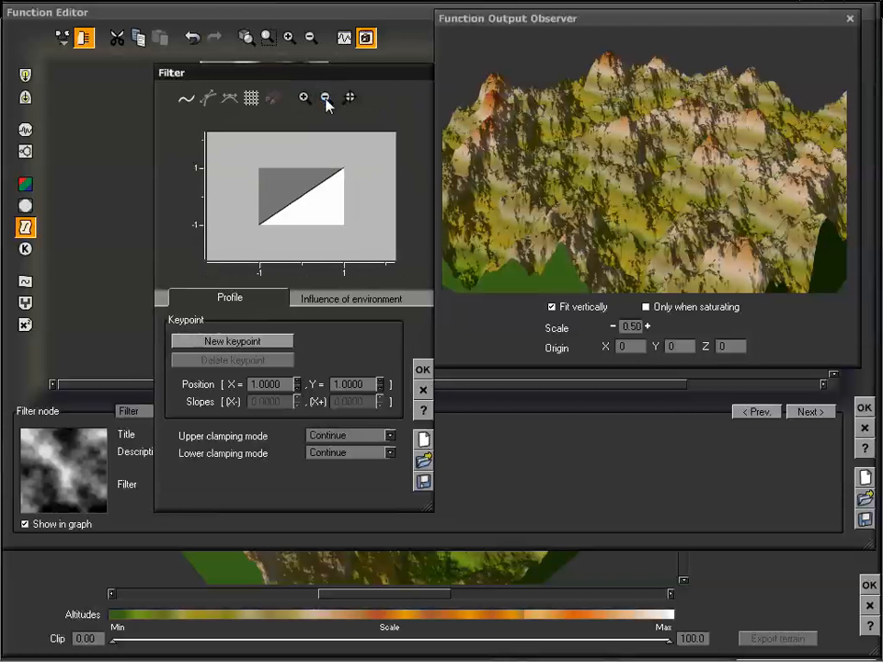
pyautogui.click(306, 99)
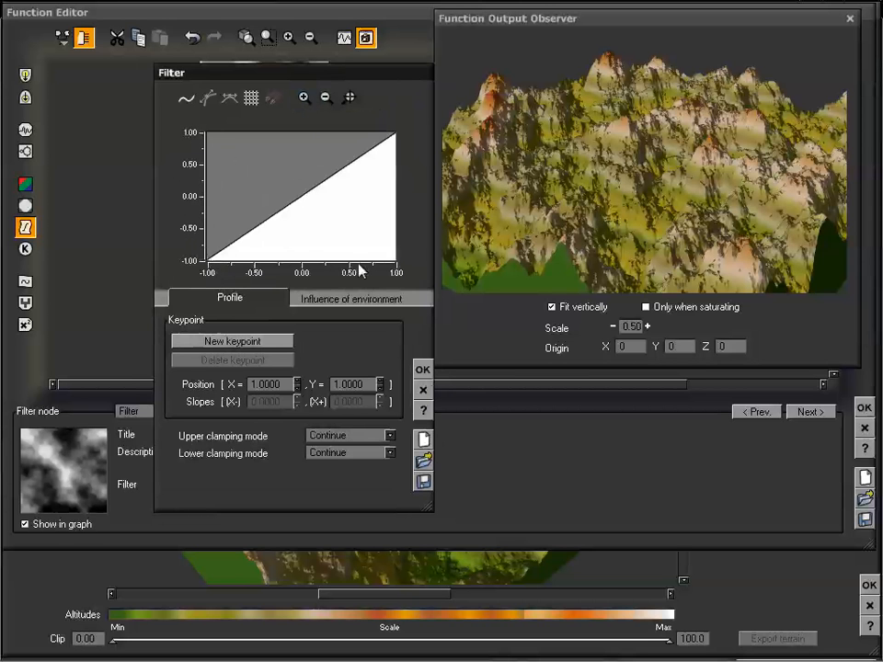
pyautogui.click(326, 98)
pyautogui.click(327, 98)
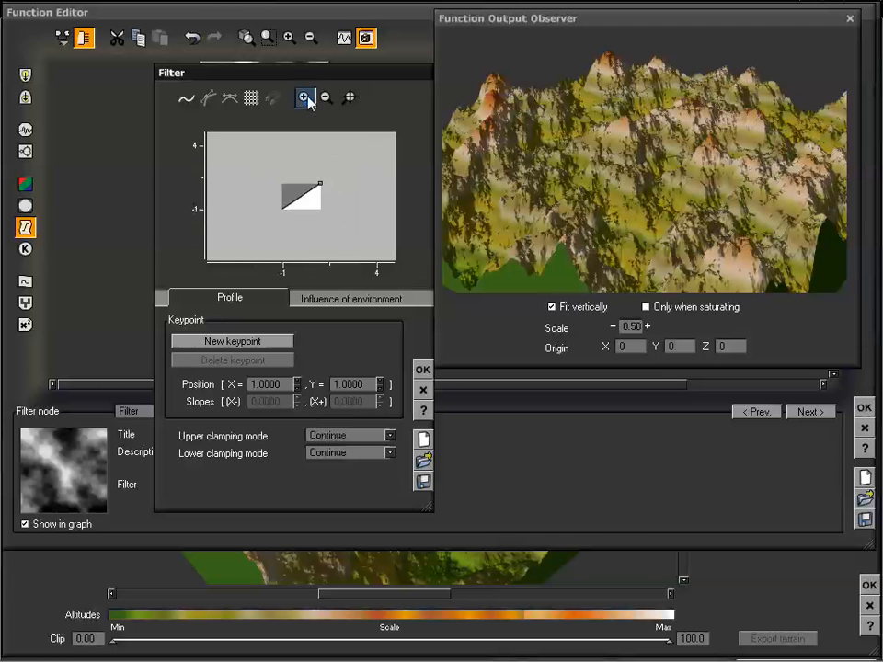
pyautogui.click(306, 98)
pyautogui.click(305, 98)
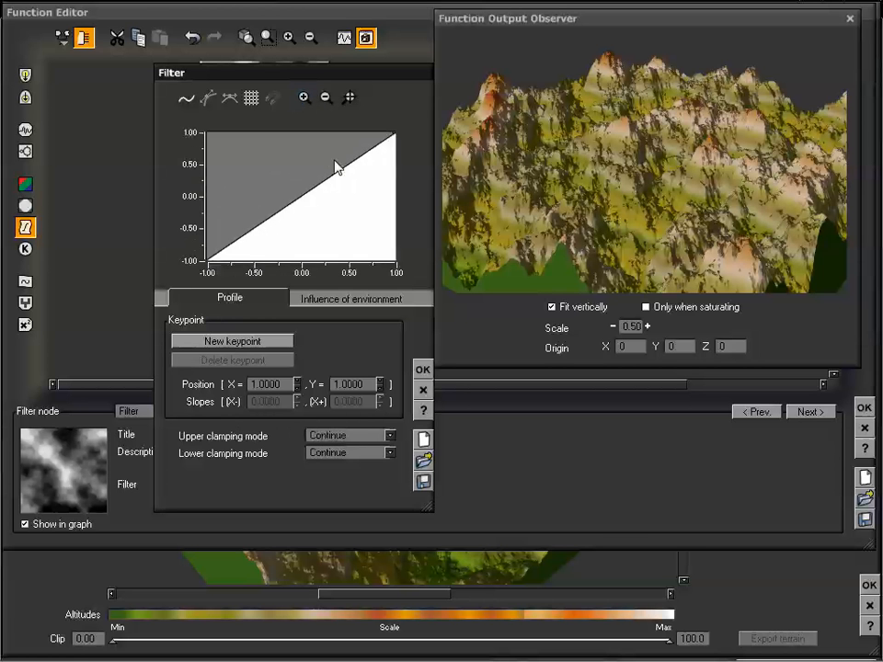
# Display the grid on the filter curve's graph and shift the Filter window slightly.
pyautogui.moveTo(321, 75); pyautogui.dragTo(321, 80)
pyautogui.click(252, 101)
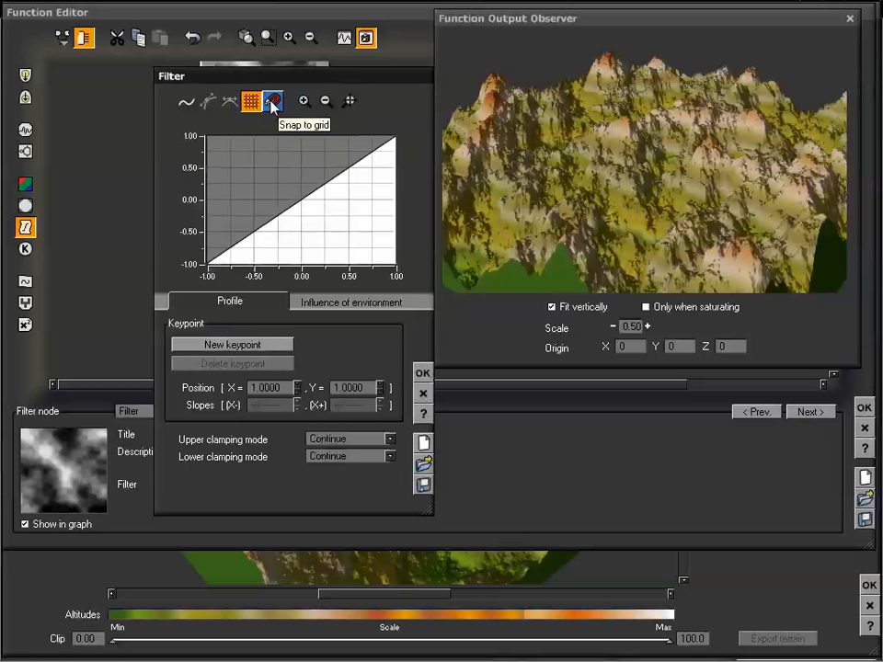
pyautogui.moveTo(338, 81); pyautogui.dragTo(344, 79)
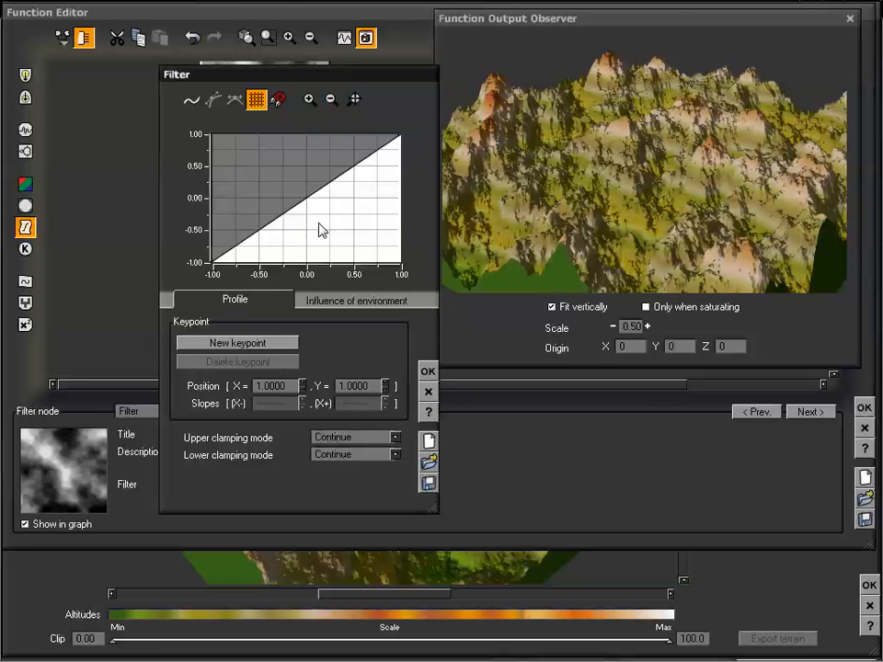
# Probe several points above and below the diagonal on the filter graph to inspect their X and Y positions.
pyautogui.click(310, 187)
pyautogui.click(302, 168)
pyautogui.click(296, 226)
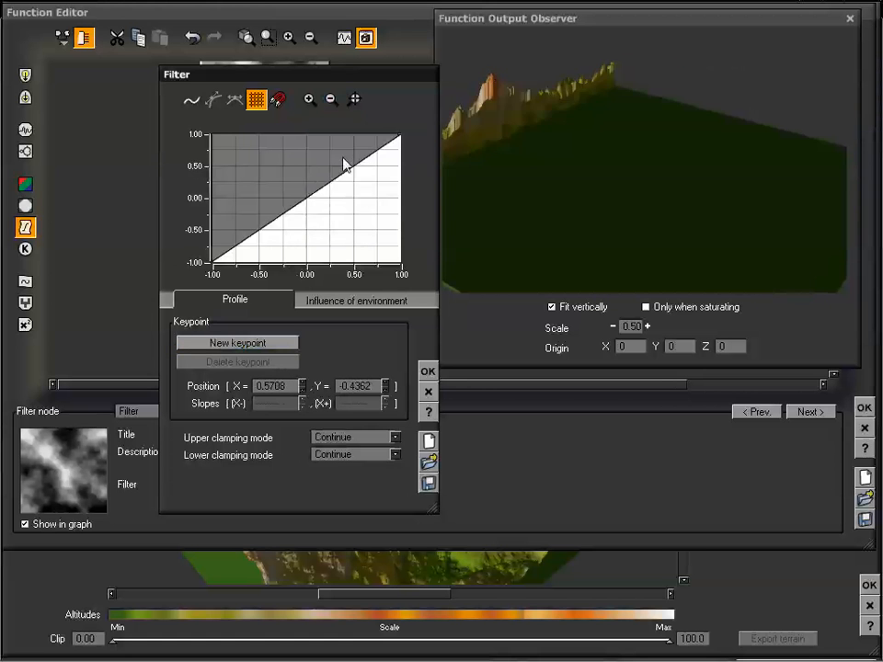
pyautogui.click(349, 154)
pyautogui.click(280, 180)
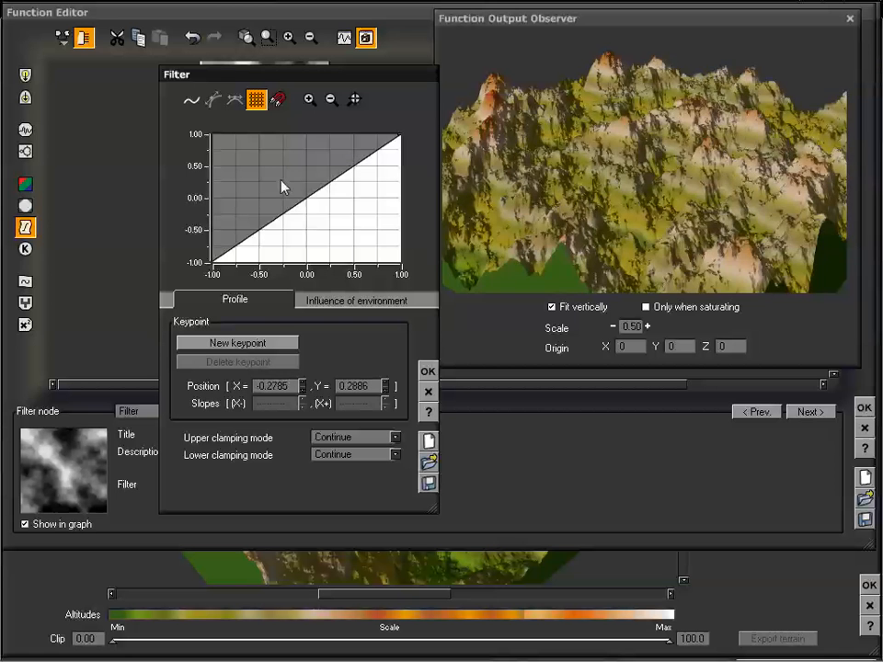
pyautogui.click(241, 231)
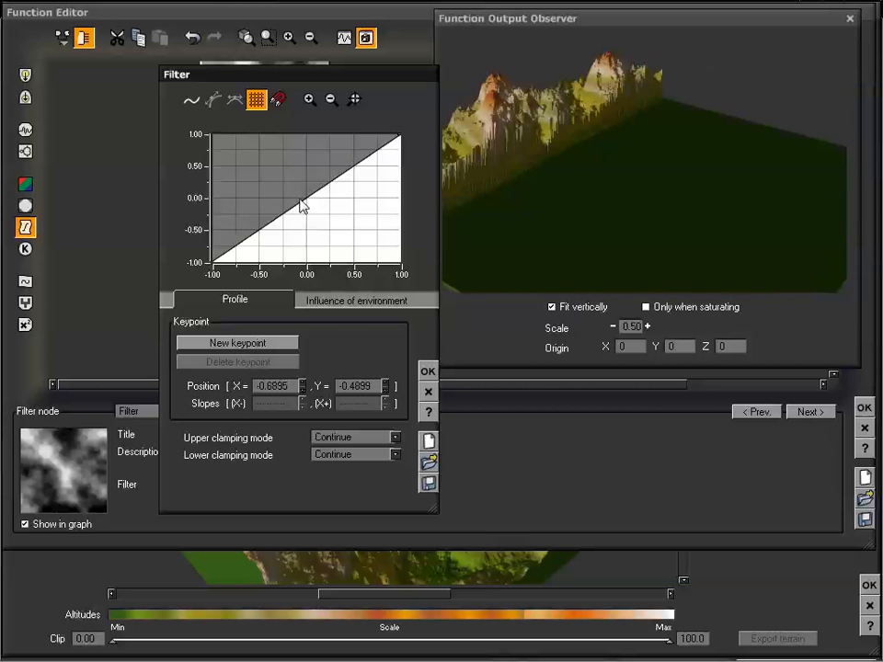
# Add a new keypoint to the filter curve at about X -0.07, Y 0.42.
pyautogui.click(309, 182)
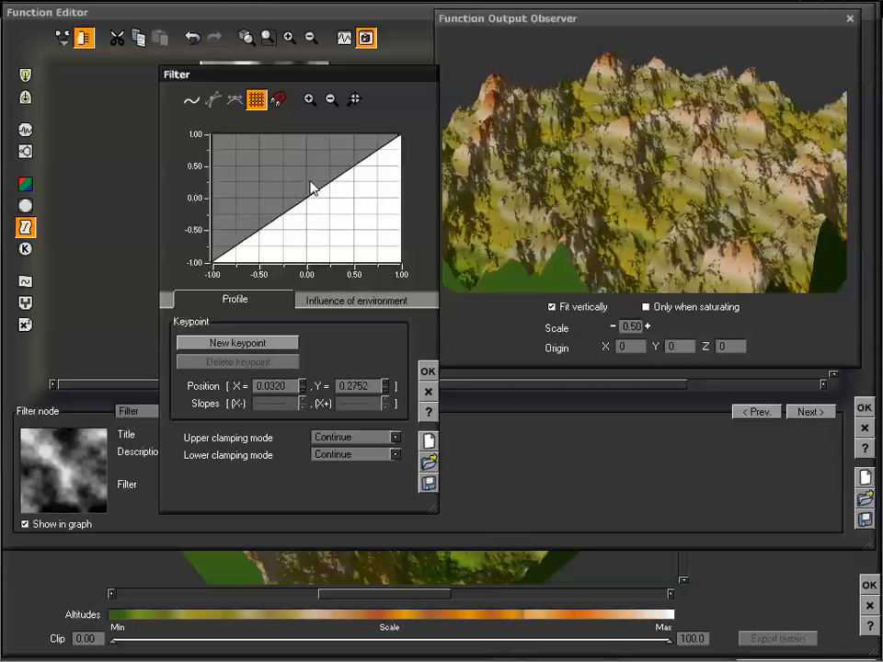
pyautogui.click(301, 174)
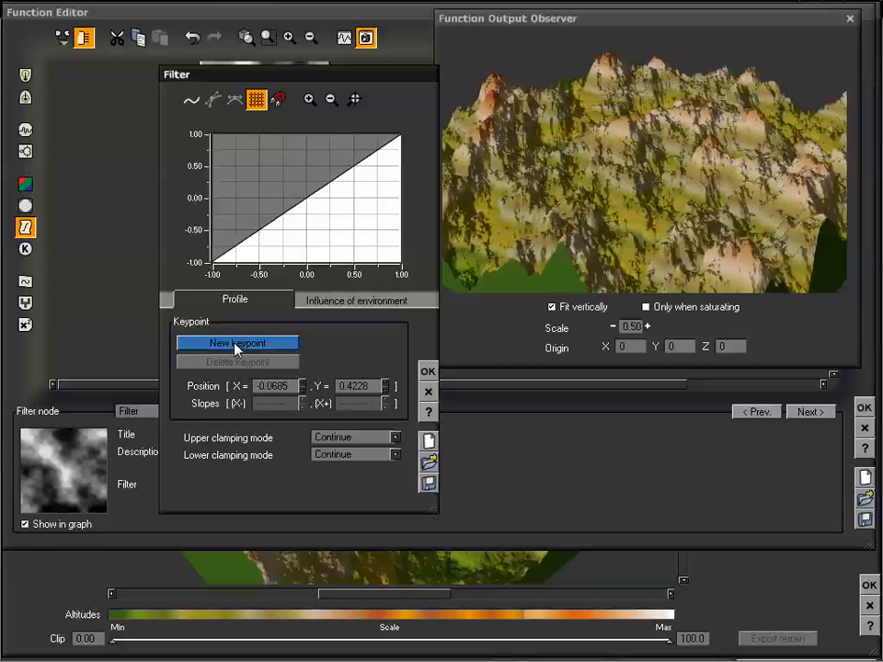
pyautogui.click(237, 344)
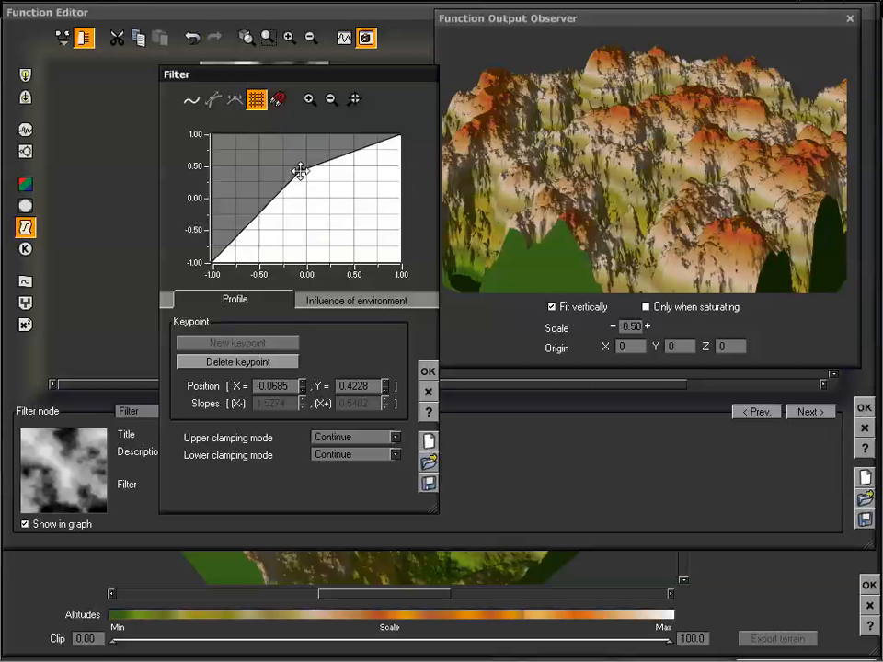
# Move the filter keypoint to about X 0.71, Y -0.58 and inspect the terrain preview.
pyautogui.moveTo(300, 172); pyautogui.dragTo(374, 237)
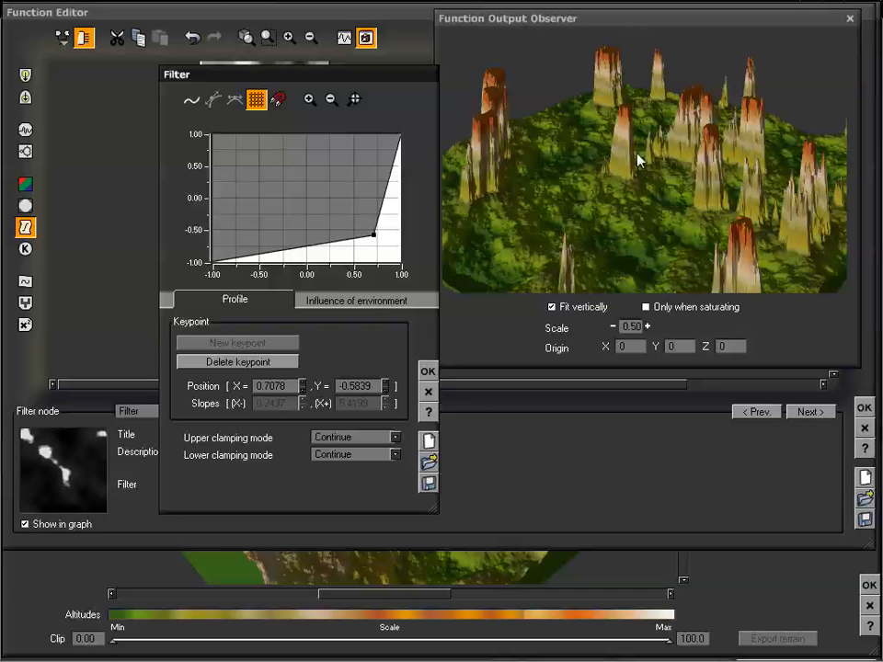
pyautogui.moveTo(641, 159); pyautogui.dragTo(605, 178)
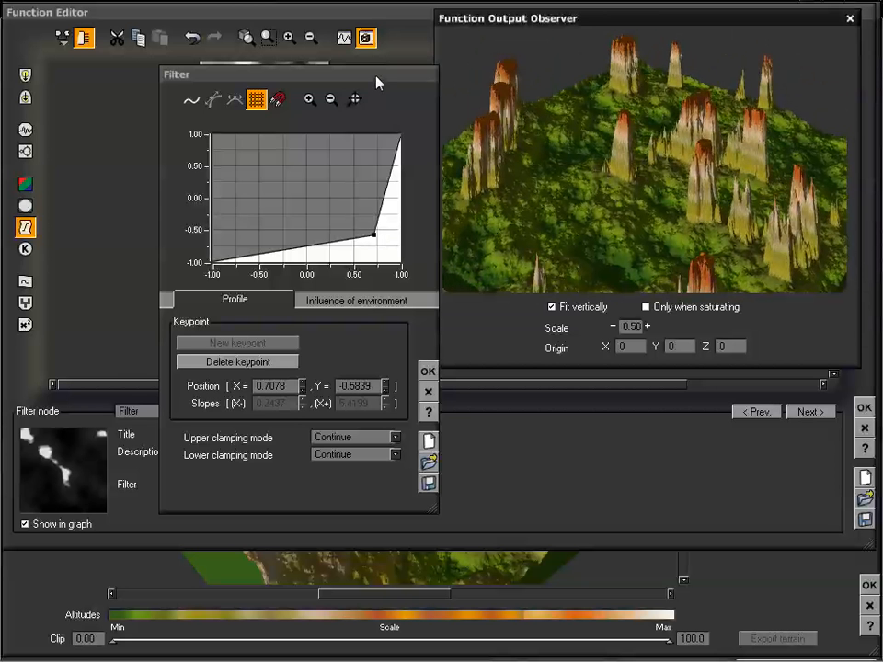
pyautogui.moveTo(376, 77); pyautogui.dragTo(371, 76)
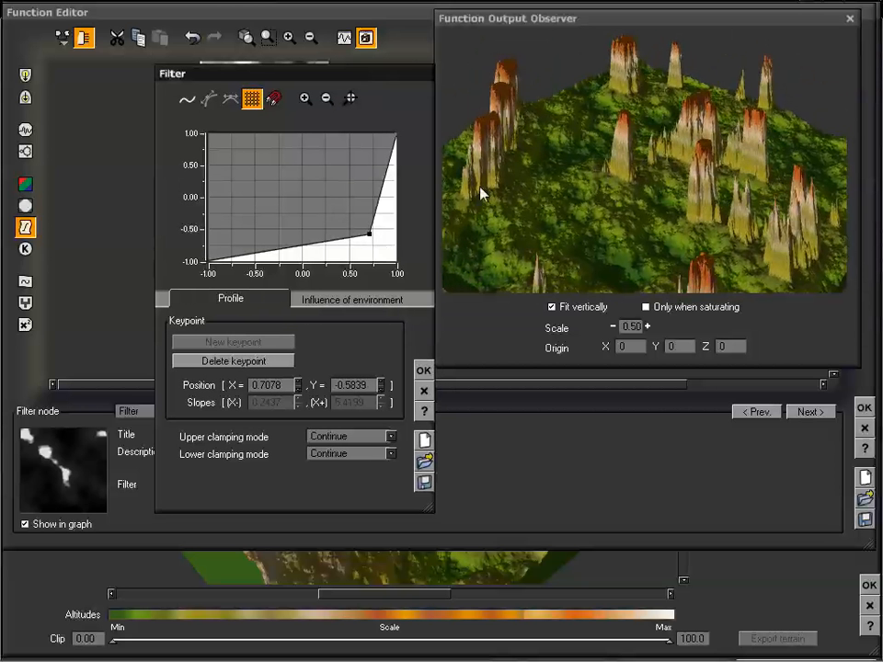
pyautogui.moveTo(617, 146); pyautogui.dragTo(637, 154)
# Compare the terrain with the keypoint at about X -0.58, Y 0.38 and at about X 0.53, Y -0.58.
pyautogui.moveTo(369, 233); pyautogui.dragTo(248, 173)
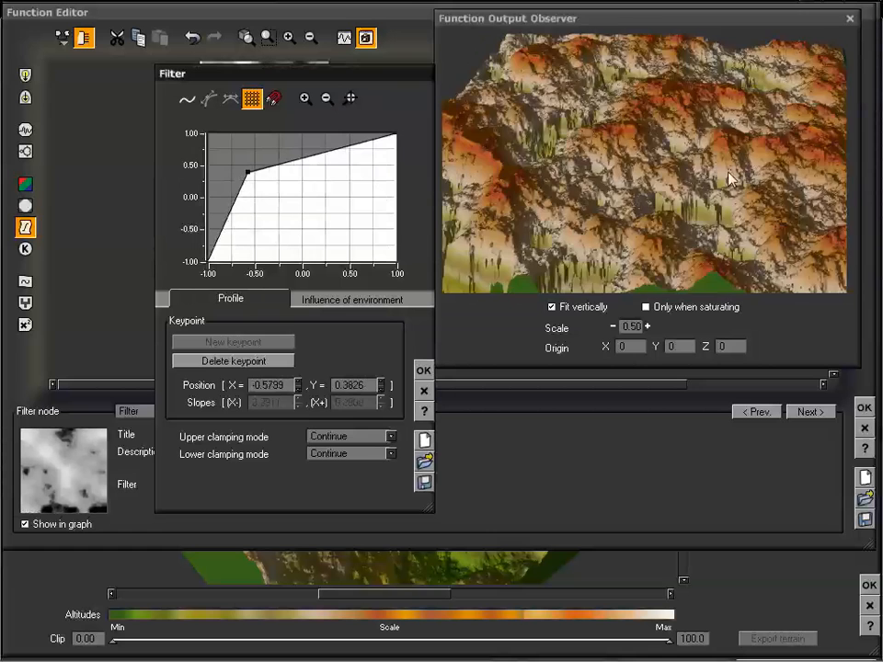
pyautogui.moveTo(729, 178); pyautogui.dragTo(566, 140)
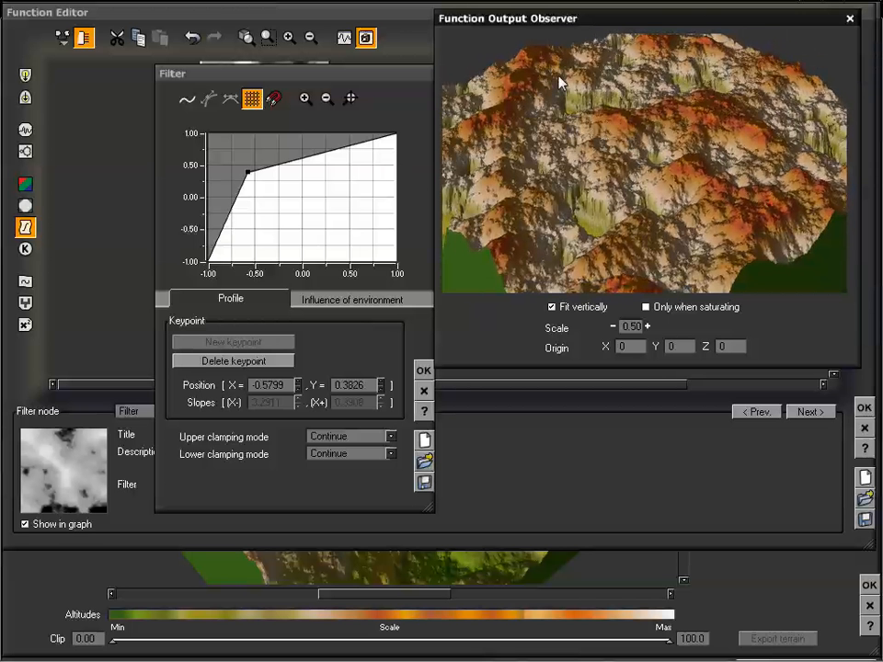
pyautogui.moveTo(249, 175); pyautogui.dragTo(352, 236)
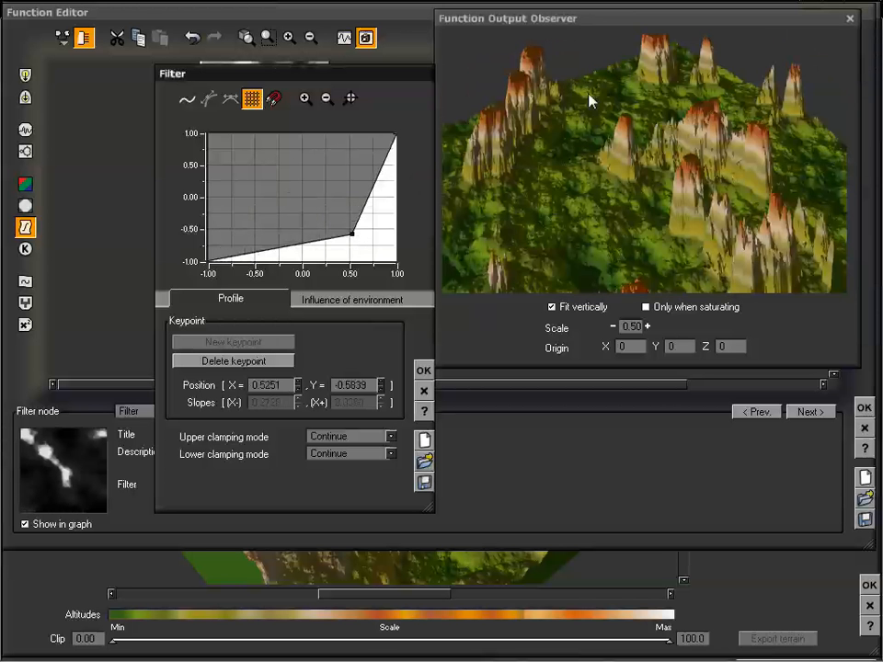
pyautogui.moveTo(720, 157); pyautogui.dragTo(716, 186)
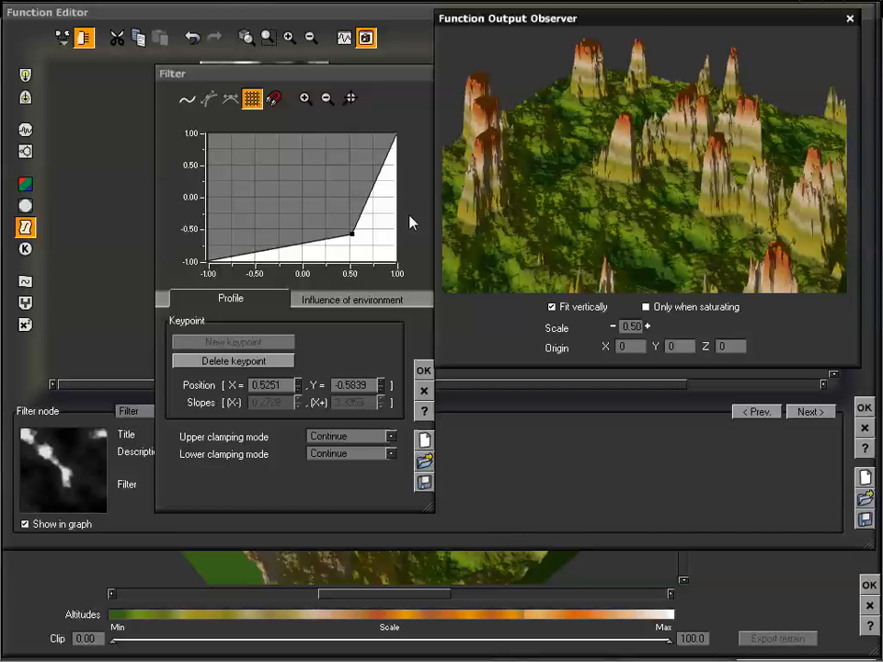
# Make the filter curve smooth, raise the keypoint to about X 0.52, Y -0.09 and tilt its slope to about -2.27.
pyautogui.click(186, 99)
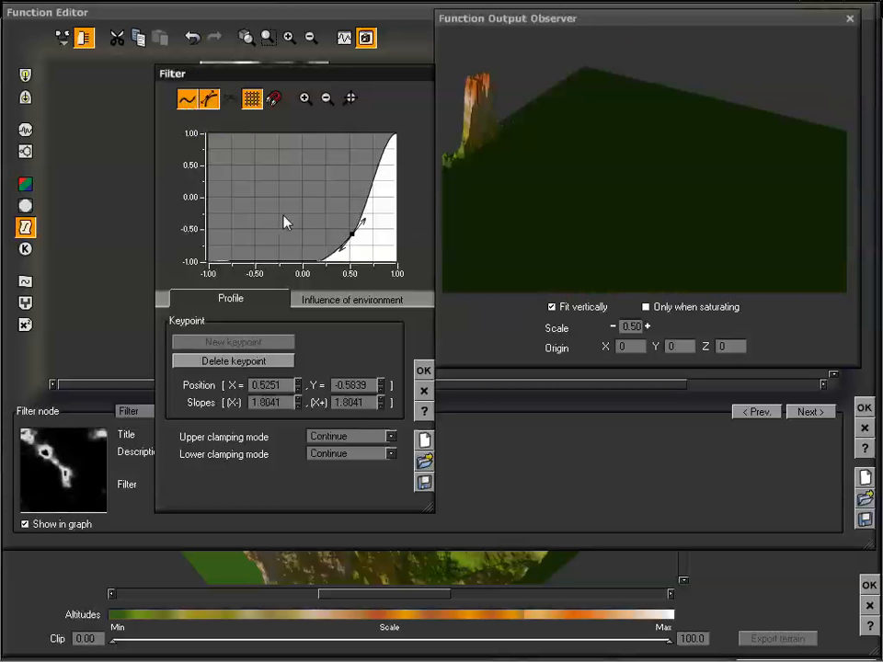
pyautogui.moveTo(351, 233); pyautogui.dragTo(351, 201)
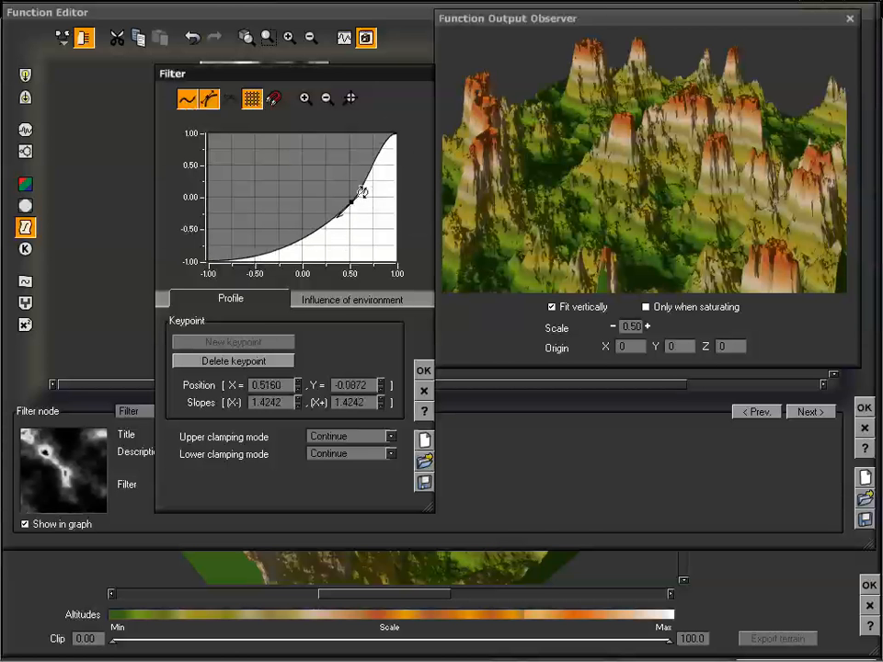
pyautogui.moveTo(363, 191); pyautogui.dragTo(363, 219)
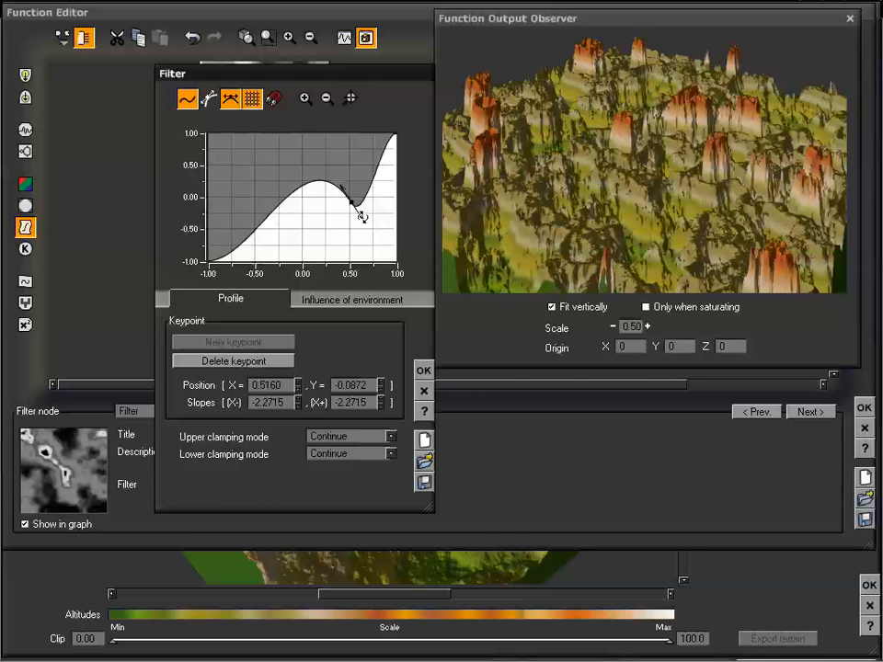
# Steepen the keypoint's slope to about -5.29, shift it to about X 0.56, Y -0.38 and ease its slope to about -2.20.
pyautogui.moveTo(362, 216); pyautogui.dragTo(343, 209)
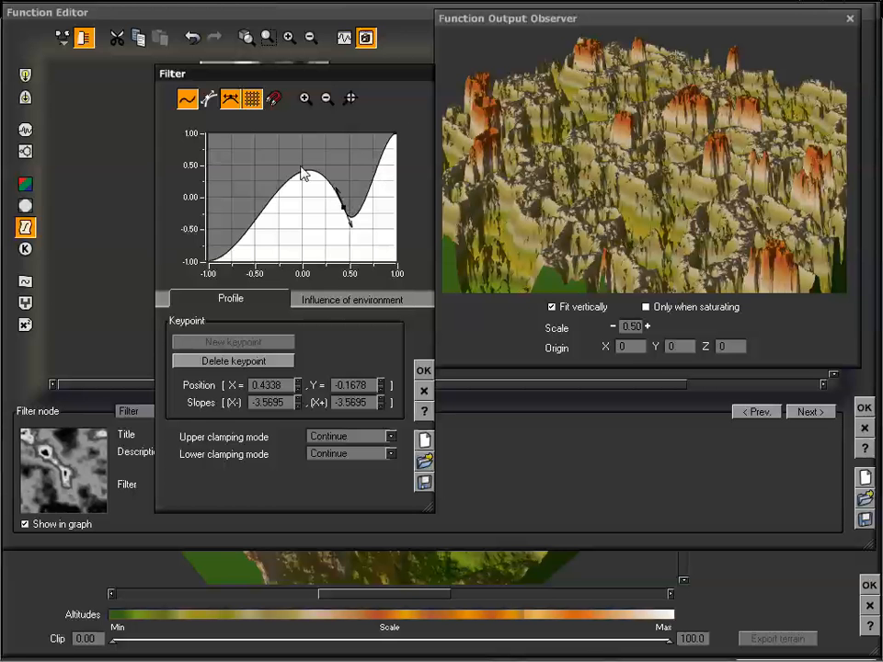
pyautogui.moveTo(350, 224); pyautogui.dragTo(348, 223)
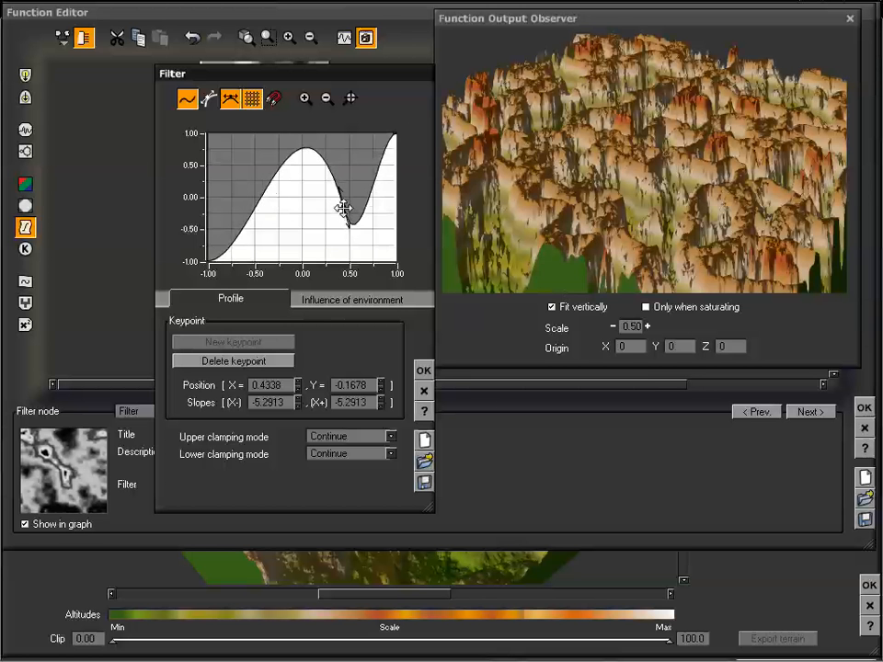
pyautogui.moveTo(343, 208); pyautogui.dragTo(360, 237)
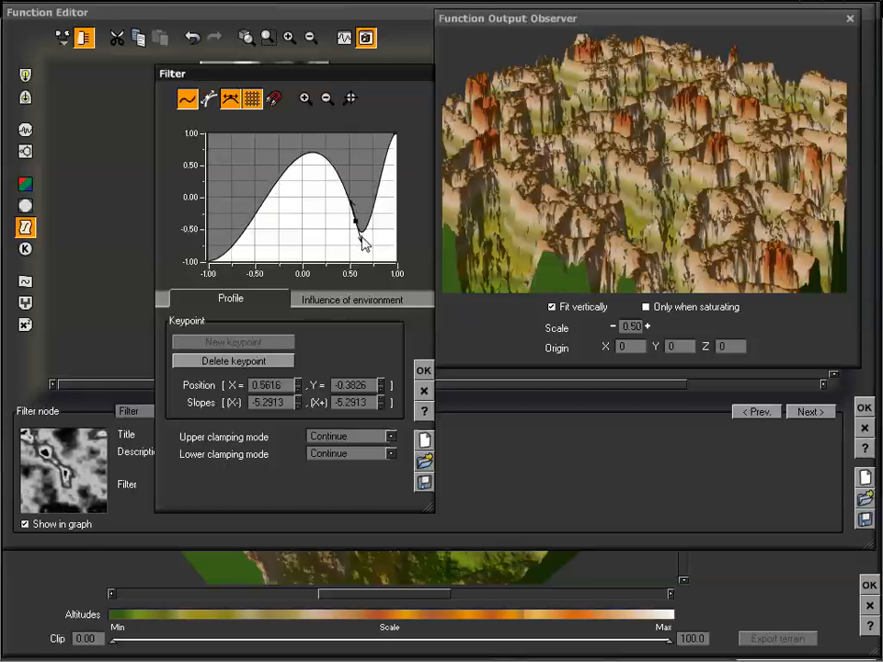
pyautogui.moveTo(360, 239); pyautogui.dragTo(361, 238)
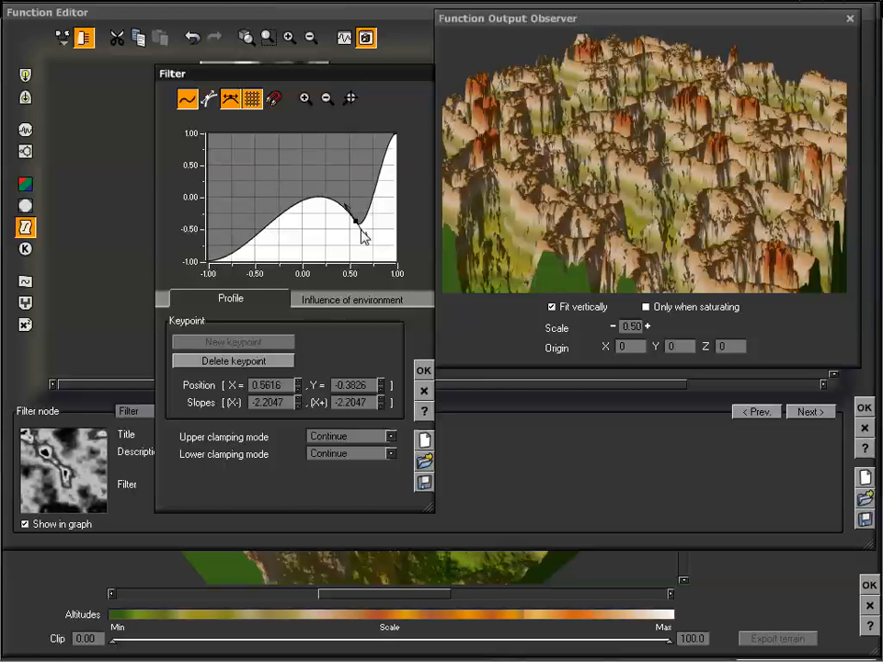
# Restore the keypoint's automatic slopes, move it to about X 0.54, Y -0.05 and tilt its slope to about -2.68.
pyautogui.click(210, 101)
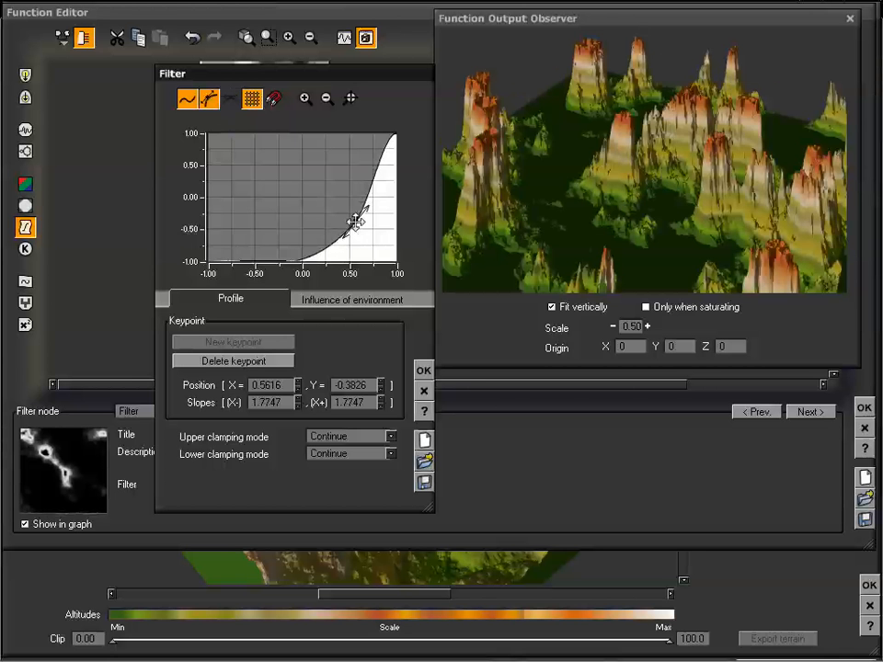
pyautogui.moveTo(355, 221); pyautogui.dragTo(354, 201)
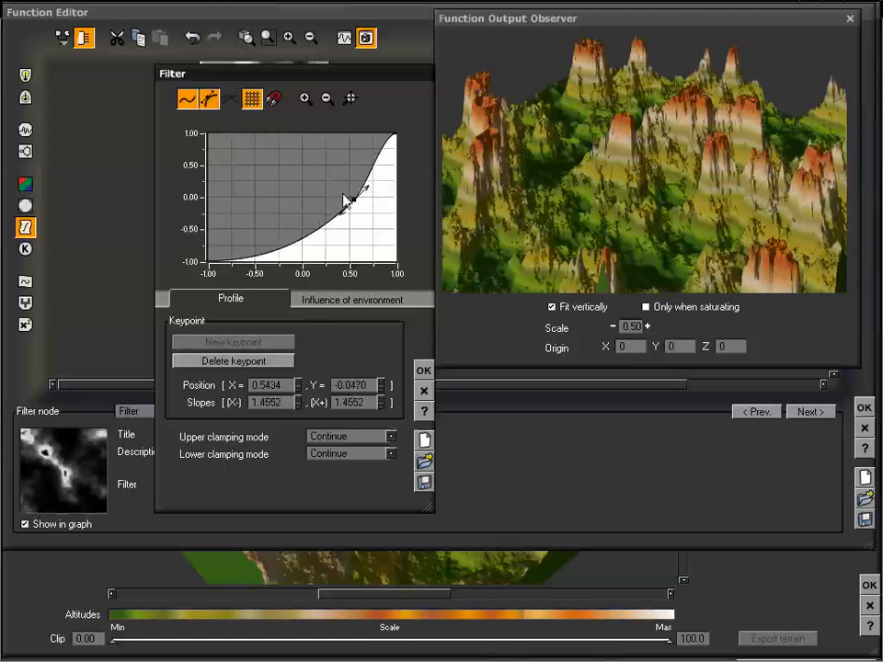
pyautogui.moveTo(364, 189); pyautogui.dragTo(364, 218)
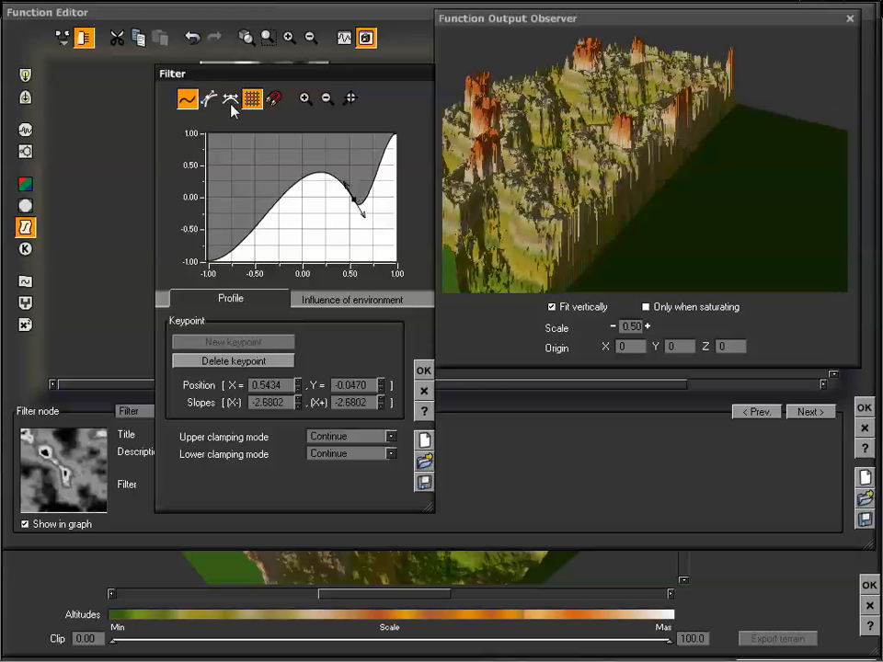
# Link the keypoint's two slopes, then reshape it to about X 0.09, Y -0.13 with a slope of about 1.24.
pyautogui.click(230, 97)
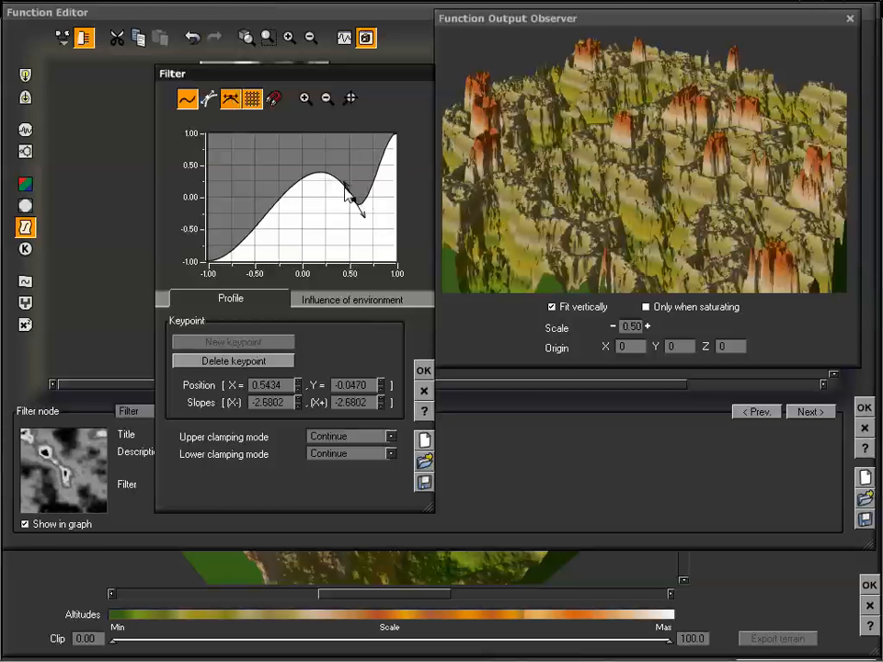
pyautogui.moveTo(343, 181); pyautogui.dragTo(338, 210)
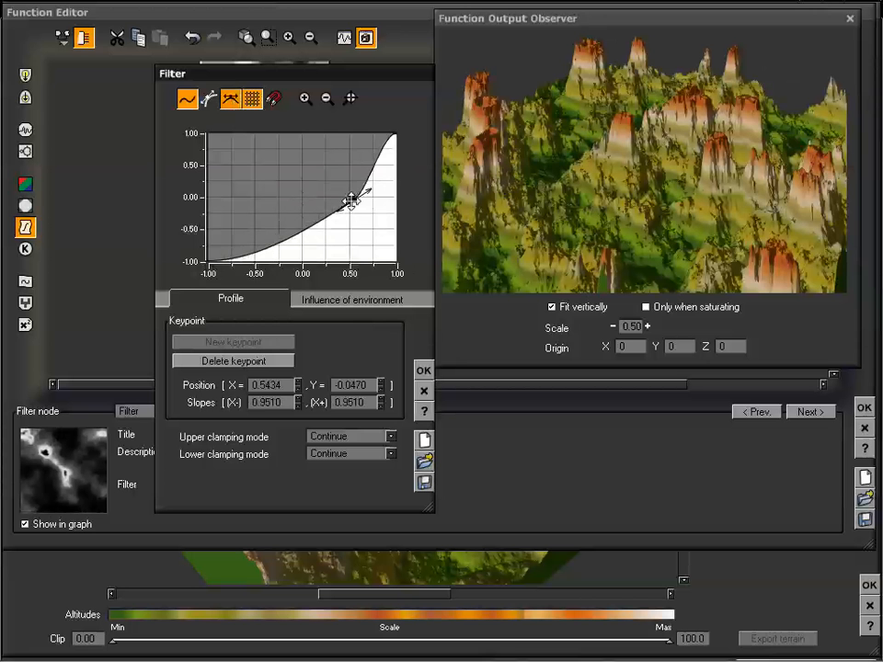
pyautogui.moveTo(351, 200); pyautogui.dragTo(319, 201)
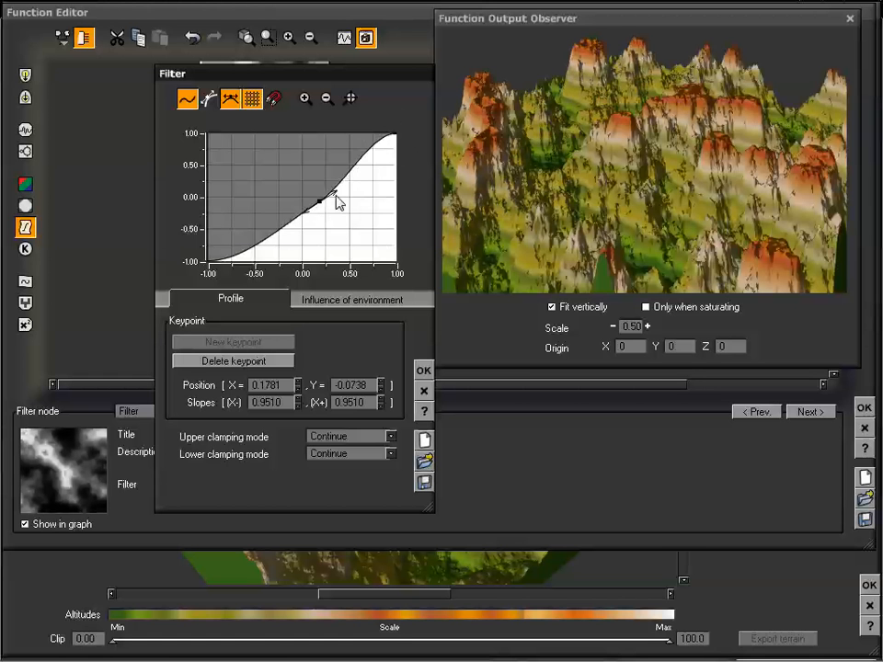
pyautogui.moveTo(333, 193); pyautogui.dragTo(311, 205)
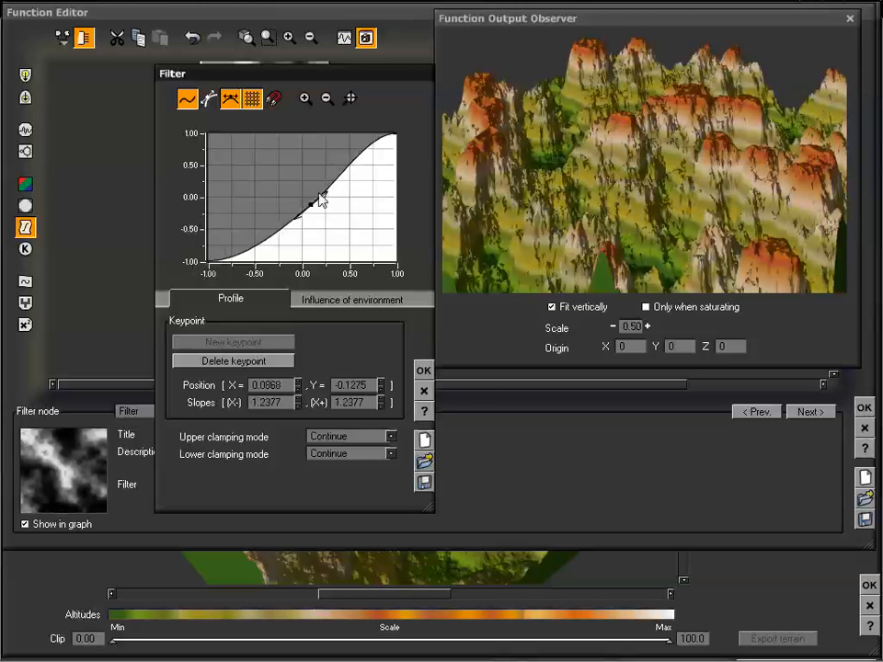
# Move the keypoint to about X -0.30, Y -0.41 with a slope of about -3.31 and uncover the node graph.
pyautogui.moveTo(321, 194); pyautogui.dragTo(275, 223)
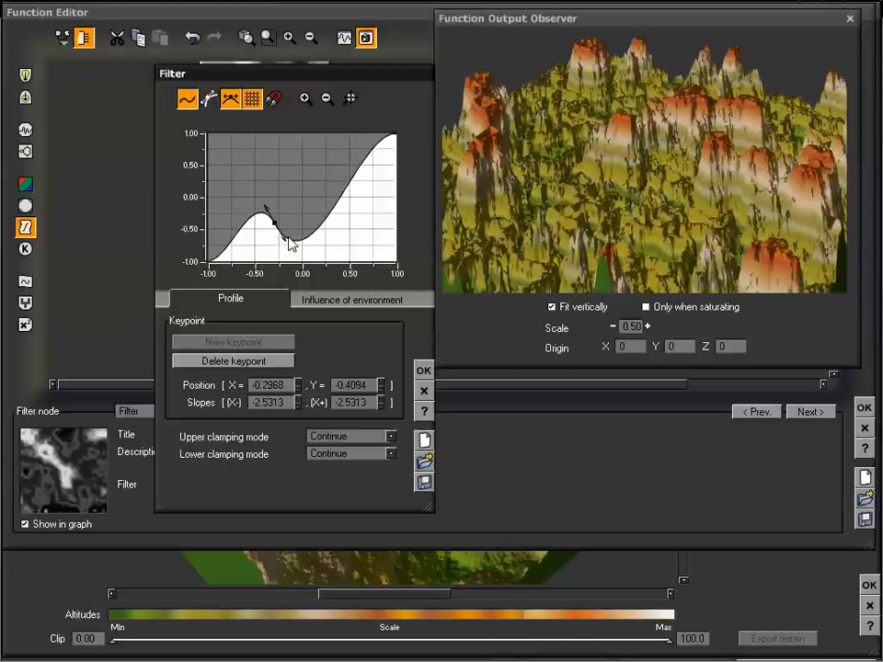
pyautogui.moveTo(285, 236)
pyautogui.mouseDown()
pyautogui.moveTo(279, 249)
pyautogui.moveTo(287, 248)
pyautogui.mouseUp()
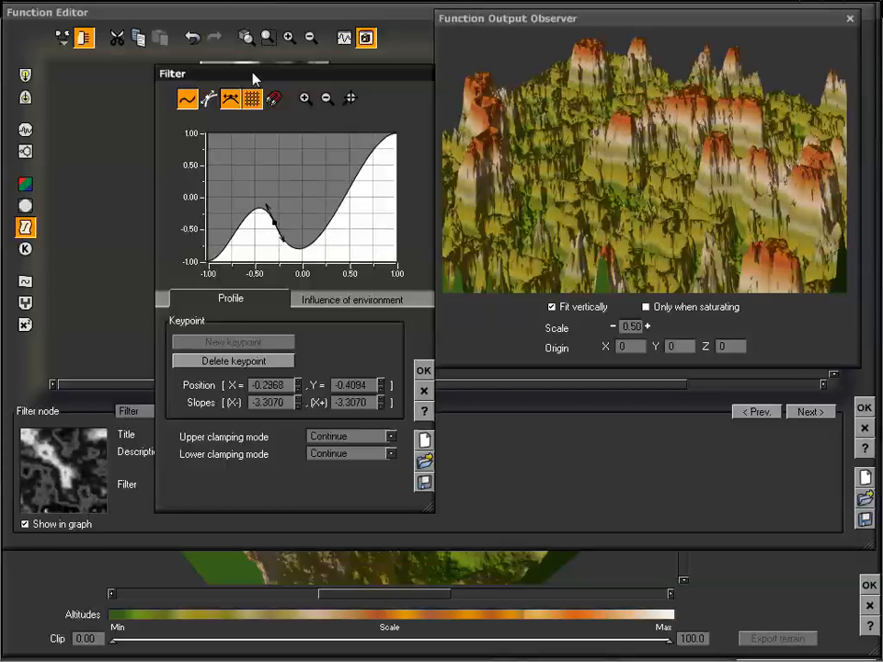
pyautogui.moveTo(263, 79); pyautogui.dragTo(442, 87)
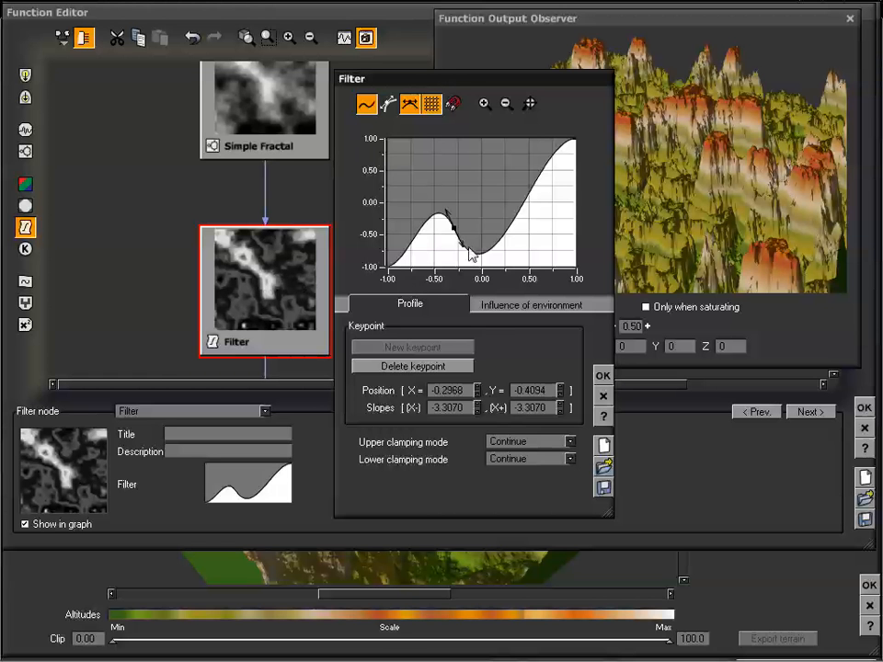
# Set the keypoint at about X -0.36, Y -0.52 with a slope of about -1.18 and uncover the terrain preview.
pyautogui.moveTo(453, 232); pyautogui.dragTo(460, 248)
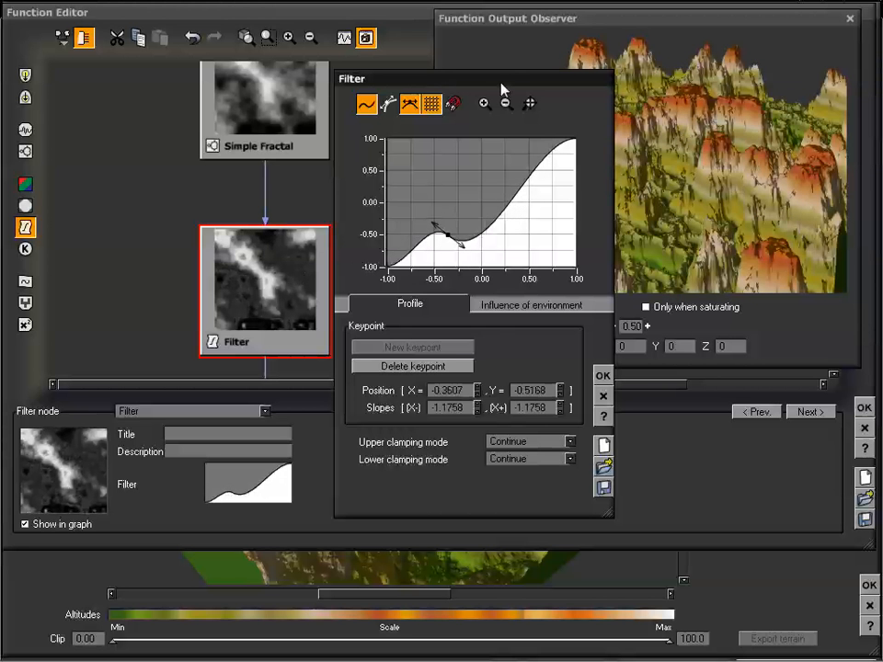
pyautogui.moveTo(496, 85); pyautogui.dragTo(352, 98)
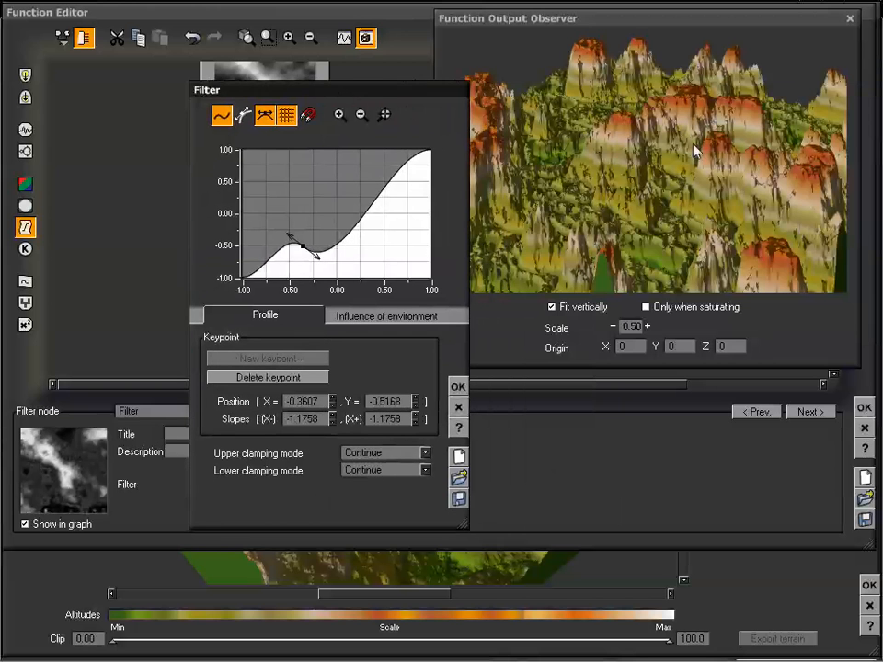
pyautogui.moveTo(666, 135); pyautogui.dragTo(646, 153)
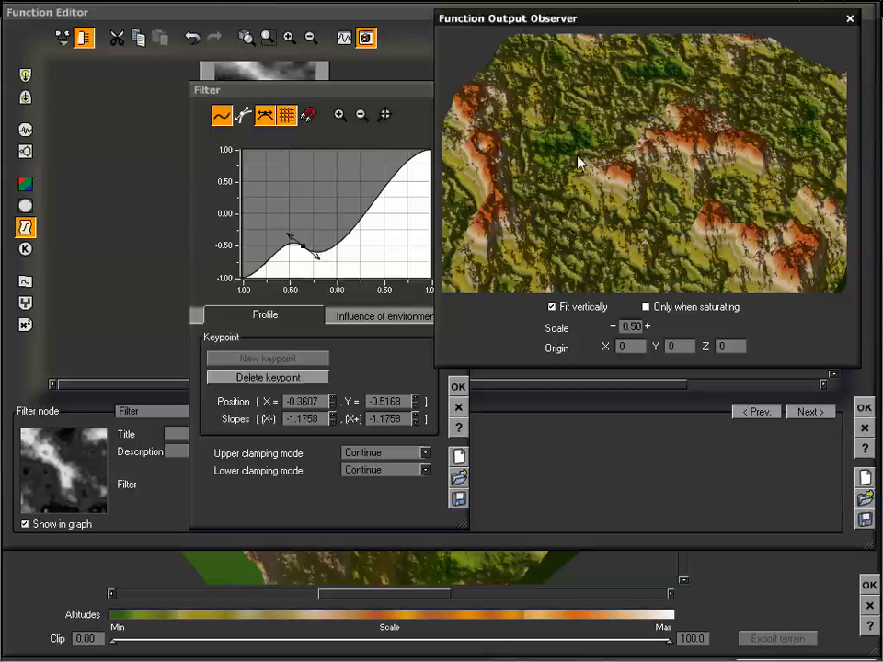
pyautogui.moveTo(579, 163); pyautogui.dragTo(533, 189)
pyautogui.moveTo(362, 95); pyautogui.dragTo(344, 90)
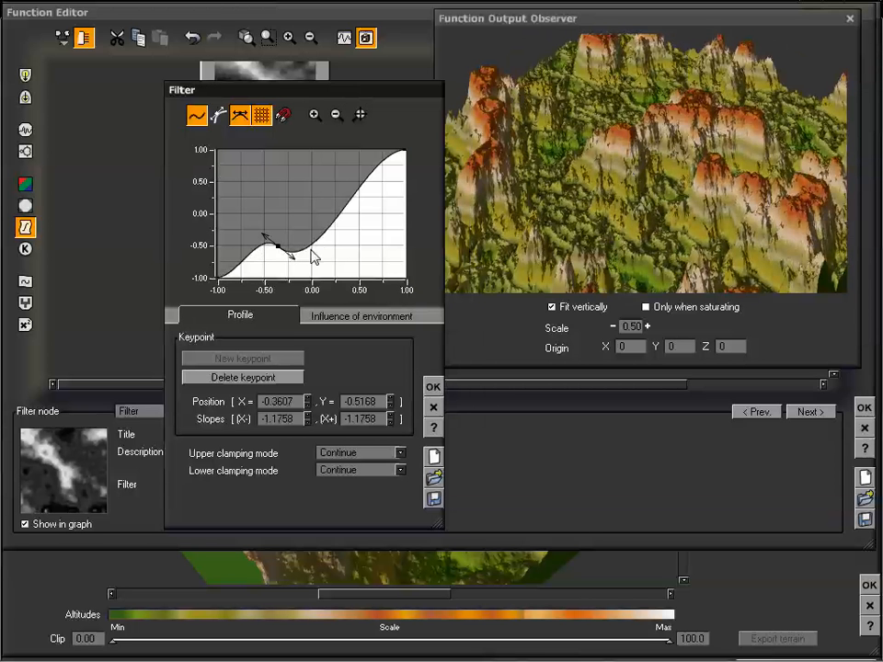
# Move the keypoint to about X 0.62, Y 0.52 and inspect the reshaped terrain in the preview.
pyautogui.moveTo(287, 257); pyautogui.dragTo(375, 186)
pyautogui.moveTo(475, 203); pyautogui.dragTo(688, 200)
pyautogui.moveTo(492, 156); pyautogui.dragTo(699, 108)
pyautogui.moveTo(688, 156); pyautogui.dragTo(676, 184)
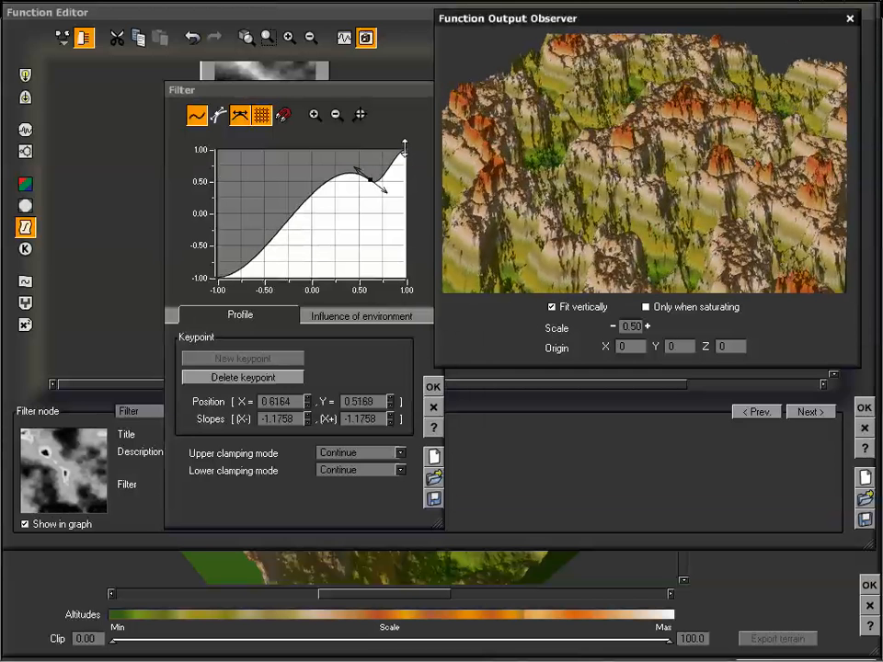
# Lower the filter curve's end keypoint at X 1.00 to about Y -0.33 and inspect the terrain's peaks.
pyautogui.moveTo(404, 147); pyautogui.dragTo(406, 235)
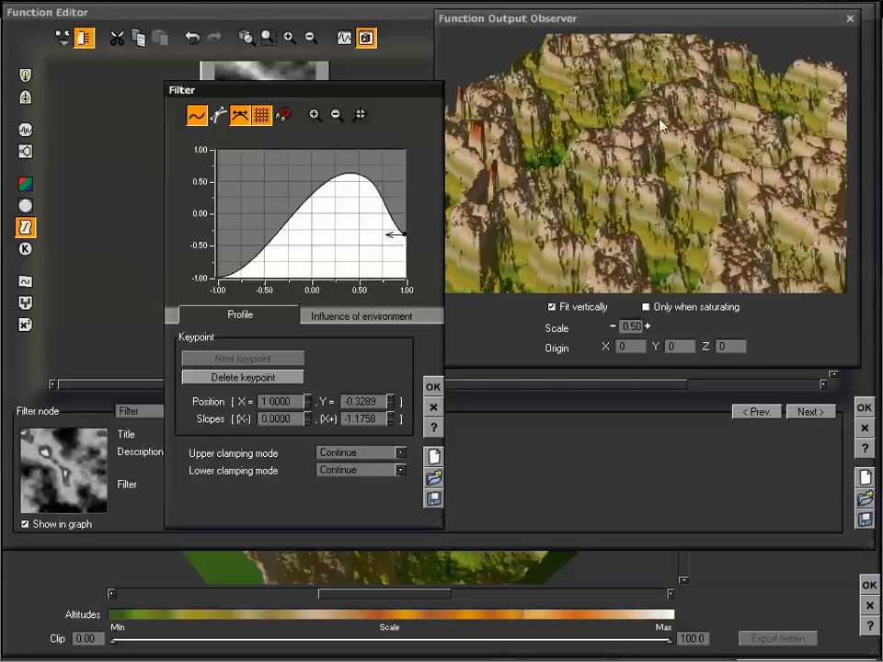
pyautogui.moveTo(661, 126); pyautogui.dragTo(595, 205)
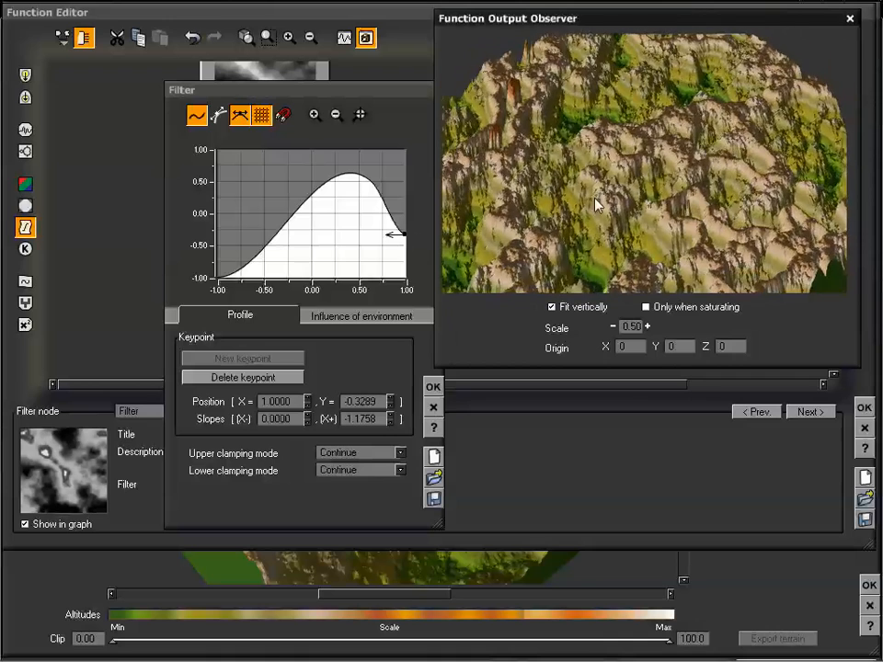
pyautogui.moveTo(650, 175); pyautogui.dragTo(640, 143)
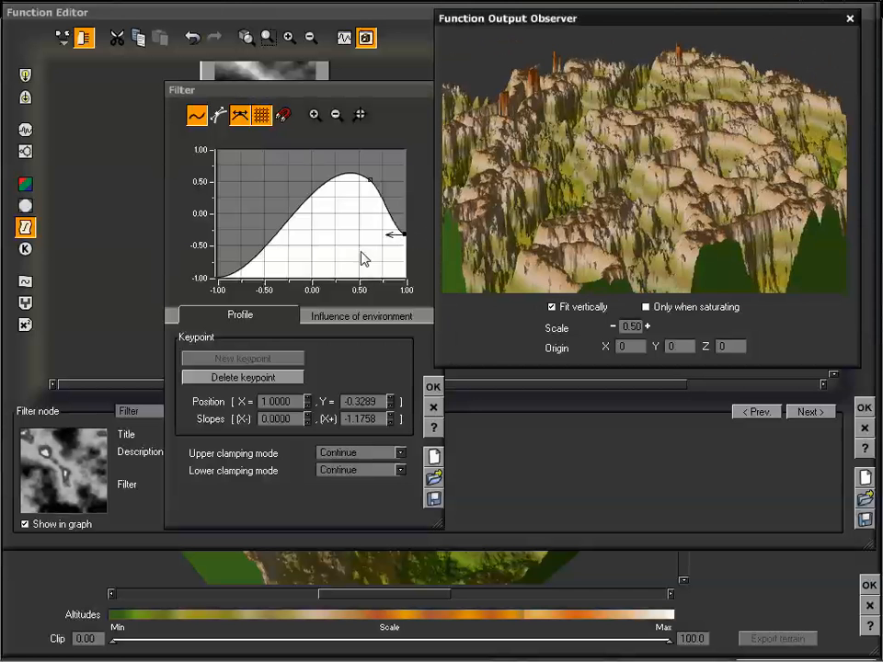
# Lower the filter curve's end keypoint at X 1.00 to Y -1.00 and inspect the terrain.
pyautogui.moveTo(402, 235); pyautogui.dragTo(411, 278)
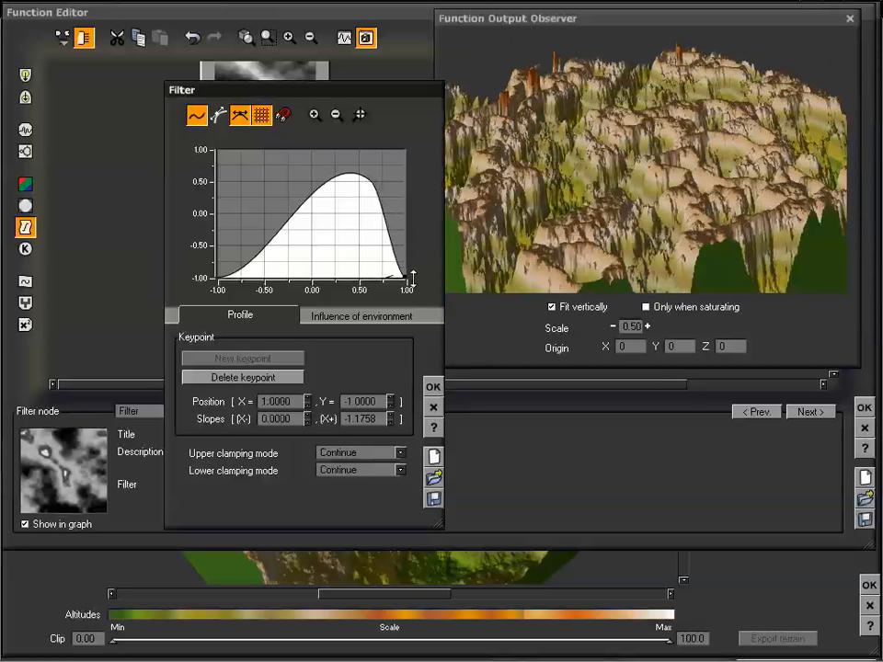
pyautogui.moveTo(629, 133); pyautogui.dragTo(671, 143)
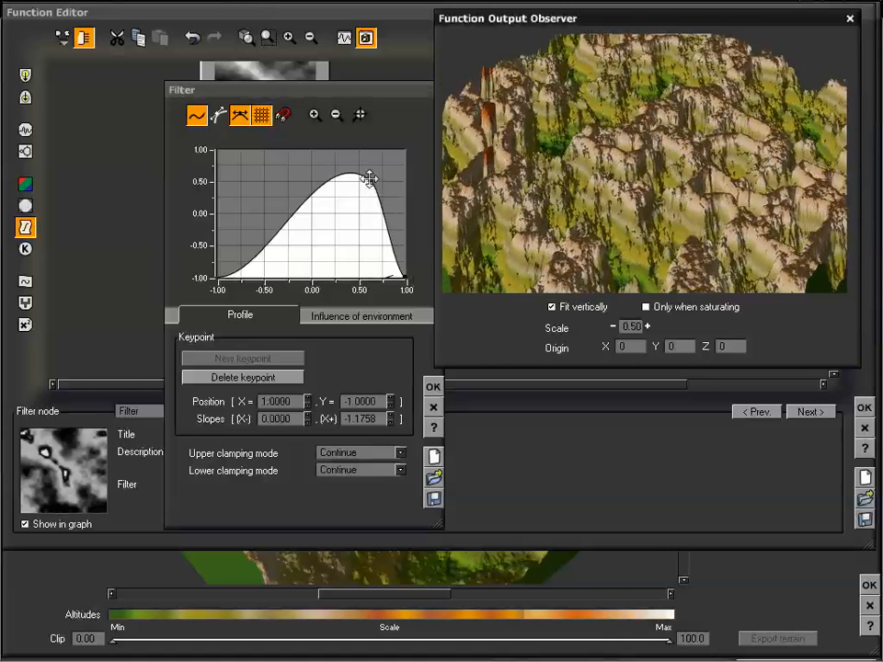
# Move the middle keypoint to about X 0.22, Y 0.56 and rotate its slope to about 3.34.
pyautogui.moveTo(363, 177)
pyautogui.mouseDown()
pyautogui.moveTo(301, 174)
pyautogui.moveTo(333, 177)
pyautogui.mouseUp()
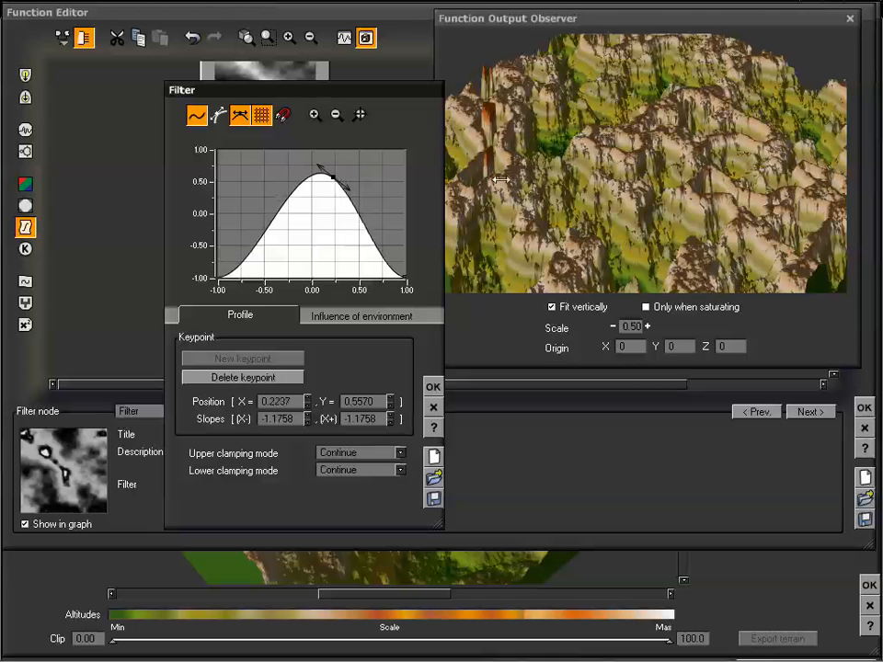
pyautogui.moveTo(625, 175)
pyautogui.mouseDown()
pyautogui.moveTo(662, 143)
pyautogui.moveTo(662, 183)
pyautogui.moveTo(663, 140)
pyautogui.moveTo(676, 174)
pyautogui.moveTo(625, 165)
pyautogui.moveTo(622, 187)
pyautogui.moveTo(623, 146)
pyautogui.moveTo(623, 158)
pyautogui.mouseUp()
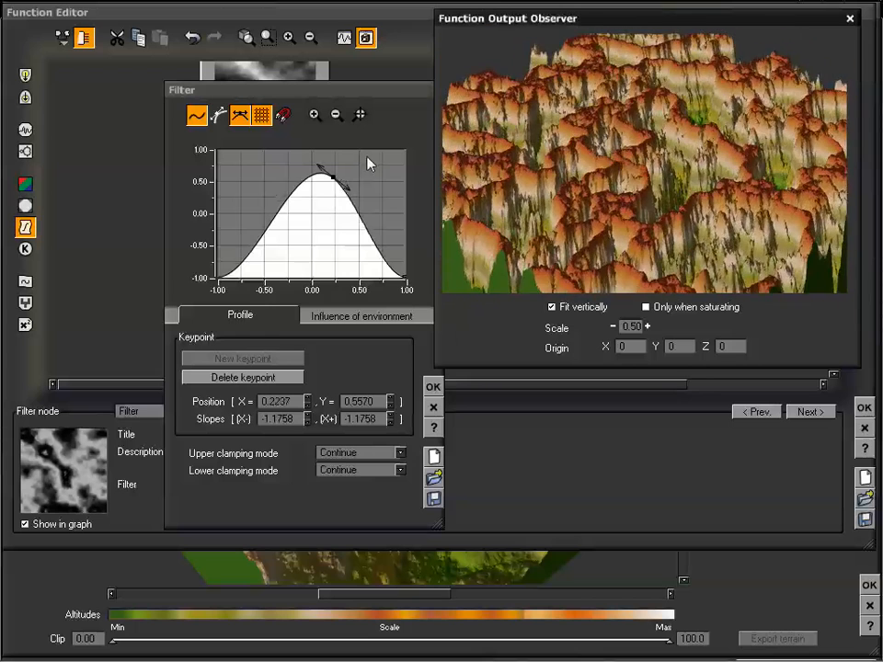
pyautogui.moveTo(350, 189); pyautogui.dragTo(341, 156)
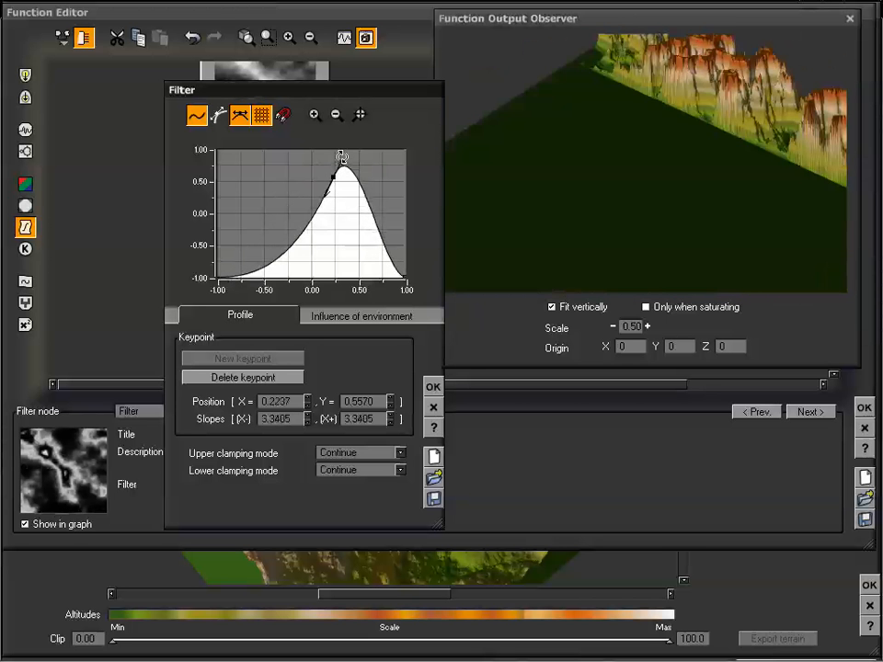
pyautogui.moveTo(658, 138)
pyautogui.mouseDown()
pyautogui.moveTo(656, 147)
pyautogui.moveTo(650, 122)
pyautogui.moveTo(661, 150)
pyautogui.moveTo(648, 151)
pyautogui.mouseUp()
# Raise the end keypoint at X 1.00 to Y 1.00 and shift the middle keypoint to about X 0.16, Y 0.45.
pyautogui.moveTo(407, 280); pyautogui.dragTo(408, 145)
pyautogui.click(333, 178)
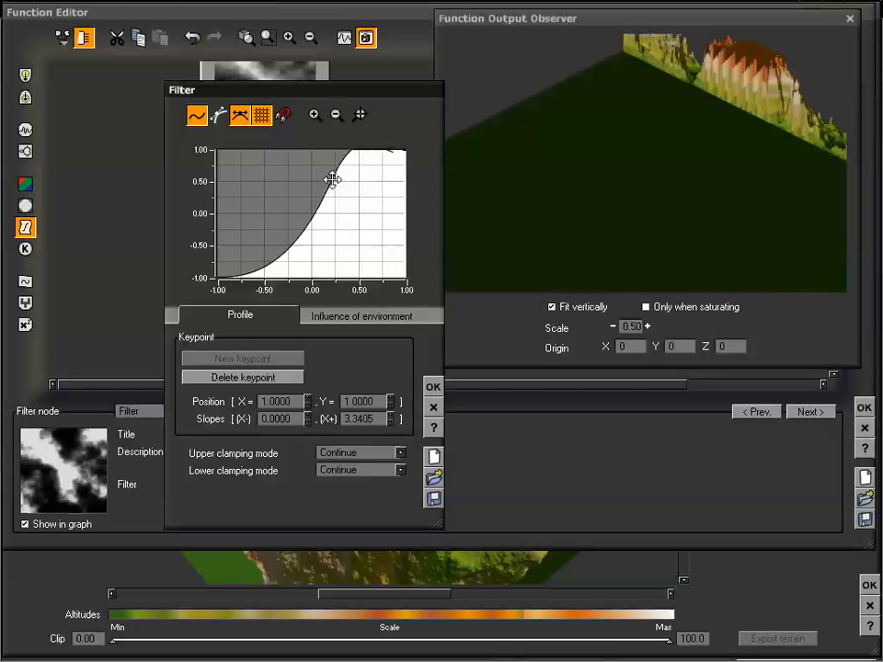
pyautogui.moveTo(333, 178); pyautogui.dragTo(327, 185)
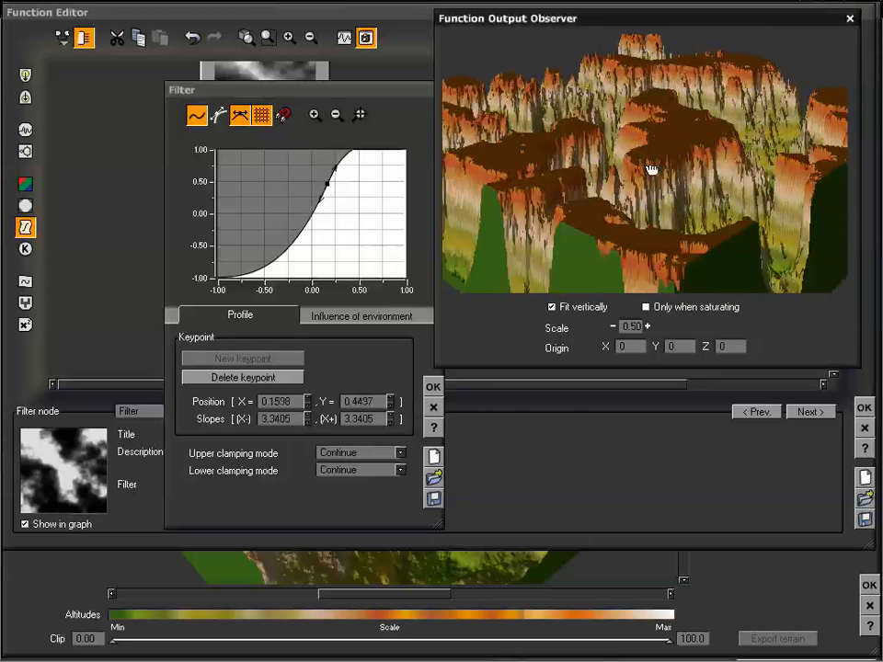
# Move the middle keypoint to about X -0.57, Y 0.57 and set its slope to about -4.49.
pyautogui.moveTo(328, 184); pyautogui.dragTo(258, 177)
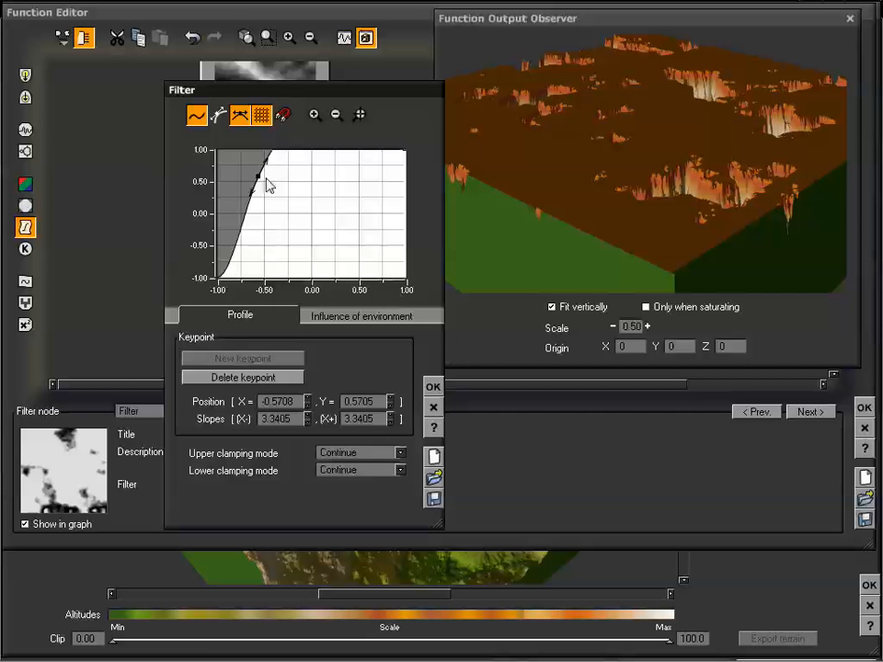
pyautogui.moveTo(461, 181); pyautogui.dragTo(575, 144)
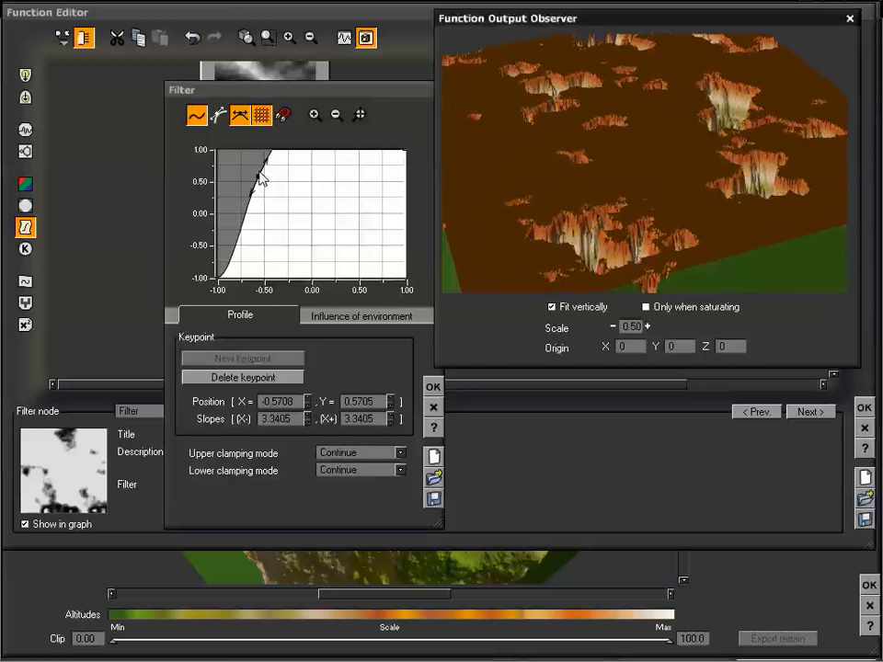
pyautogui.moveTo(266, 165); pyautogui.dragTo(273, 227)
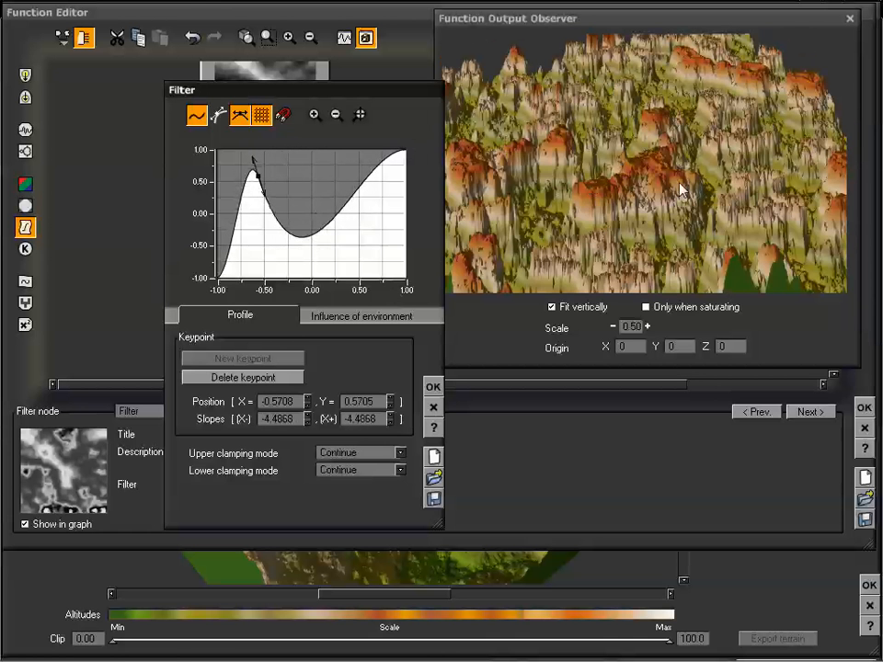
pyautogui.moveTo(641, 166); pyautogui.dragTo(672, 154)
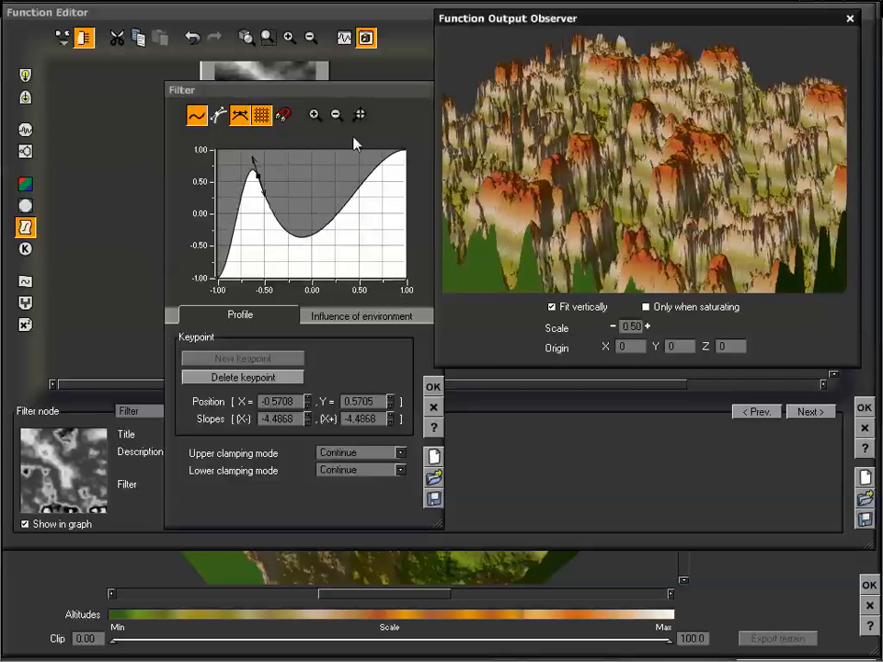
# Try the keypoint at about X -0.81, Y 0.57, and bring it to about X -0.04, Y 0.03 with a slope of about -0.43.
pyautogui.moveTo(254, 173); pyautogui.dragTo(236, 176)
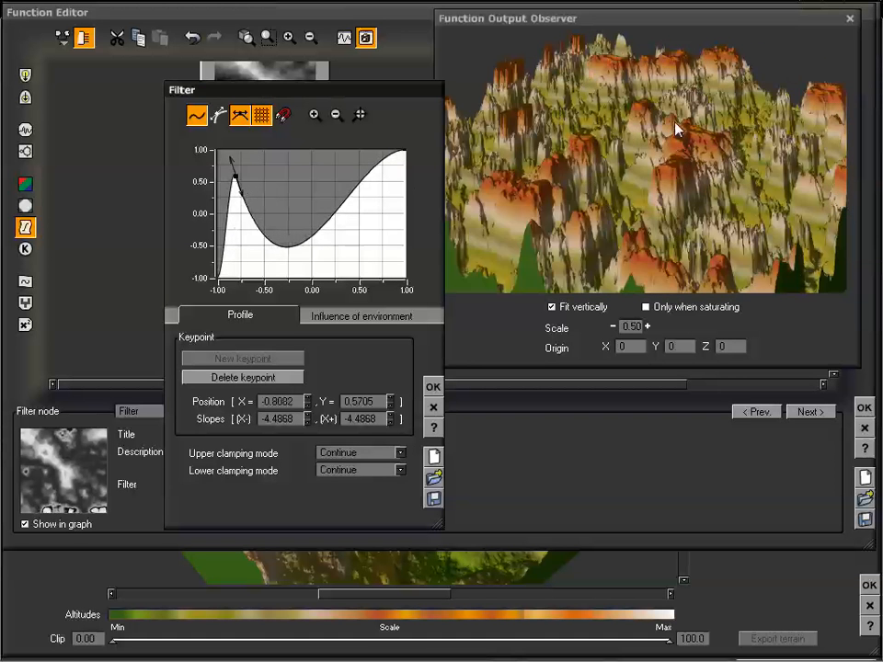
pyautogui.moveTo(680, 132); pyautogui.dragTo(671, 126)
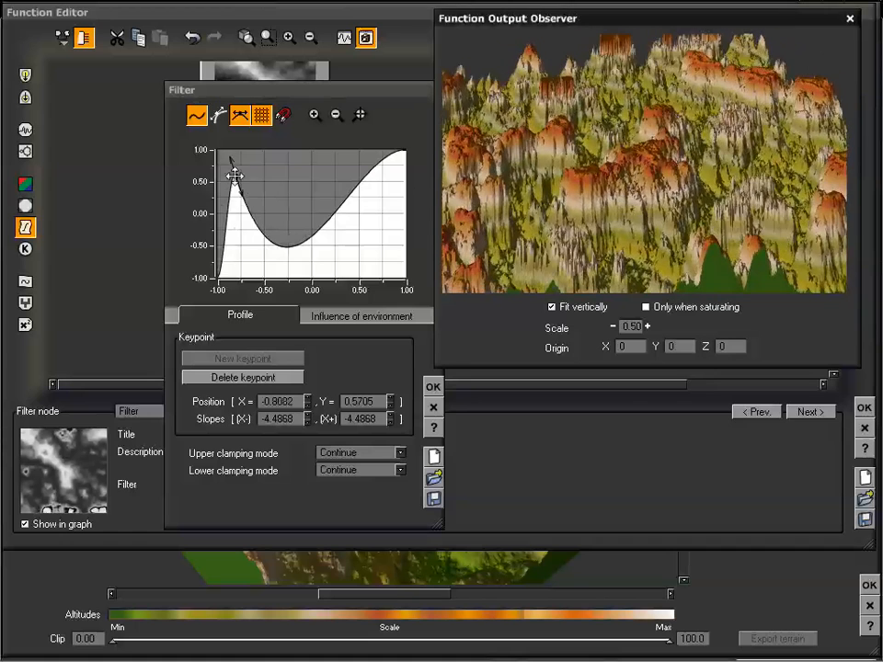
pyautogui.moveTo(233, 176); pyautogui.dragTo(326, 217)
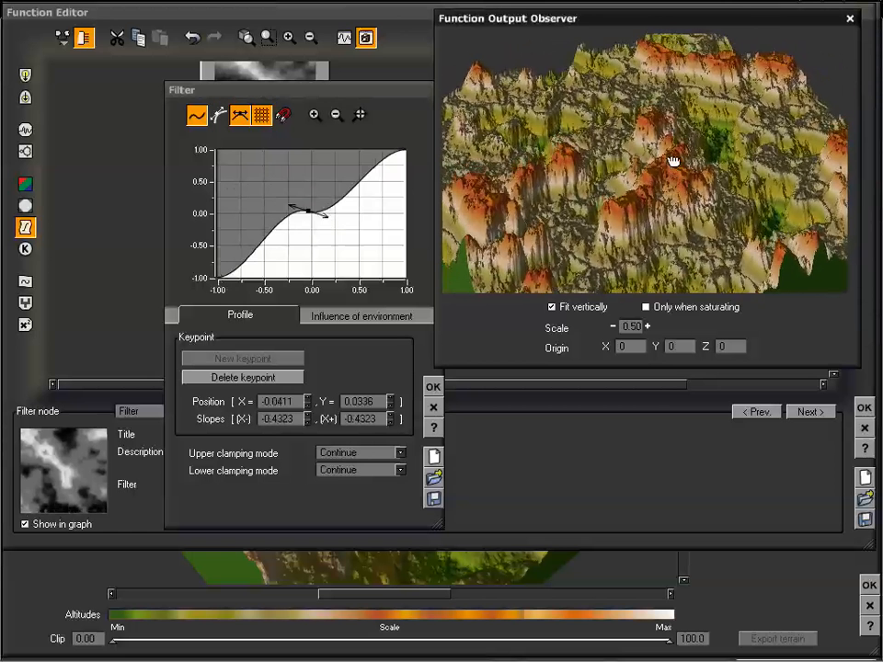
# Add a keypoint at the filter curve's start at X -1.00 and raise it to about Y 0.46.
pyautogui.click(256, 241)
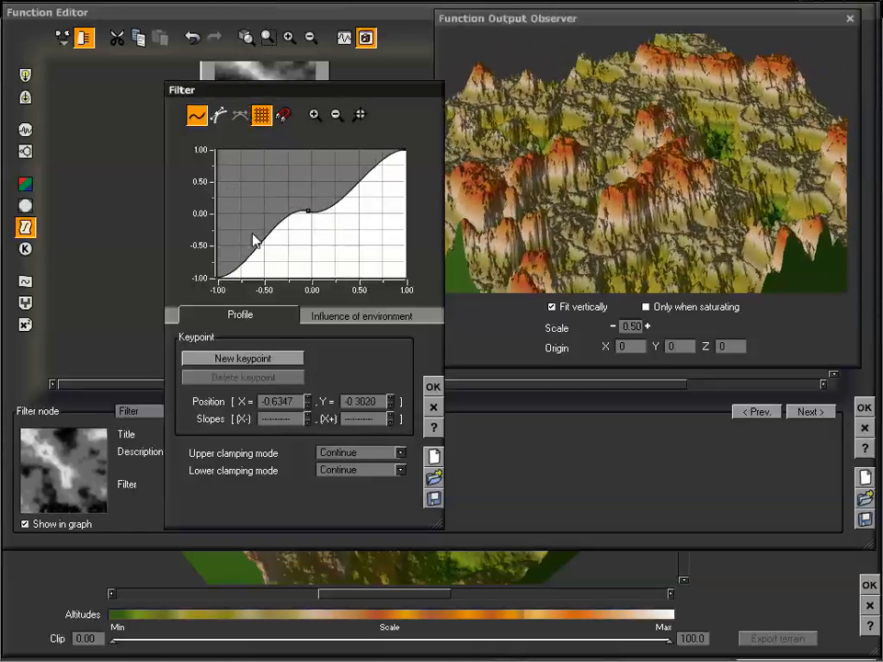
pyautogui.moveTo(253, 235); pyautogui.dragTo(212, 288)
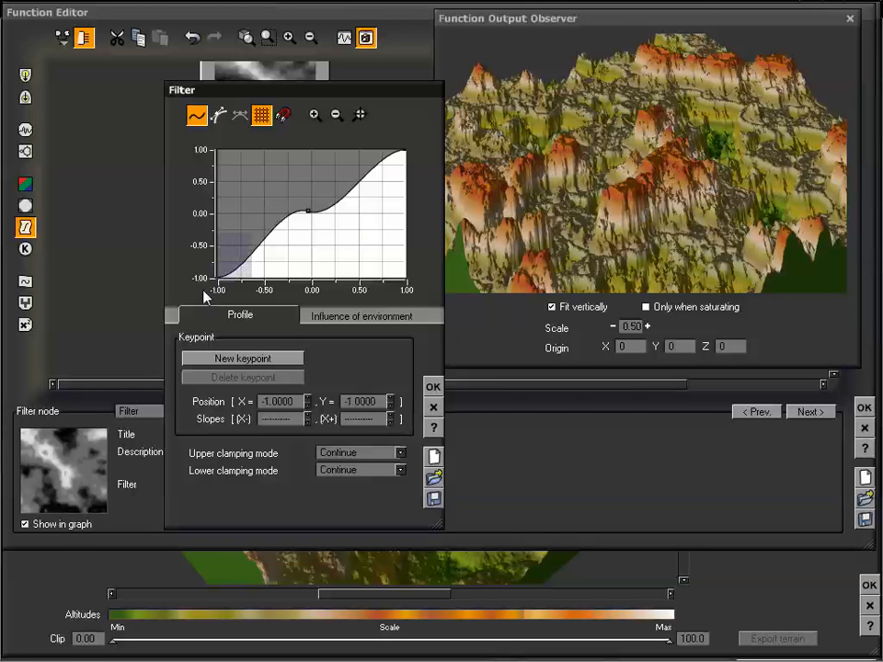
pyautogui.moveTo(204, 289); pyautogui.dragTo(205, 292)
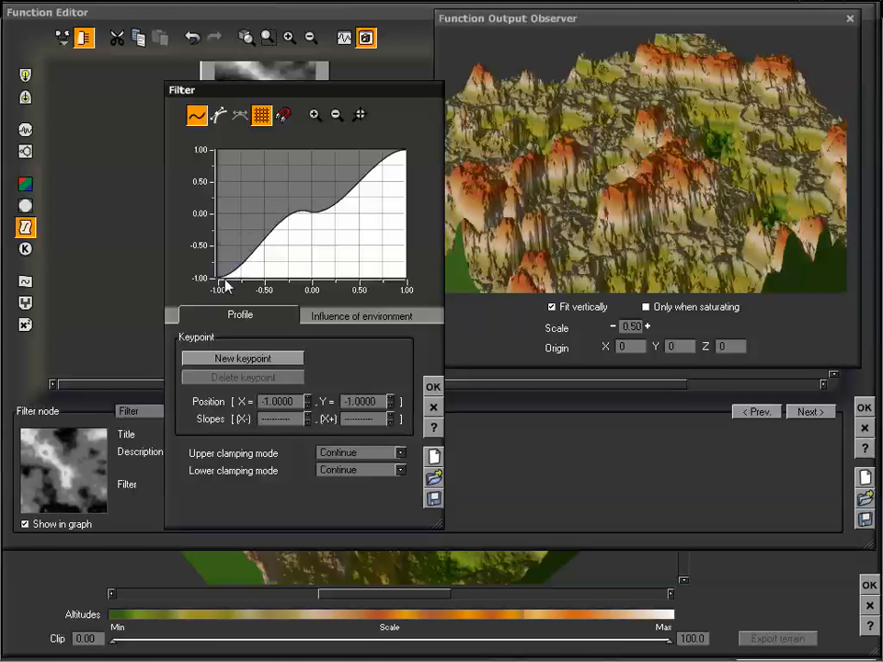
pyautogui.click(245, 359)
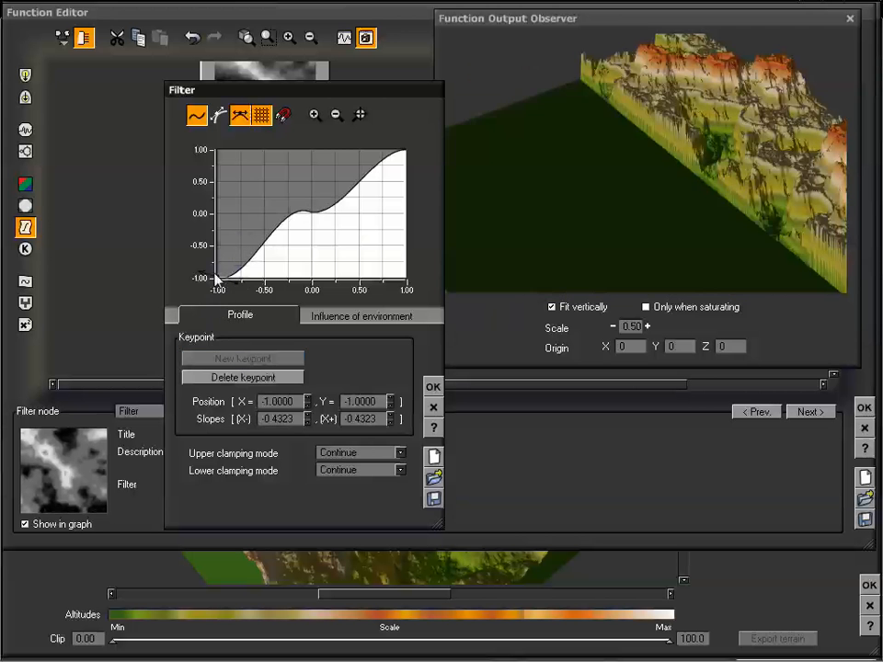
pyautogui.moveTo(217, 278); pyautogui.dragTo(188, 183)
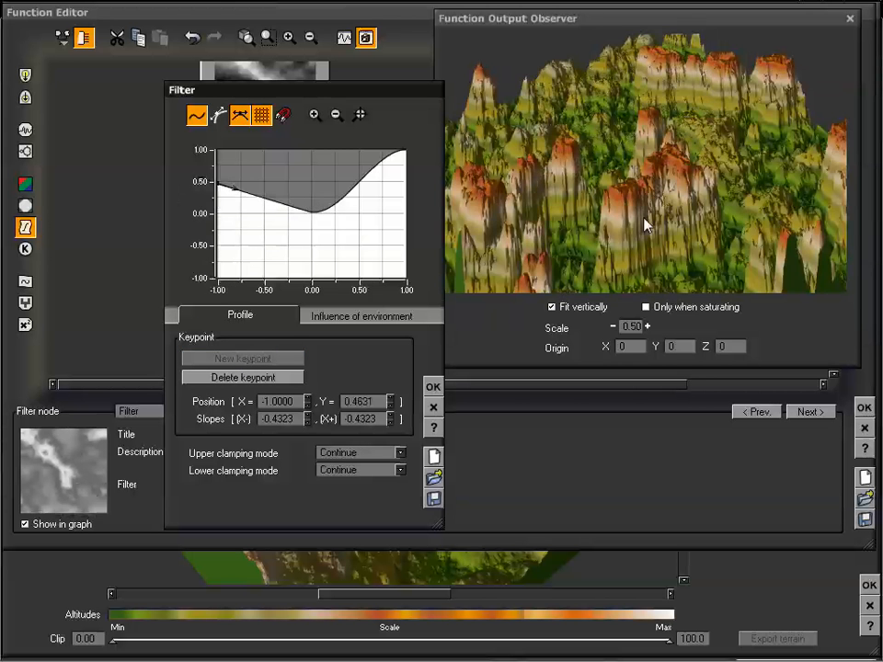
# Turn off vertical fitting in the output preview and inspect the terrain at its real height.
pyautogui.moveTo(645, 224); pyautogui.dragTo(676, 193)
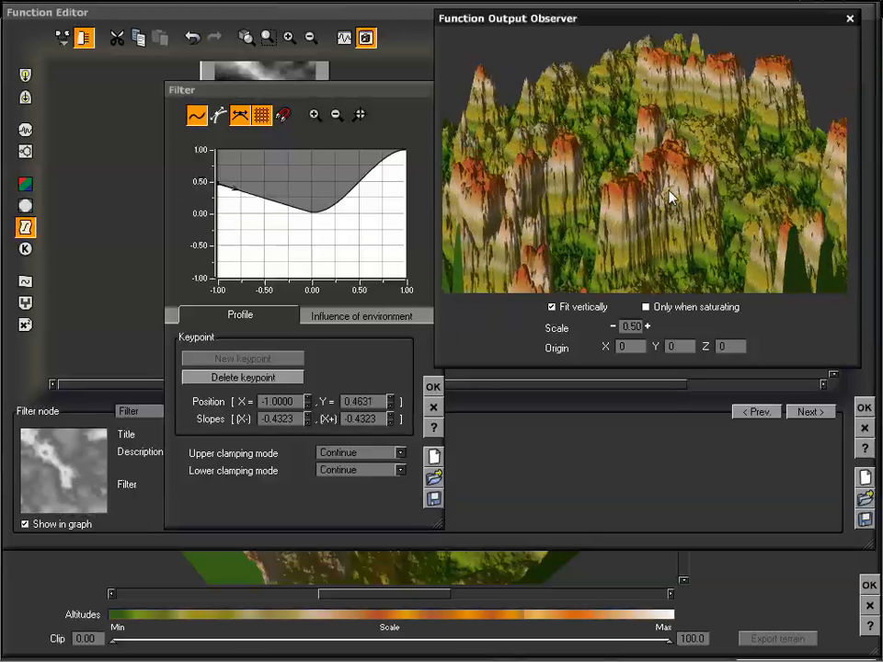
pyautogui.click(553, 307)
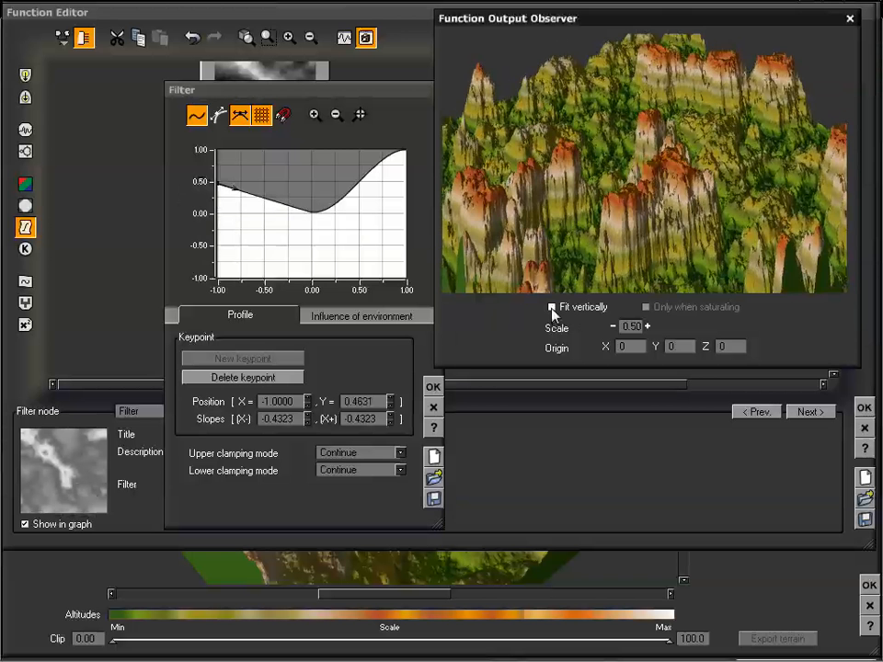
pyautogui.moveTo(636, 175); pyautogui.dragTo(656, 143)
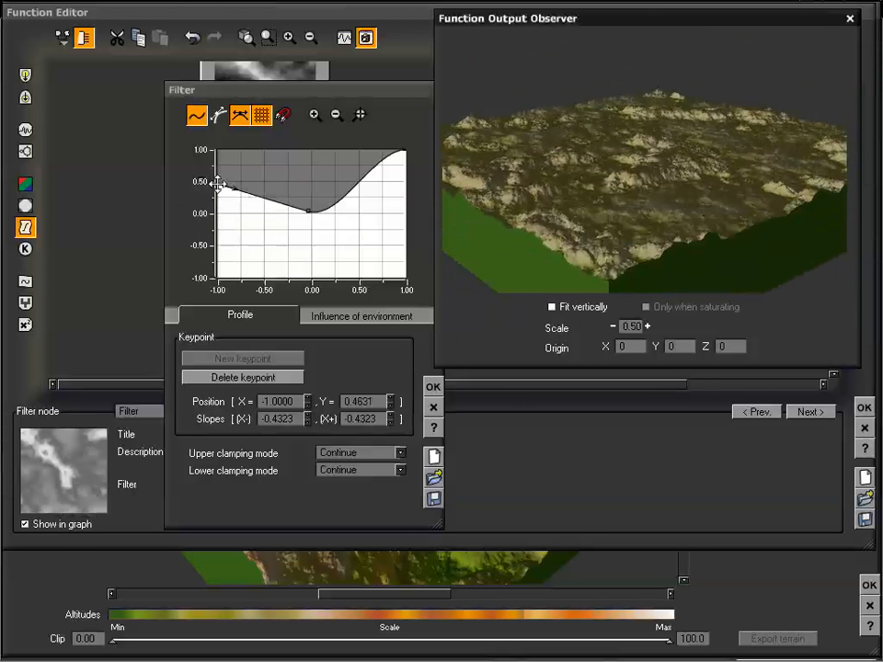
# Lower the start keypoint at X -1.00 to Y -1.00, and raise it to Y 1.00 to compare the terrain.
pyautogui.moveTo(217, 184); pyautogui.dragTo(190, 290)
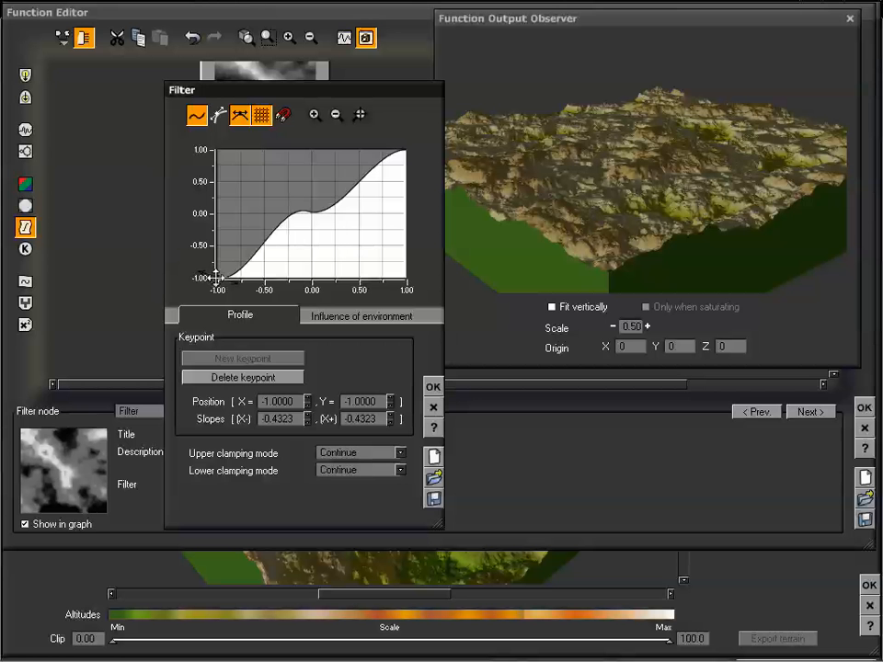
pyautogui.moveTo(218, 276); pyautogui.dragTo(170, 95)
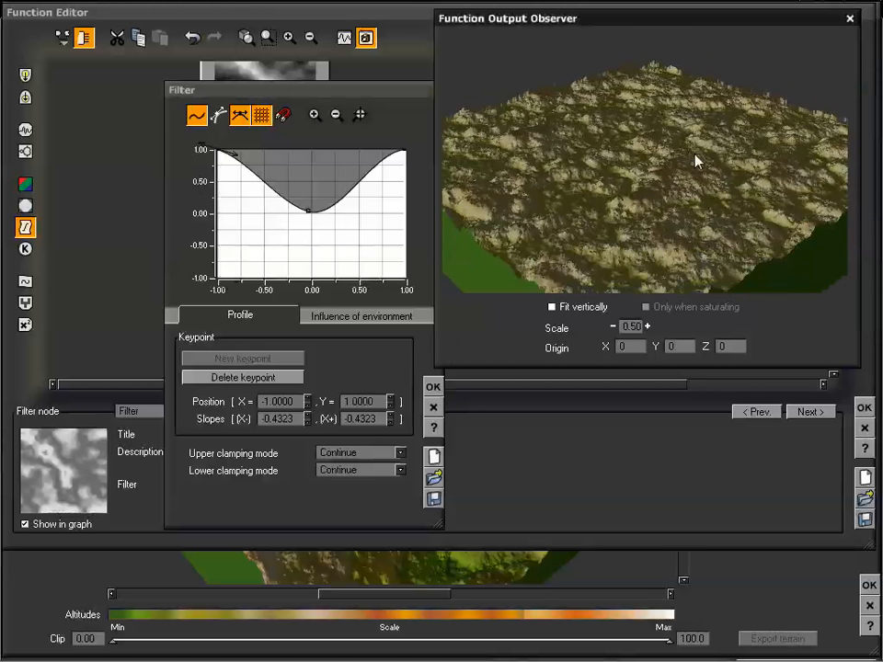
# Raise the middle keypoint to about X -0.03, Y 0.79 and turn vertical fitting of the preview back on.
pyautogui.moveTo(305, 212); pyautogui.dragTo(307, 164)
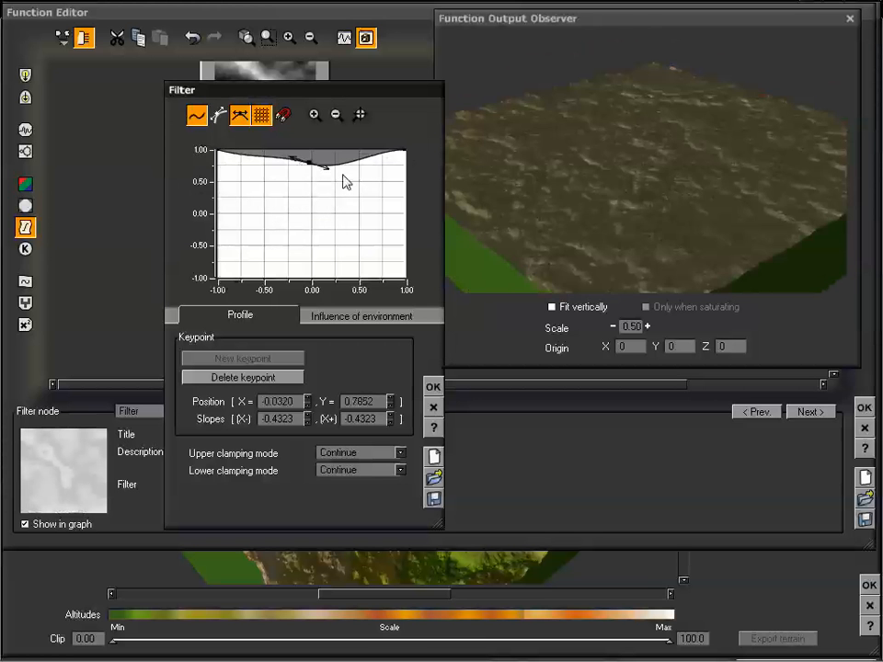
pyautogui.moveTo(638, 145)
pyautogui.mouseDown()
pyautogui.moveTo(645, 154)
pyautogui.moveTo(640, 143)
pyautogui.mouseUp()
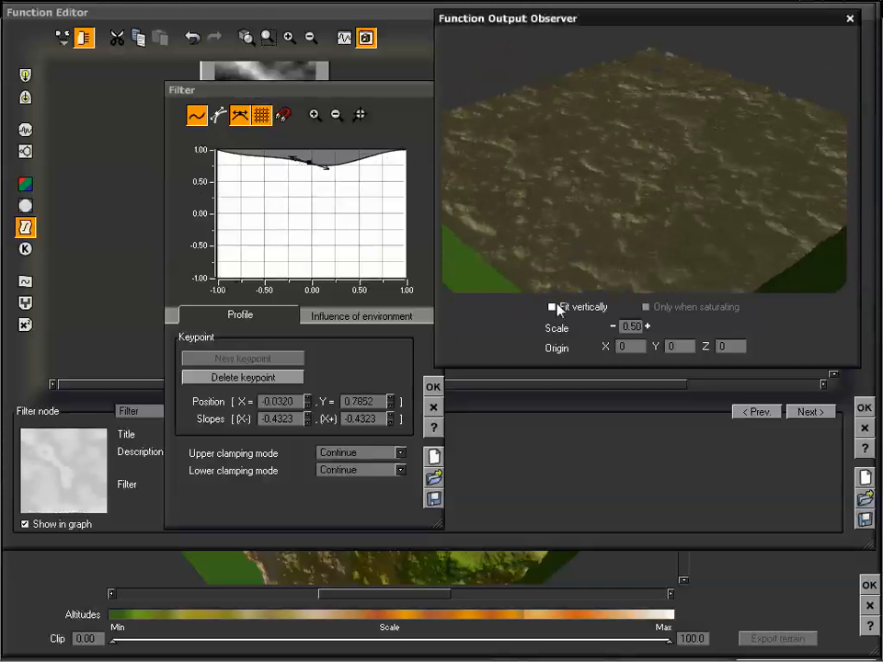
pyautogui.click(553, 309)
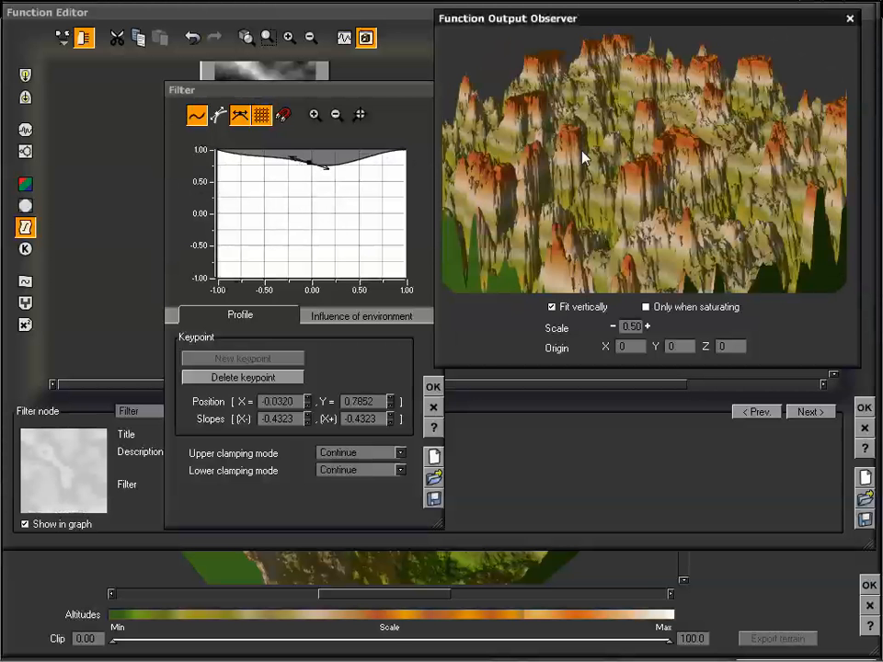
# Return the start keypoint to Y -1.00 and move the middle keypoint to about X 0.07, Y 0.21.
pyautogui.moveTo(218, 150); pyautogui.dragTo(192, 309)
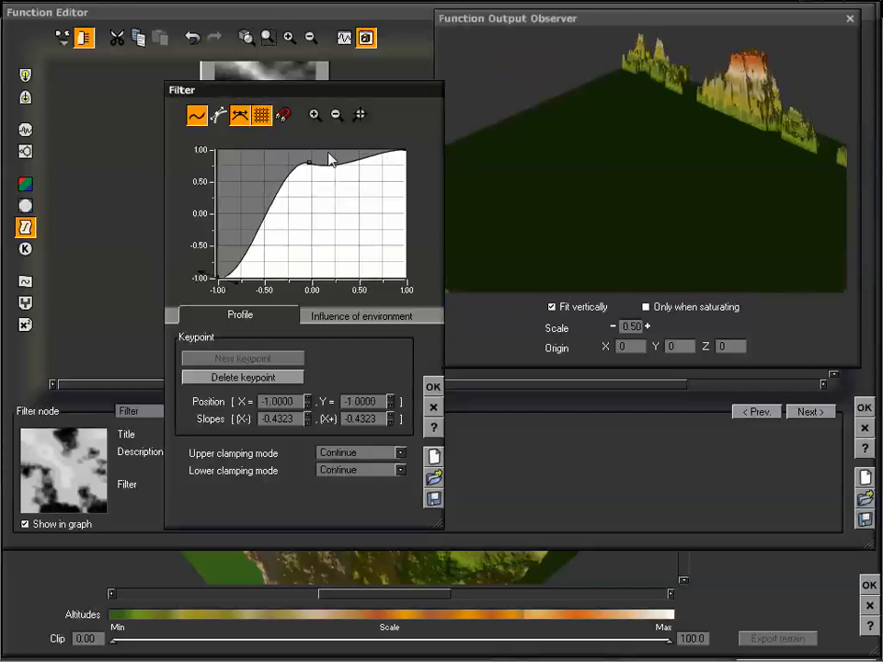
pyautogui.moveTo(312, 164); pyautogui.dragTo(317, 201)
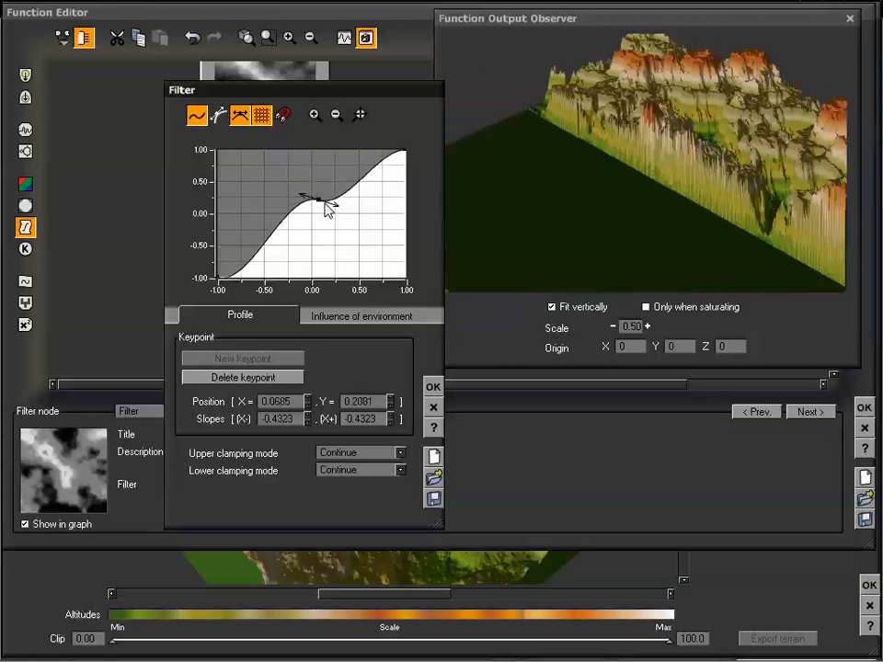
pyautogui.moveTo(638, 160); pyautogui.dragTo(624, 195)
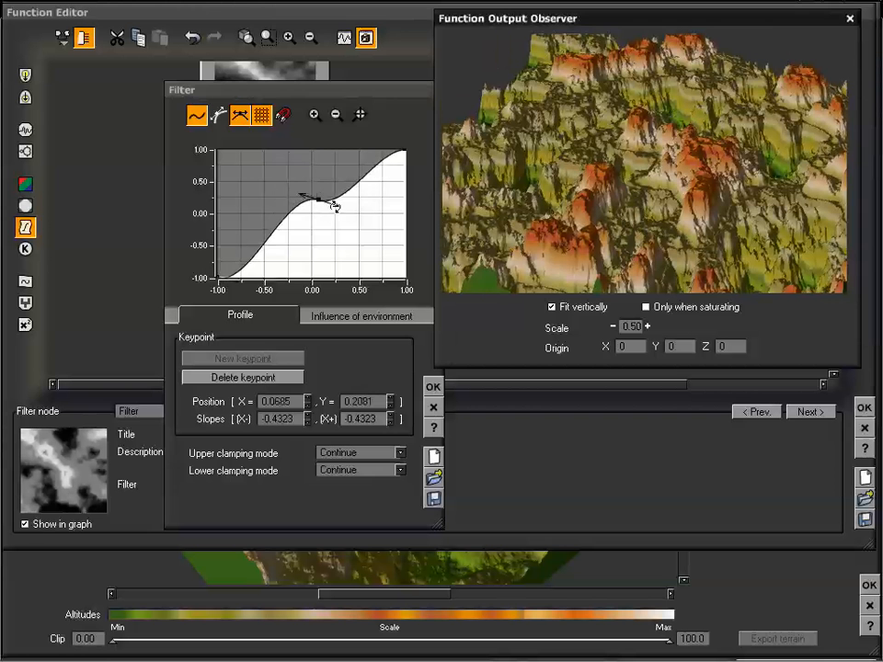
# Flatten the middle keypoint of the filter curve to a slope of about -0.27 and inspect the terrain preview from several angles.
pyautogui.moveTo(336, 207); pyautogui.dragTo(337, 202)
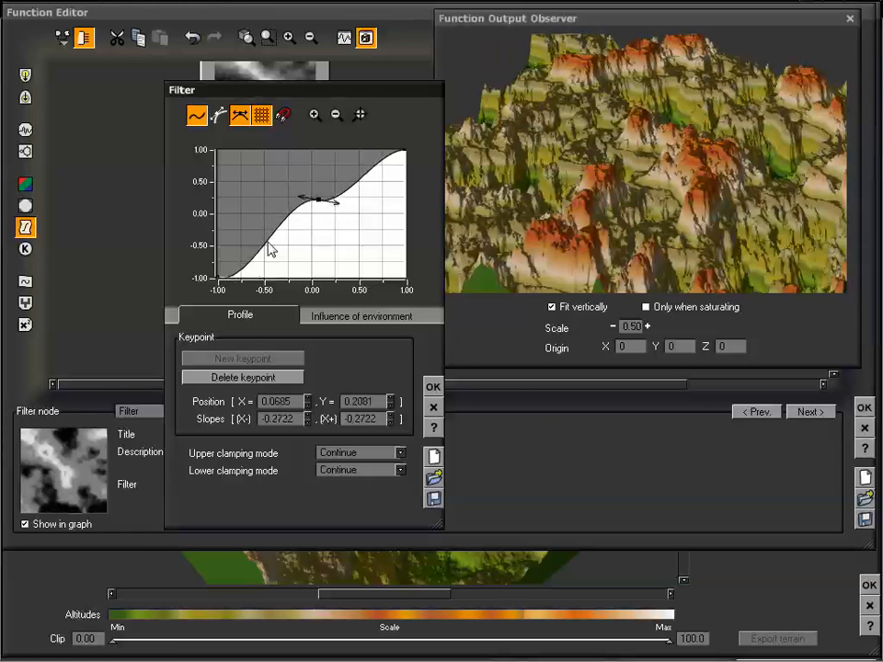
pyautogui.moveTo(608, 202); pyautogui.dragTo(538, 193)
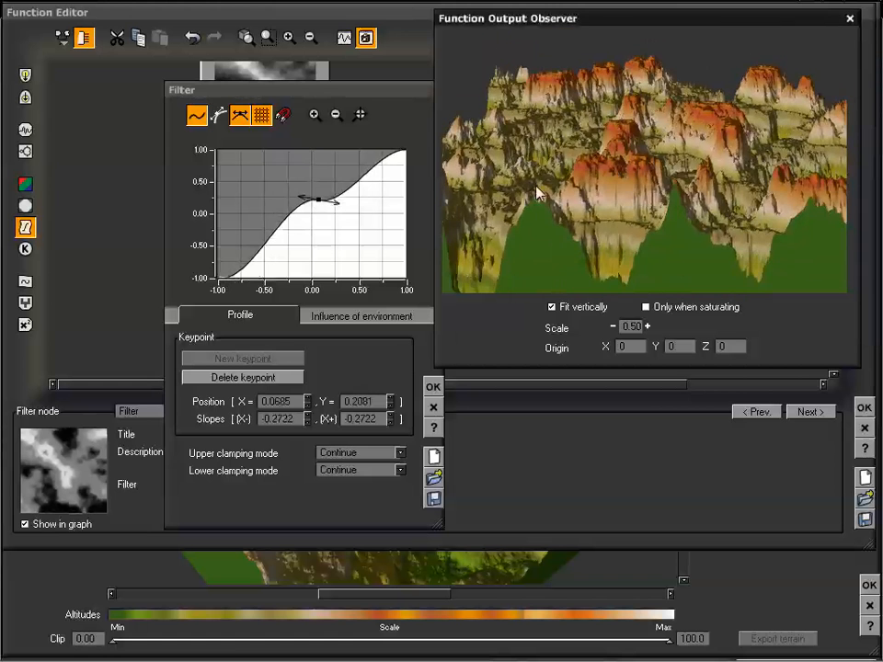
pyautogui.moveTo(673, 109); pyautogui.dragTo(643, 130)
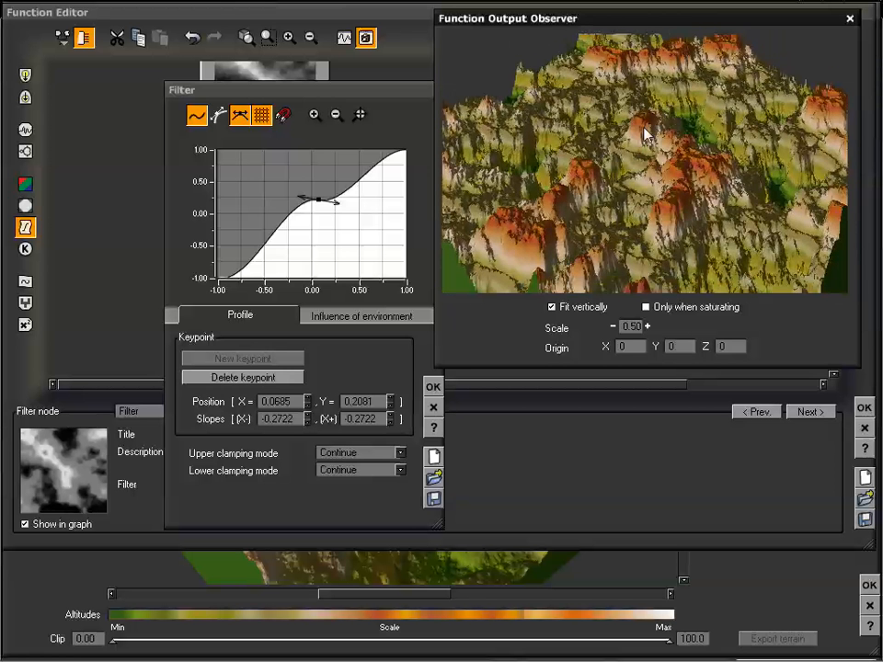
# Add a second keypoint to the filter curve, left of the middle one, and place it at about X -0.22, Y -0.52.
pyautogui.click(262, 208)
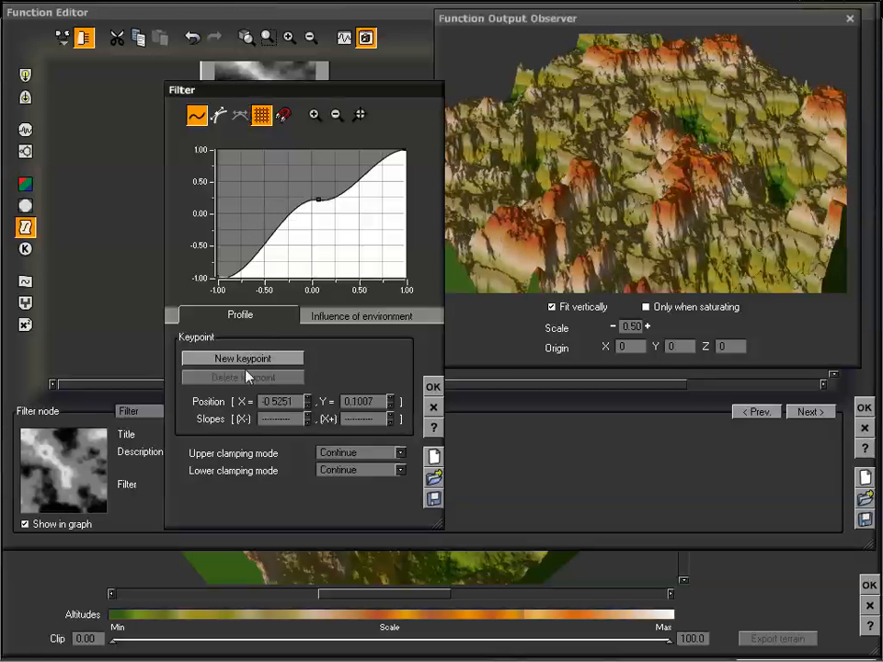
pyautogui.click(244, 358)
pyautogui.click(262, 207)
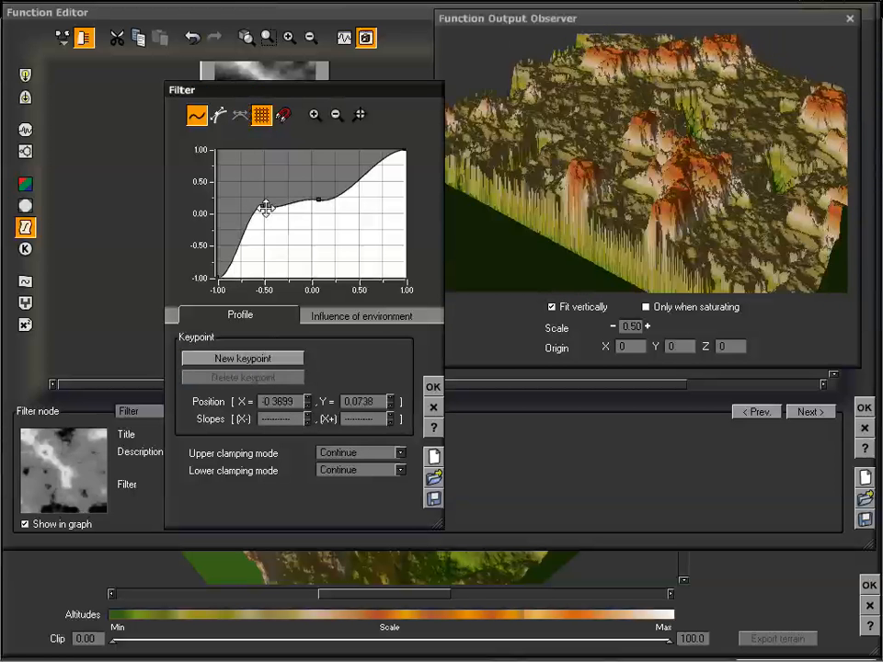
pyautogui.click(264, 205)
pyautogui.moveTo(278, 205); pyautogui.dragTo(291, 248)
# Move the original middle keypoint up to about X 0.21, Y 0.49 and inspect the terrain preview from different angles.
pyautogui.click(317, 199)
pyautogui.moveTo(318, 198); pyautogui.dragTo(331, 182)
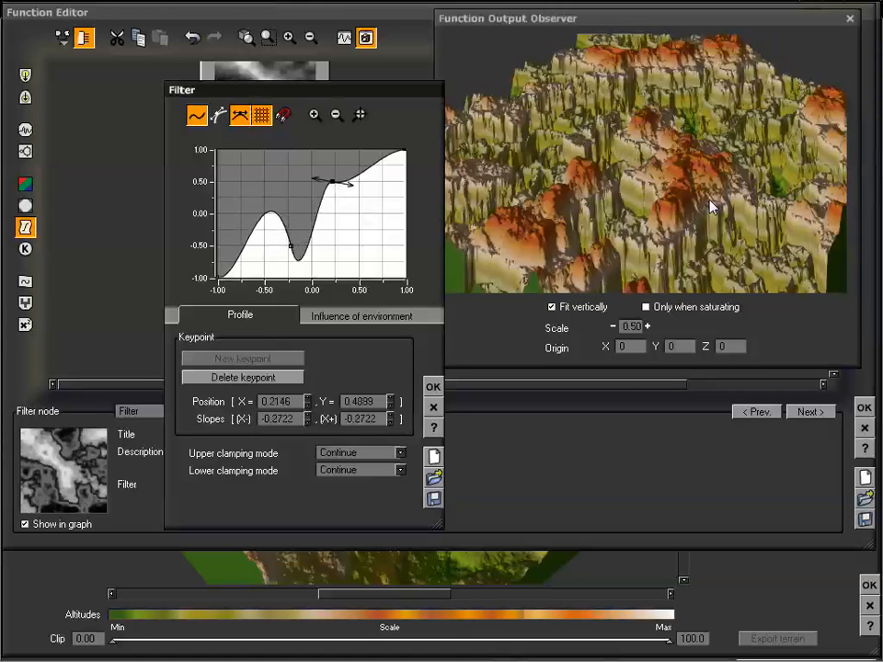
pyautogui.moveTo(736, 162); pyautogui.dragTo(549, 177)
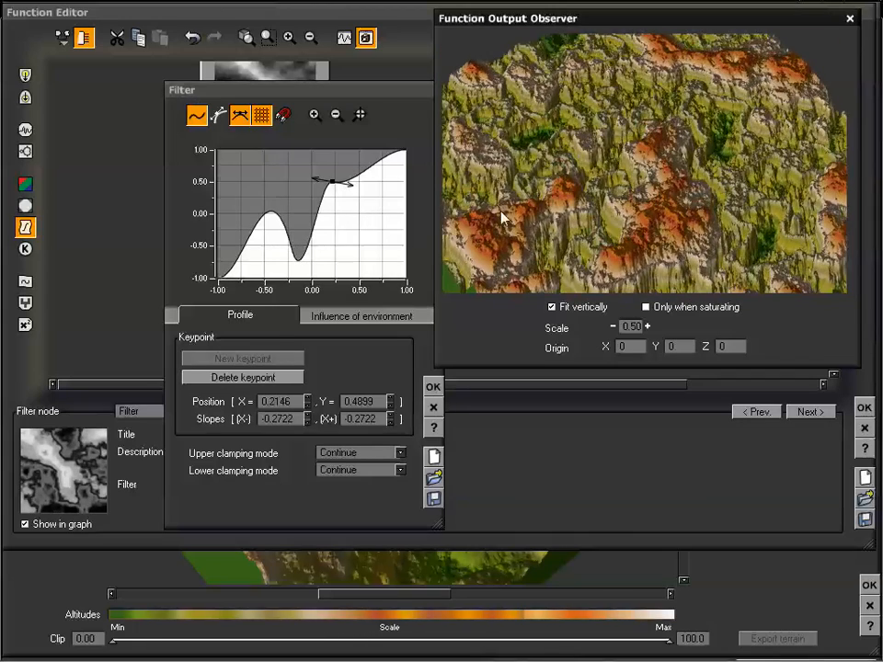
pyautogui.moveTo(501, 216); pyautogui.dragTo(542, 176)
pyautogui.moveTo(497, 138); pyautogui.dragTo(627, 191)
# Raise the upper keypoint of the curve to about X 0.72, Y 0.80, checking the terrain preview along the way.
pyautogui.moveTo(333, 183); pyautogui.dragTo(363, 163)
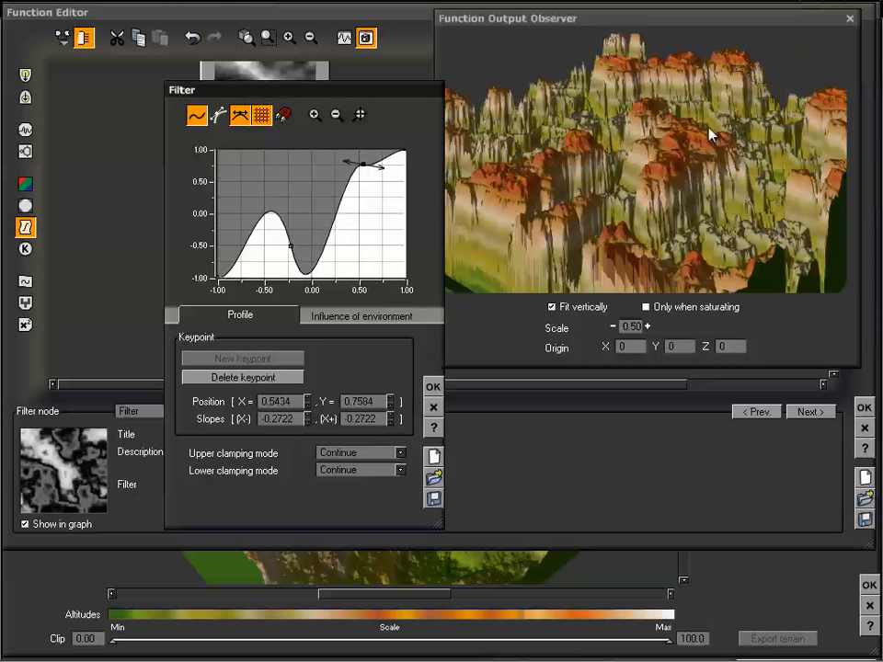
pyautogui.moveTo(714, 133); pyautogui.dragTo(647, 140)
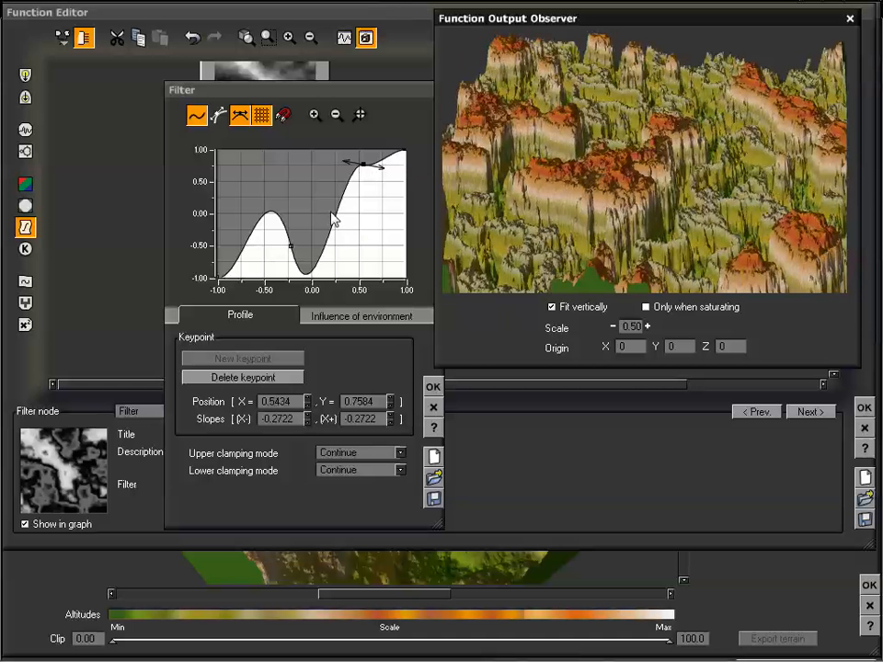
pyautogui.moveTo(366, 174)
pyautogui.mouseDown()
pyautogui.moveTo(384, 171)
pyautogui.moveTo(377, 176)
pyautogui.mouseUp()
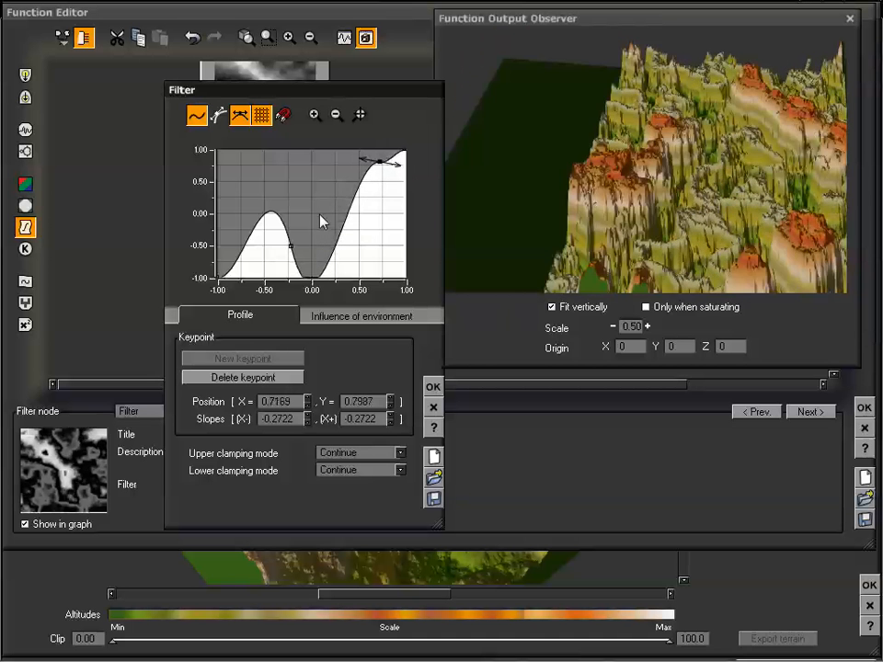
# Soften the slope of the lower keypoint to about -1.96 and inspect the resulting terrain.
pyautogui.click(291, 246)
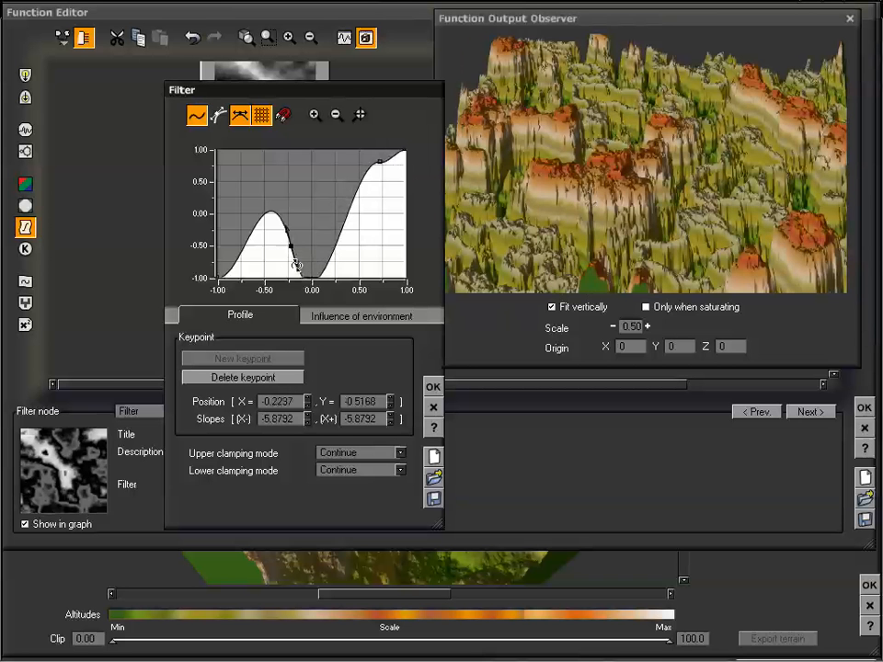
pyautogui.moveTo(296, 269)
pyautogui.mouseDown()
pyautogui.moveTo(300, 252)
pyautogui.moveTo(300, 260)
pyautogui.mouseUp()
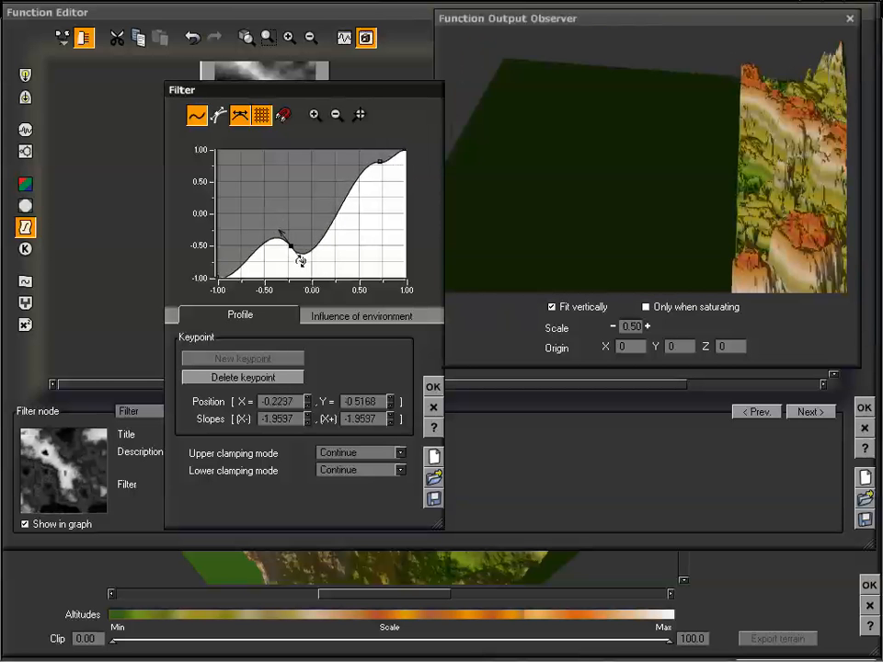
pyautogui.moveTo(674, 156); pyautogui.dragTo(654, 150)
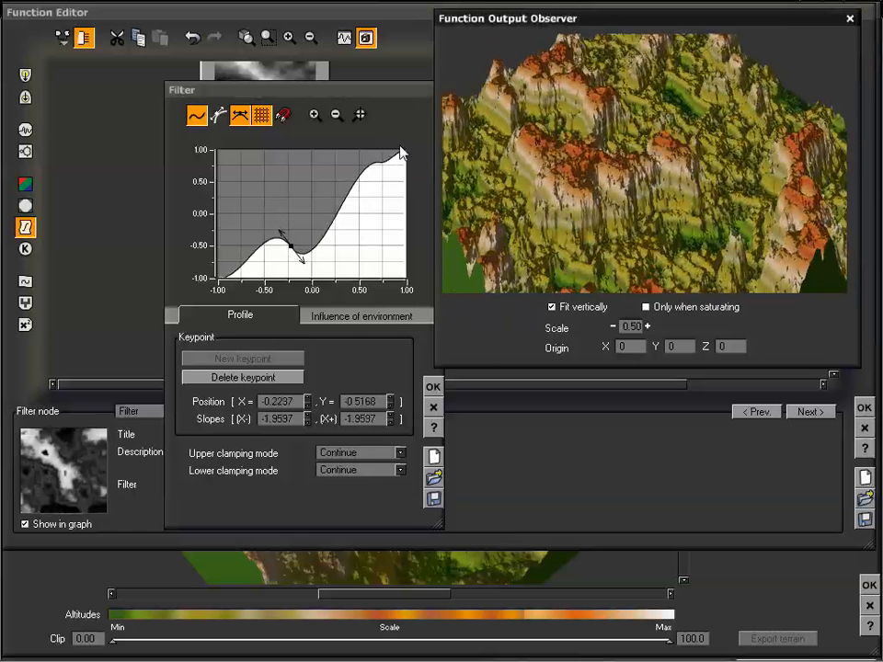
# Look at the filter's environment influence settings, then discard the curve edits and check the unfiltered terrain.
pyautogui.click(333, 317)
pyautogui.click(257, 317)
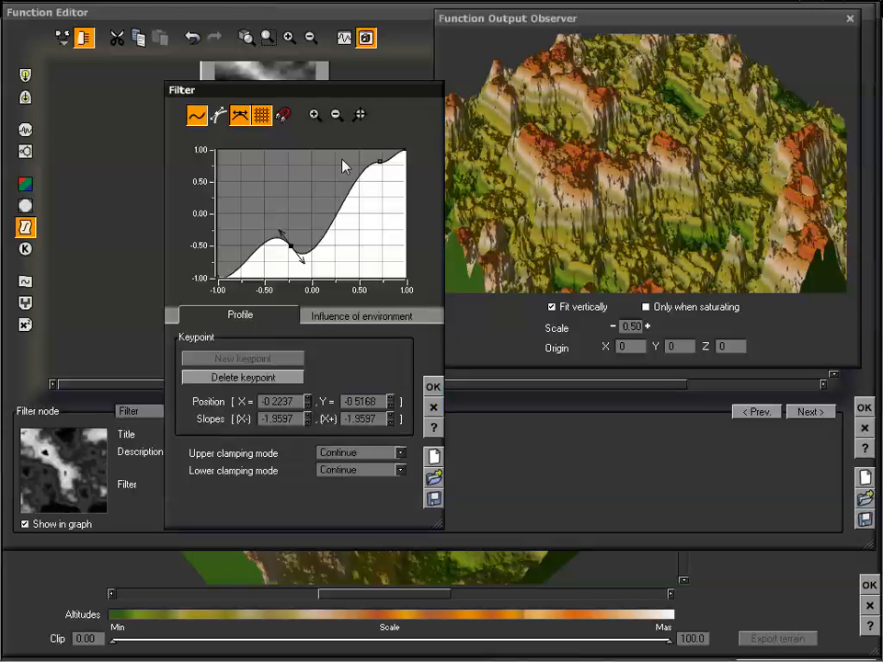
pyautogui.click(433, 408)
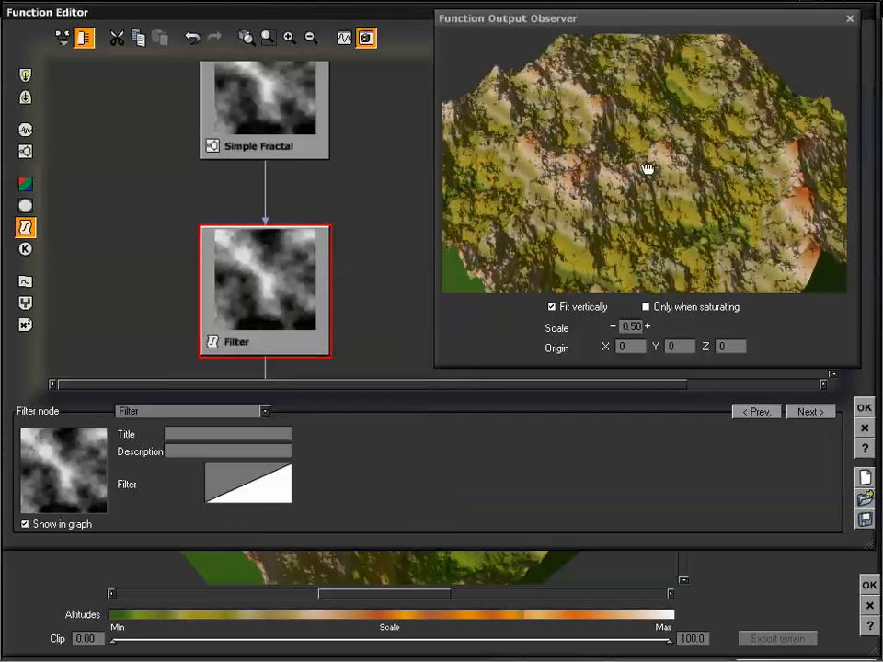
pyautogui.moveTo(647, 168); pyautogui.dragTo(647, 150)
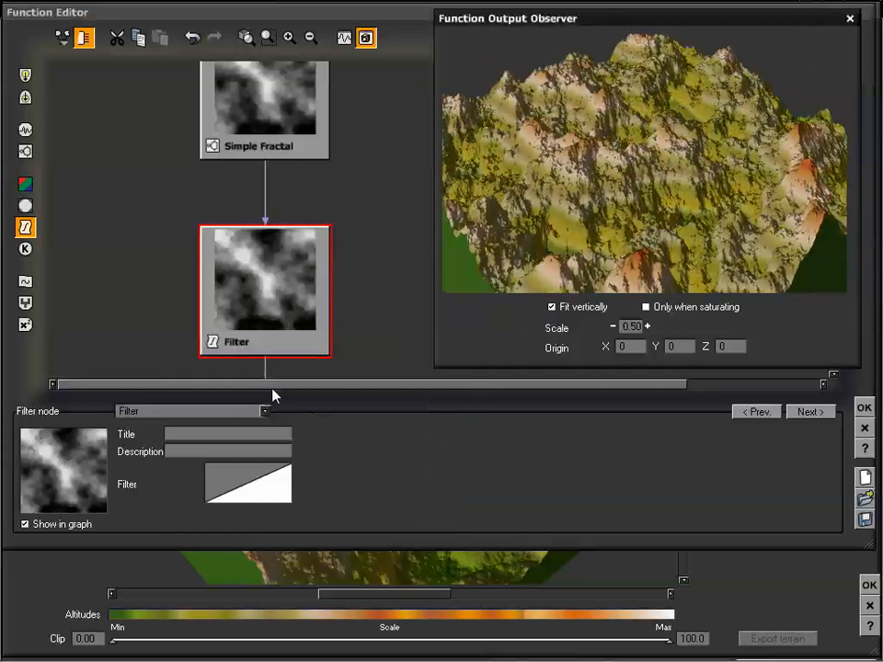
# Change the Filter node's type to Partial Filter.
pyautogui.moveTo(373, 289); pyautogui.dragTo(375, 252)
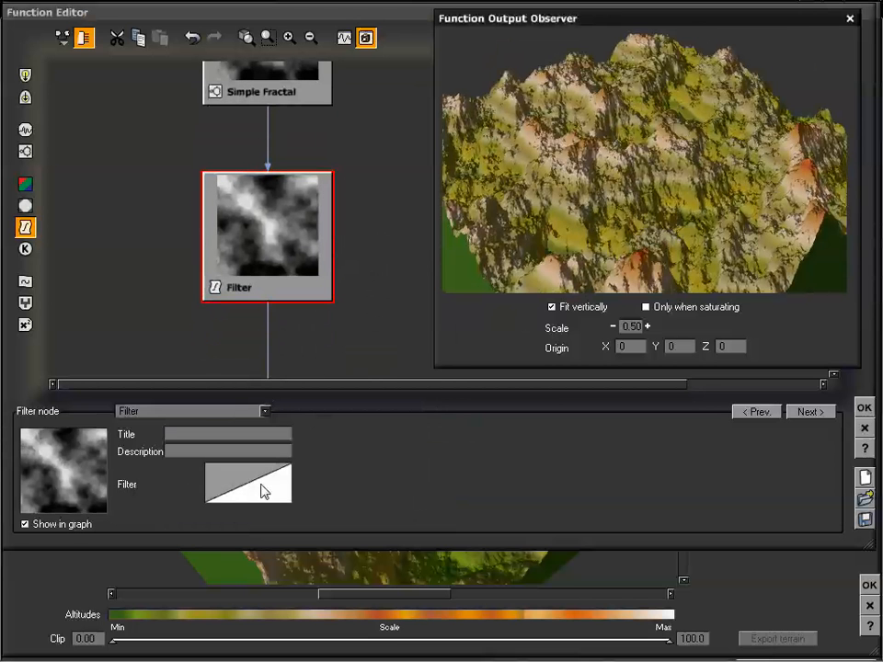
pyautogui.click(264, 412)
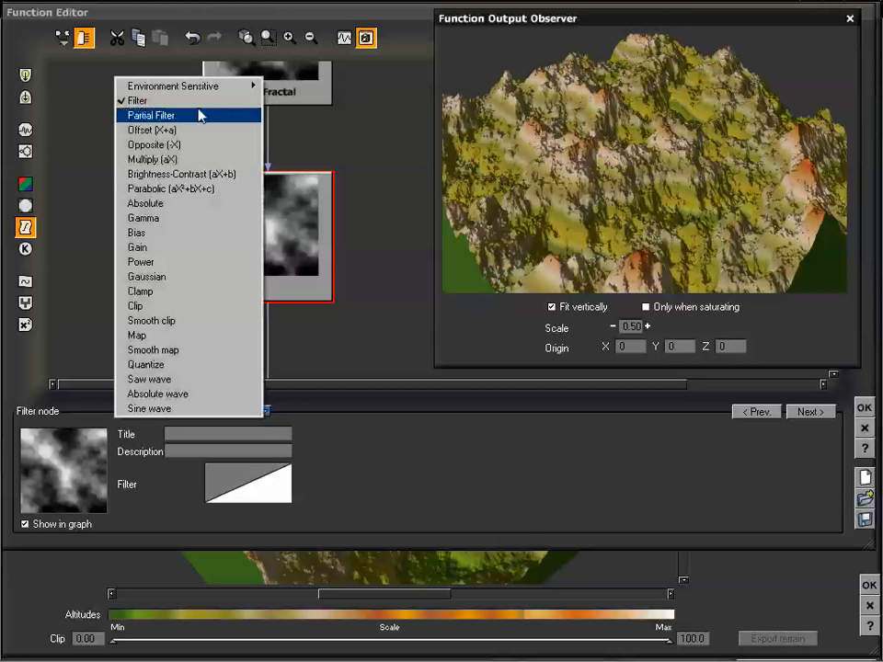
pyautogui.click(231, 115)
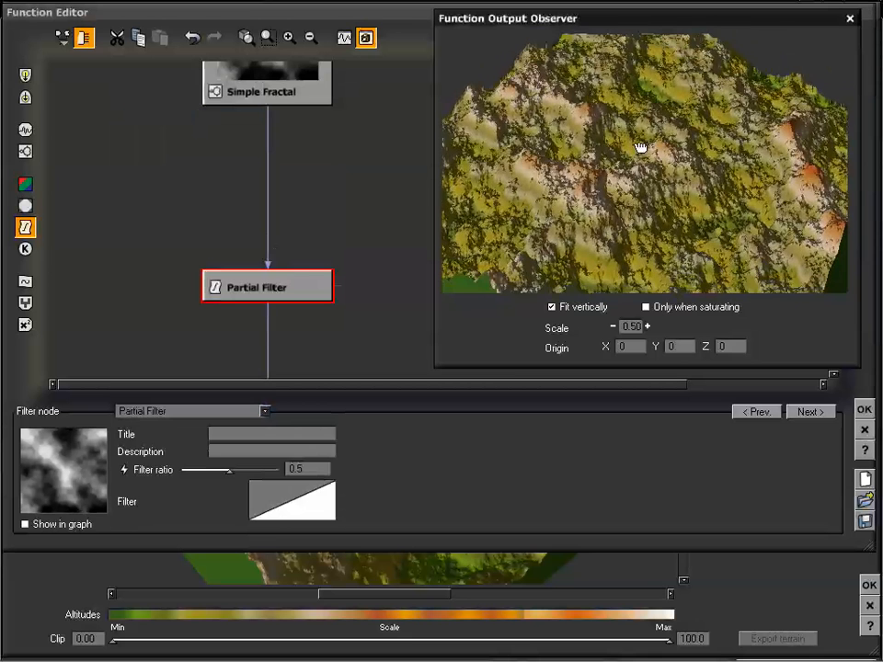
pyautogui.moveTo(642, 152); pyautogui.dragTo(641, 178)
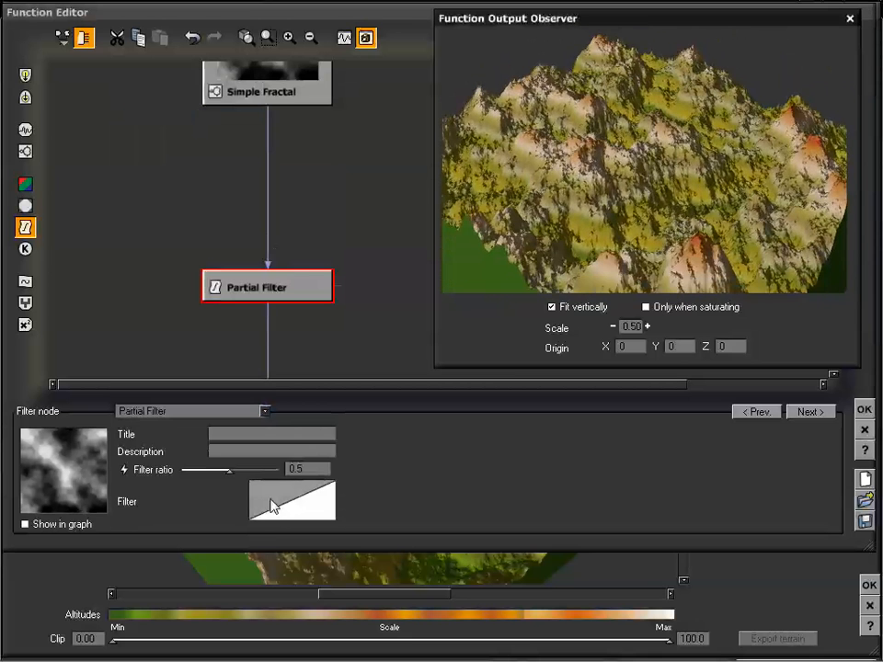
# Edit the partial filter's curve: smooth it, add a keypoint with slope about -2.14 at about X 0.26, Y -0.34, and accept it.
pyautogui.rightClick(289, 506)
pyautogui.click(316, 508)
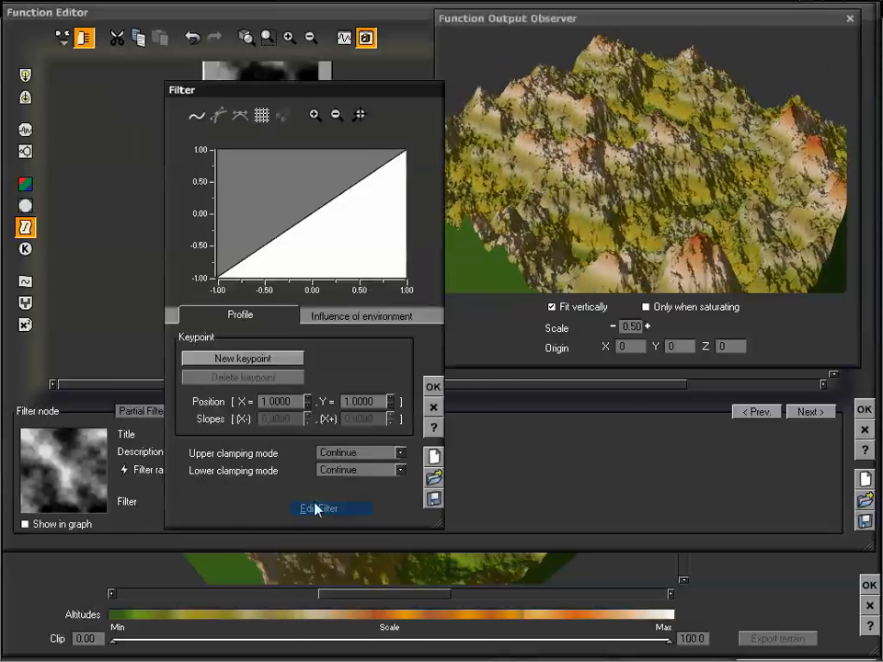
pyautogui.click(342, 196)
pyautogui.click(196, 116)
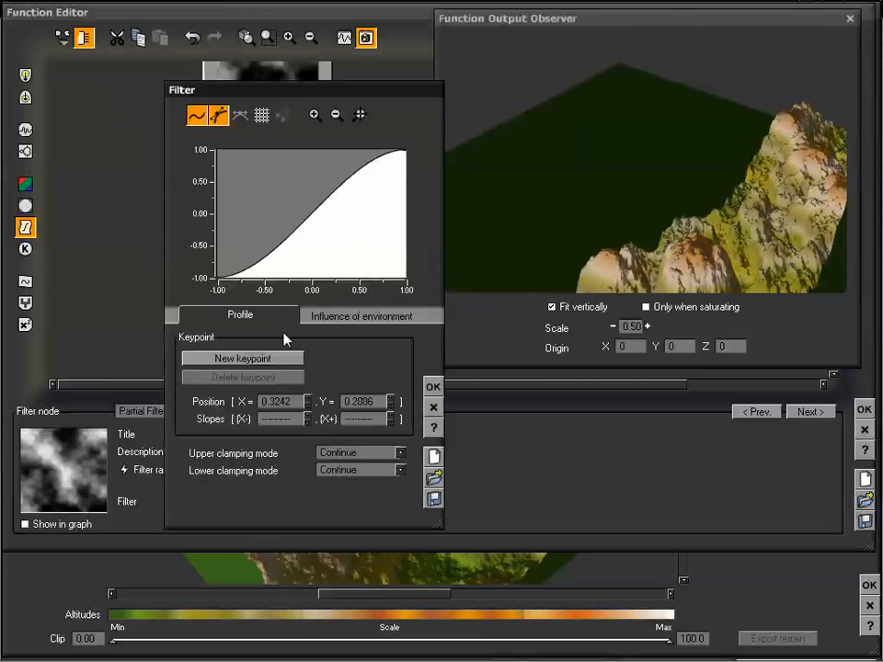
pyautogui.click(257, 359)
pyautogui.moveTo(331, 198); pyautogui.dragTo(341, 242)
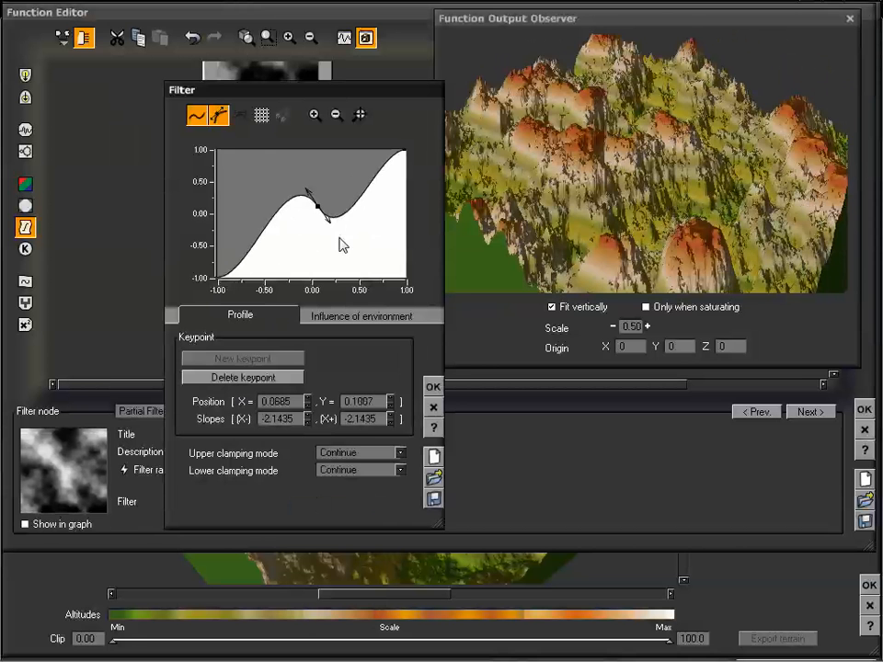
pyautogui.moveTo(318, 205); pyautogui.dragTo(338, 236)
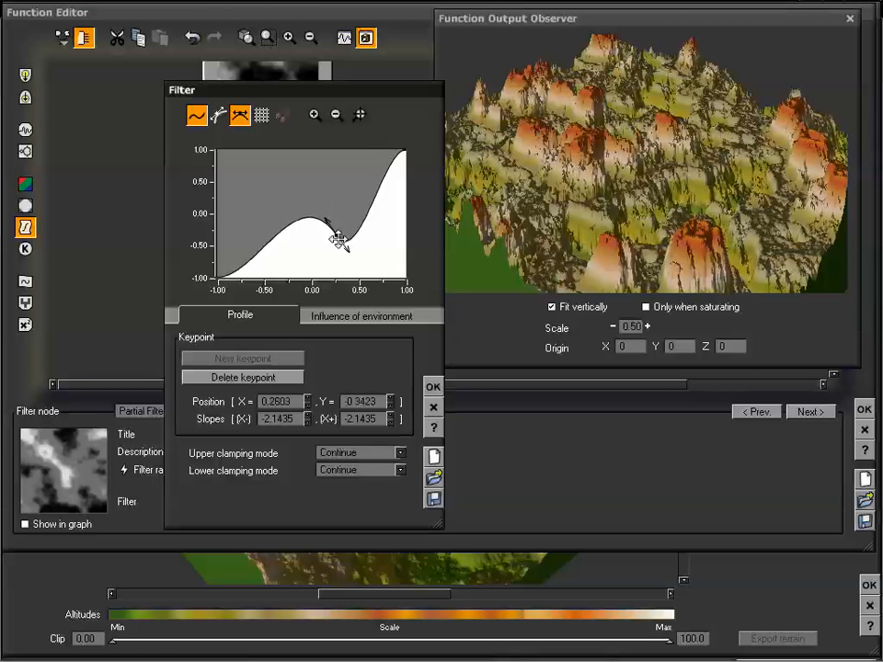
pyautogui.click(432, 386)
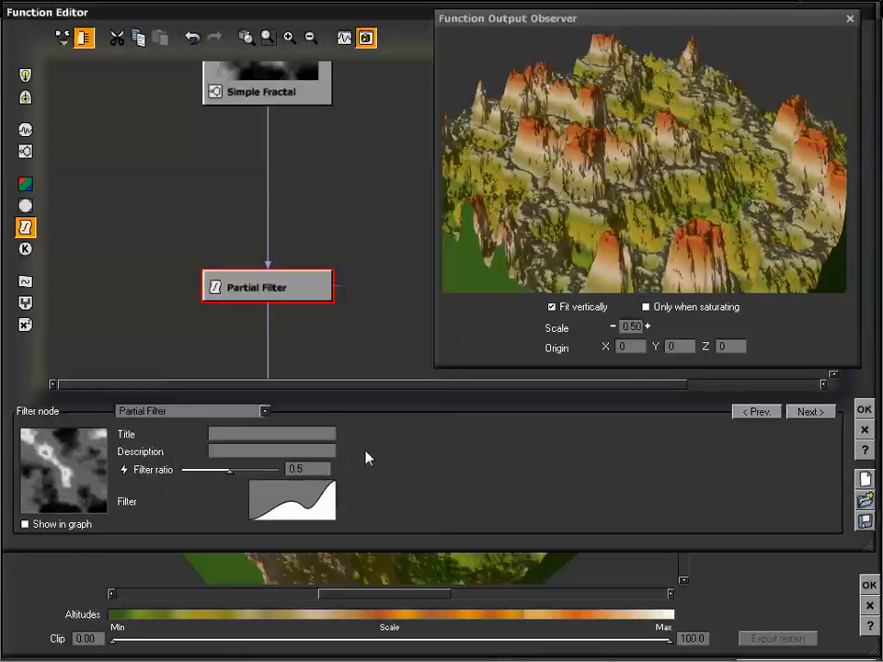
# Try the filter ratio at 1, 0 and about 0.26, leave it at about 0.73, and inspect the terrain.
pyautogui.moveTo(597, 171)
pyautogui.mouseDown()
pyautogui.moveTo(600, 182)
pyautogui.moveTo(591, 167)
pyautogui.moveTo(597, 176)
pyautogui.mouseUp()
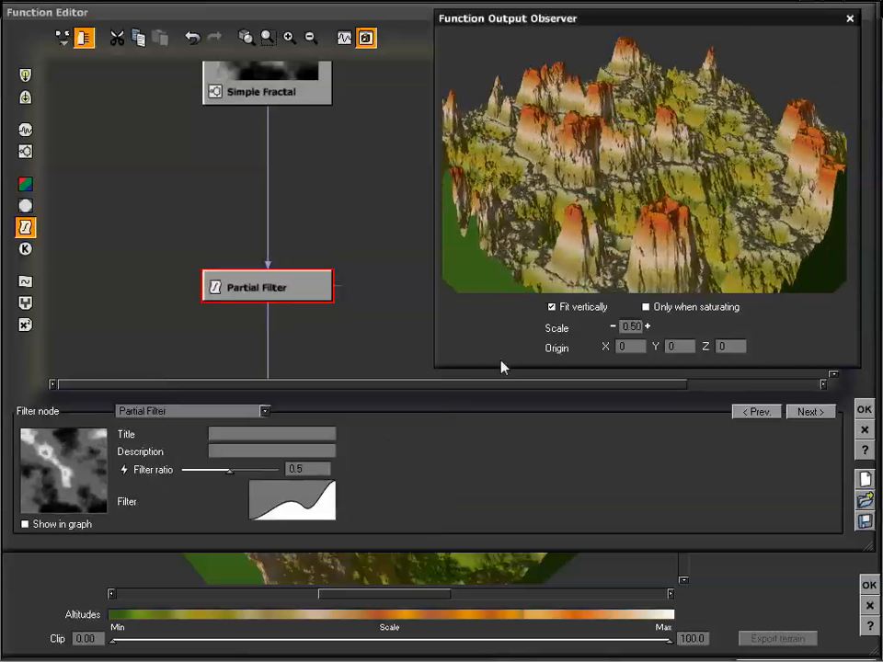
pyautogui.moveTo(664, 132)
pyautogui.mouseDown()
pyautogui.moveTo(668, 151)
pyautogui.moveTo(668, 137)
pyautogui.mouseUp()
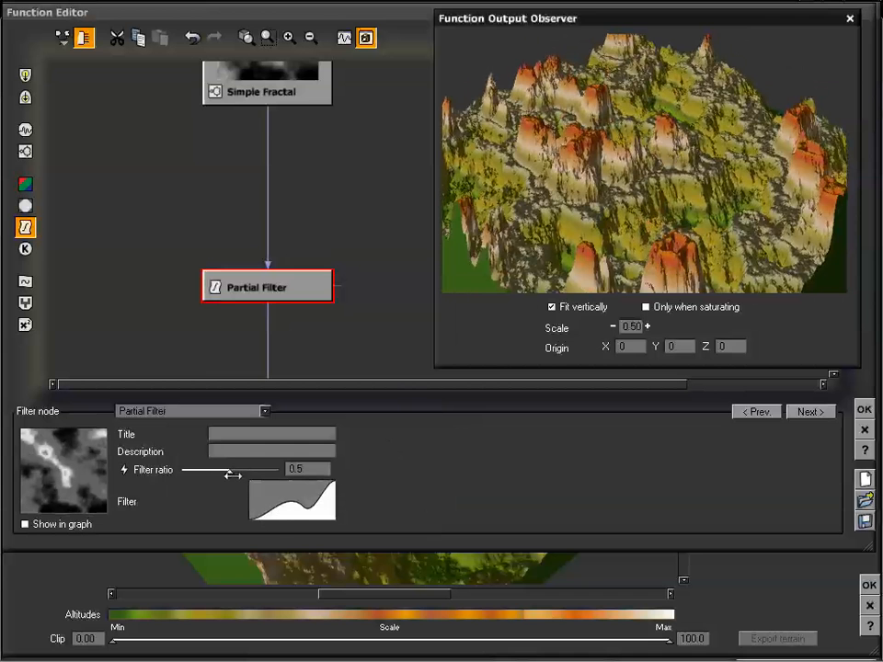
pyautogui.moveTo(229, 470); pyautogui.dragTo(281, 470)
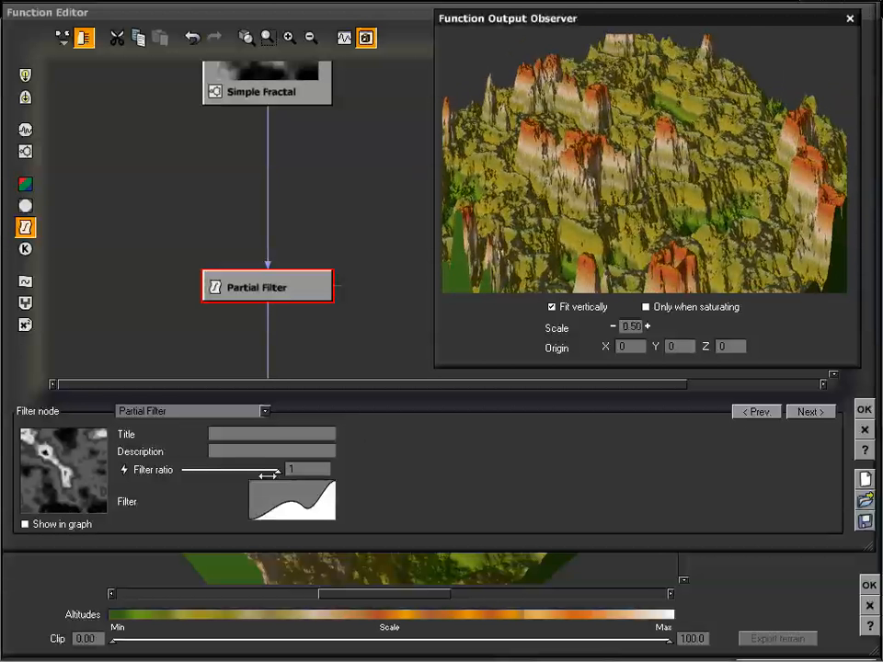
pyautogui.moveTo(267, 474); pyautogui.dragTo(183, 473)
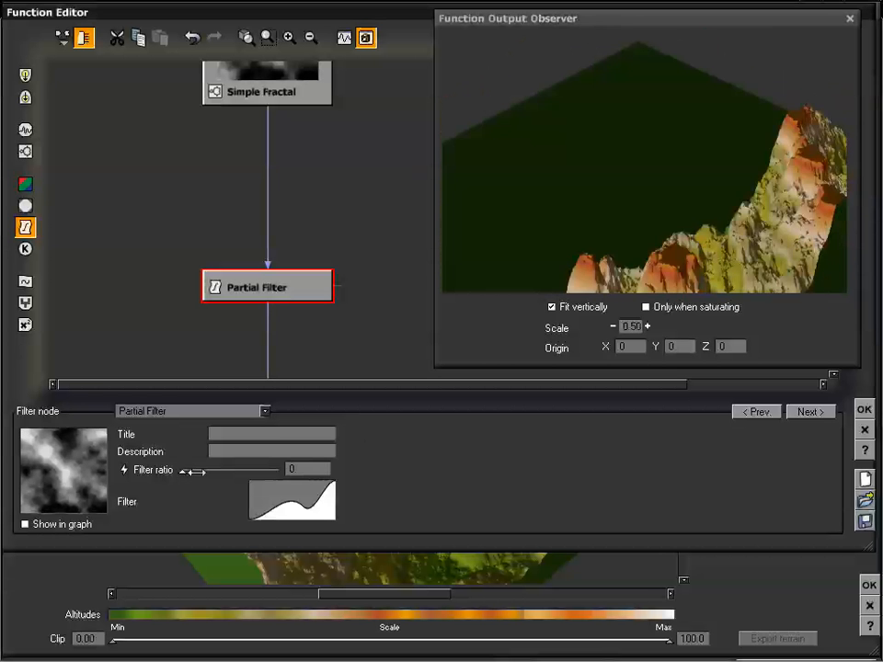
pyautogui.moveTo(198, 469); pyautogui.dragTo(211, 472)
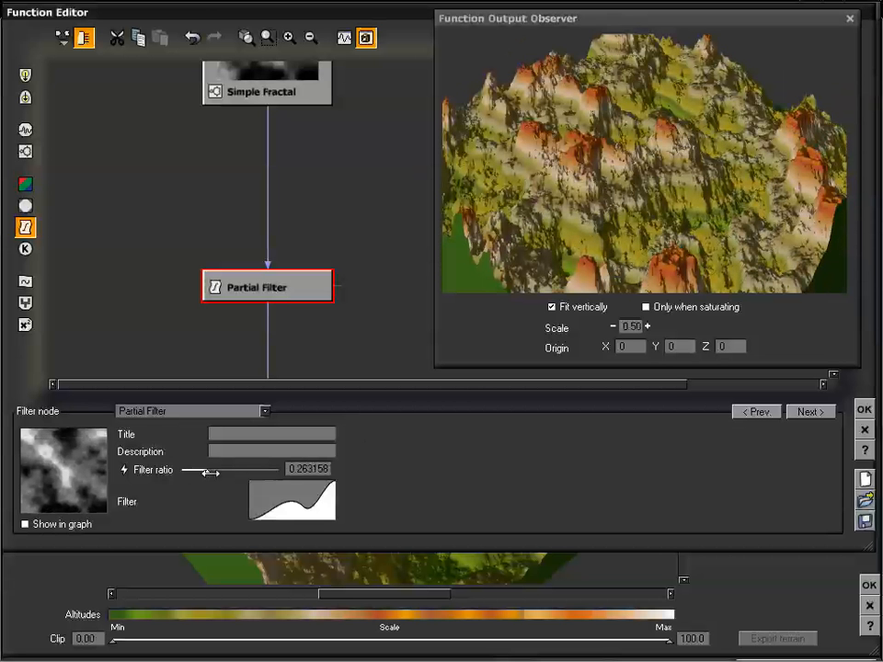
pyautogui.moveTo(211, 471); pyautogui.dragTo(253, 470)
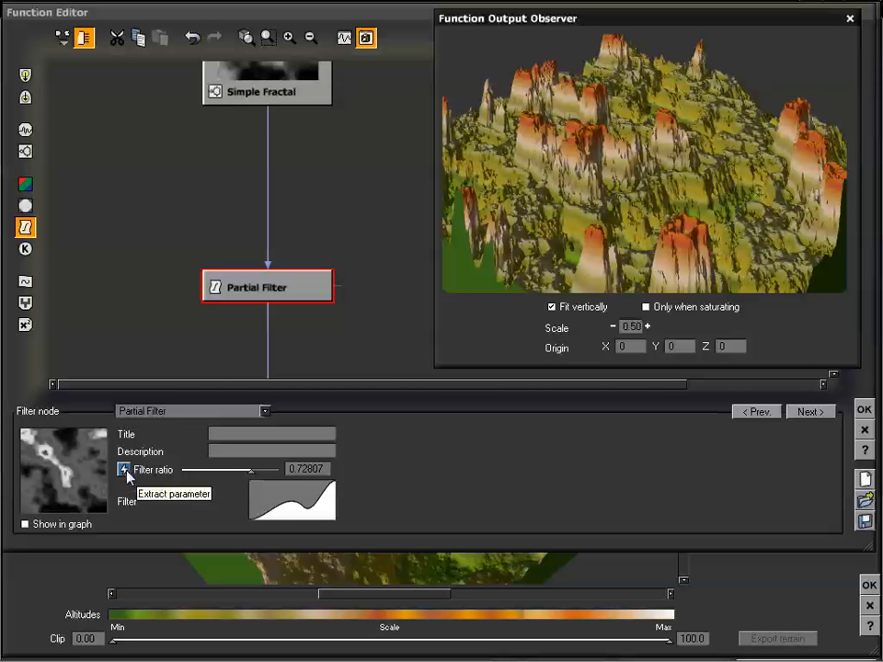
pyautogui.moveTo(630, 187); pyautogui.dragTo(476, 301)
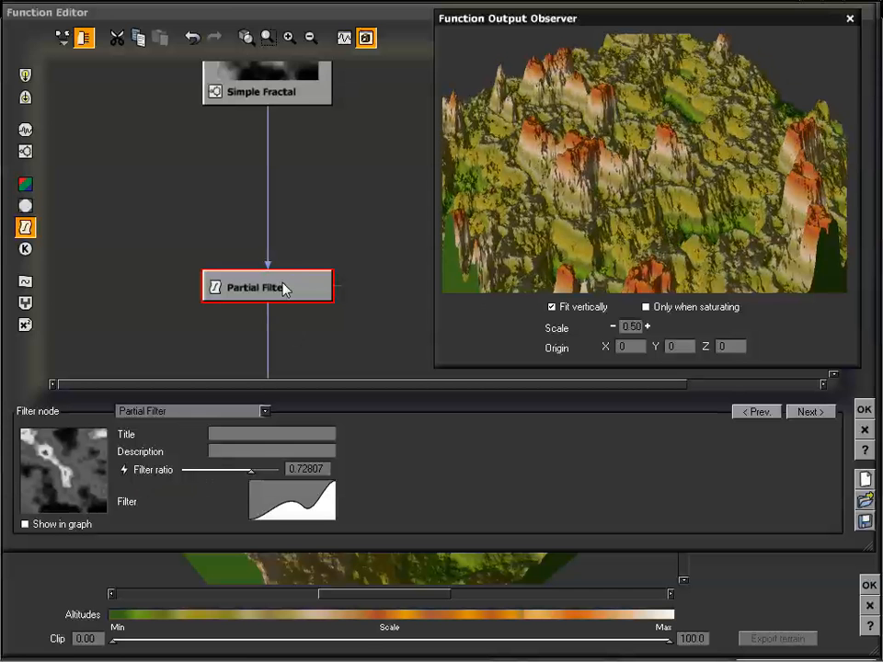
# Change the filter node's type to Offset (X+a) and lower its offset to about -0.98.
pyautogui.click(265, 413)
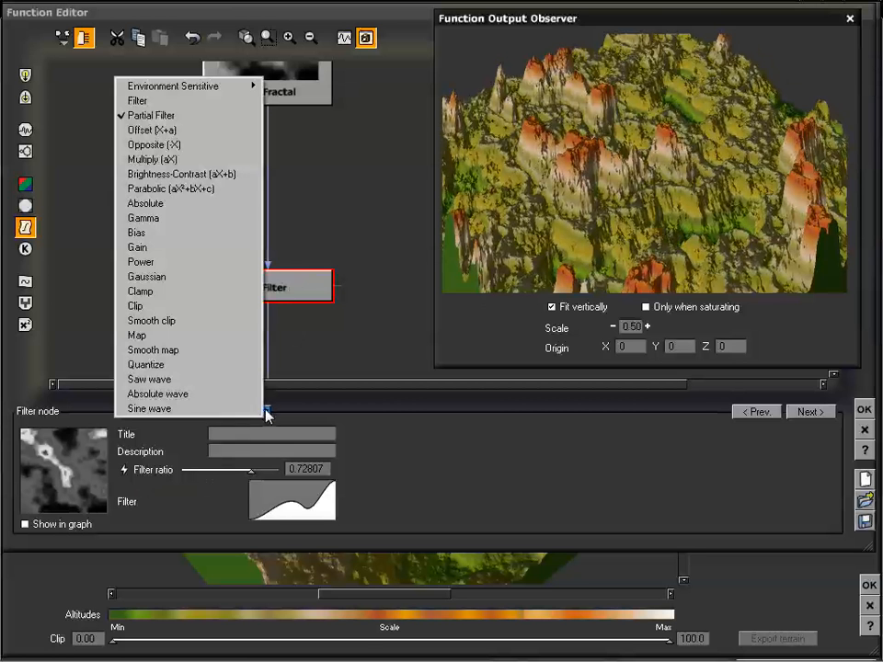
pyautogui.click(197, 132)
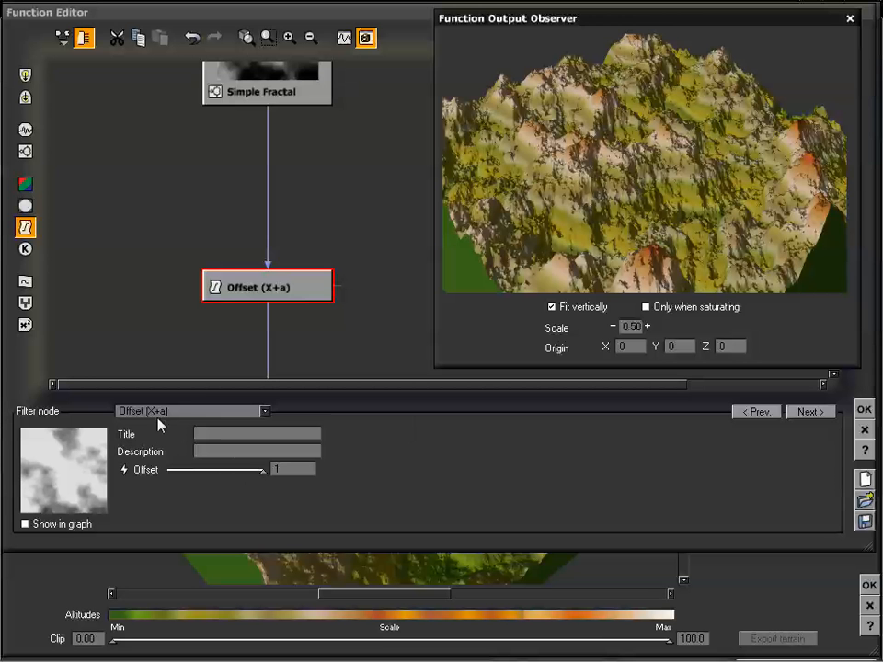
pyautogui.moveTo(263, 470); pyautogui.dragTo(169, 471)
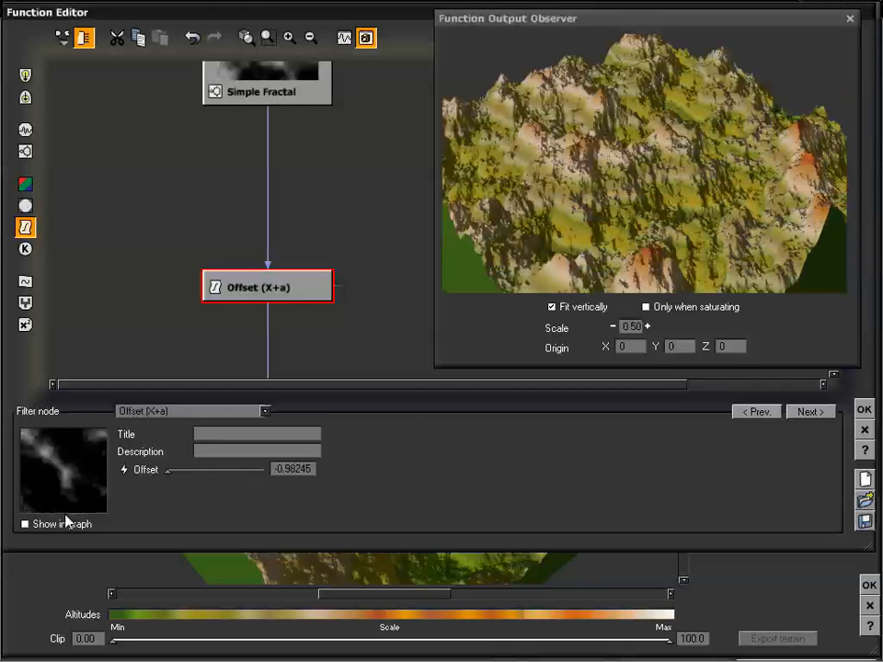
# Show the Offset node's preview in the graph and set its offset to -1.
pyautogui.click(25, 524)
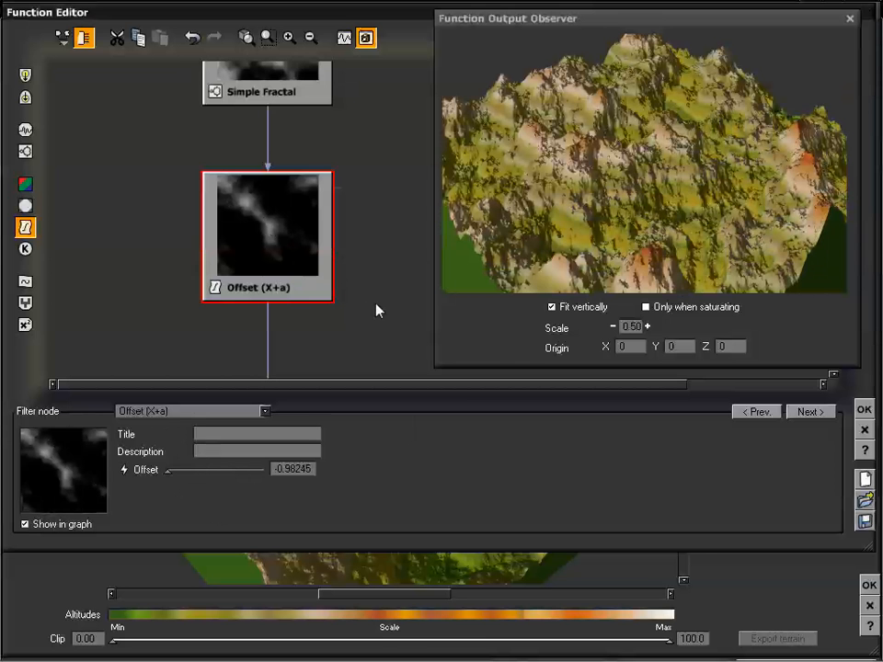
pyautogui.moveTo(168, 467)
pyautogui.mouseDown()
pyautogui.moveTo(259, 470)
pyautogui.moveTo(170, 470)
pyautogui.mouseUp()
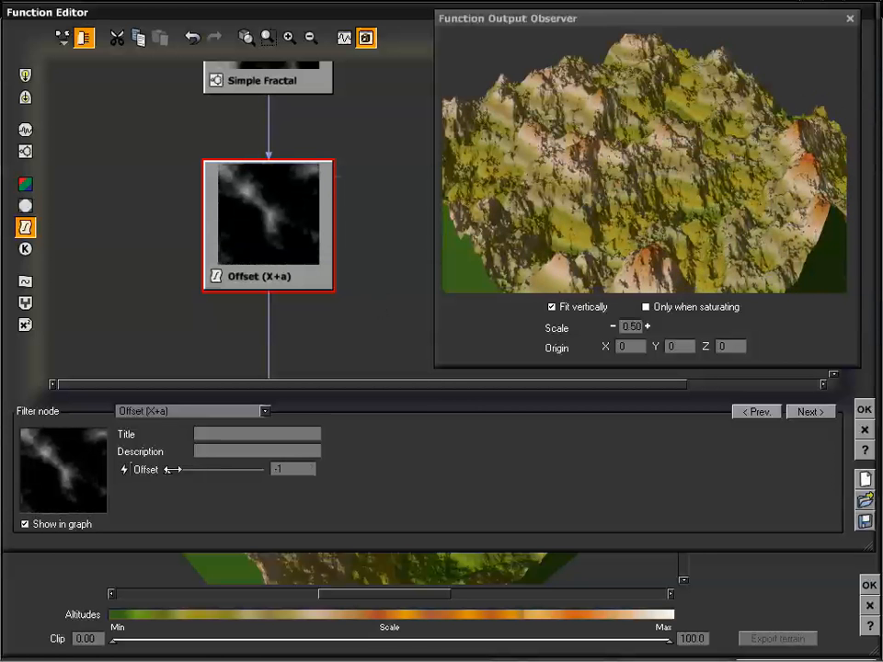
pyautogui.moveTo(695, 111); pyautogui.dragTo(699, 115)
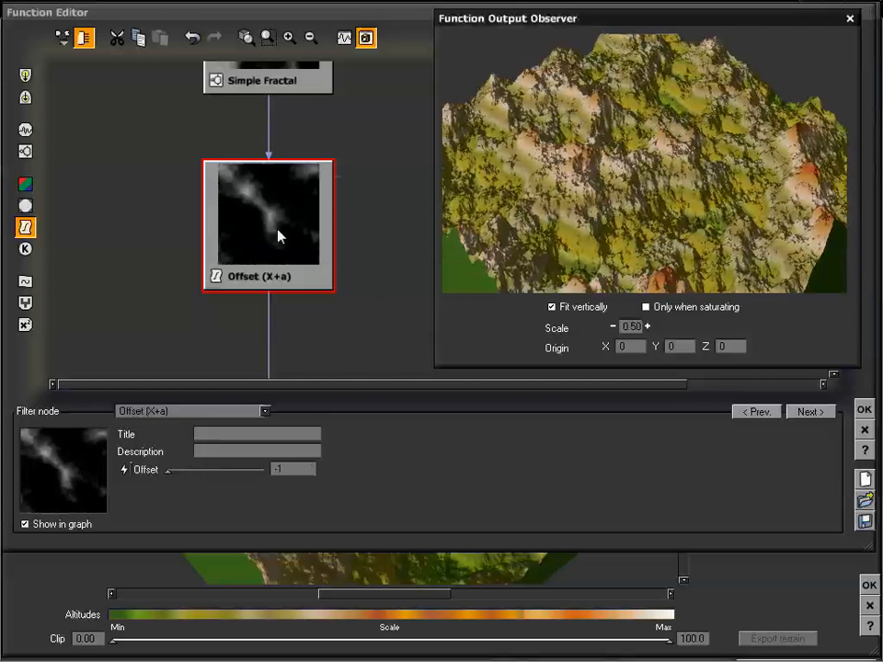
# Change the filter node's type to Opposite (-X) and show its preview in the graph, directly below the Simple Fractal node.
pyautogui.click(205, 412)
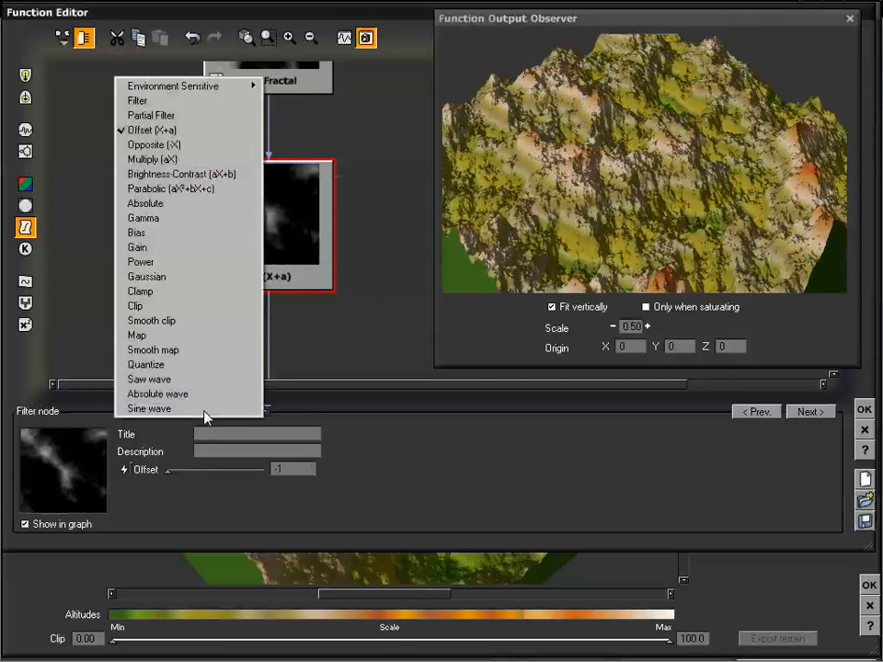
pyautogui.click(193, 146)
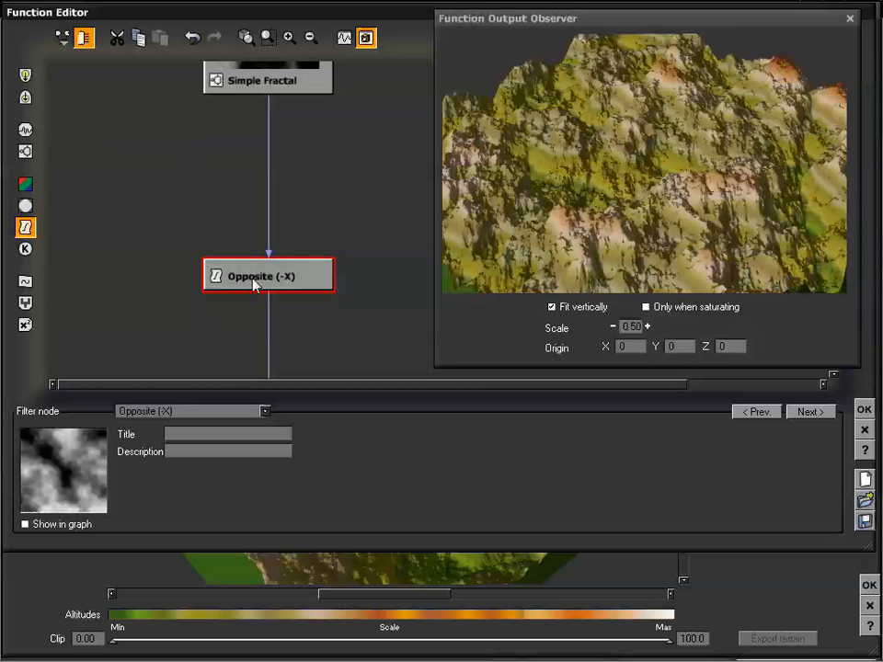
pyautogui.moveTo(631, 160)
pyautogui.mouseDown()
pyautogui.moveTo(633, 179)
pyautogui.moveTo(635, 163)
pyautogui.moveTo(636, 172)
pyautogui.mouseUp()
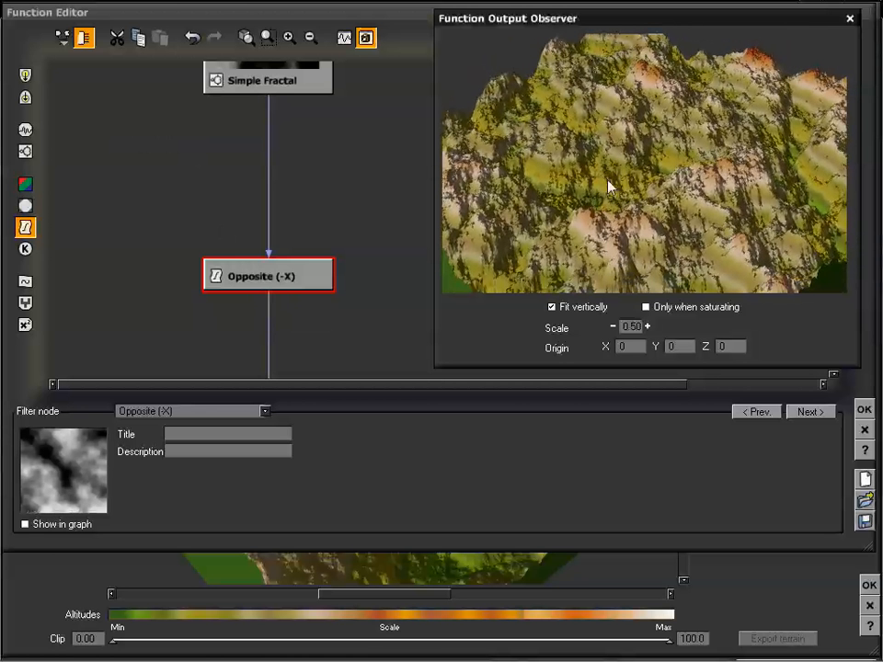
pyautogui.click(24, 524)
pyautogui.moveTo(359, 191); pyautogui.dragTo(360, 270)
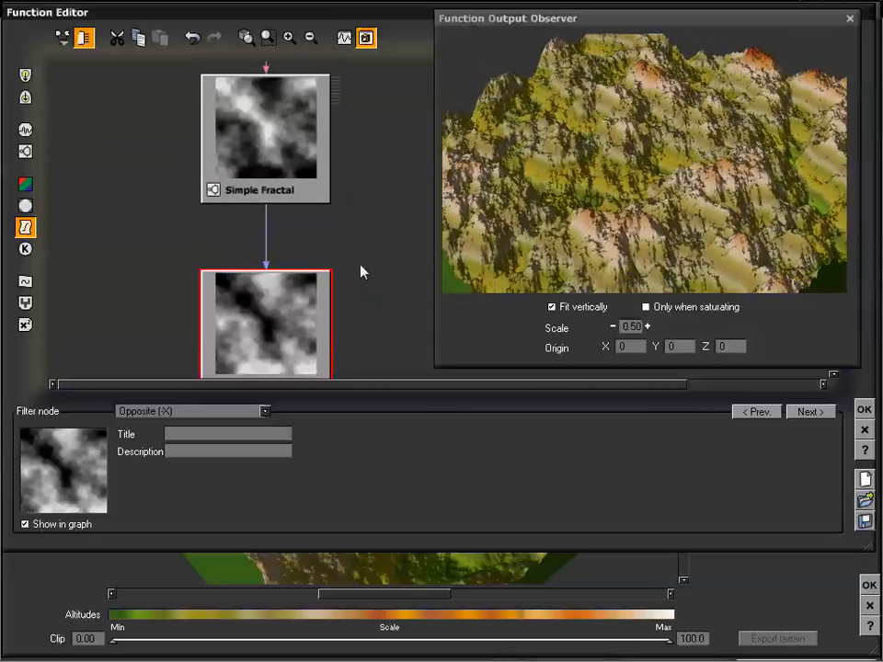
pyautogui.moveTo(298, 327); pyautogui.dragTo(297, 294)
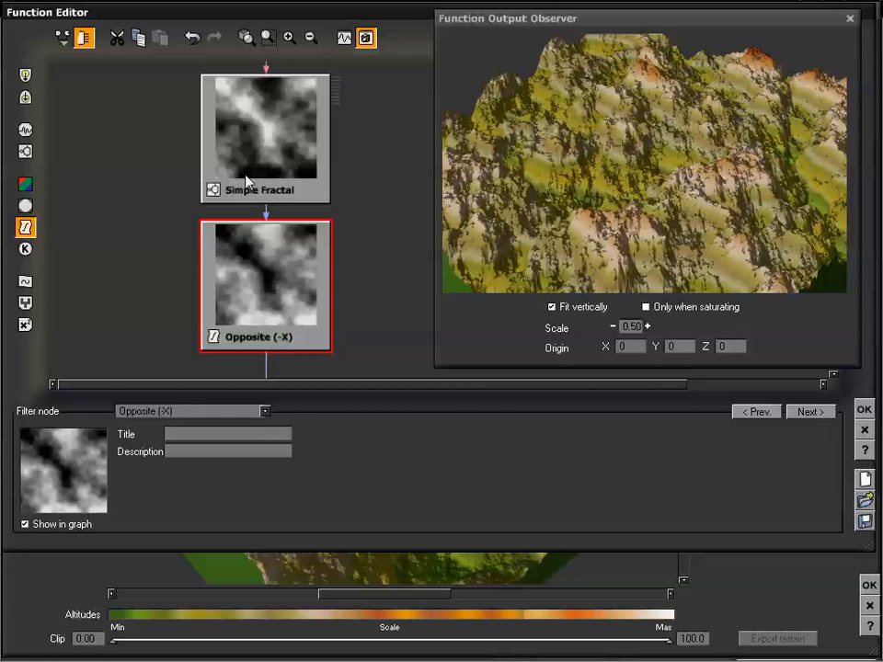
# Compare the Simple Fractal and Opposite nodes' previews and examine the inverted terrain from different angles.
pyautogui.click(281, 126)
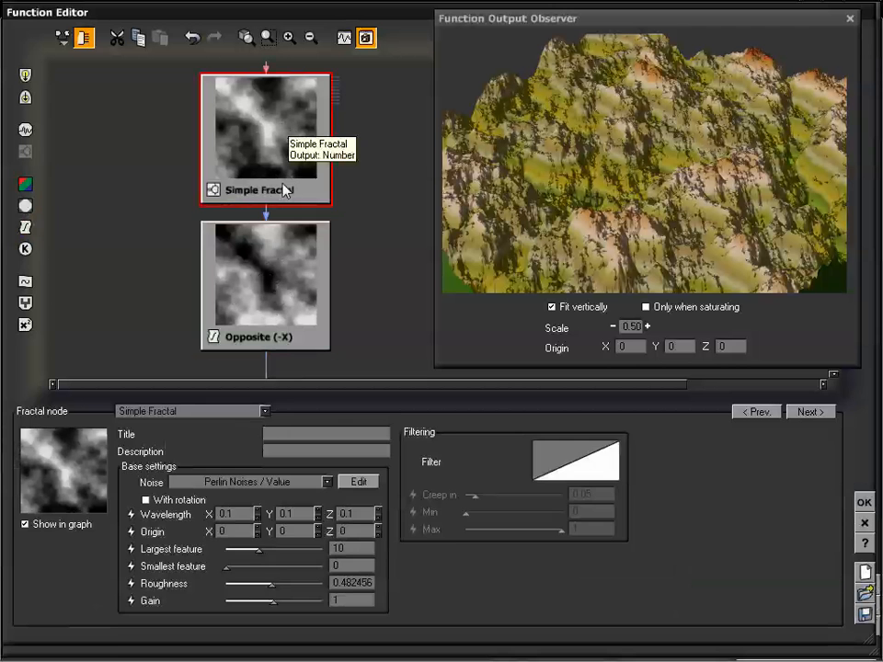
pyautogui.click(276, 253)
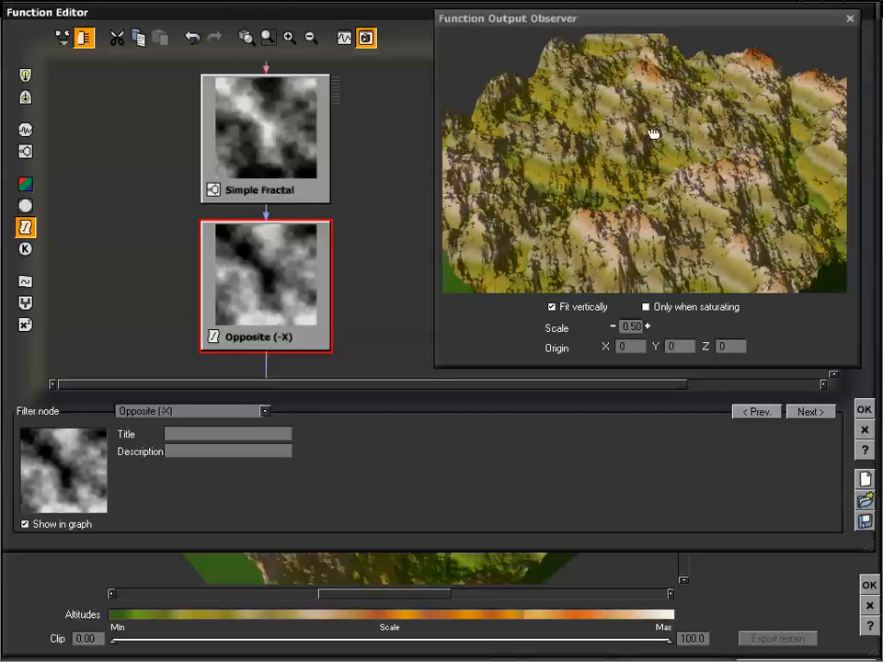
pyautogui.moveTo(652, 135)
pyautogui.mouseDown()
pyautogui.moveTo(652, 120)
pyautogui.moveTo(656, 129)
pyautogui.mouseUp()
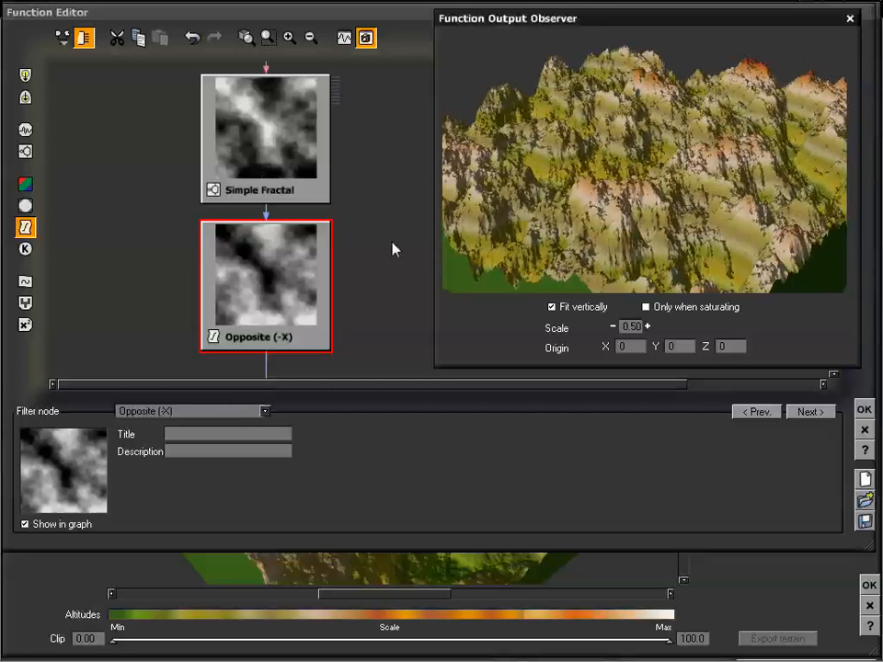
pyautogui.scroll(-1, 390, 245)
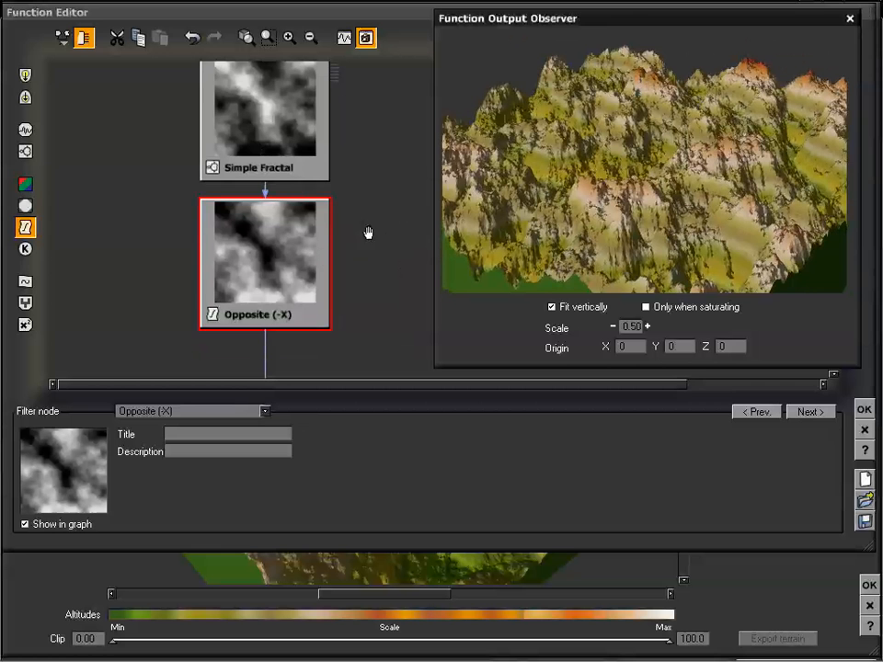
pyautogui.moveTo(367, 235)
pyautogui.mouseDown()
pyautogui.moveTo(367, 262)
pyautogui.moveTo(356, 241)
pyautogui.mouseUp()
pyautogui.moveTo(608, 187); pyautogui.dragTo(647, 170)
# Change the filter node's type to Multiply (aX) and inspect the resulting terrain.
pyautogui.click(221, 411)
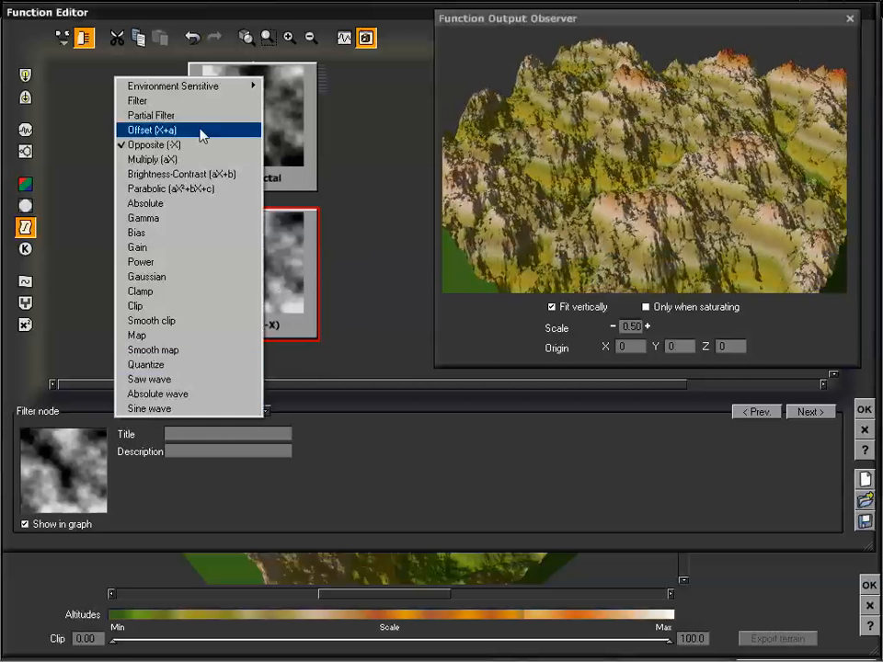
pyautogui.click(190, 161)
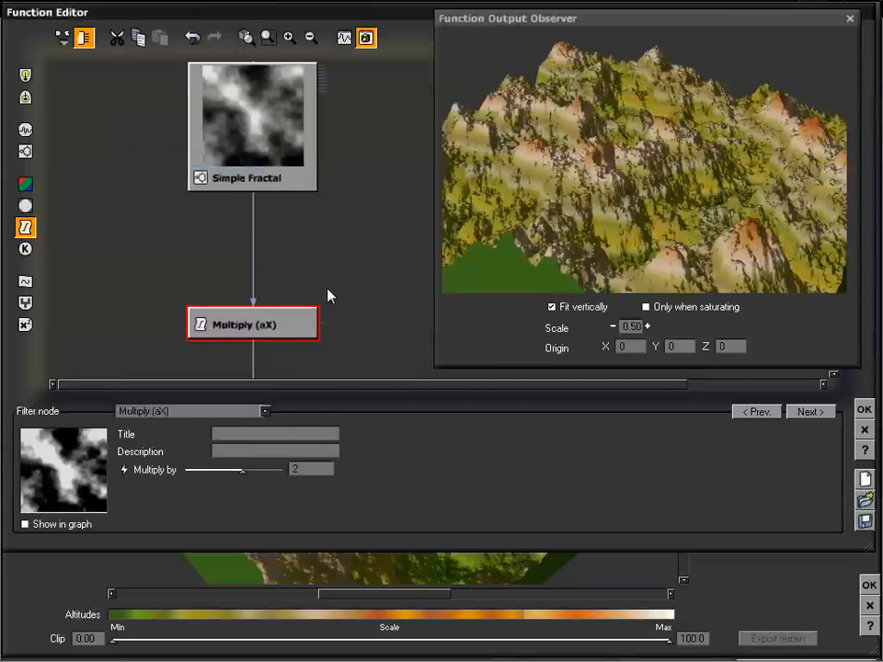
pyautogui.moveTo(604, 195); pyautogui.dragTo(595, 208)
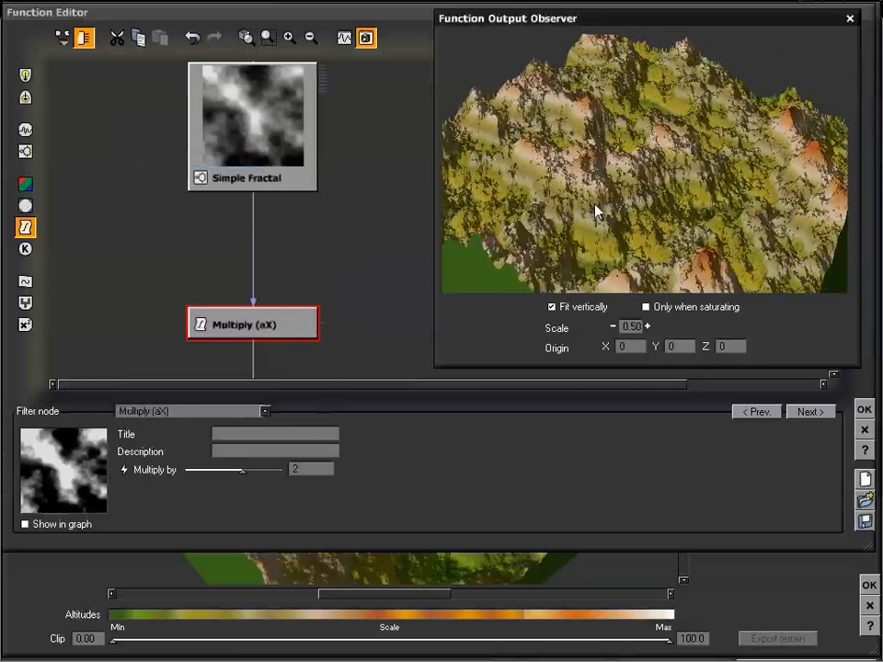
# Try multiplying by about 8.49, return the factor to 2, and show the Multiply node's preview in the graph.
pyautogui.moveTo(242, 469); pyautogui.dragTo(271, 469)
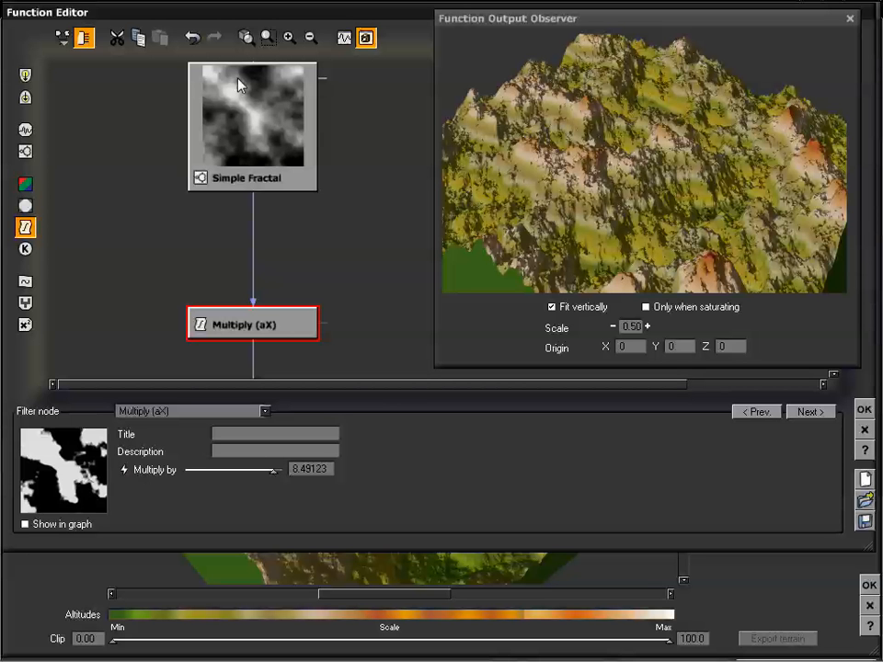
pyautogui.moveTo(273, 470); pyautogui.dragTo(245, 470)
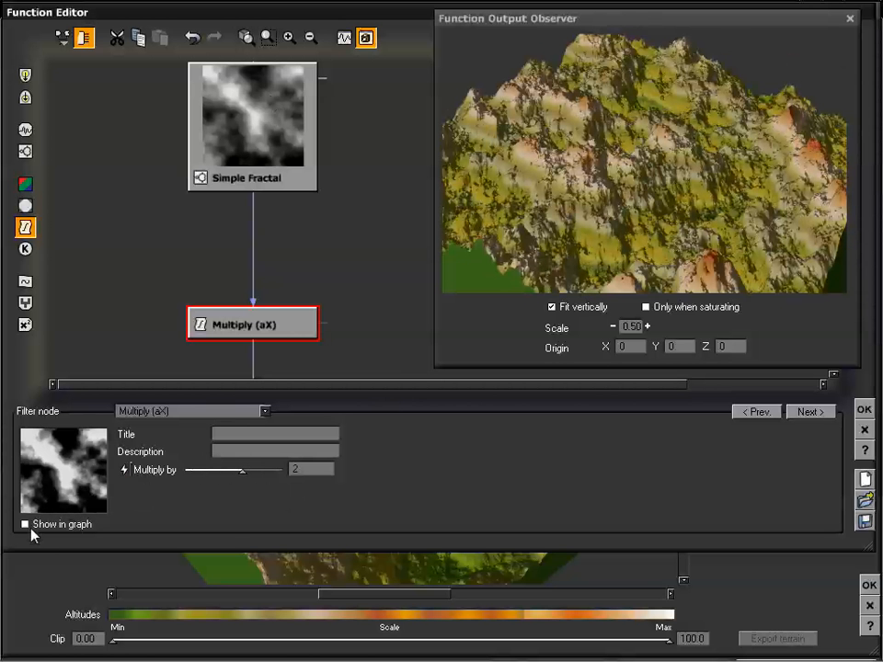
pyautogui.click(26, 525)
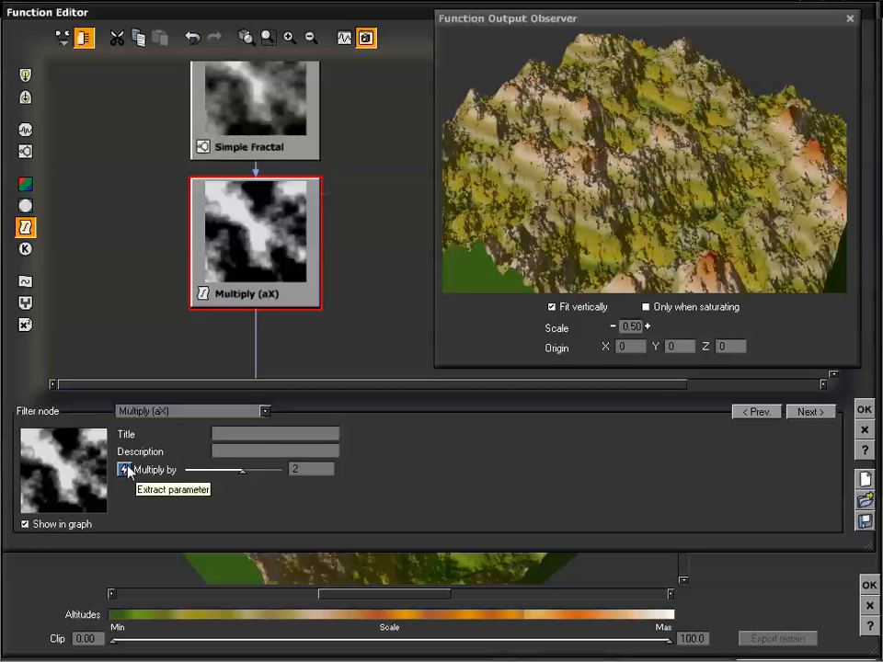
pyautogui.moveTo(357, 237); pyautogui.dragTo(356, 261, button='right')
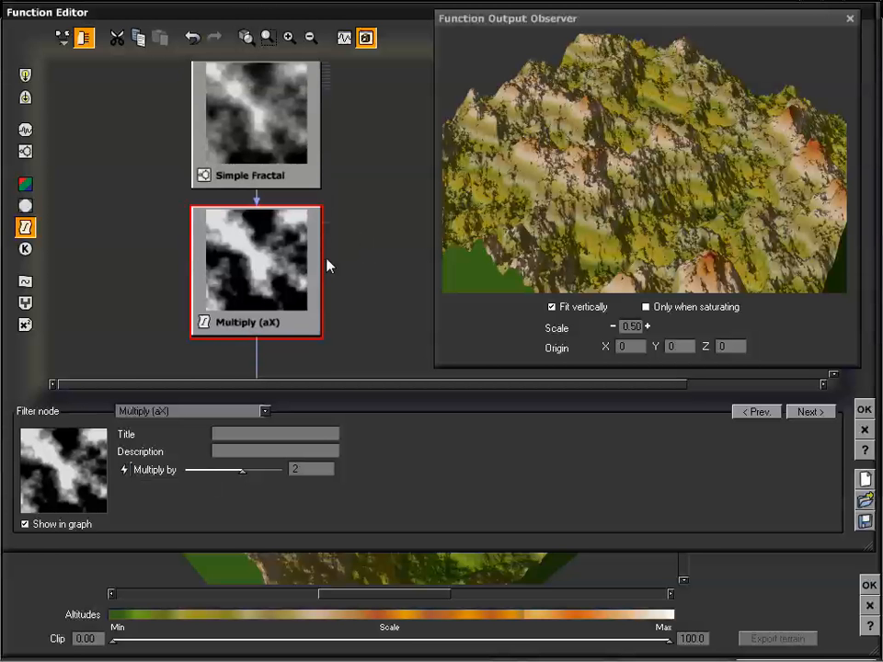
# Extract the Multiply by parameter, try a Simple Fractal node as its input, and delete that node.
pyautogui.click(123, 470)
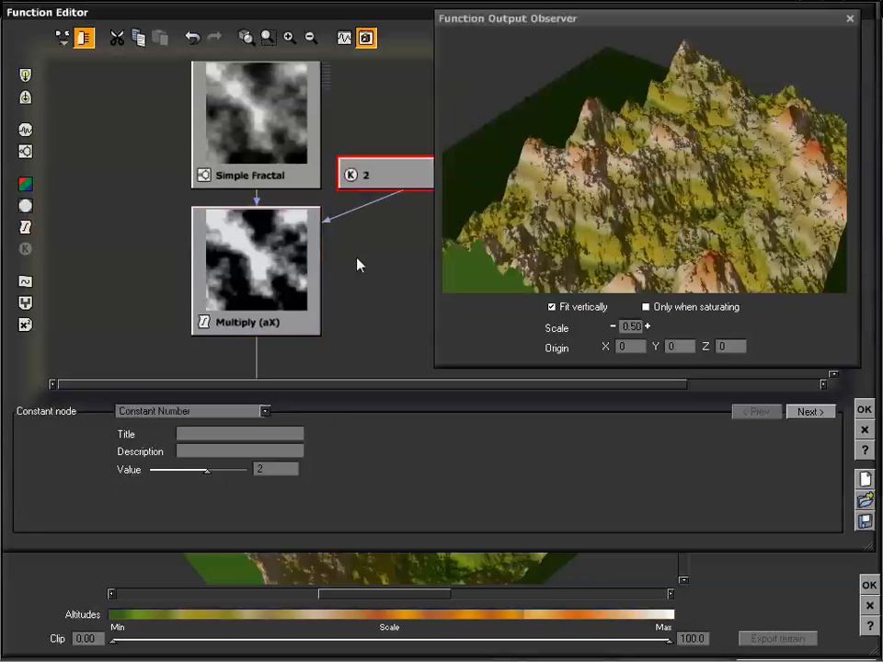
pyautogui.moveTo(359, 264); pyautogui.dragTo(286, 270)
pyautogui.moveTo(348, 176); pyautogui.dragTo(300, 176)
pyautogui.click(25, 151)
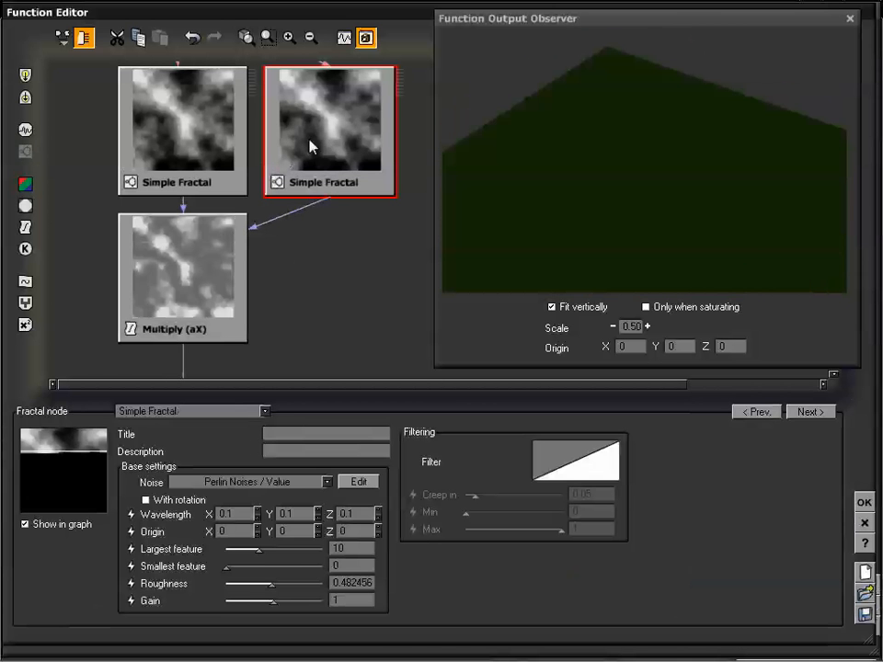
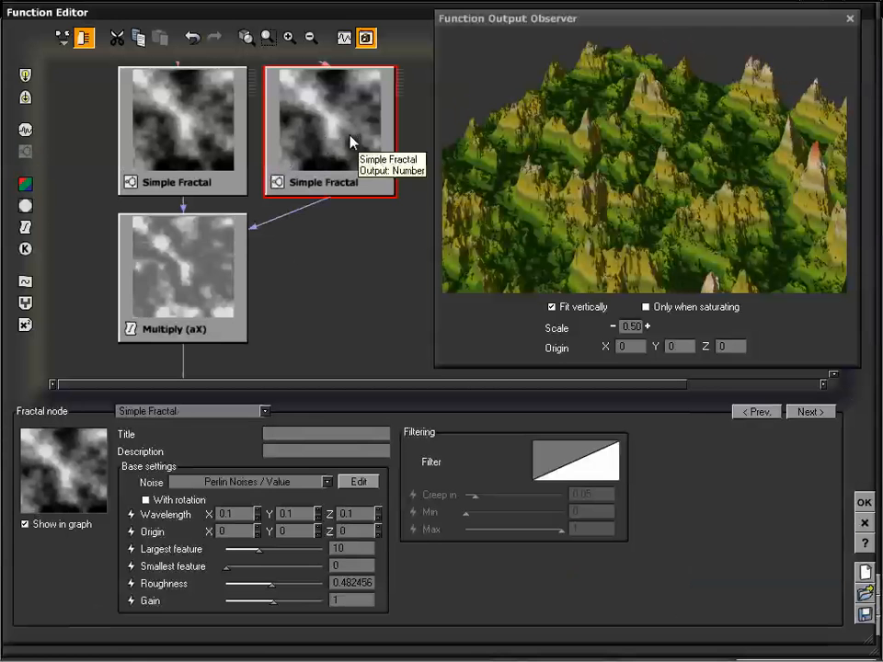
pyautogui.moveTo(347, 259); pyautogui.dragTo(362, 208)
pyautogui.press('Delete')
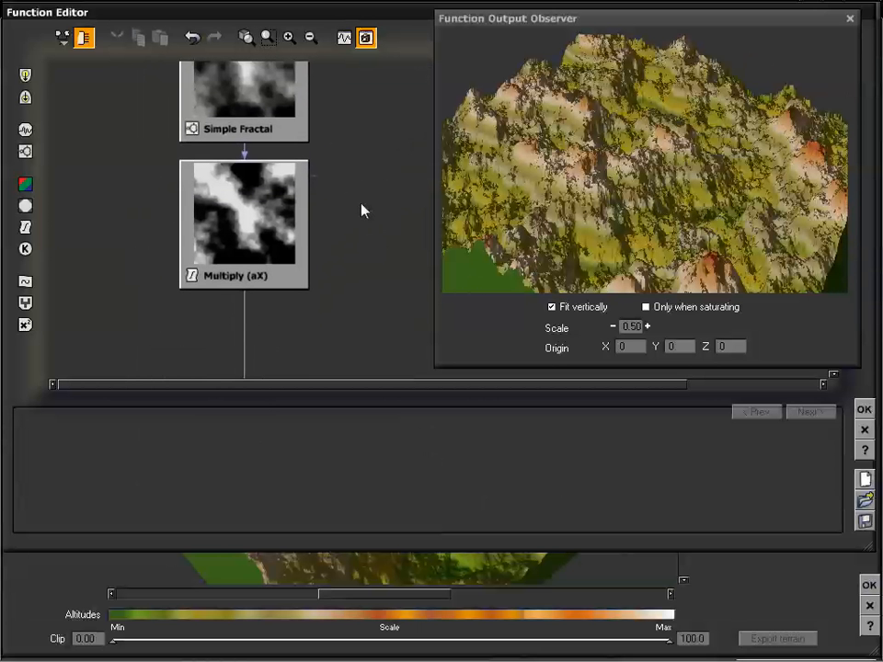
# Change the Multiply node's filter type to Brightness-Contrast (aX+b).
pyautogui.click(241, 229)
pyautogui.click(200, 414)
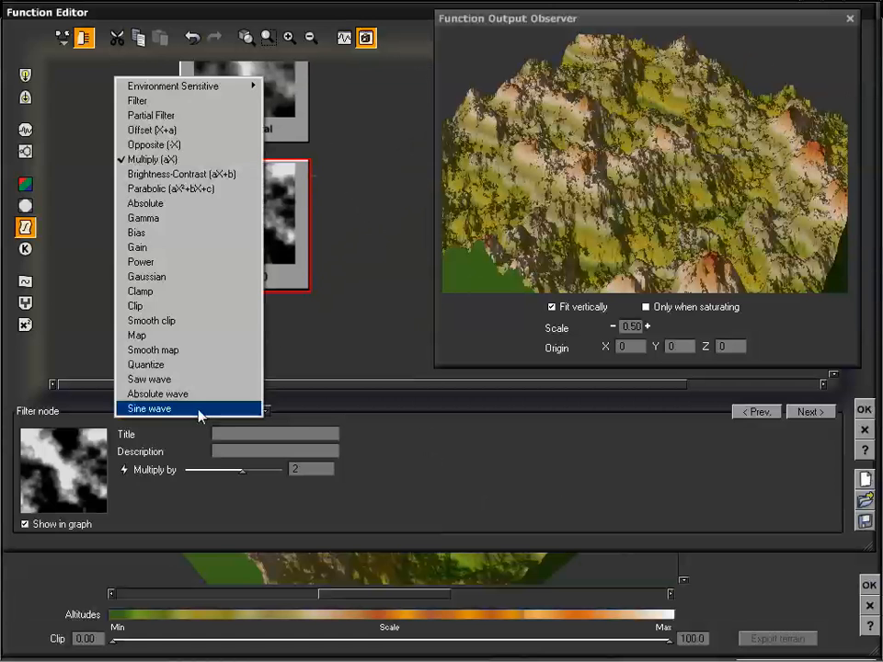
pyautogui.click(182, 174)
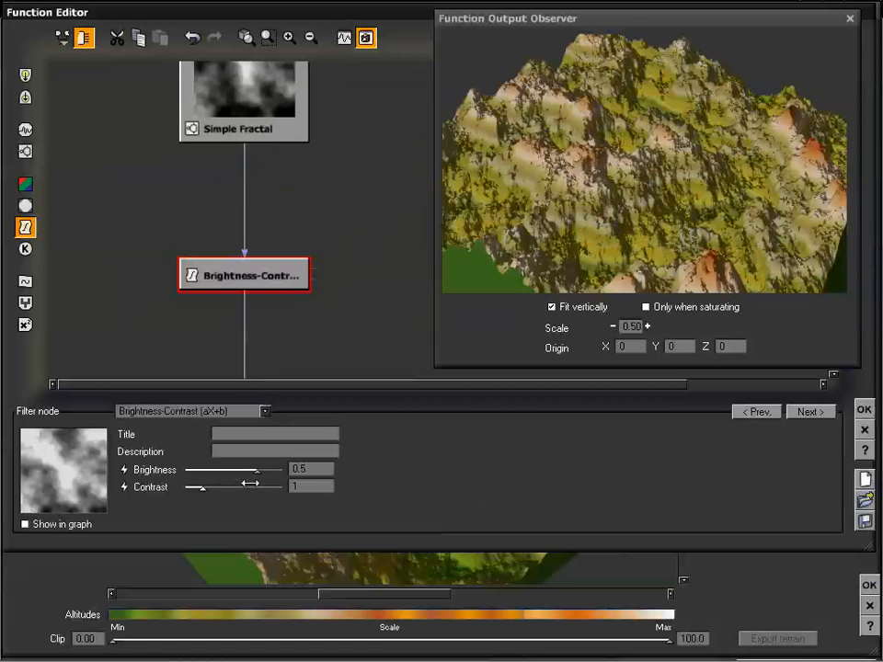
# Show the Brightness-Contrast node's preview in the graph, try a brightness of about -0.34, and leave it at about 0.94.
pyautogui.moveTo(257, 470); pyautogui.dragTo(217, 470)
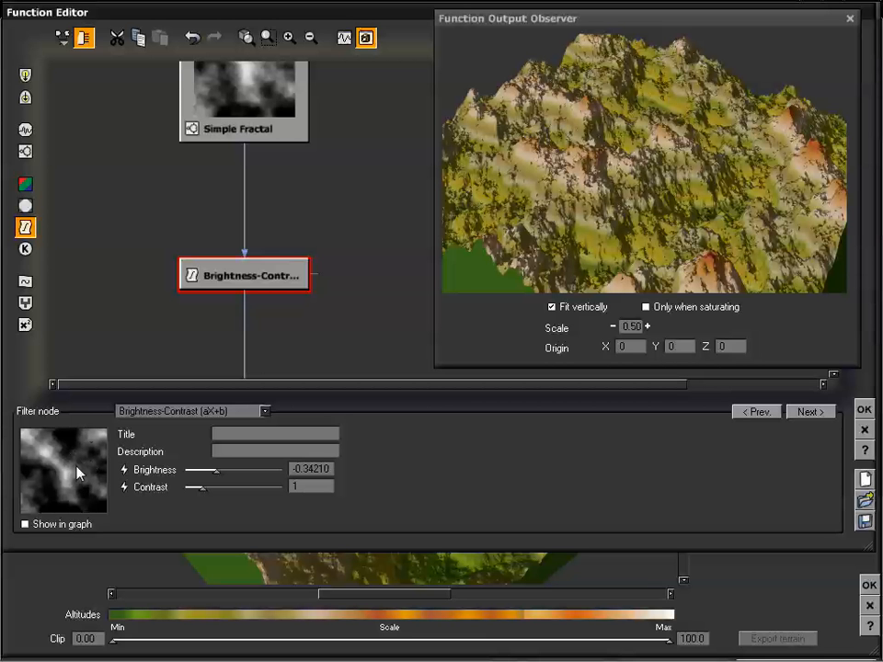
pyautogui.click(25, 524)
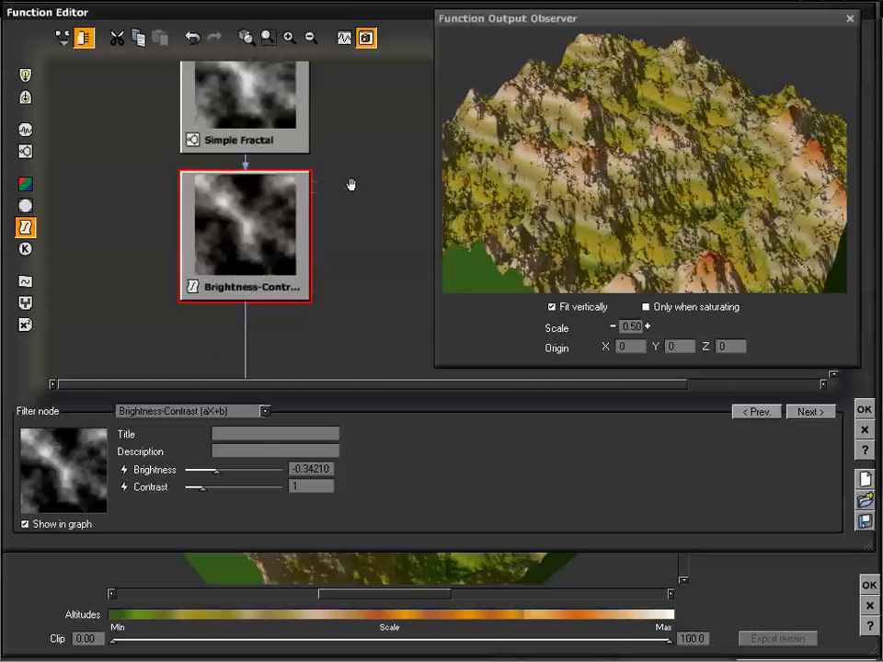
pyautogui.moveTo(349, 193); pyautogui.dragTo(349, 203)
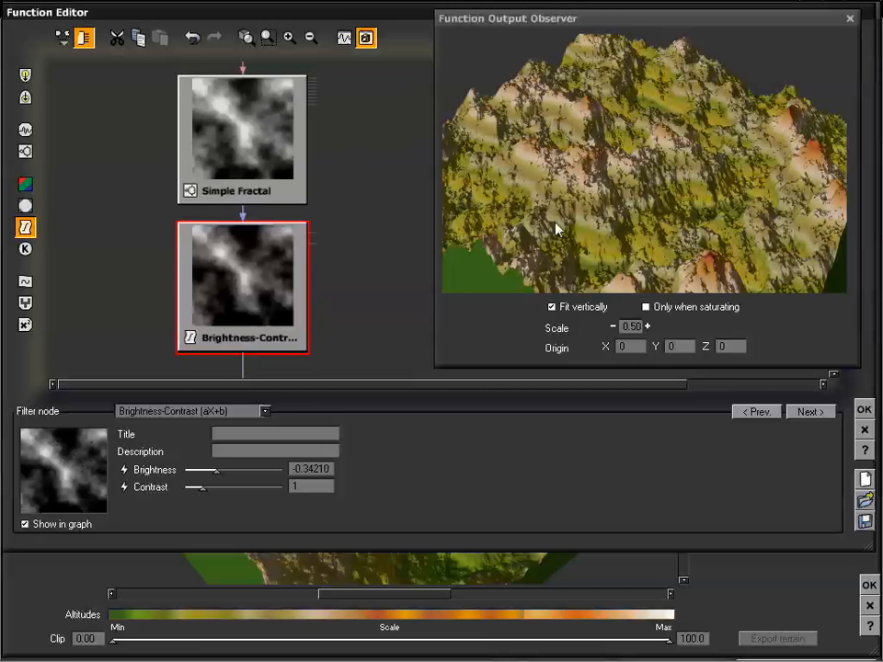
pyautogui.moveTo(556, 230); pyautogui.dragTo(624, 188)
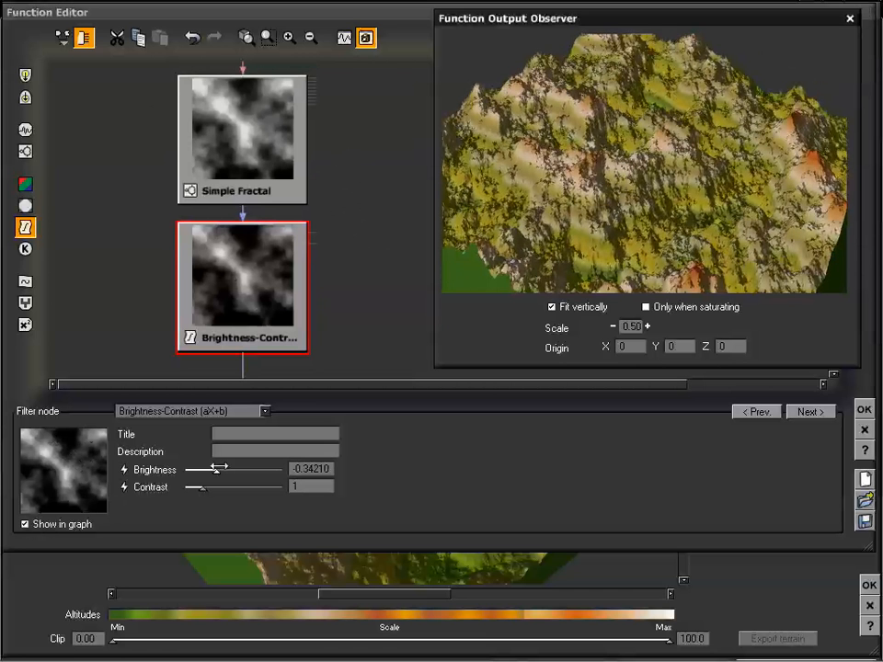
pyautogui.moveTo(708, 164); pyautogui.dragTo(701, 150)
pyautogui.moveTo(216, 470); pyautogui.dragTo(277, 467)
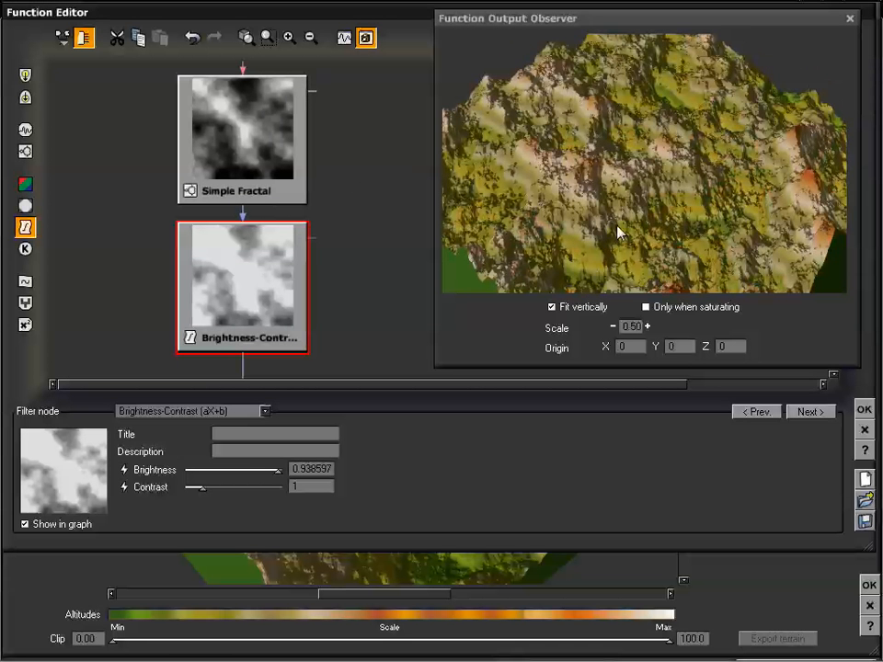
pyautogui.moveTo(615, 233); pyautogui.dragTo(722, 190)
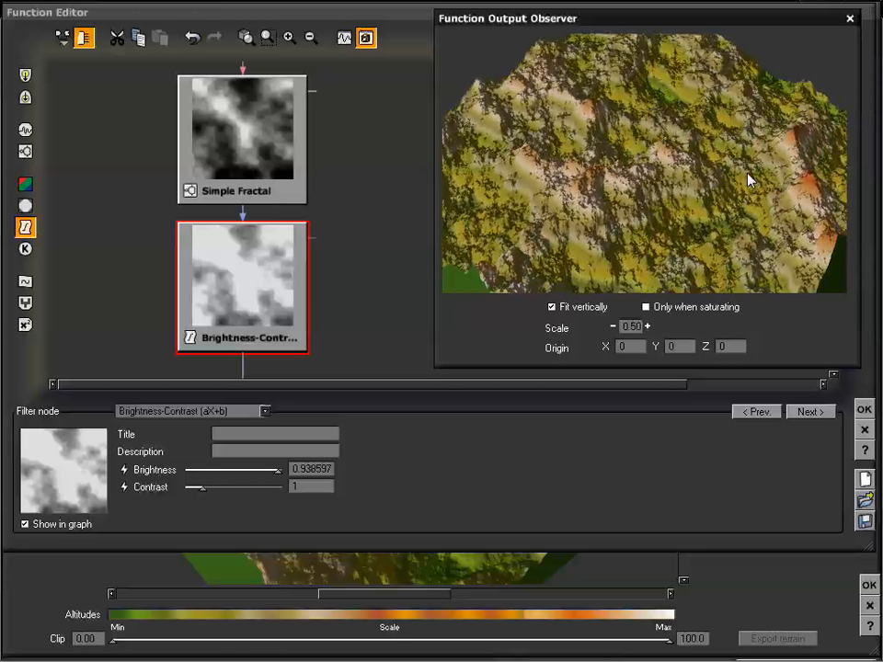
# Compare the terrain in the output observer without and with vertical fitting, leaving vertical fitting on.
pyautogui.click(552, 307)
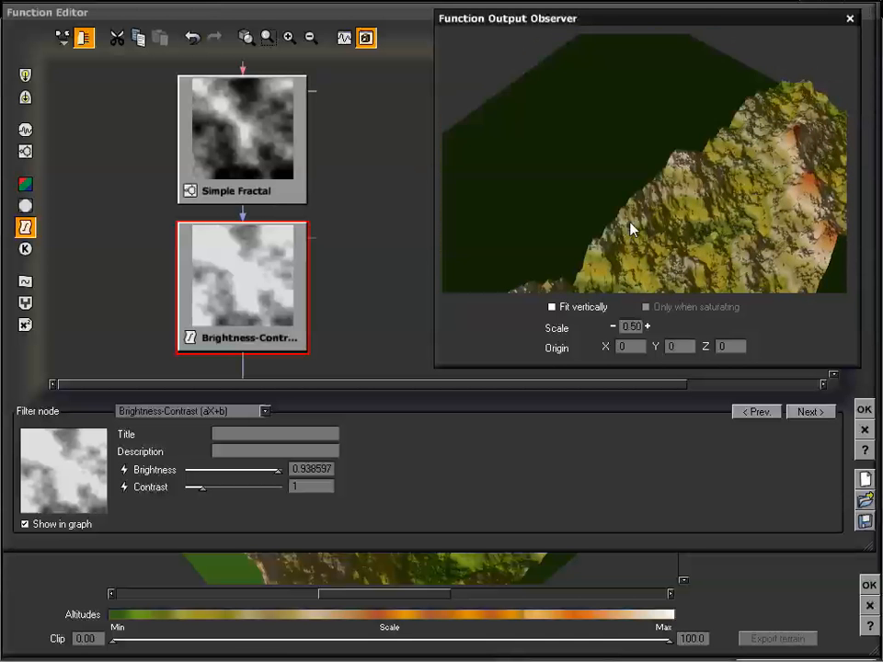
pyautogui.moveTo(631, 230); pyautogui.dragTo(666, 172)
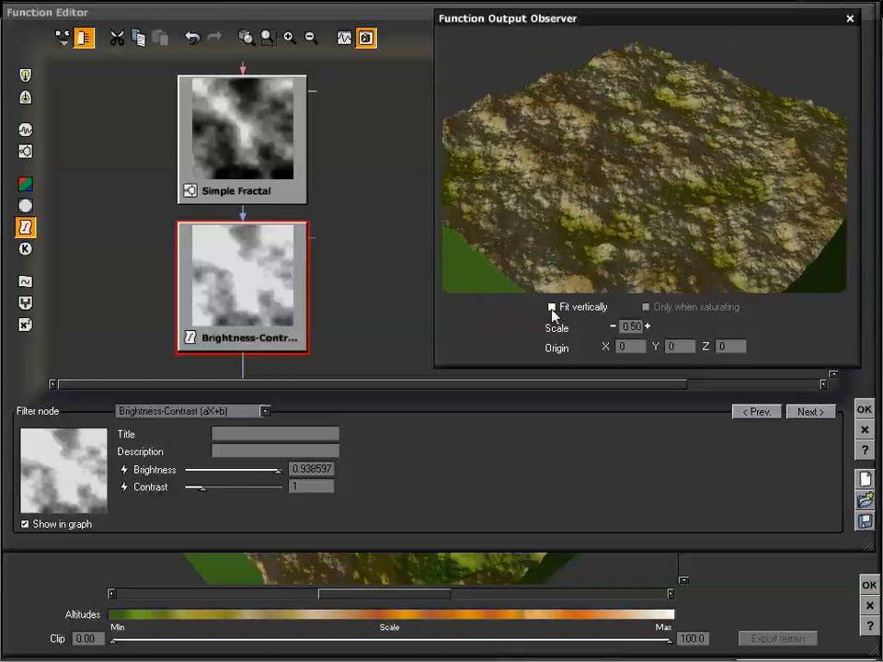
pyautogui.click(552, 308)
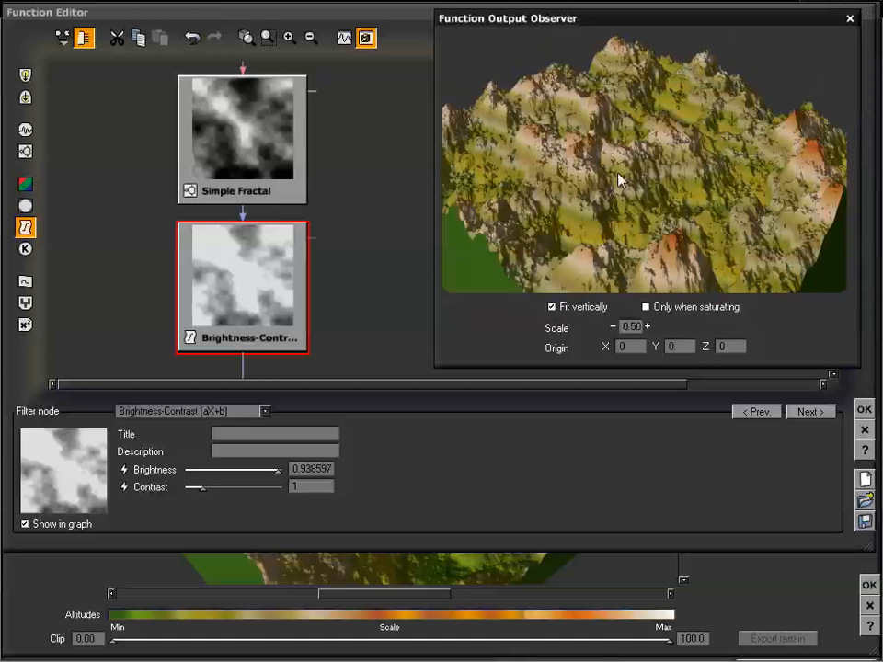
pyautogui.moveTo(622, 165); pyautogui.dragTo(627, 179)
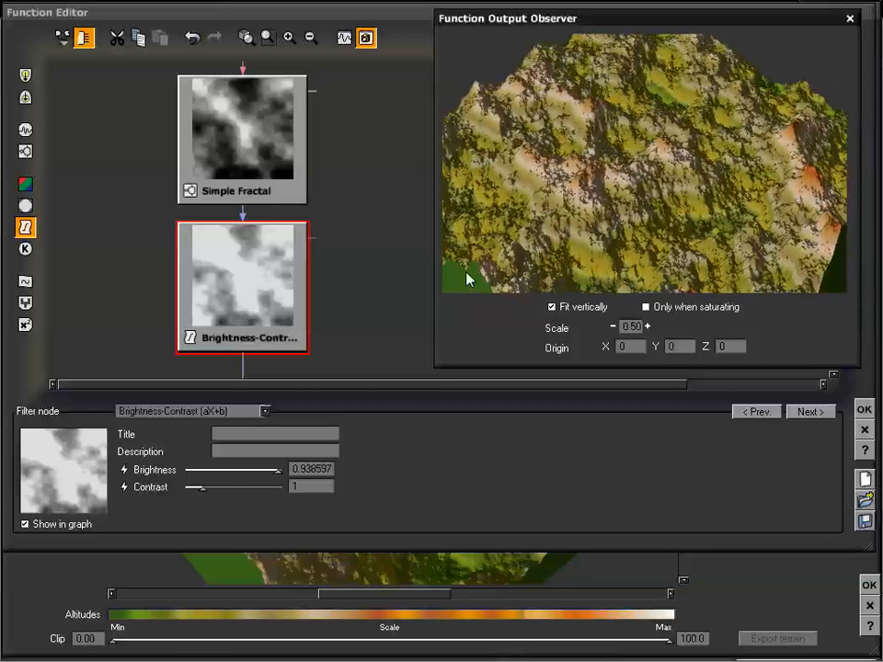
# Change the Brightness-Contrast node's filter type to Parabolic (aX²+bX+c).
pyautogui.click(265, 414)
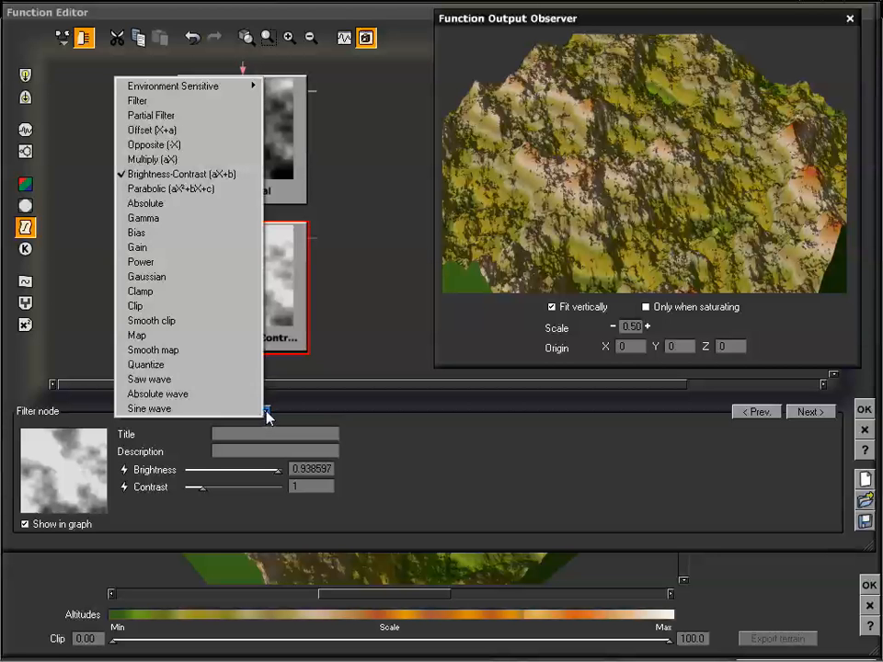
pyautogui.click(217, 189)
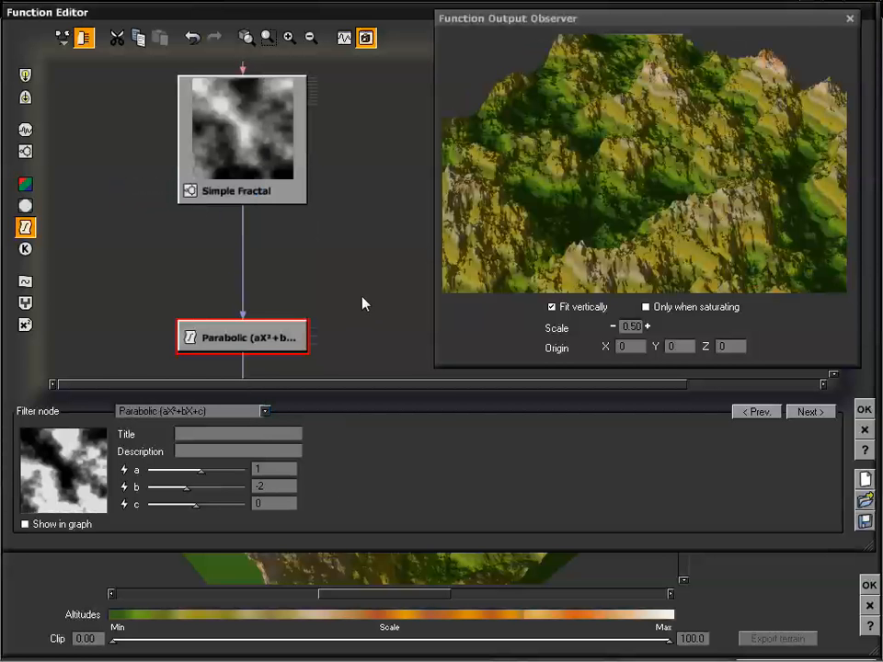
pyautogui.moveTo(369, 309); pyautogui.dragTo(348, 269)
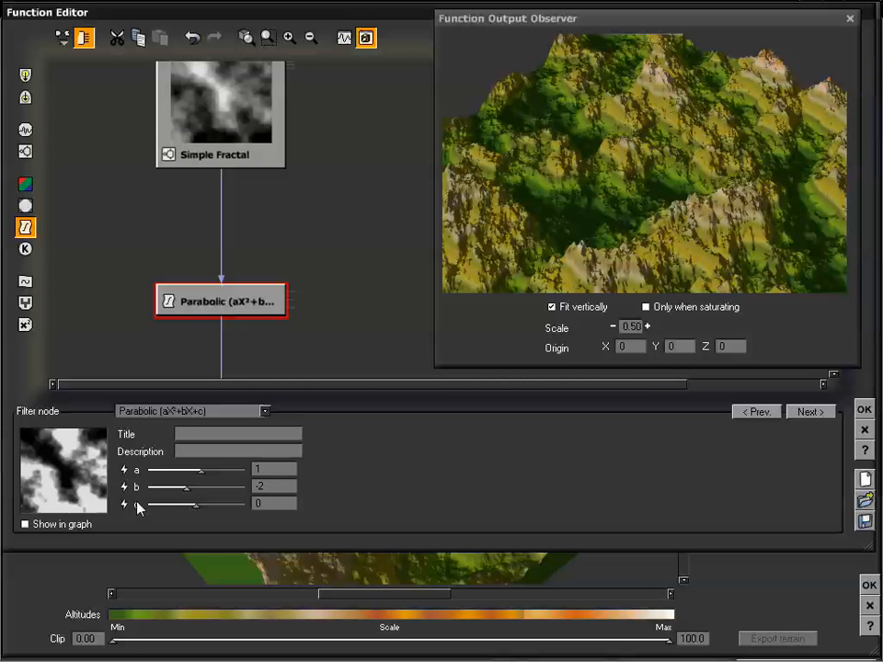
# Try -9 for the Parabolic node's a, then set a to 1, b to about 0.98 and c to about 0.14.
pyautogui.moveTo(204, 470); pyautogui.dragTo(152, 470)
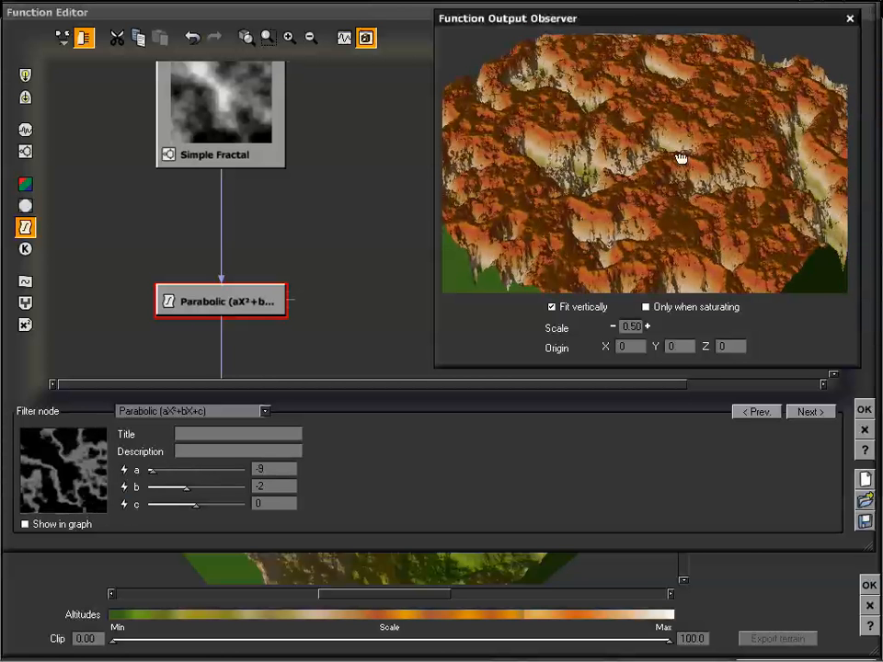
pyautogui.moveTo(680, 157); pyautogui.dragTo(668, 180)
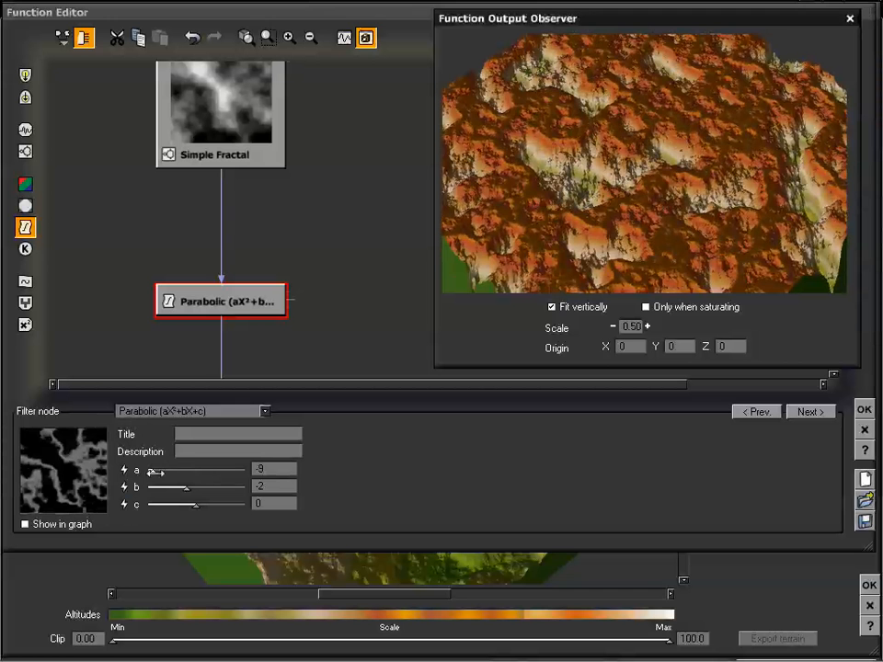
pyautogui.moveTo(152, 472); pyautogui.dragTo(204, 505)
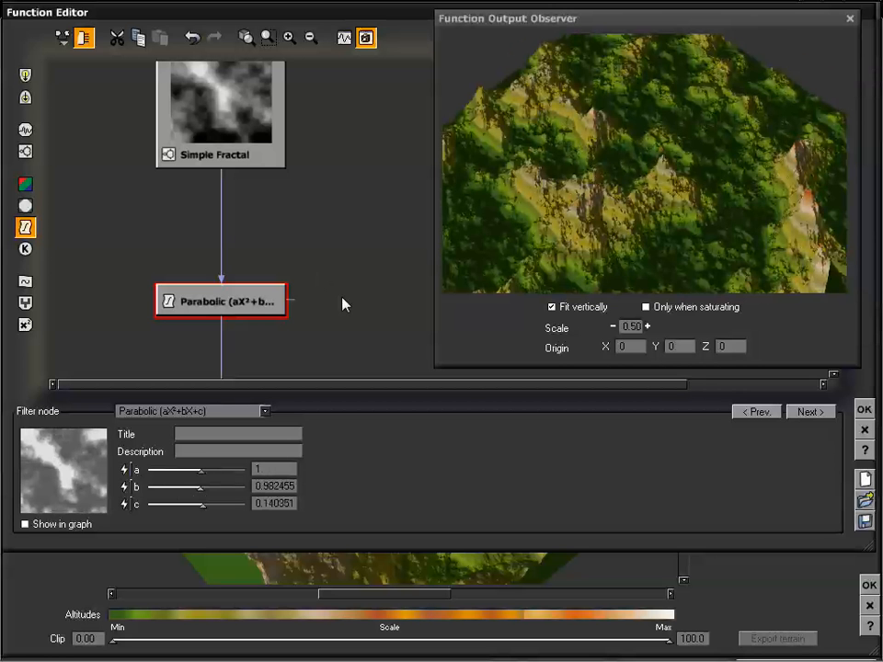
pyautogui.moveTo(340, 304); pyautogui.dragTo(333, 291)
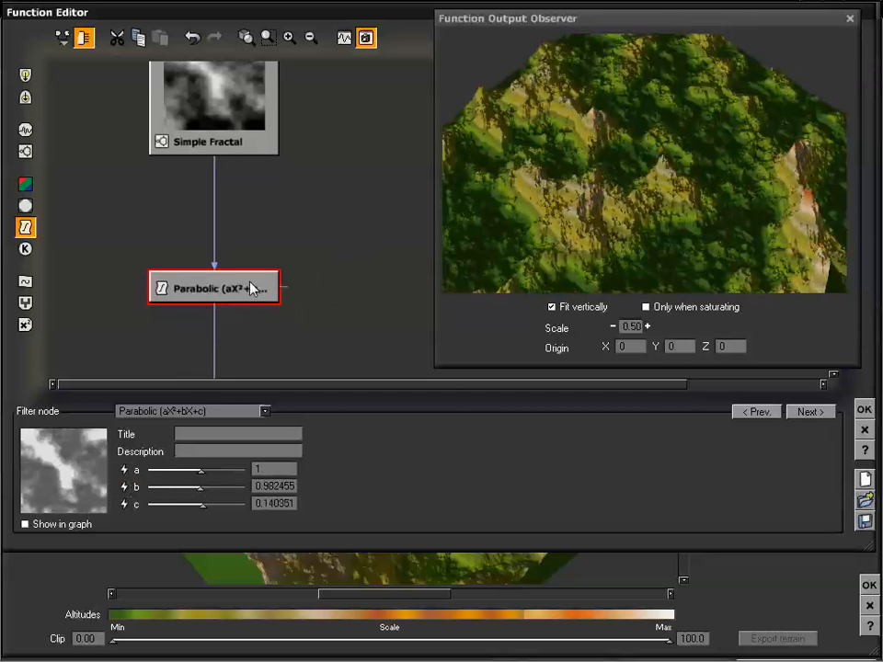
# Extract the Parabolic node's a parameter and try a Simple Fractal node as its input.
pyautogui.click(124, 470)
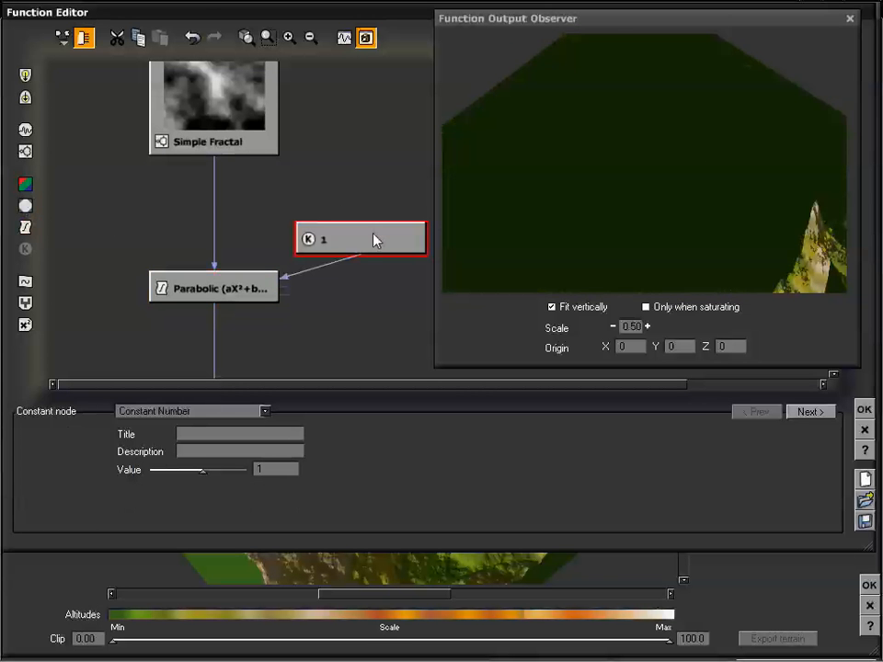
pyautogui.moveTo(376, 241); pyautogui.dragTo(385, 193)
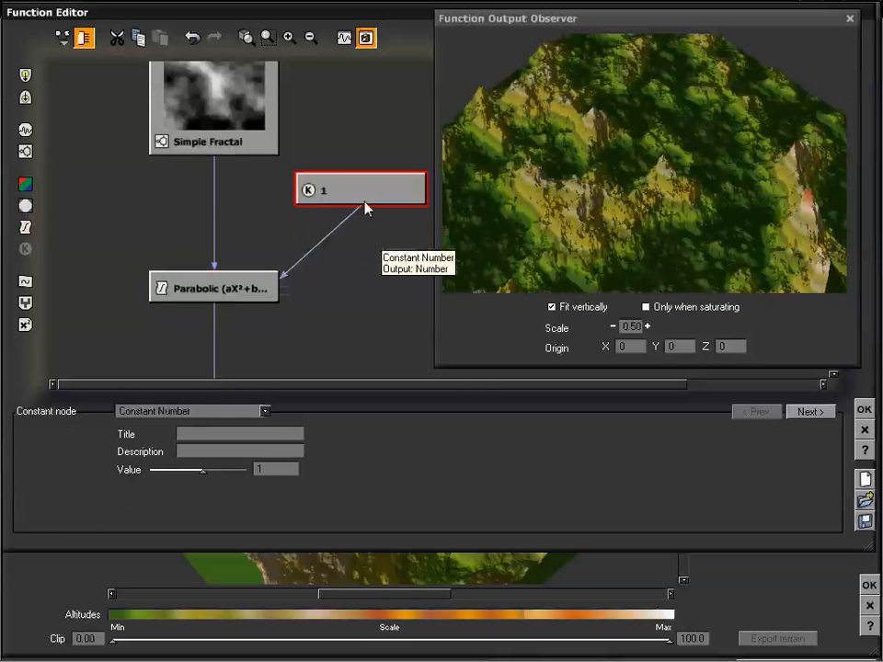
pyautogui.click(25, 151)
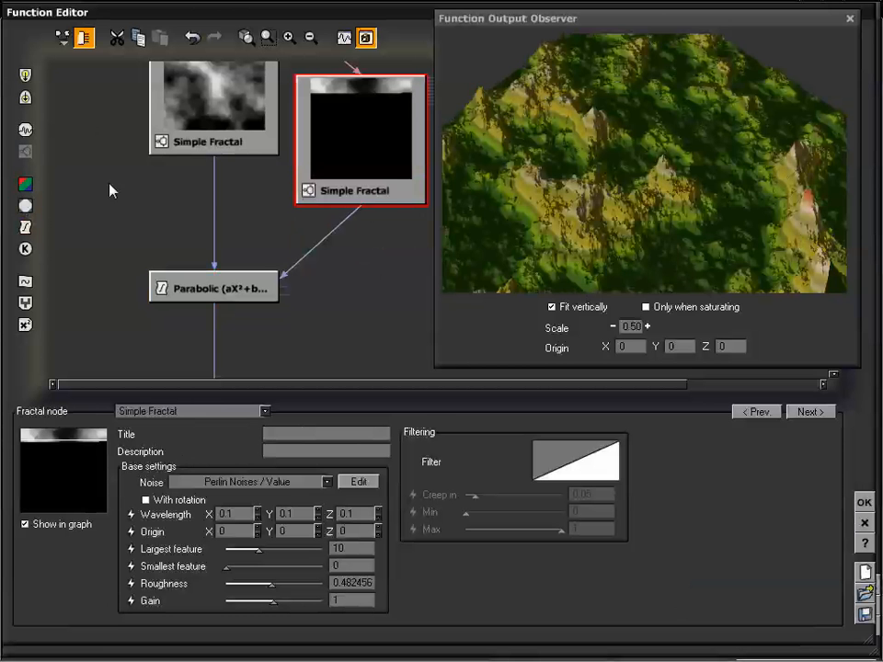
pyautogui.moveTo(361, 168); pyautogui.dragTo(360, 179)
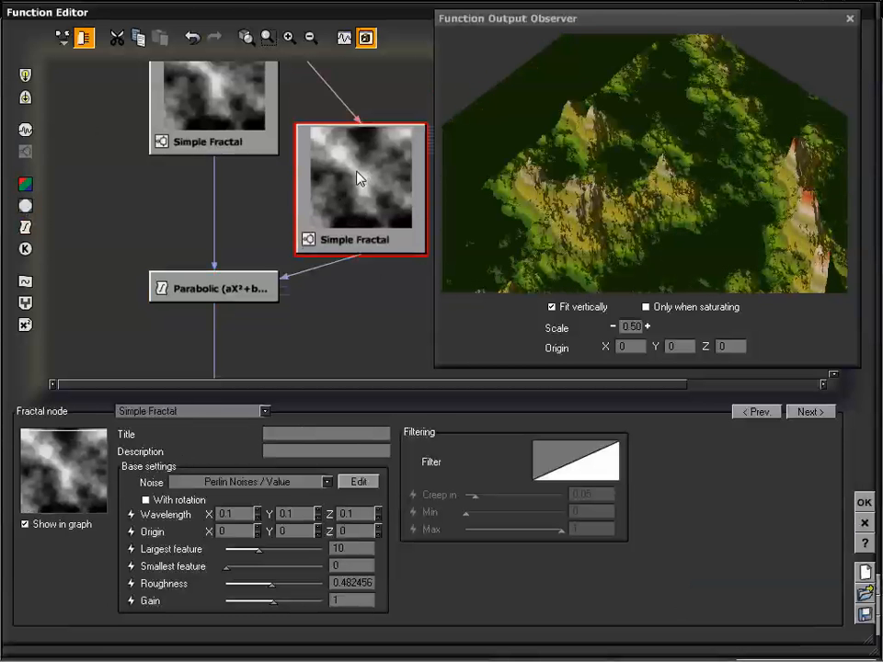
# Examine the terrain from several angles and delete the Simple Fractal node feeding the Parabolic node's a parameter.
pyautogui.moveTo(585, 217); pyautogui.dragTo(631, 187)
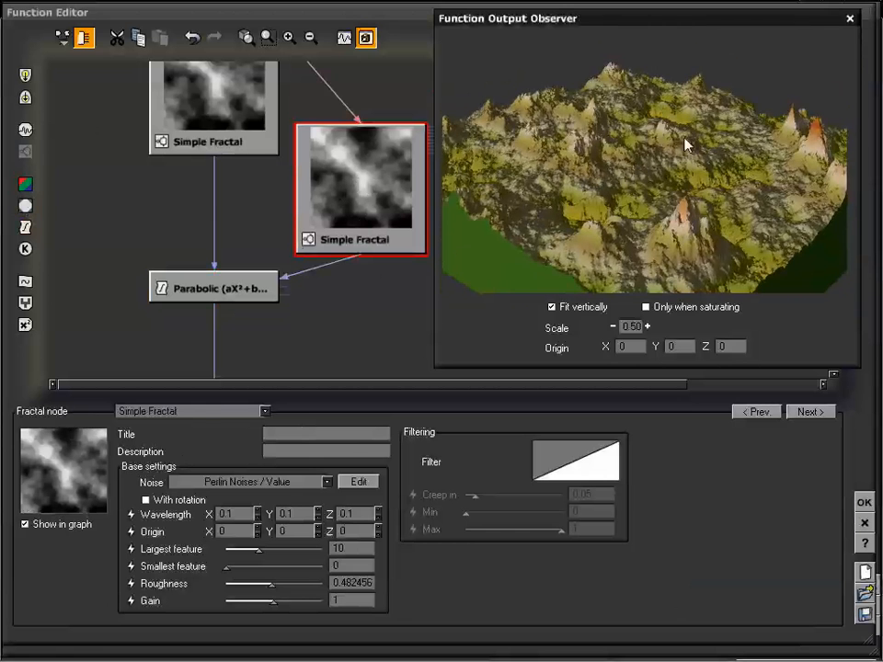
pyautogui.moveTo(686, 142); pyautogui.dragTo(511, 170)
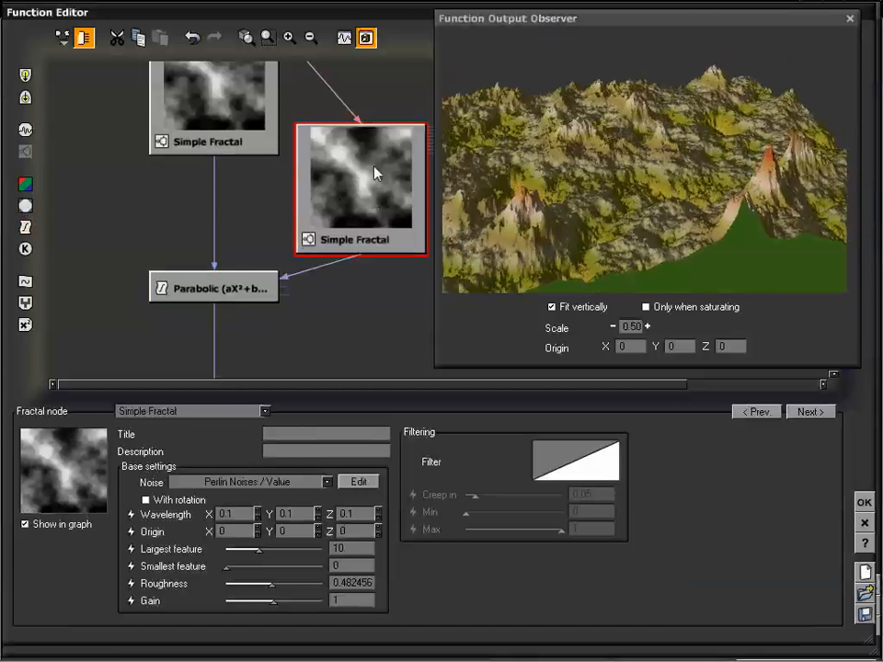
pyautogui.moveTo(363, 206); pyautogui.dragTo(361, 160)
pyautogui.hotkey('ctrl', 'z')
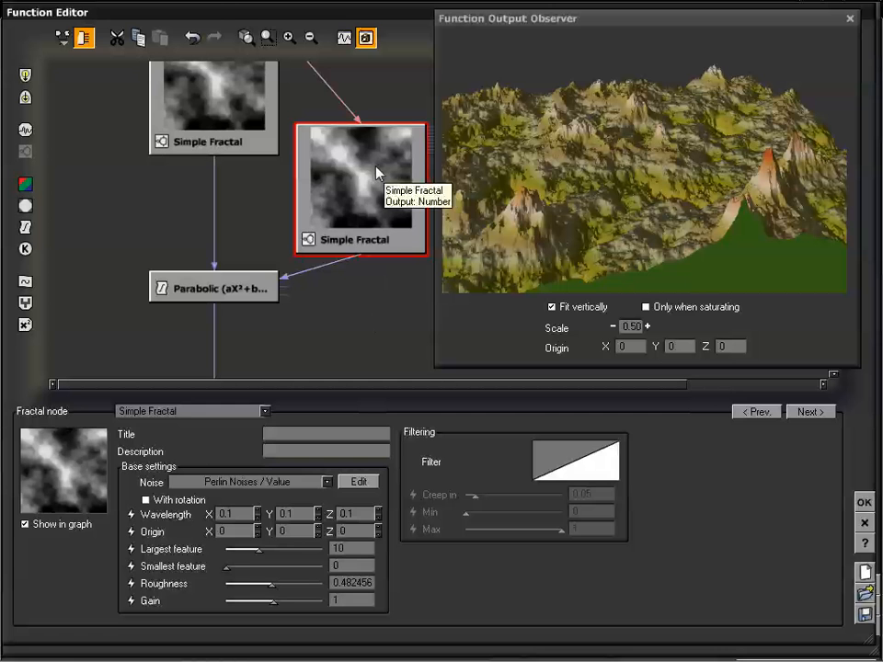
pyautogui.press('Delete')
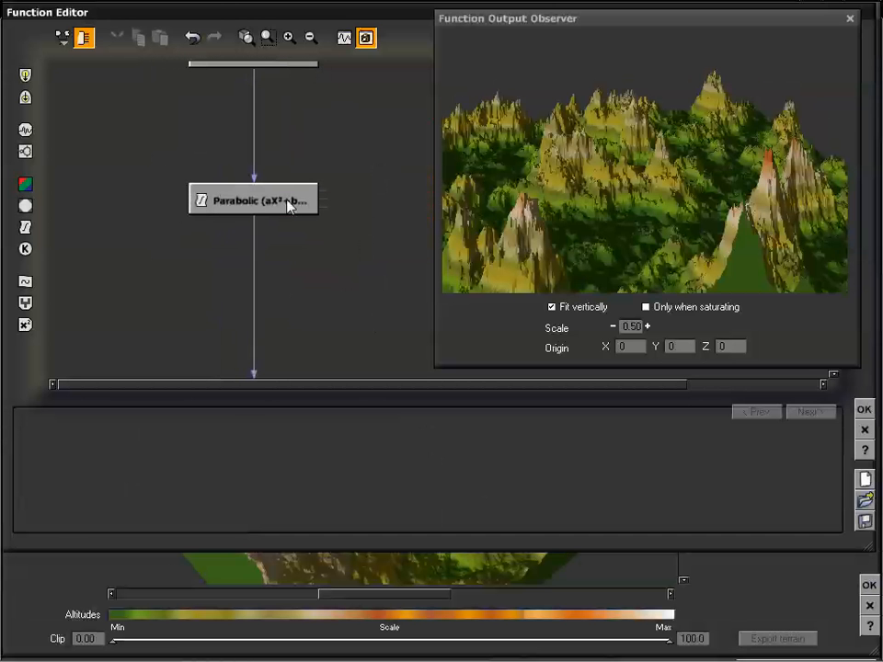
# Change the Parabolic node's filter type to Absolute and inspect the reshaped terrain from a higher angle.
pyautogui.click(288, 203)
pyautogui.click(153, 412)
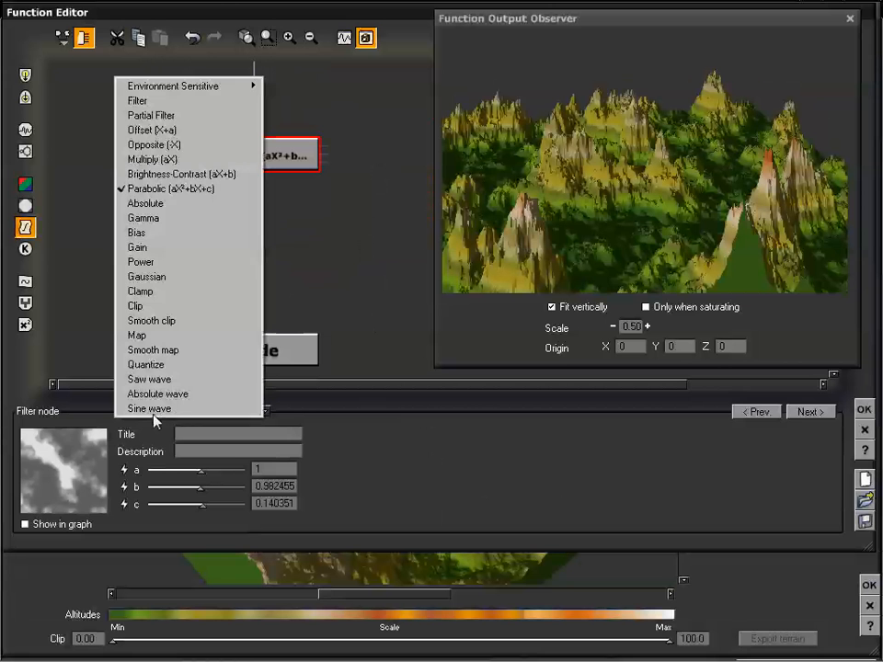
pyautogui.click(184, 205)
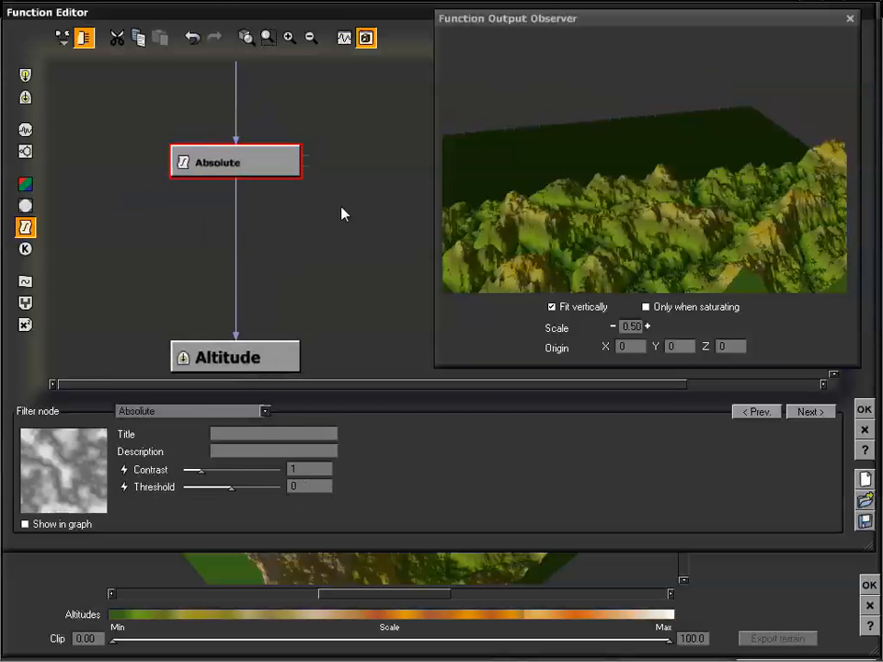
pyautogui.moveTo(634, 186); pyautogui.dragTo(656, 209)
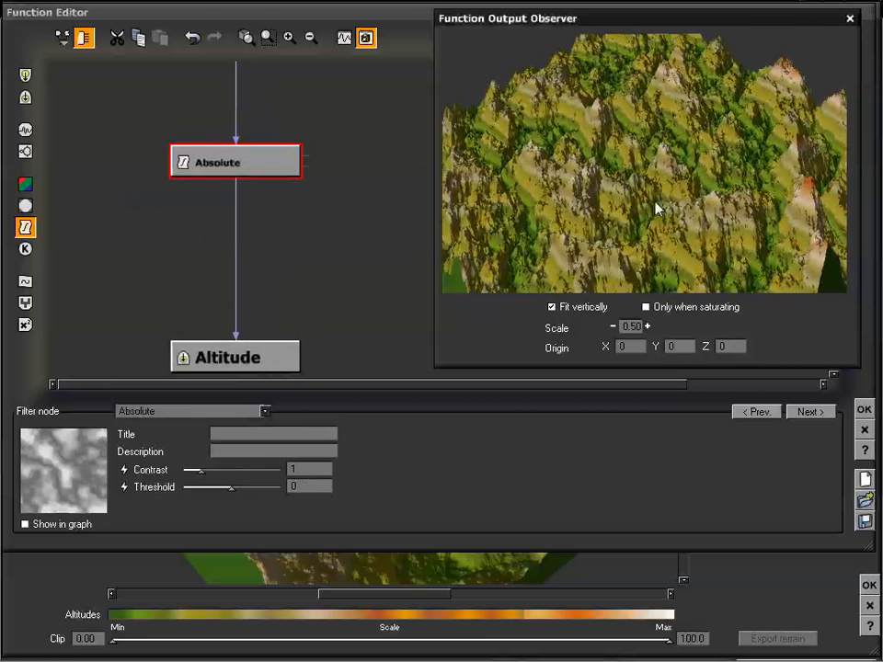
# Set the Absolute node's contrast to about 0.71 and threshold to -1, and show its preview in the graph.
pyautogui.moveTo(201, 470)
pyautogui.mouseDown()
pyautogui.moveTo(232, 470)
pyautogui.moveTo(199, 470)
pyautogui.mouseUp()
pyautogui.moveTo(231, 487); pyautogui.dragTo(188, 487)
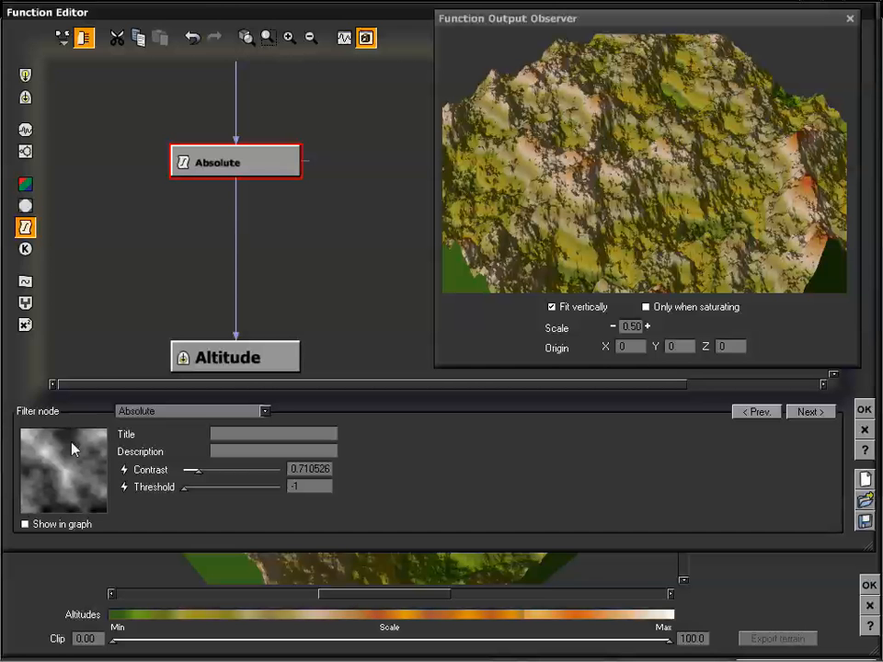
pyautogui.click(25, 524)
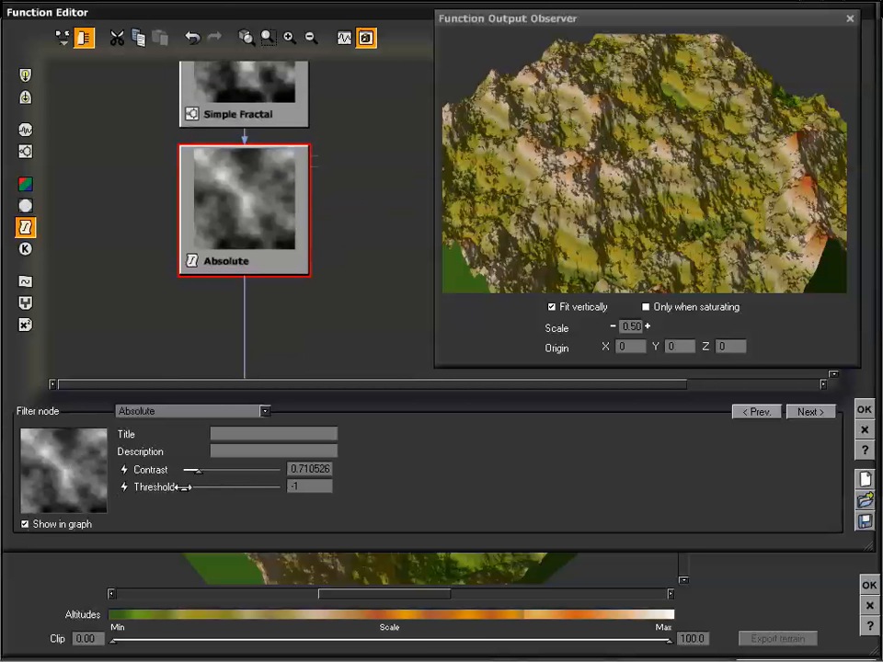
# Set the Absolute node's threshold to about -0.68 and contrast to about 4.09, and inspect the terrain from above.
pyautogui.moveTo(186, 487)
pyautogui.mouseDown()
pyautogui.moveTo(270, 488)
pyautogui.moveTo(187, 478)
pyautogui.mouseUp()
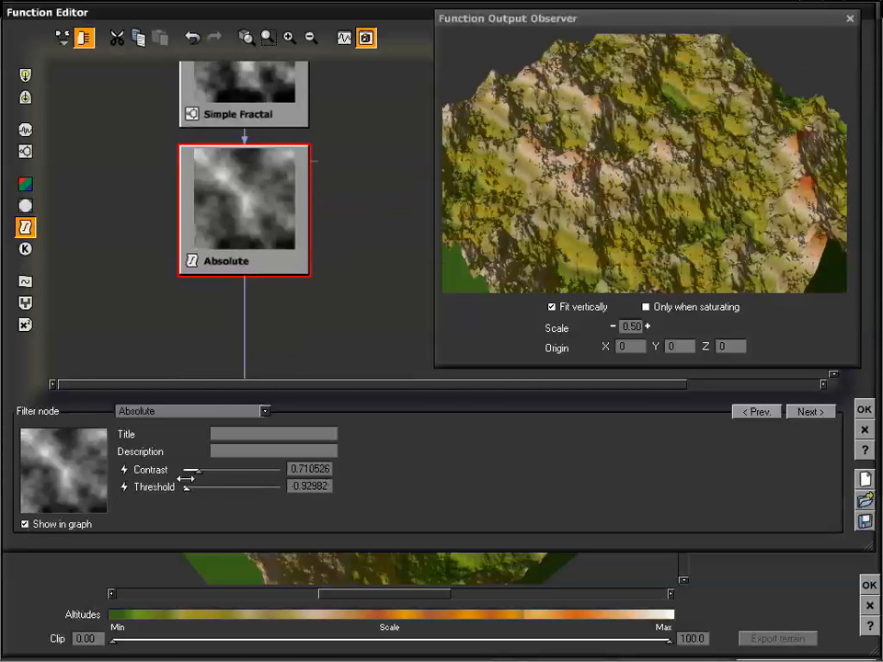
pyautogui.moveTo(192, 485); pyautogui.dragTo(198, 486)
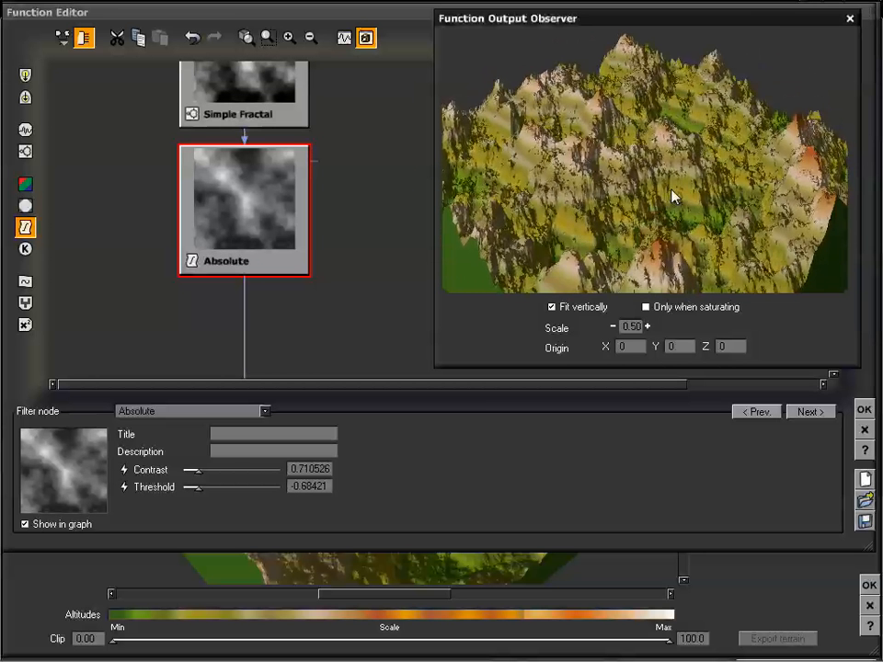
pyautogui.moveTo(198, 474); pyautogui.dragTo(229, 470)
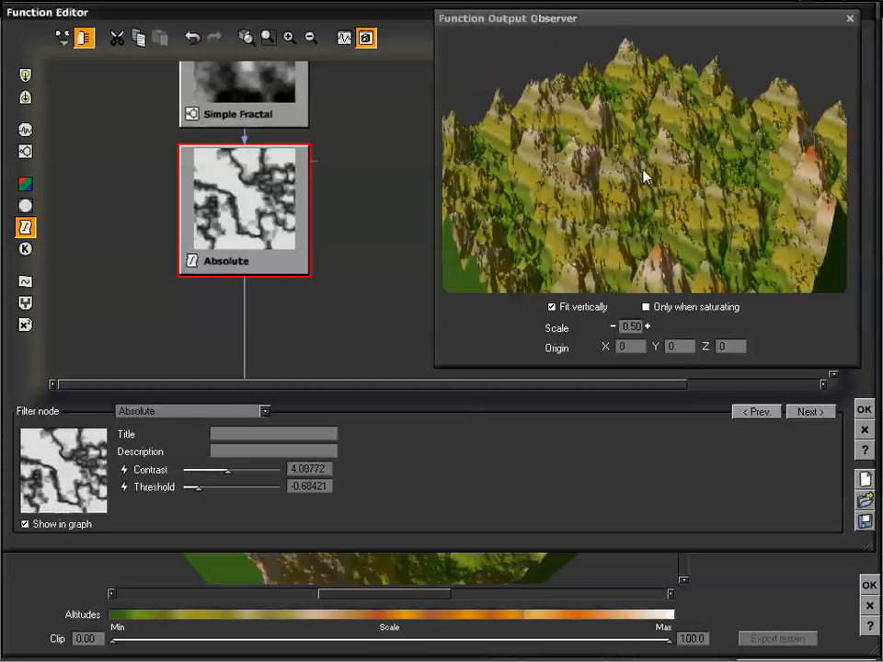
pyautogui.moveTo(643, 174); pyautogui.dragTo(641, 126)
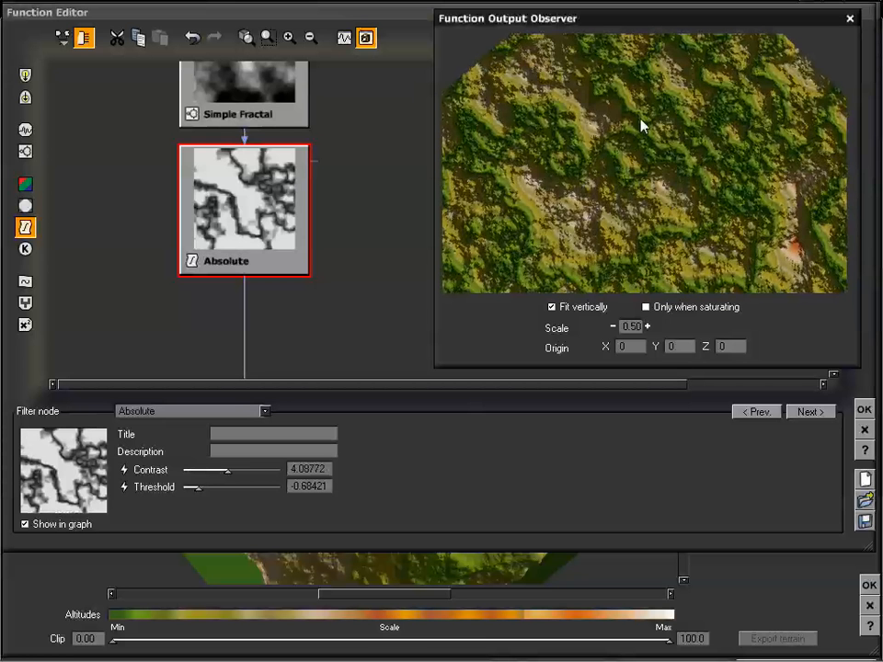
pyautogui.moveTo(564, 224); pyautogui.dragTo(649, 195)
# Set the Absolute node's threshold to about -0.82 and examine the terrain from several angles in the output observer.
pyautogui.moveTo(202, 488); pyautogui.dragTo(189, 488)
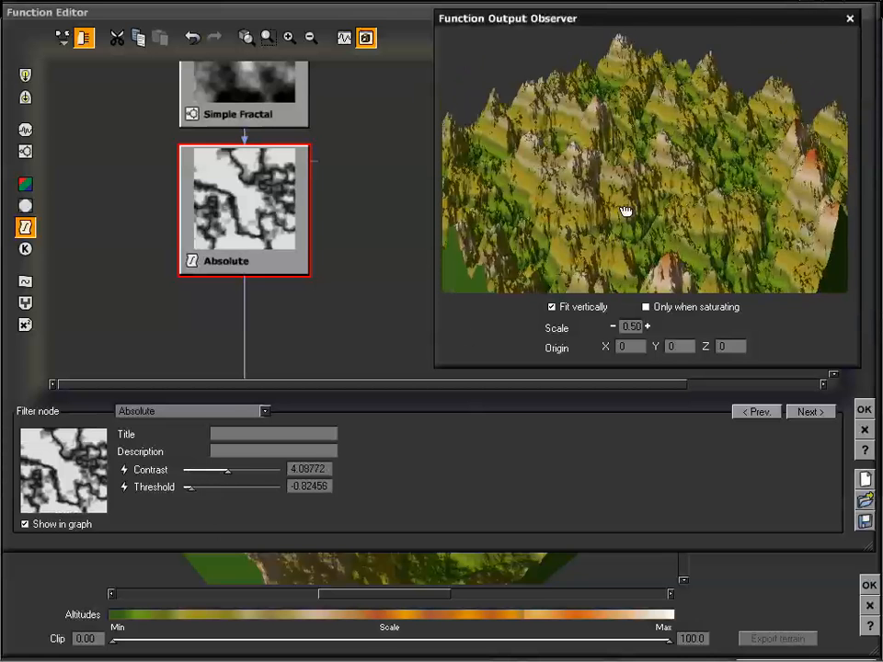
pyautogui.moveTo(624, 210); pyautogui.dragTo(680, 198)
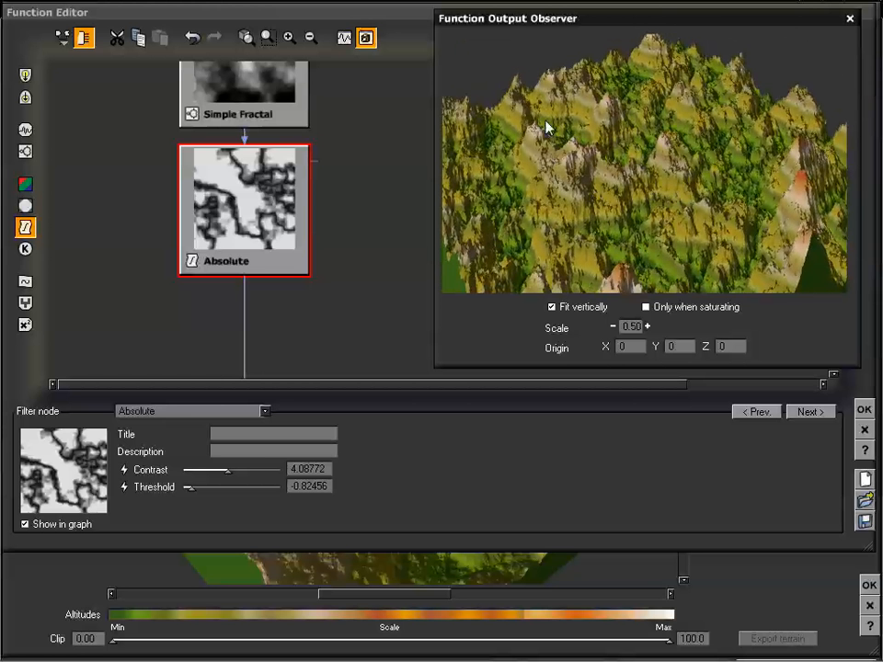
pyautogui.moveTo(660, 20); pyautogui.dragTo(655, 15)
pyautogui.moveTo(651, 108); pyautogui.dragTo(645, 157)
pyautogui.moveTo(647, 136); pyautogui.dragTo(646, 135)
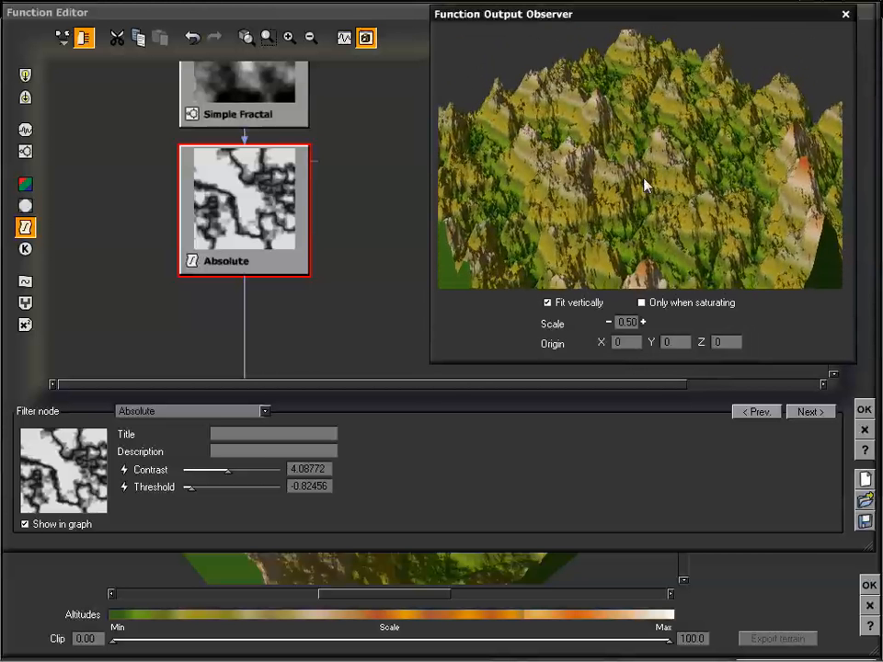
# Change the Absolute node's filter type to Gamma and try a gamma of about 5.55.
pyautogui.click(231, 411)
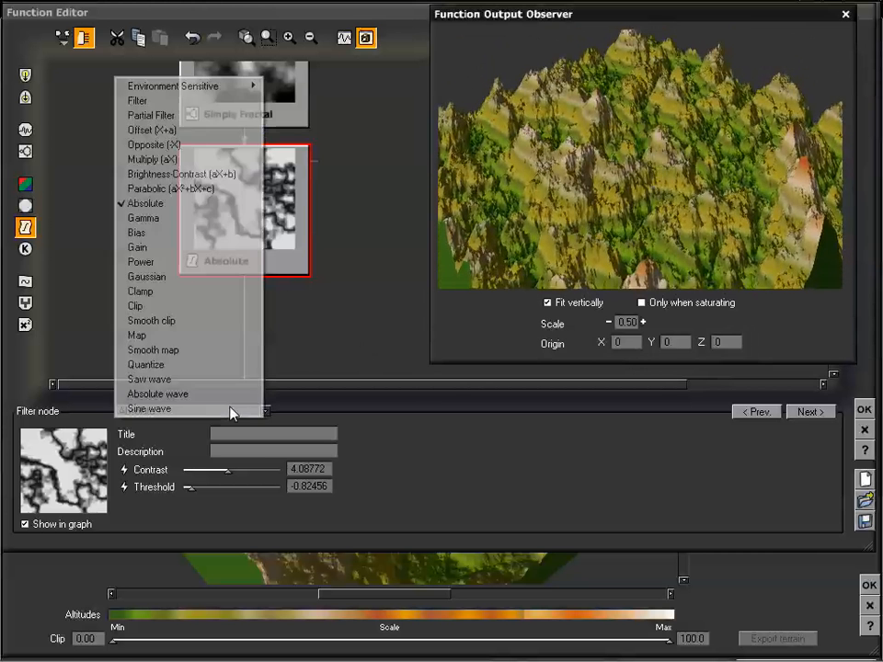
pyautogui.click(195, 220)
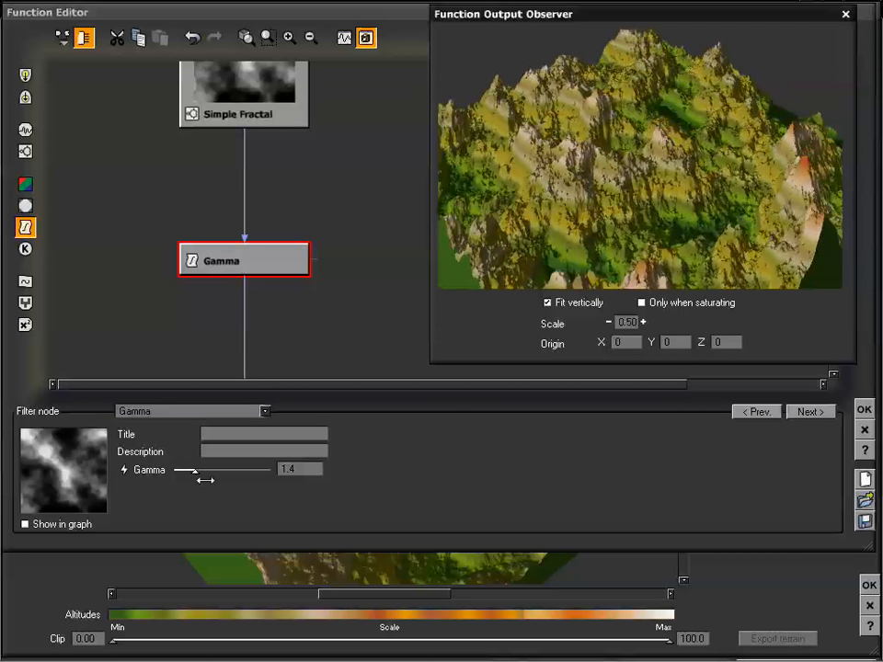
pyautogui.moveTo(199, 467); pyautogui.dragTo(238, 468)
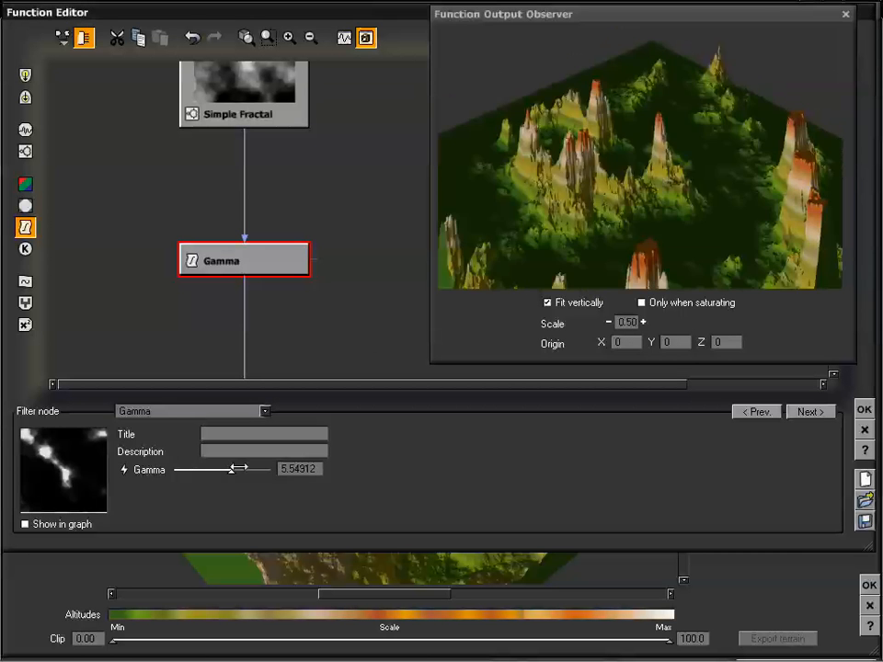
pyautogui.moveTo(633, 187); pyautogui.dragTo(673, 164)
# Try gamma values of about 7.09 and 0.24 on the Gamma node, and leave it at about 1.30.
pyautogui.moveTo(232, 475); pyautogui.dragTo(244, 473)
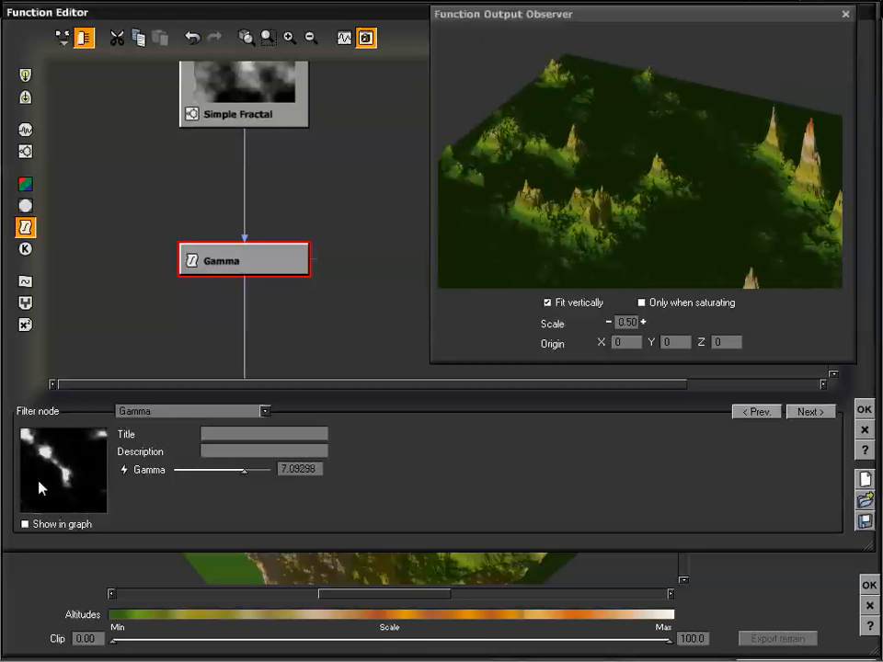
pyautogui.moveTo(243, 471); pyautogui.dragTo(185, 470)
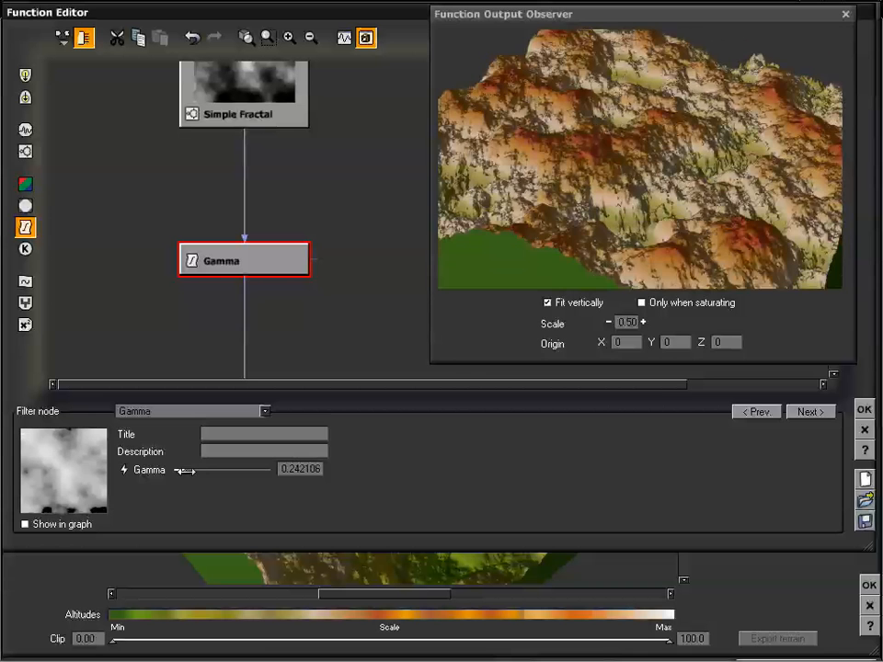
pyautogui.moveTo(685, 157); pyautogui.dragTo(716, 164)
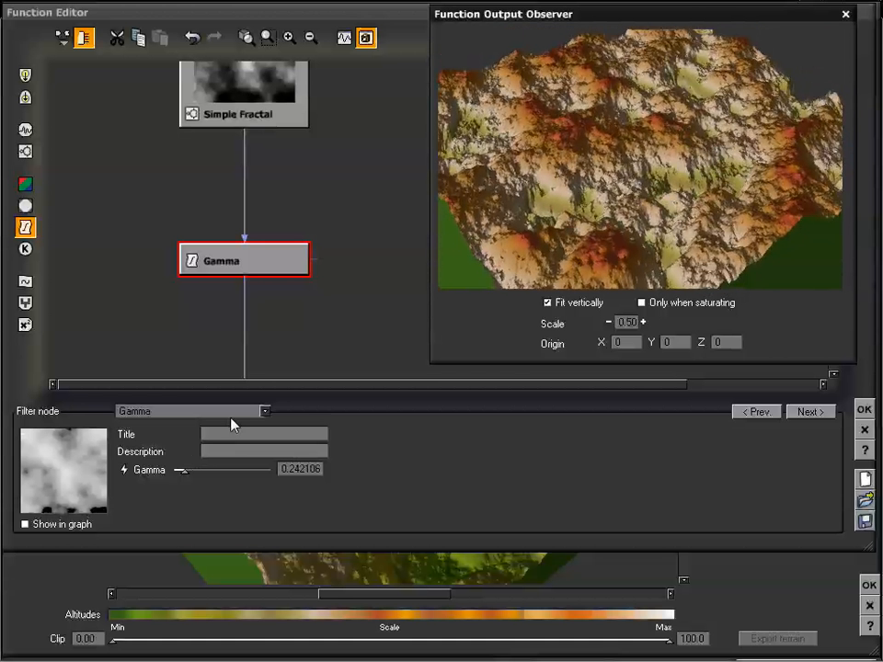
pyautogui.moveTo(185, 470); pyautogui.dragTo(193, 470)
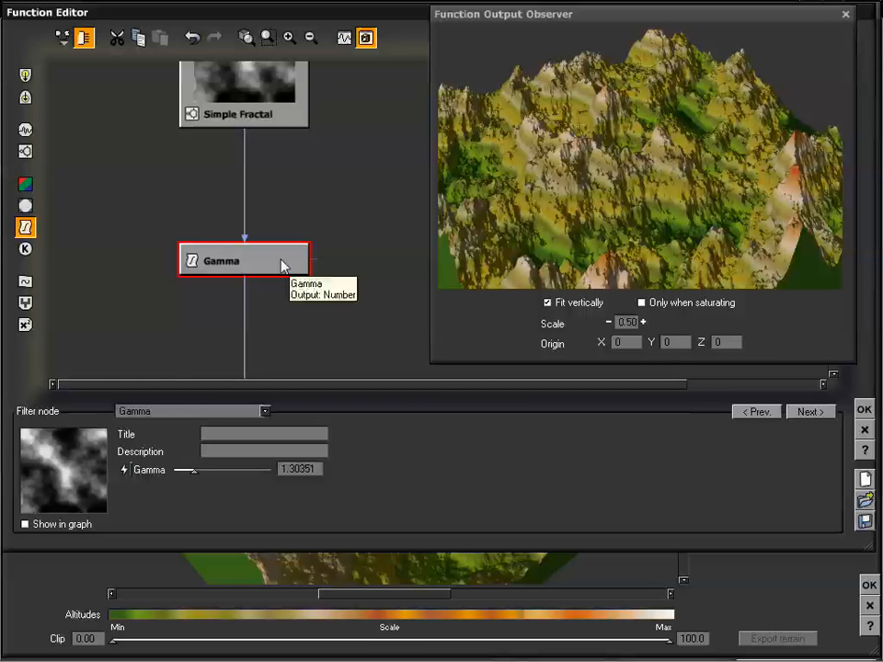
pyautogui.moveTo(348, 220)
pyautogui.mouseDown()
pyautogui.moveTo(343, 250)
pyautogui.moveTo(339, 229)
pyautogui.mouseUp()
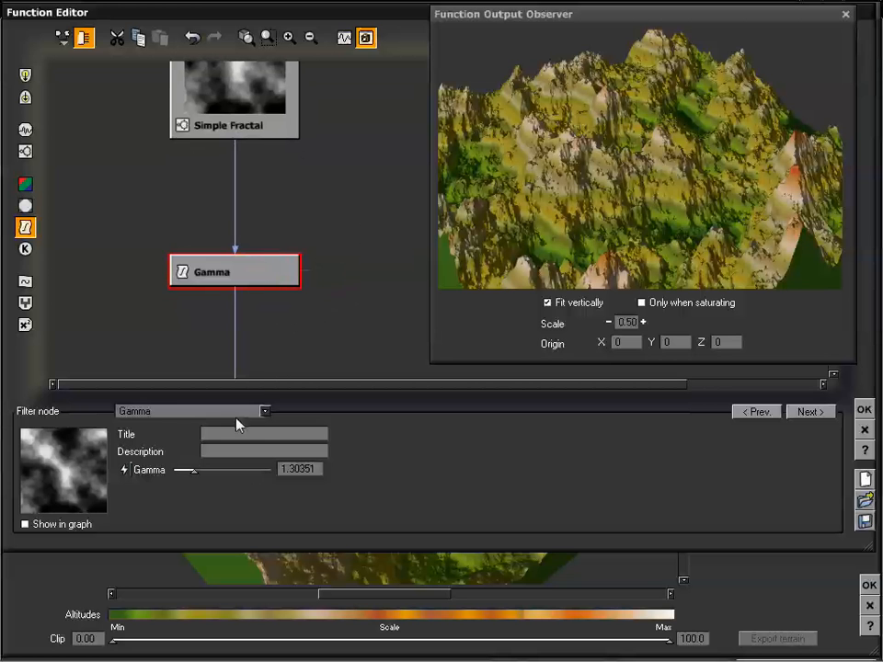
# Change the Gamma node's filter type to Bias and lower the bias to about 0.35.
pyautogui.click(263, 411)
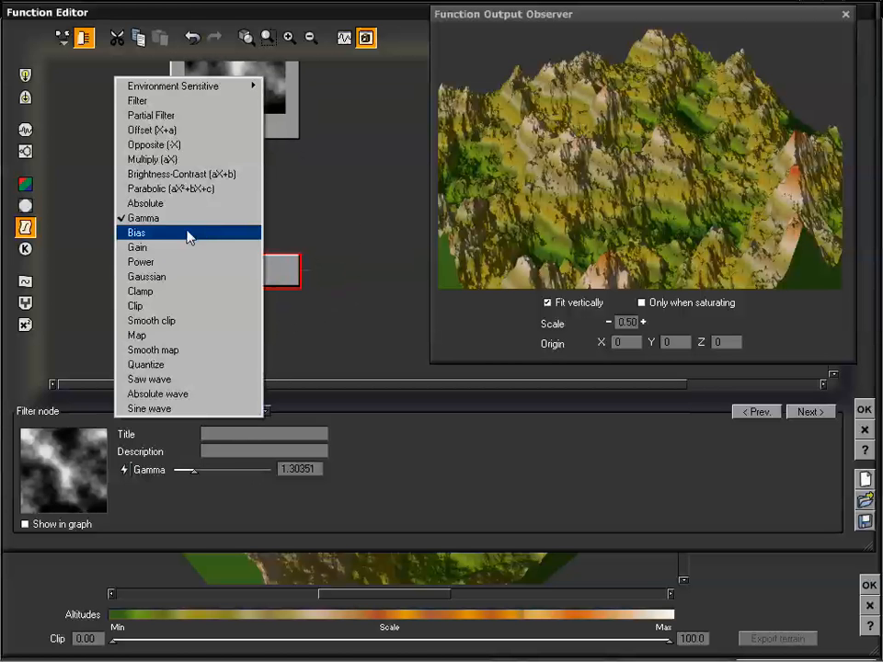
pyautogui.click(188, 233)
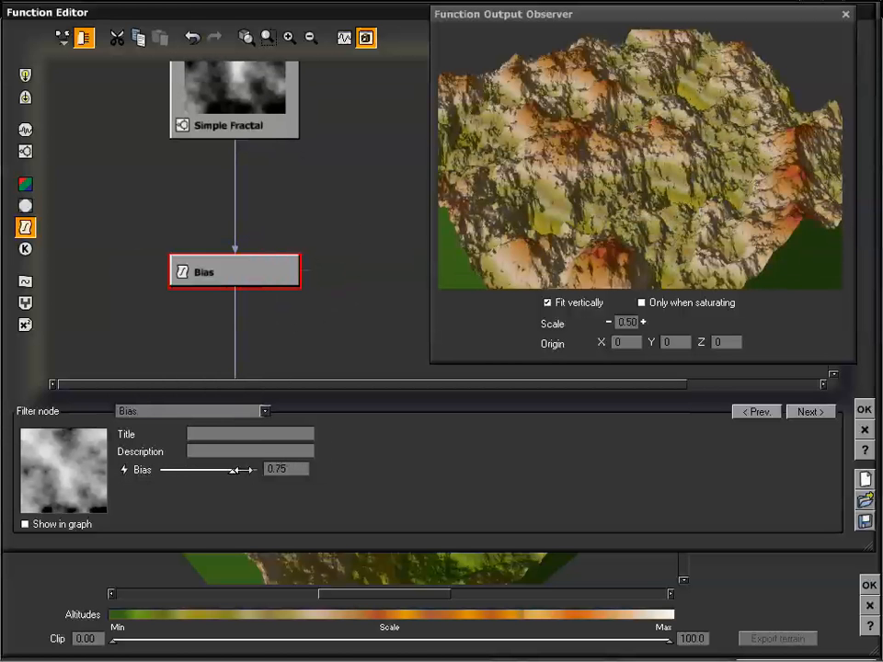
pyautogui.moveTo(234, 470); pyautogui.dragTo(193, 470)
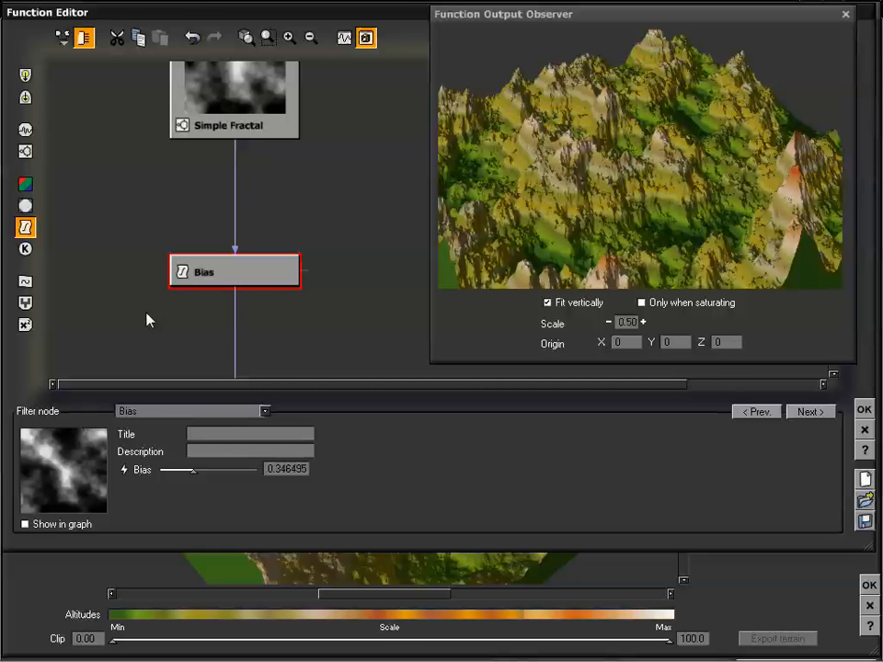
# Show the Bias node's preview in the graph, try a bias of about 0.76, and leave it at about 0.57.
pyautogui.click(24, 523)
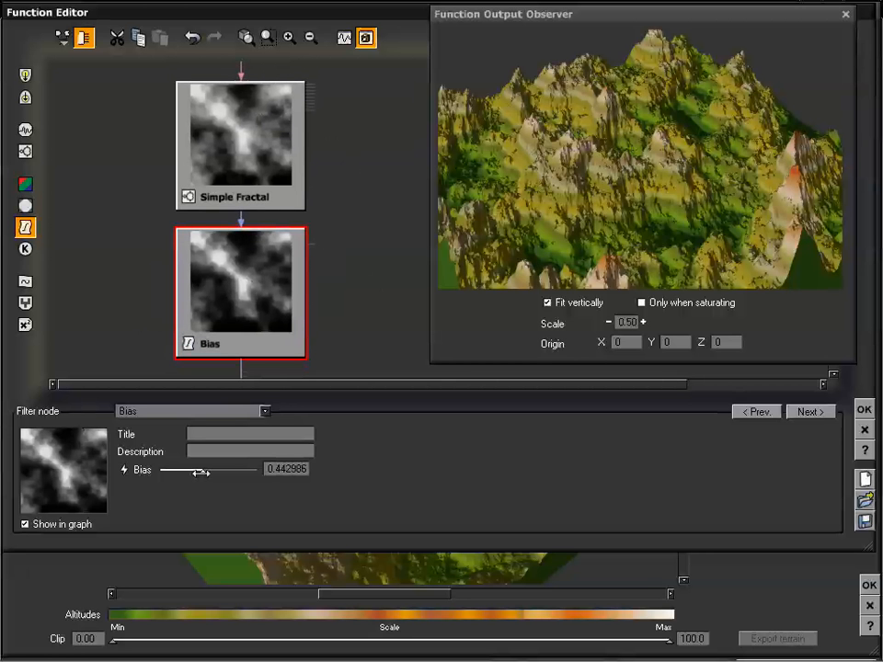
pyautogui.moveTo(199, 472); pyautogui.dragTo(238, 470)
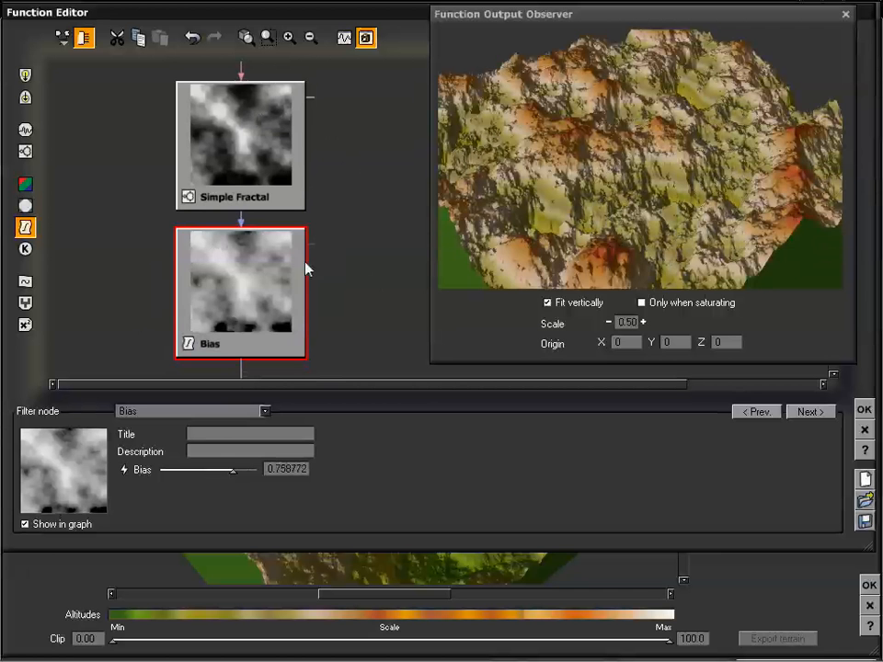
pyautogui.moveTo(232, 470)
pyautogui.mouseDown()
pyautogui.moveTo(203, 470)
pyautogui.moveTo(218, 470)
pyautogui.mouseUp()
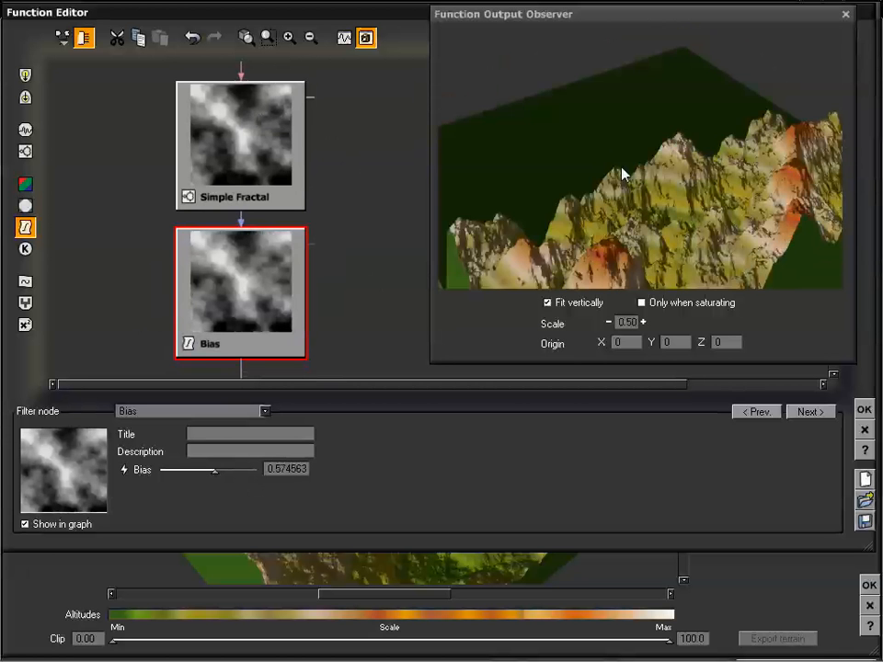
pyautogui.moveTo(599, 192); pyautogui.dragTo(470, 241)
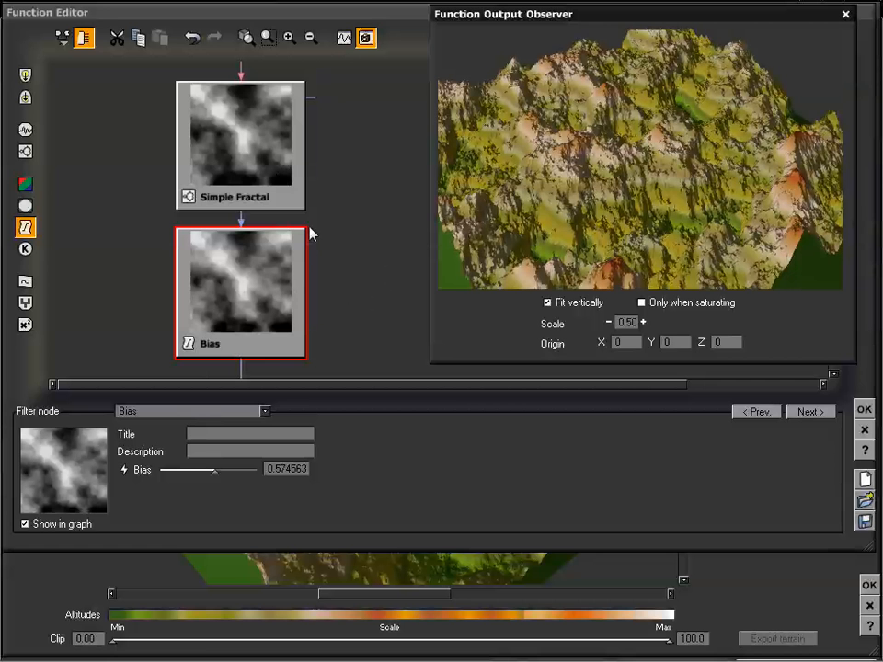
# Change the Bias node's filter type to Gain and set the gain to about 0.49.
pyautogui.click(181, 419)
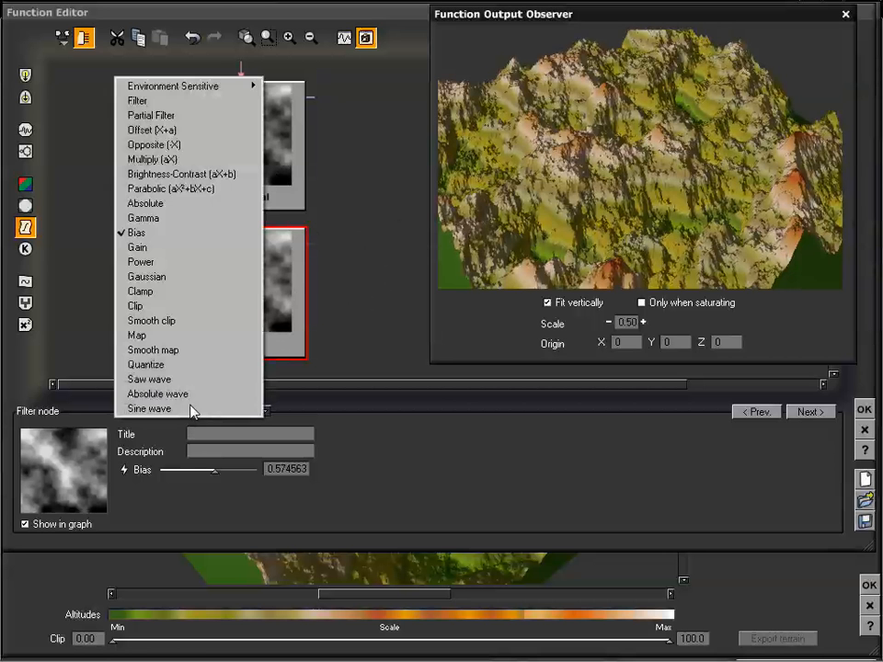
pyautogui.click(177, 254)
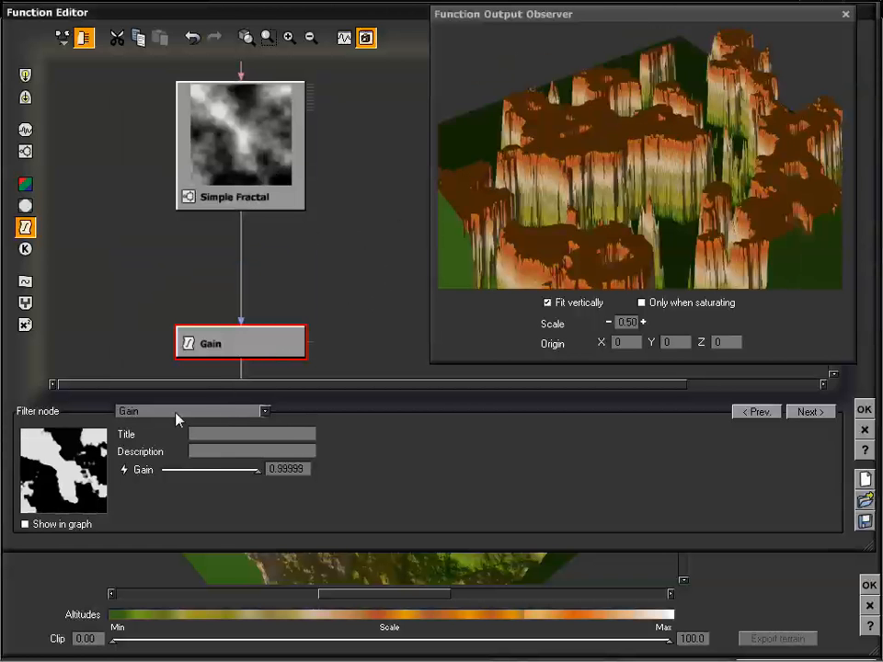
pyautogui.moveTo(258, 470); pyautogui.dragTo(235, 470)
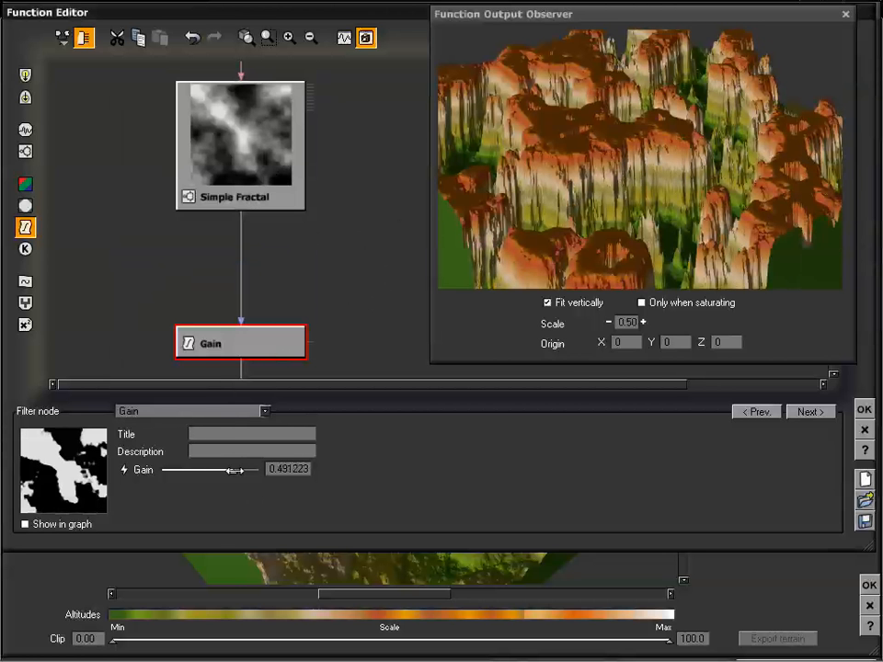
# Change the Gain node's filter type to Power, with an exponent of about 7.40 and a lower clip of about -0.30.
pyautogui.click(166, 411)
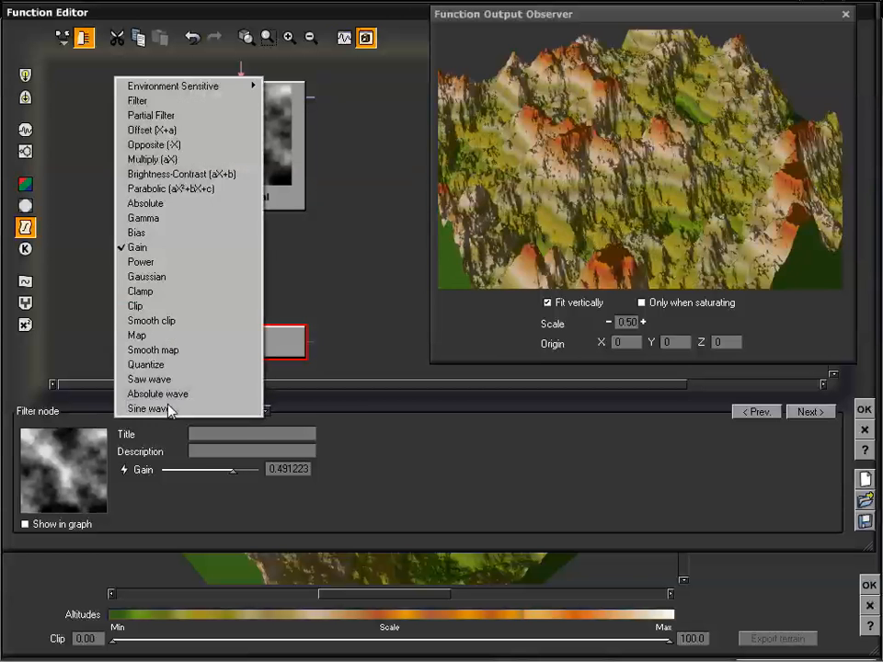
pyautogui.click(173, 262)
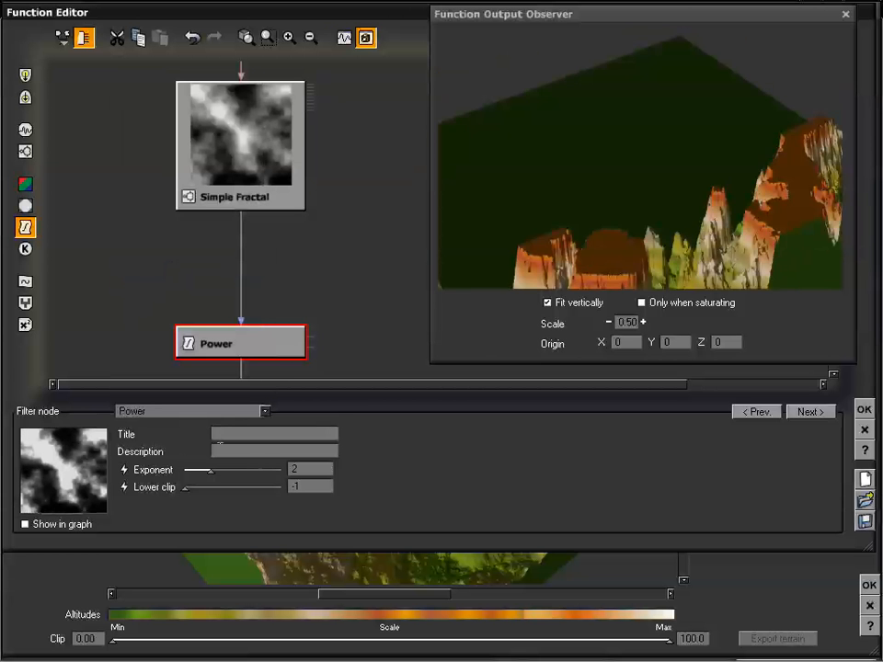
pyautogui.moveTo(222, 472); pyautogui.dragTo(257, 472)
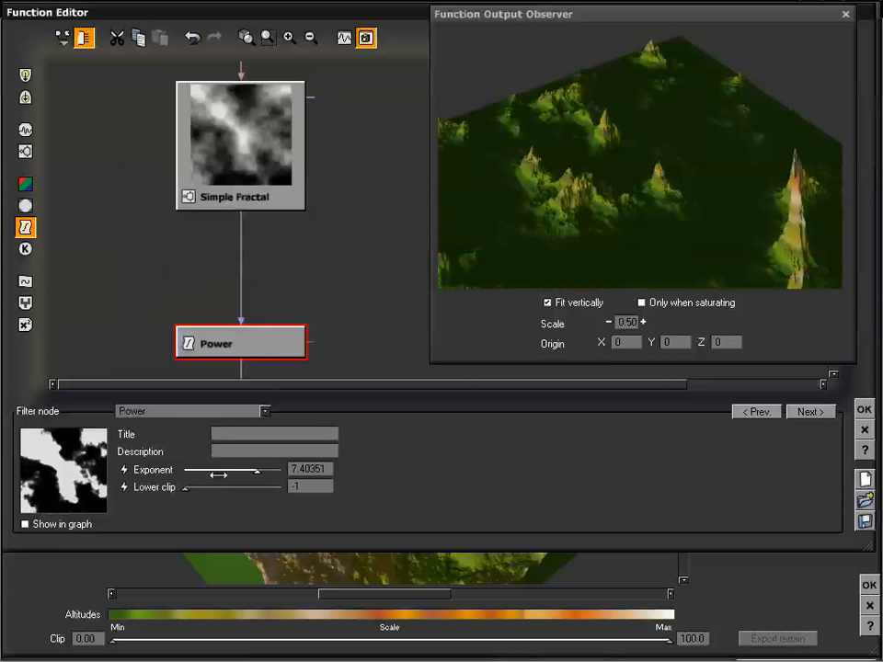
pyautogui.moveTo(177, 490); pyautogui.dragTo(221, 495)
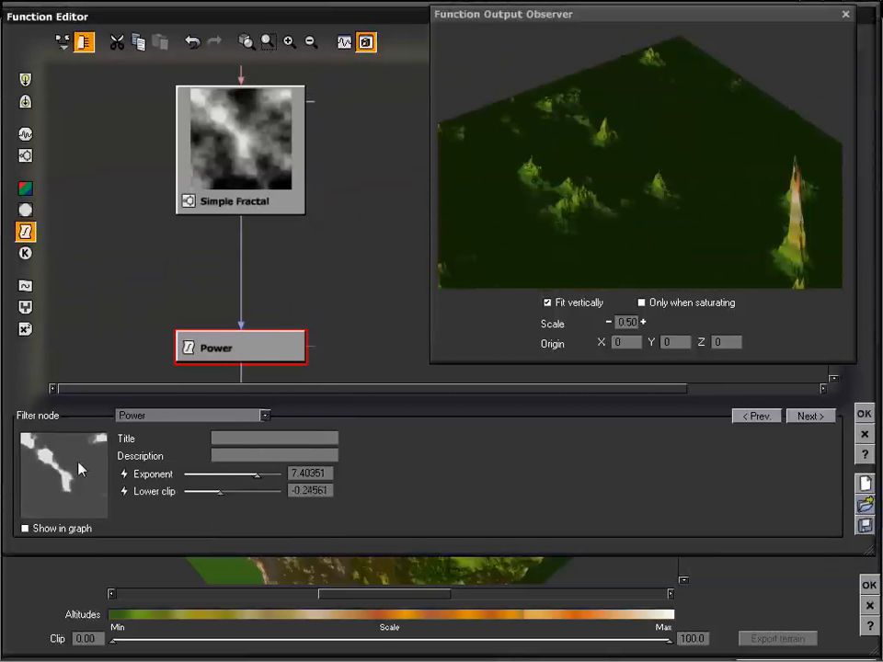
pyautogui.moveTo(221, 491)
pyautogui.mouseDown()
pyautogui.moveTo(195, 491)
pyautogui.moveTo(217, 491)
pyautogui.mouseUp()
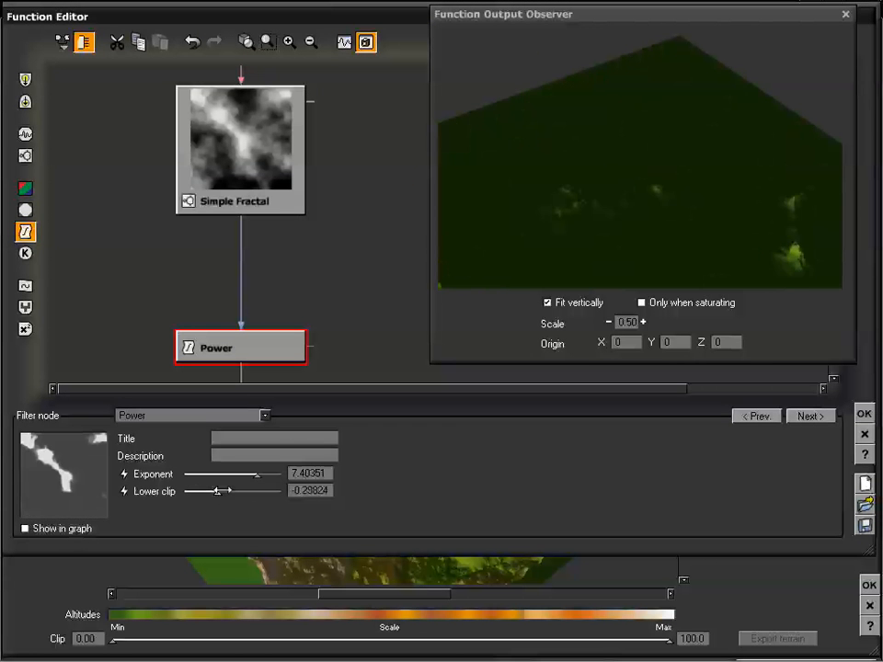
# Compare the Power-filtered terrain with and without vertical fitting in the output observer, leaving the fitting enabled.
pyautogui.moveTo(618, 177)
pyautogui.mouseDown()
pyautogui.moveTo(617, 161)
pyautogui.moveTo(623, 165)
pyautogui.mouseUp()
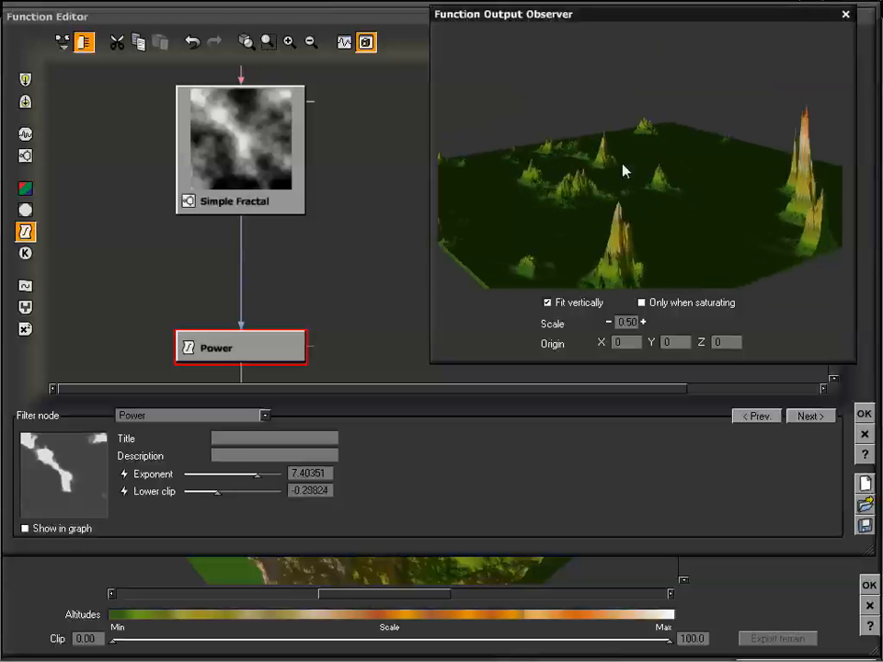
pyautogui.click(548, 301)
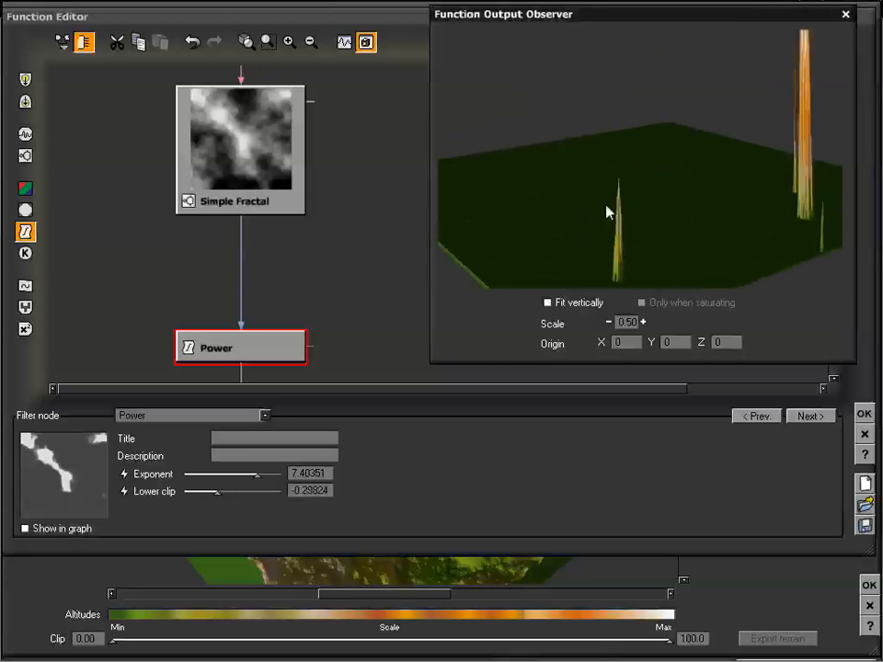
pyautogui.moveTo(609, 214); pyautogui.dragTo(625, 157)
pyautogui.click(548, 303)
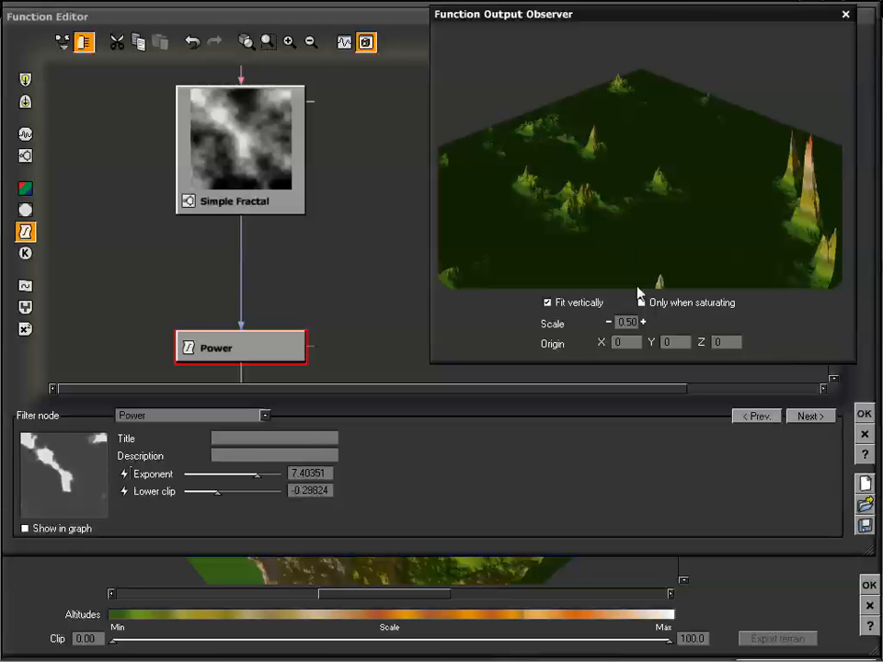
pyautogui.moveTo(605, 192)
pyautogui.mouseDown()
pyautogui.moveTo(607, 177)
pyautogui.moveTo(609, 186)
pyautogui.mouseUp()
pyautogui.moveTo(639, 219); pyautogui.dragTo(642, 196)
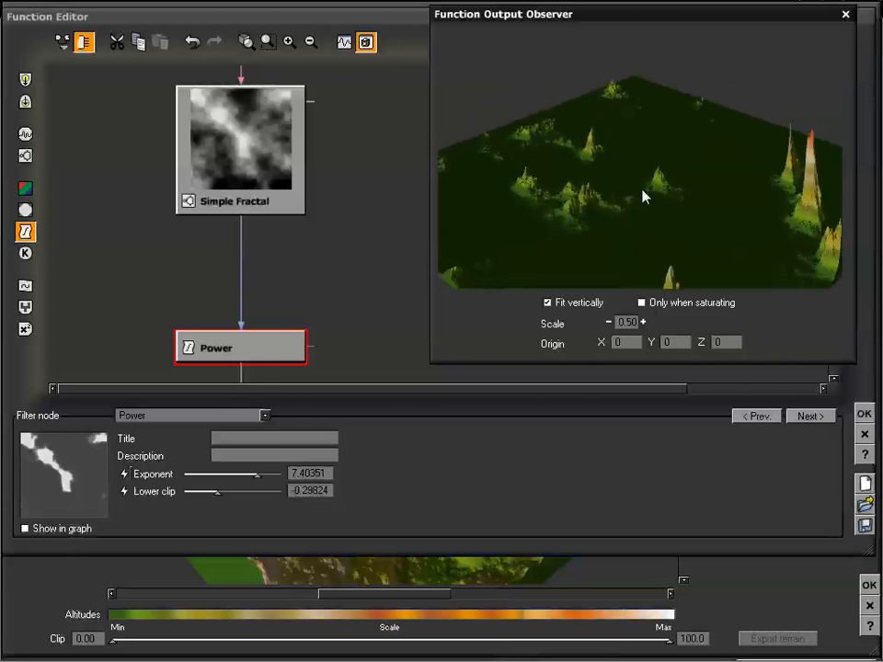
# Change the Power node's filter type to Gaussian, set contrast to about 6.32 and threshold to about -0.75, and examine the terrain from several angles.
pyautogui.click(243, 415)
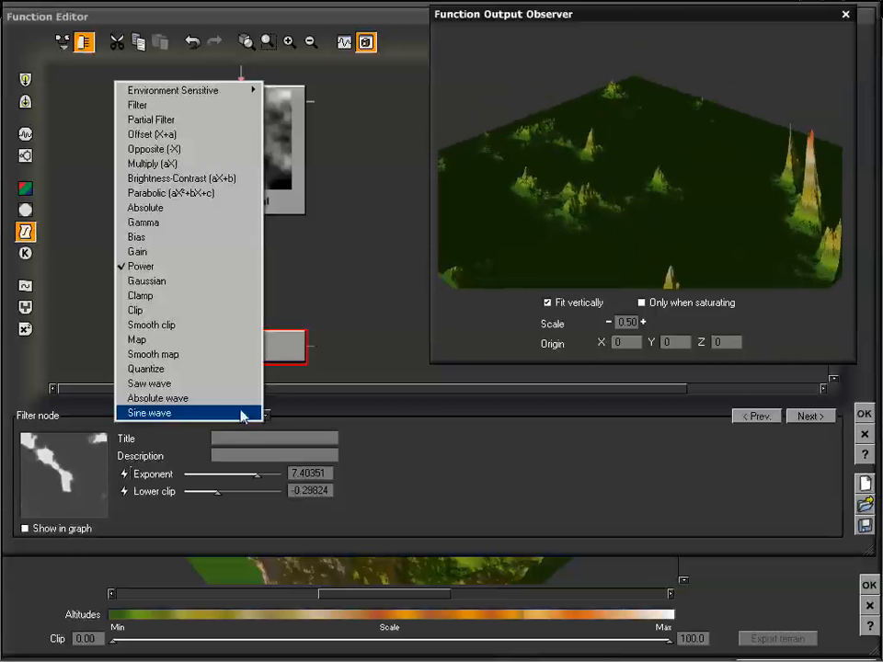
pyautogui.click(184, 280)
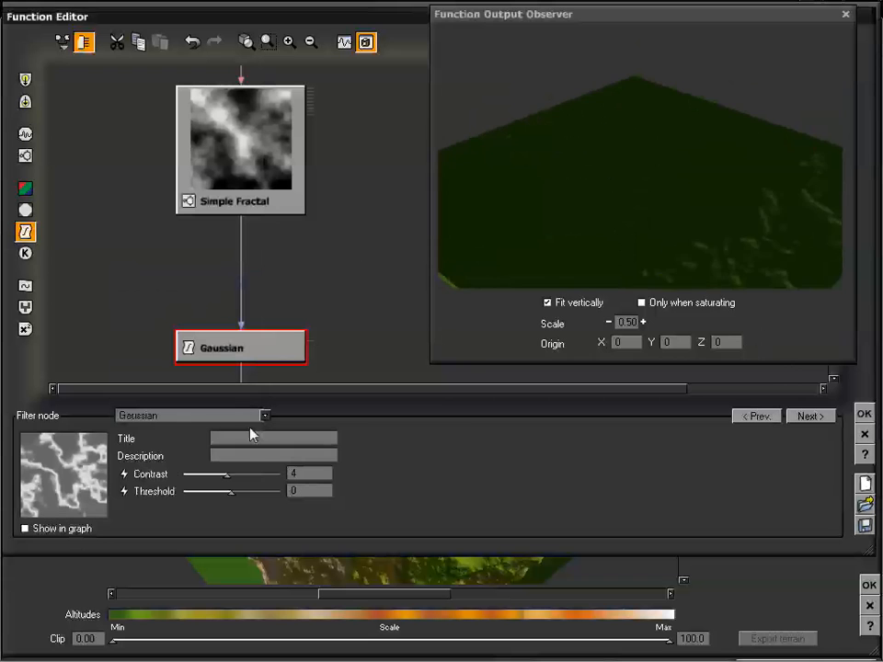
pyautogui.moveTo(670, 167); pyautogui.dragTo(647, 184)
pyautogui.moveTo(227, 475); pyautogui.dragTo(203, 493)
pyautogui.moveTo(635, 166)
pyautogui.mouseDown()
pyautogui.moveTo(636, 201)
pyautogui.moveTo(635, 151)
pyautogui.moveTo(639, 203)
pyautogui.moveTo(632, 175)
pyautogui.moveTo(678, 174)
pyautogui.moveTo(617, 178)
pyautogui.moveTo(636, 180)
pyautogui.moveTo(643, 160)
pyautogui.mouseUp()
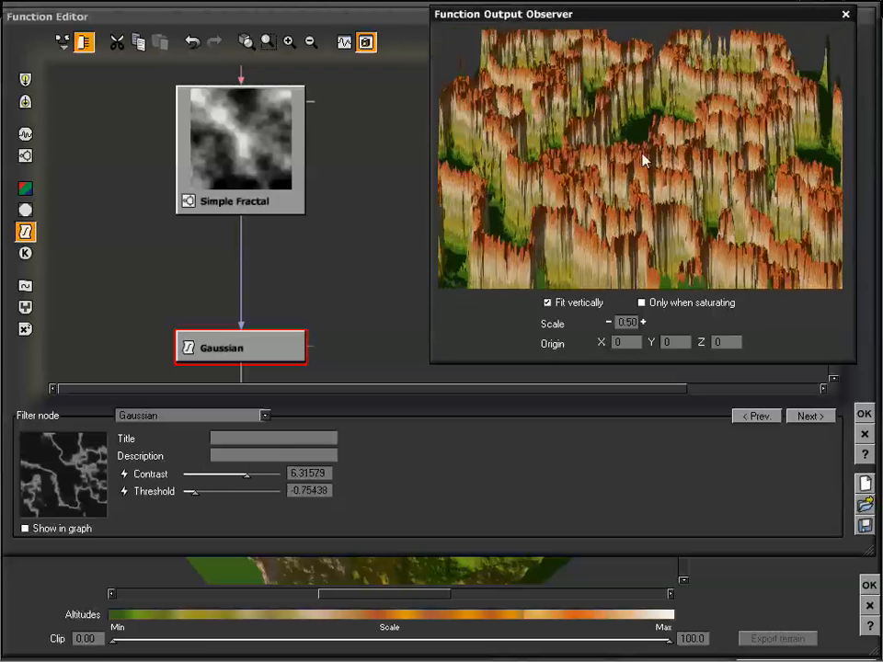
pyautogui.moveTo(631, 210); pyautogui.dragTo(618, 179)
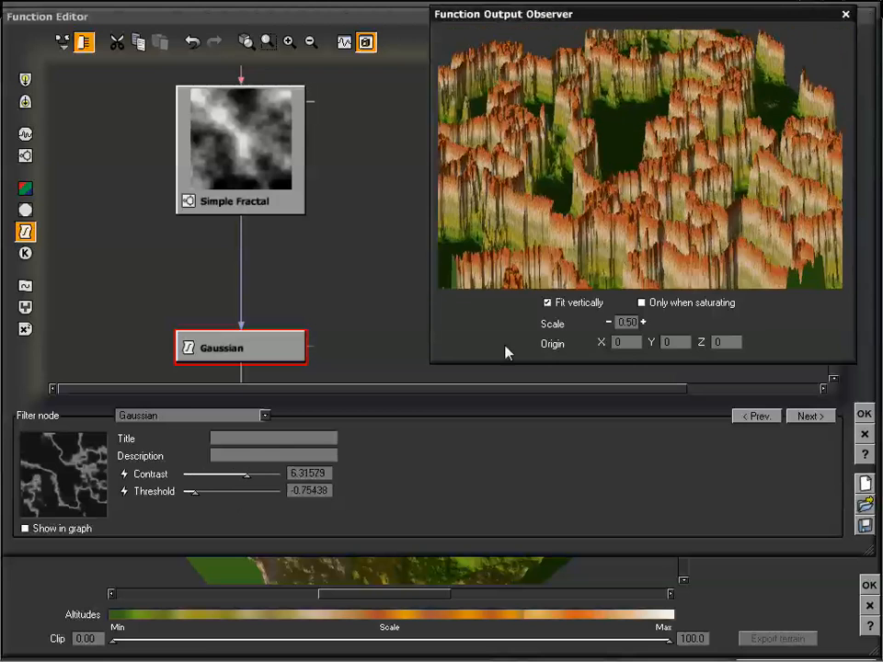
pyautogui.moveTo(575, 220); pyautogui.dragTo(644, 159)
pyautogui.moveTo(618, 218); pyautogui.dragTo(643, 195)
pyautogui.moveTo(669, 151); pyautogui.dragTo(668, 154)
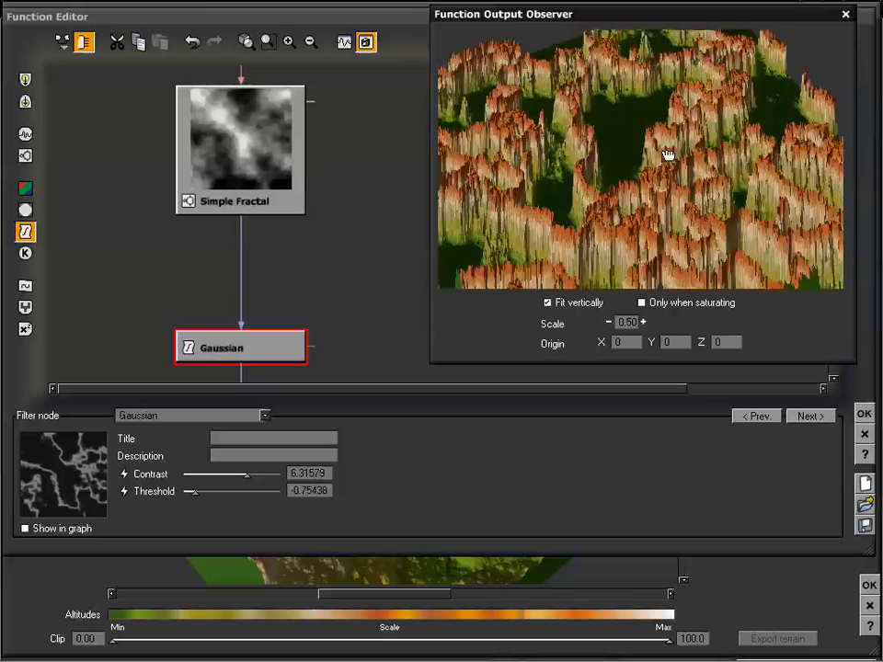
# Change the Gaussian node's filter type to Clamp, try a lower clip of about -0.58, and leave it at about 0.09.
pyautogui.click(222, 419)
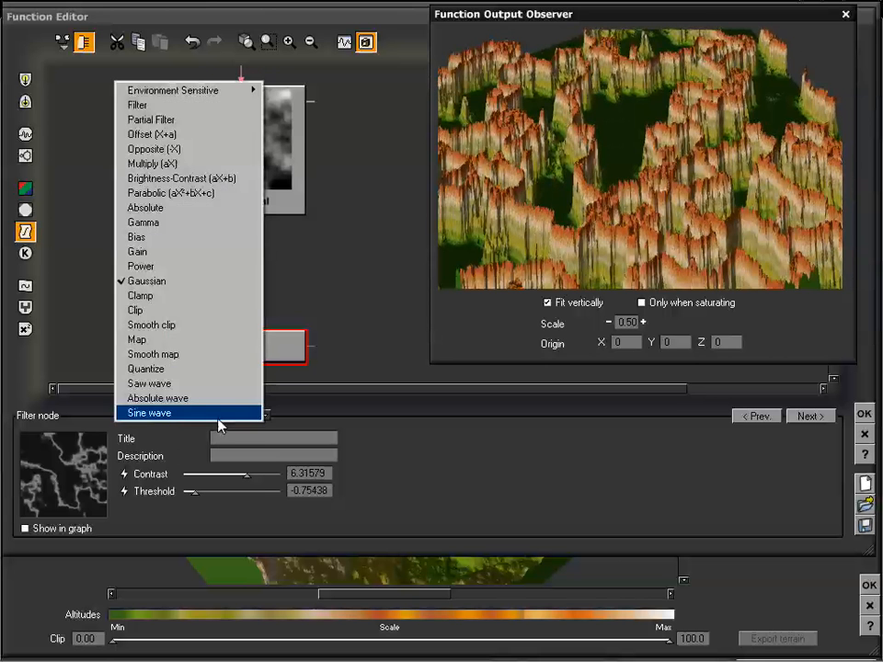
pyautogui.click(185, 301)
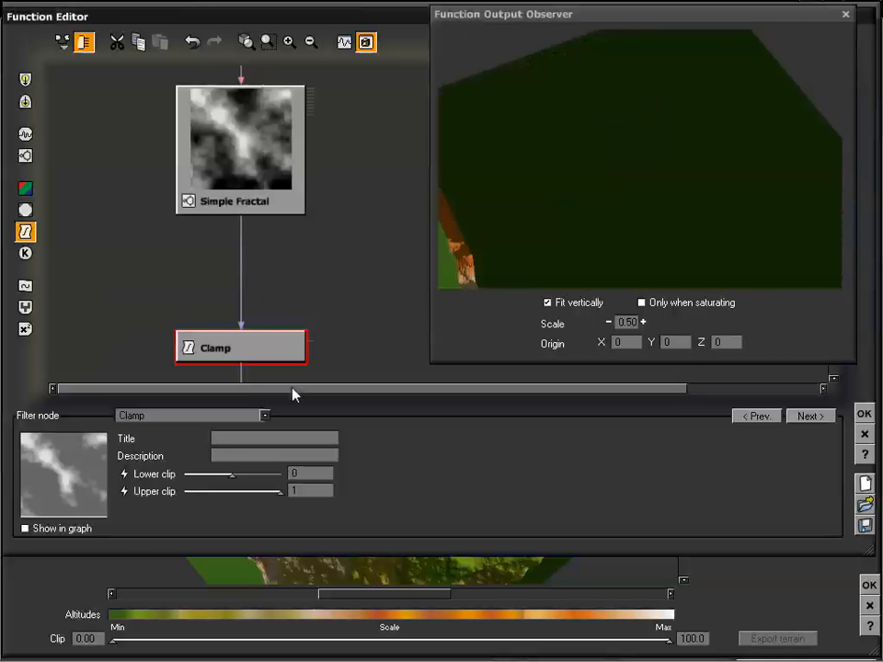
pyautogui.moveTo(616, 162); pyautogui.dragTo(621, 174)
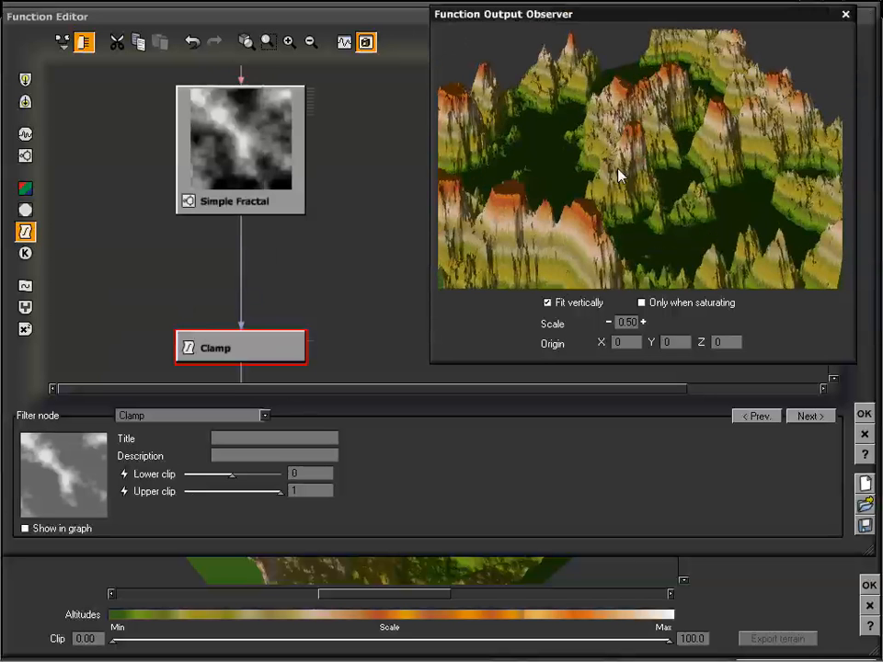
pyautogui.moveTo(232, 474); pyautogui.dragTo(203, 475)
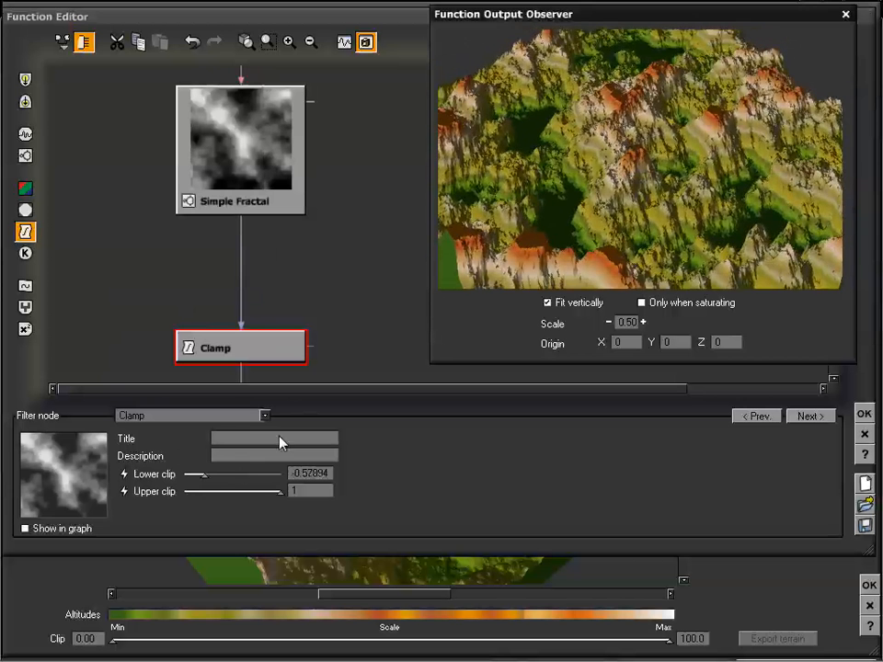
pyautogui.moveTo(205, 474); pyautogui.dragTo(236, 472)
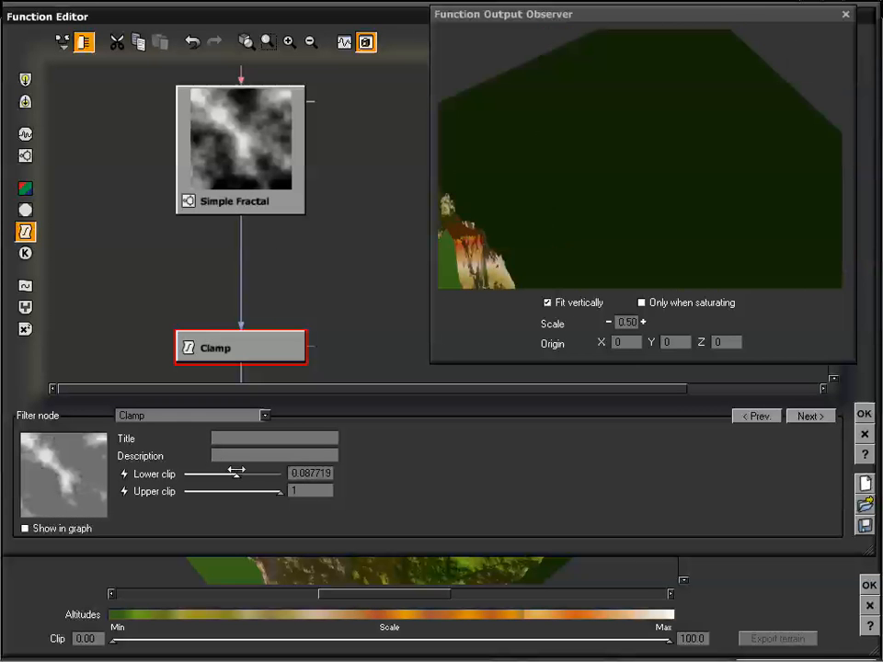
pyautogui.moveTo(641, 211); pyautogui.dragTo(629, 200)
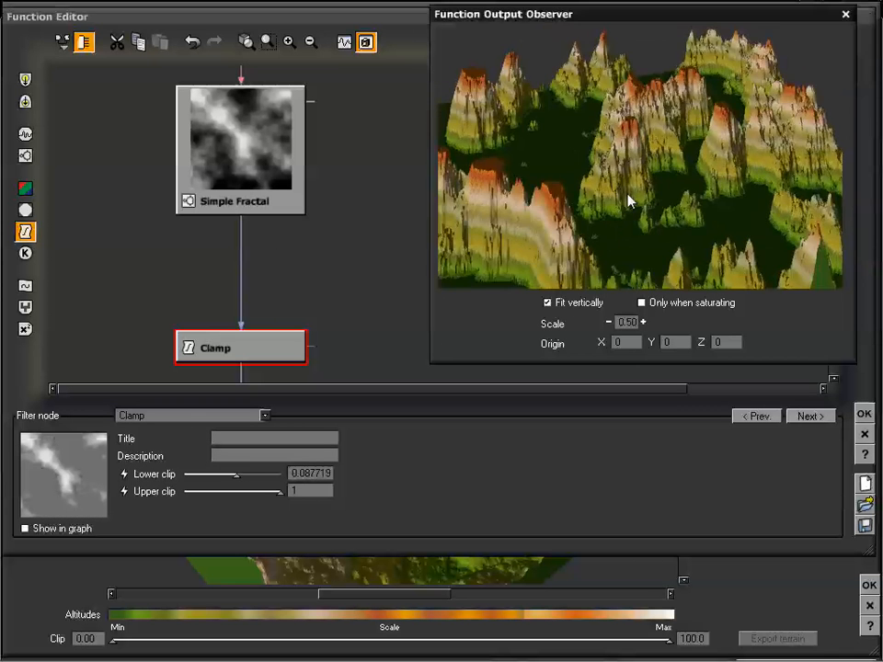
# Lower the Clamp node's upper clip to about 0.39 and inspect the terrain.
pyautogui.moveTo(634, 124); pyautogui.dragTo(400, 361)
pyautogui.moveTo(281, 491); pyautogui.dragTo(250, 492)
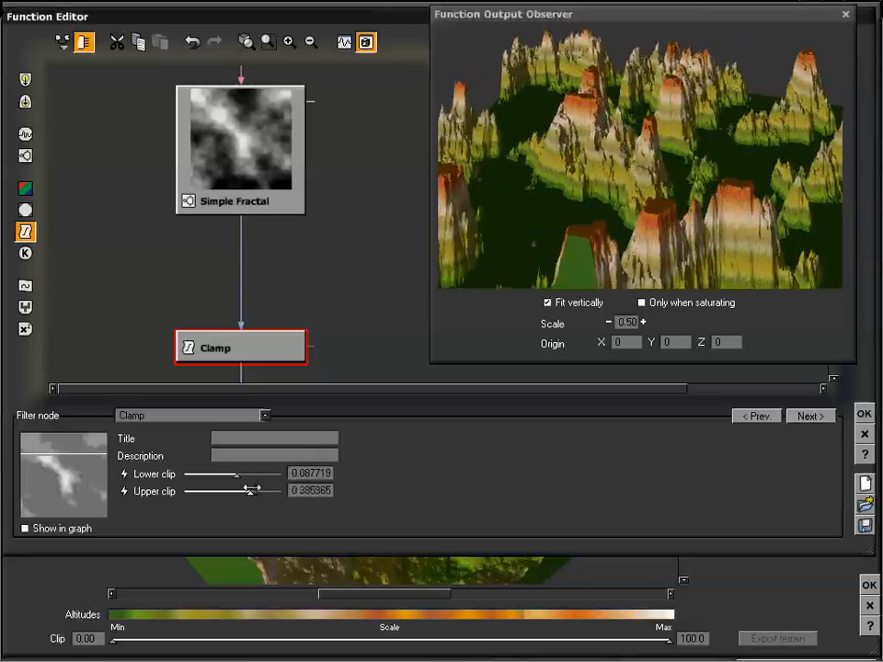
pyautogui.moveTo(628, 178); pyautogui.dragTo(629, 204)
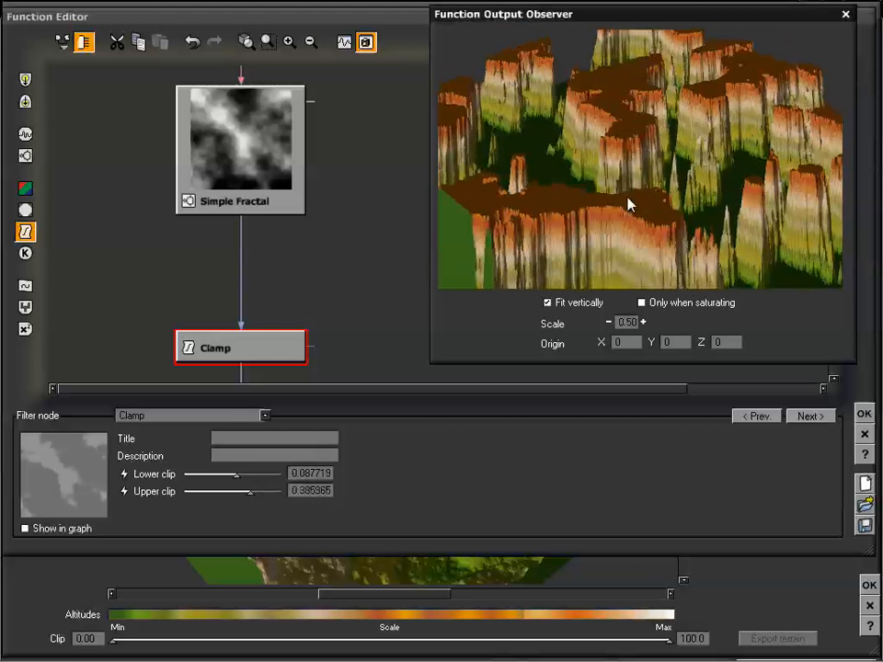
# Turn off vertical fitting for the clamped terrain and show the Clamp node's preview in the graph.
pyautogui.click(548, 302)
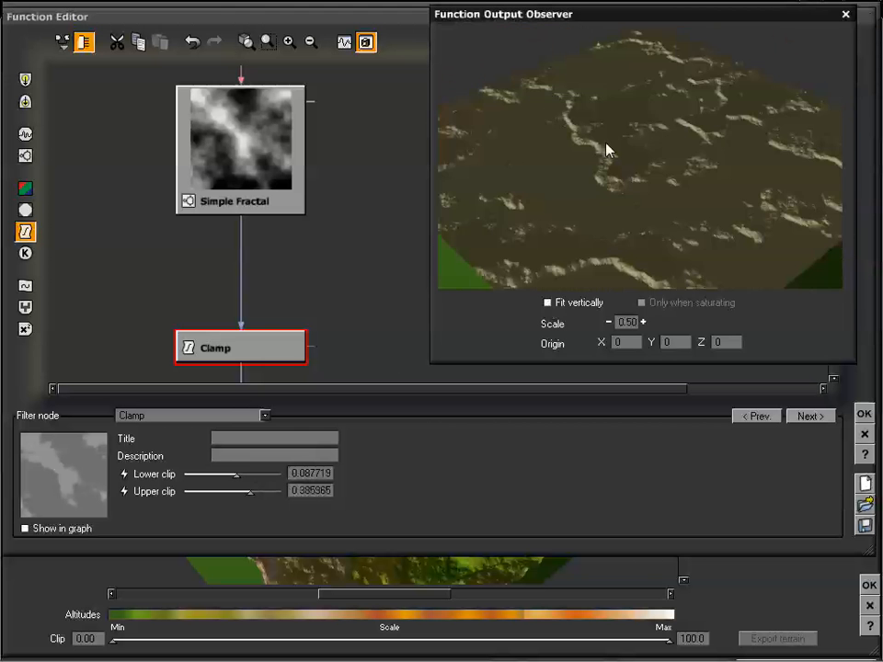
pyautogui.moveTo(607, 148); pyautogui.dragTo(669, 133)
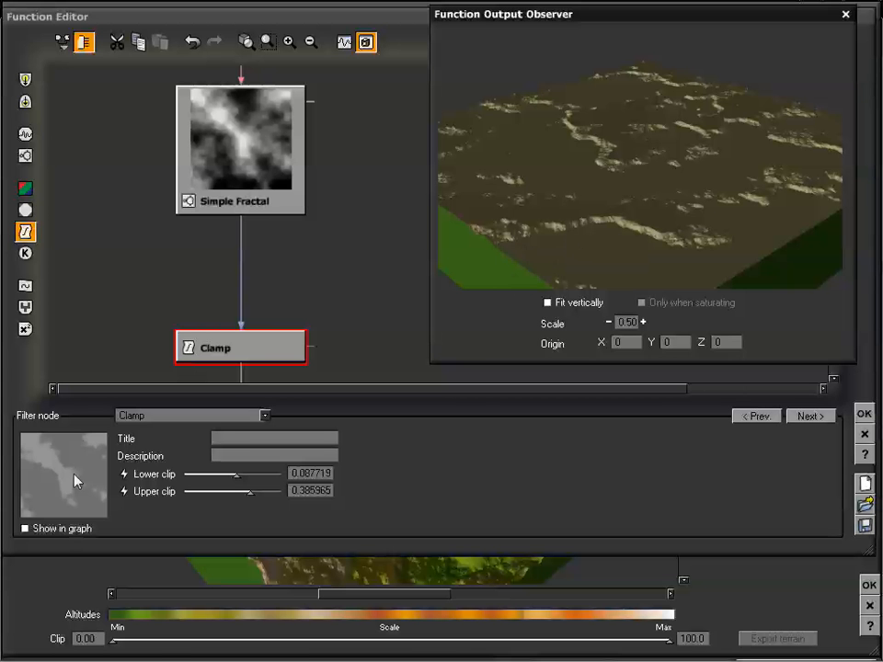
pyautogui.click(25, 530)
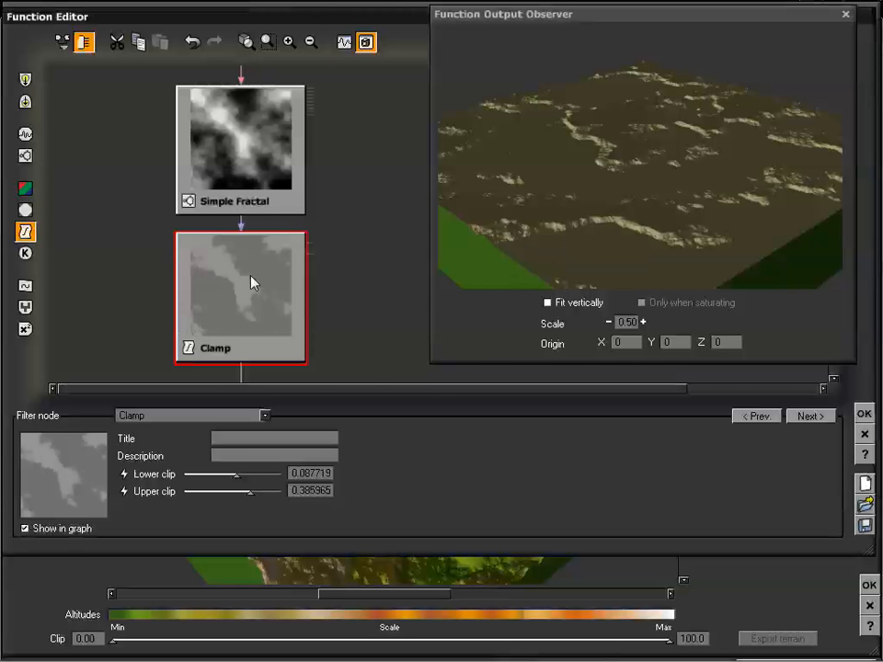
# Examine the unfitted clamped terrain from several angles, turn vertical fitting back on and inspect the fitted terrain.
pyautogui.moveTo(687, 140); pyautogui.dragTo(681, 148)
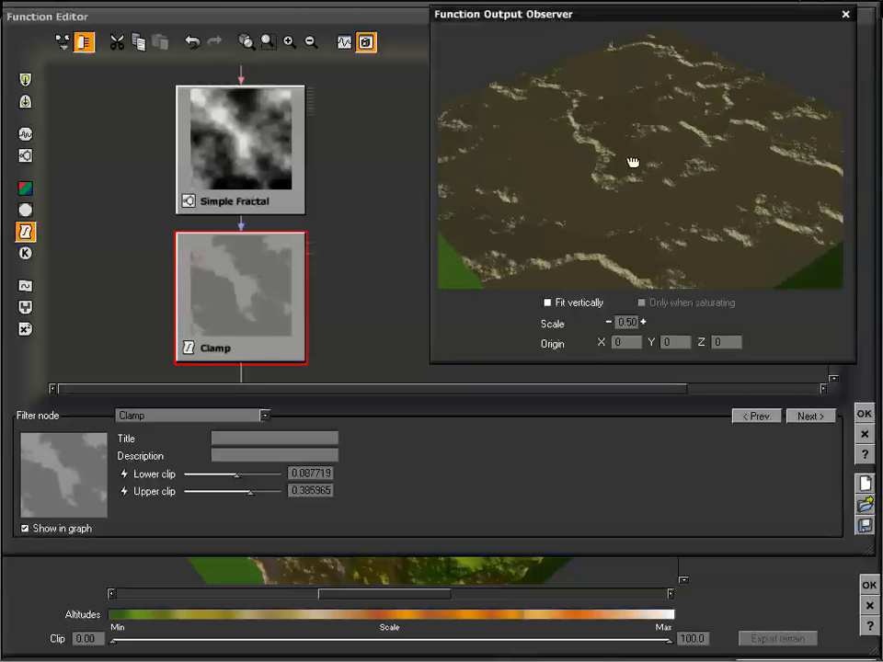
pyautogui.moveTo(631, 162)
pyautogui.mouseDown()
pyautogui.moveTo(628, 125)
pyautogui.moveTo(626, 151)
pyautogui.mouseUp()
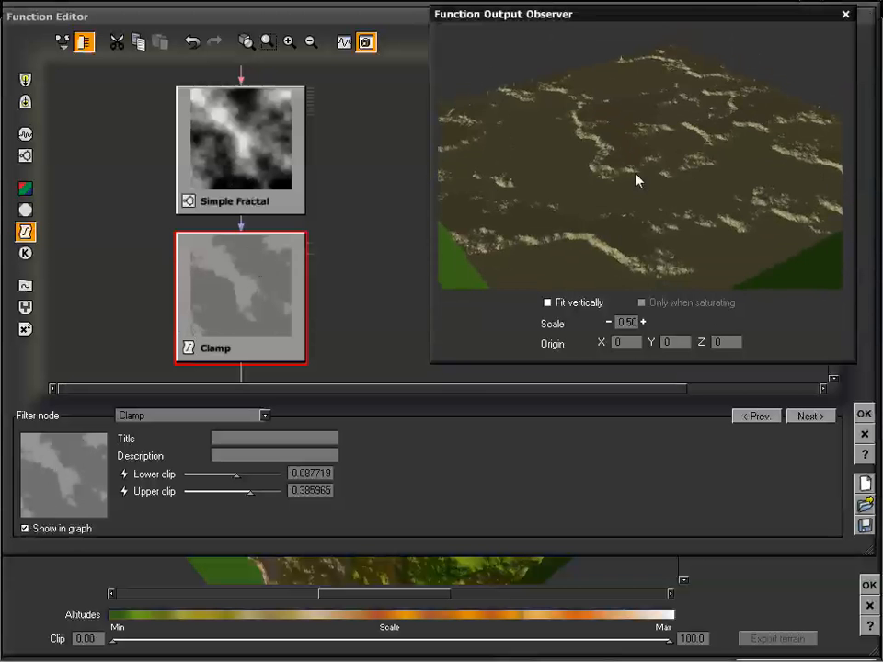
pyautogui.moveTo(636, 174); pyautogui.dragTo(694, 150)
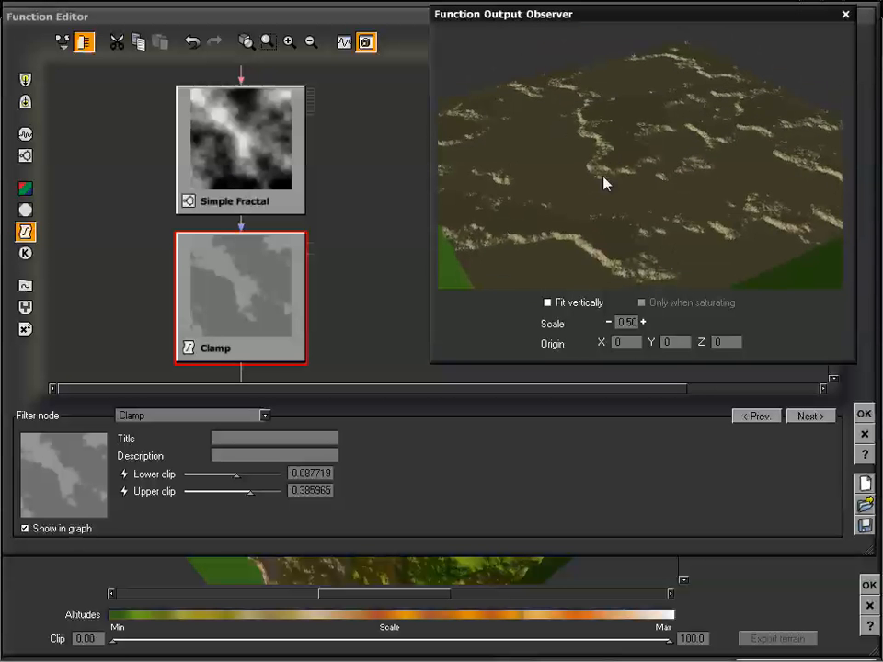
pyautogui.click(555, 306)
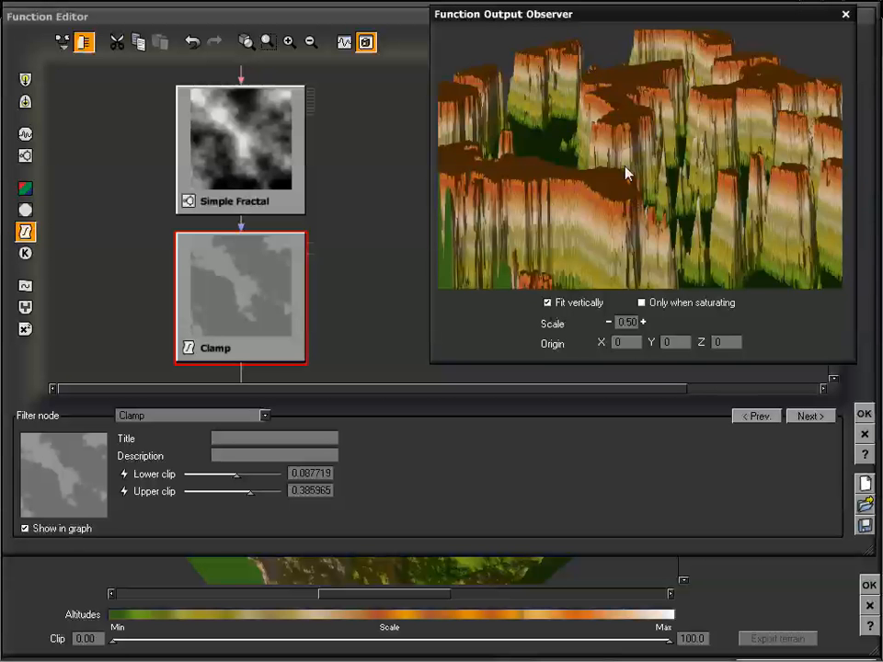
pyautogui.moveTo(630, 165); pyautogui.dragTo(629, 151)
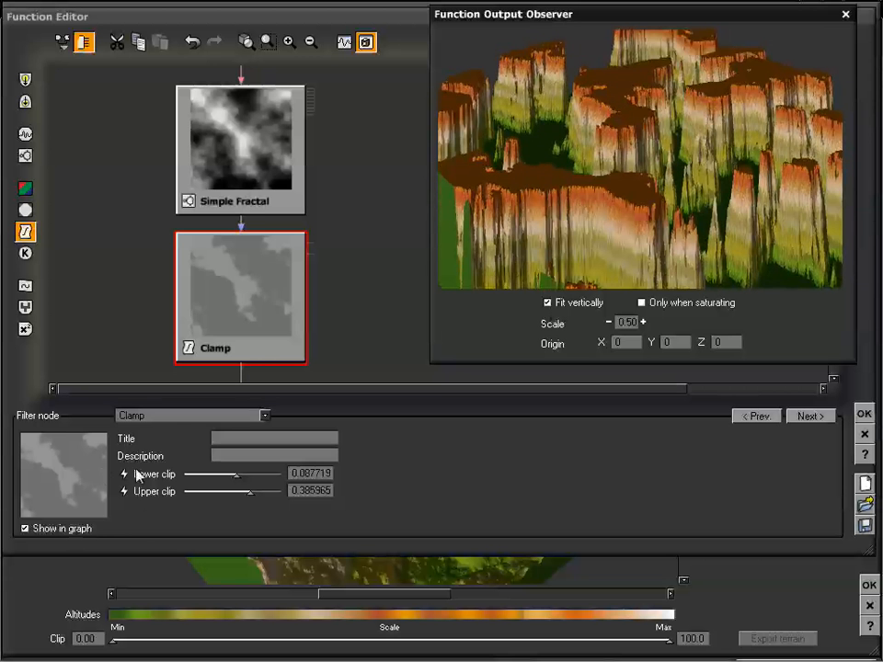
# Change the Clamp node's filter type to Clip and inspect the terrain.
pyautogui.click(183, 420)
pyautogui.click(169, 309)
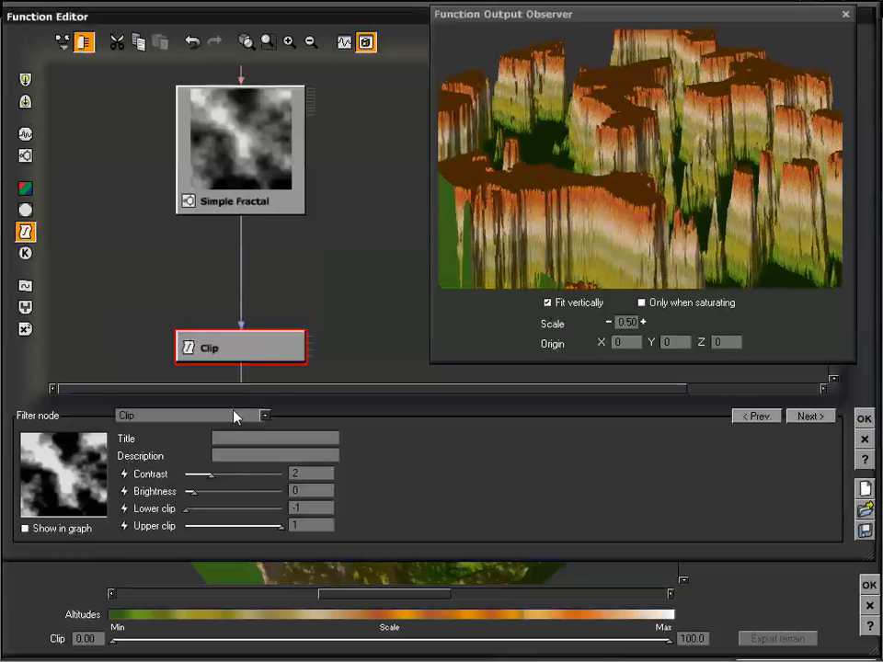
pyautogui.moveTo(612, 198)
pyautogui.mouseDown()
pyautogui.moveTo(631, 174)
pyautogui.moveTo(619, 179)
pyautogui.mouseUp()
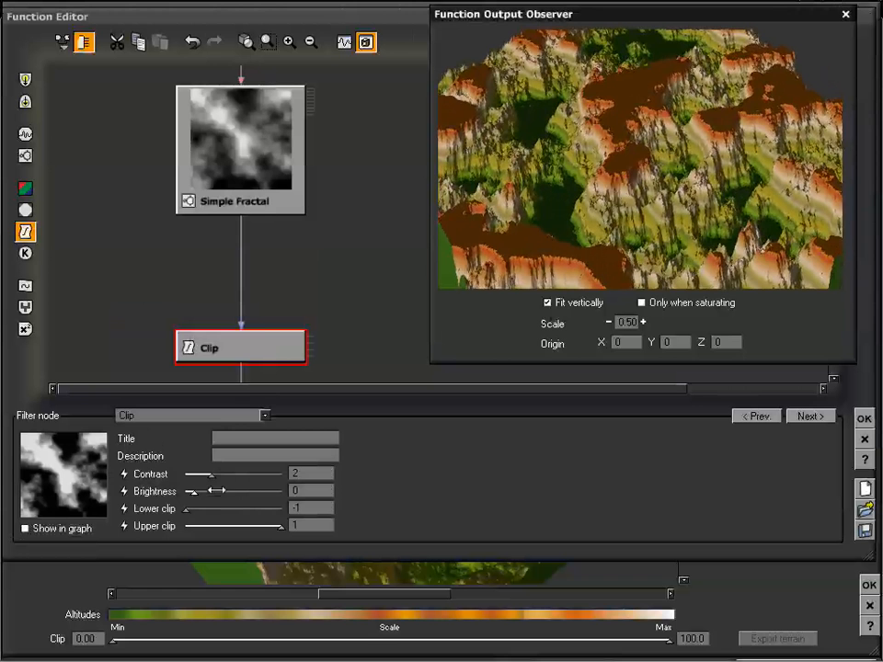
# Change the Clip node's filter type to Smooth clip and examine the terrain from different angles.
pyautogui.click(187, 416)
pyautogui.click(237, 325)
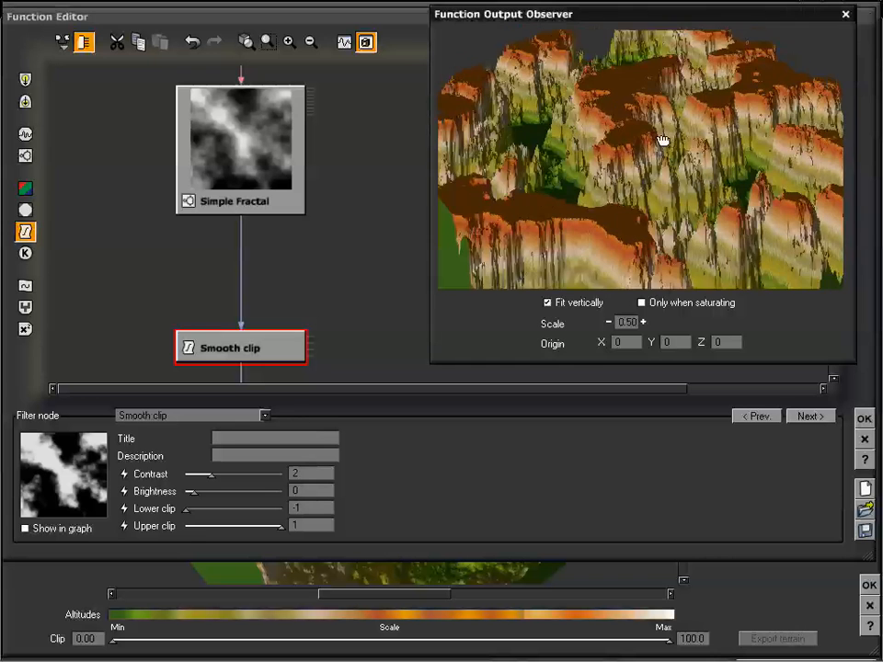
pyautogui.moveTo(662, 137); pyautogui.dragTo(695, 137)
pyautogui.moveTo(670, 204); pyautogui.dragTo(665, 183)
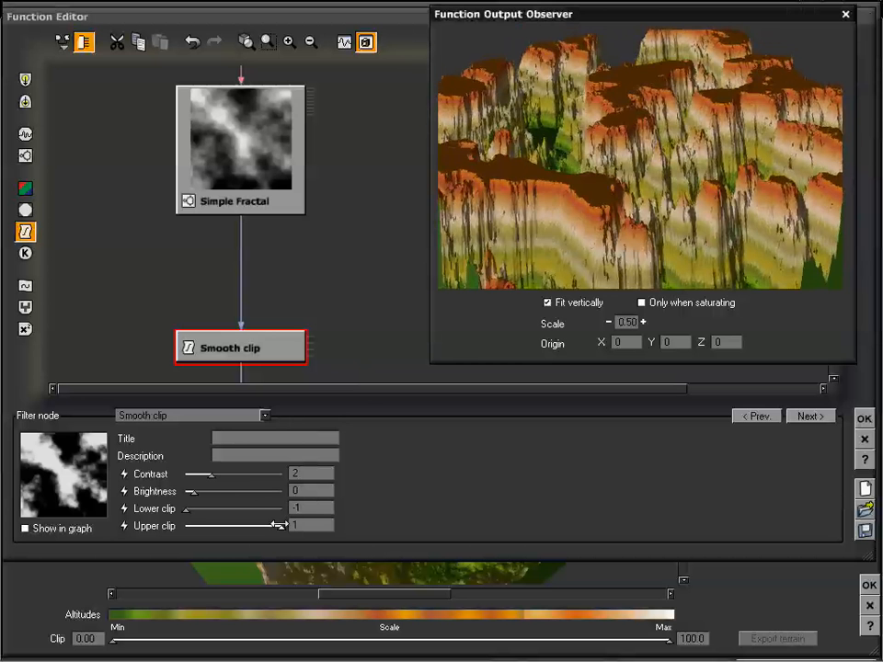
# Set the Smooth clip node's upper clip to about 0.84, brightness to about 0.19 and contrast to about 1.32, inspecting the terrain.
pyautogui.moveTo(277, 525); pyautogui.dragTo(272, 525)
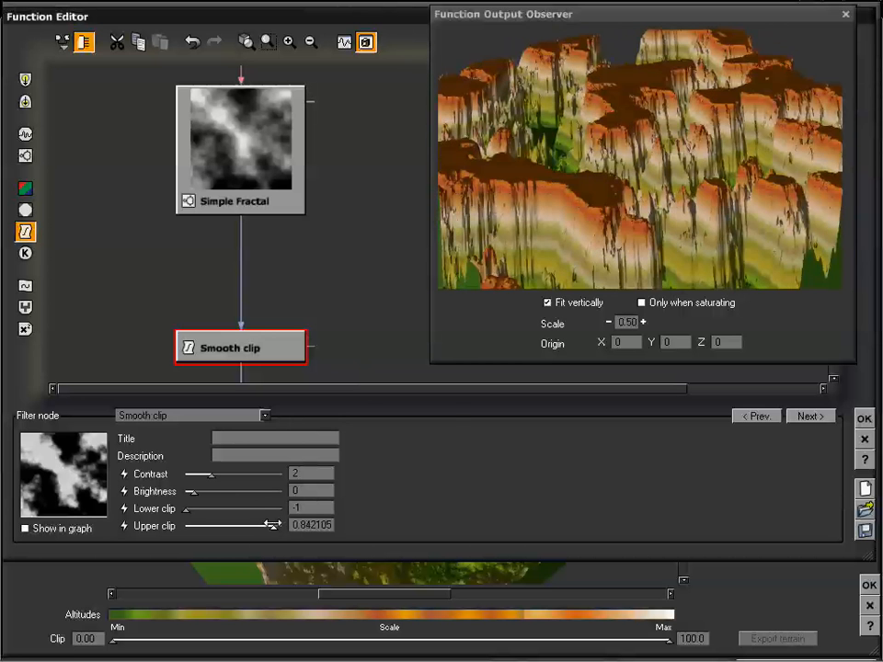
pyautogui.moveTo(596, 169); pyautogui.dragTo(602, 159)
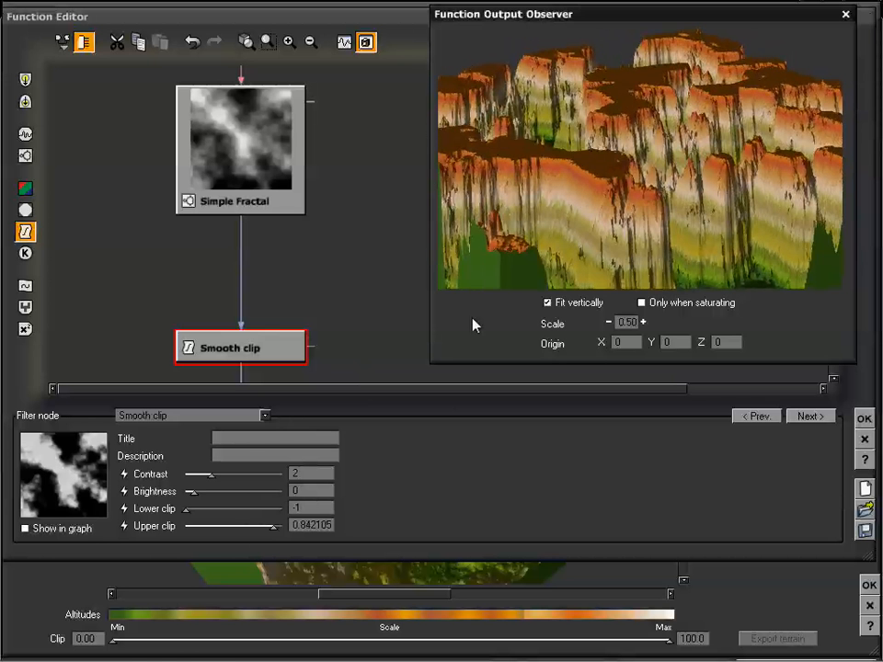
pyautogui.moveTo(570, 157); pyautogui.dragTo(577, 189)
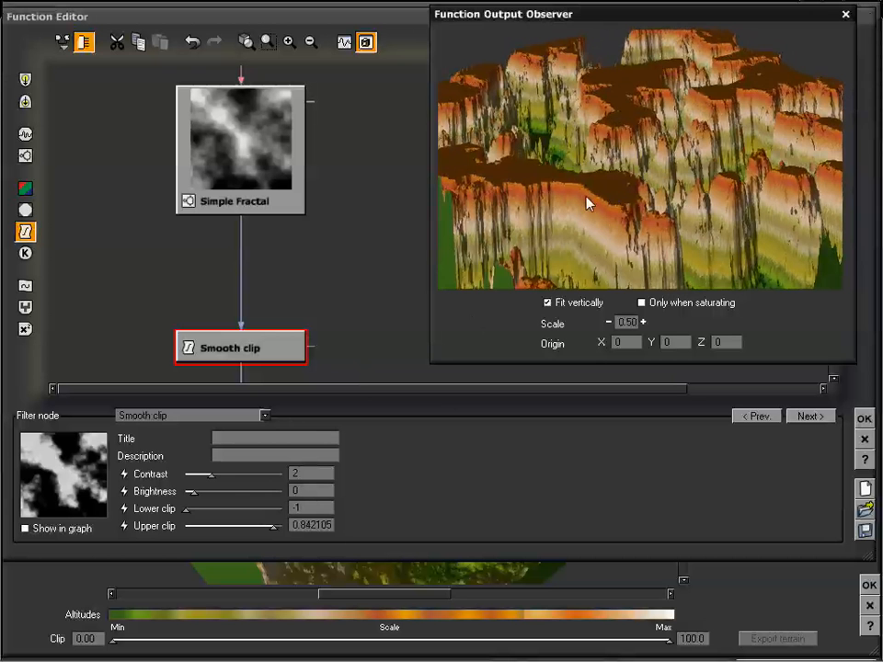
pyautogui.moveTo(585, 210); pyautogui.dragTo(607, 217)
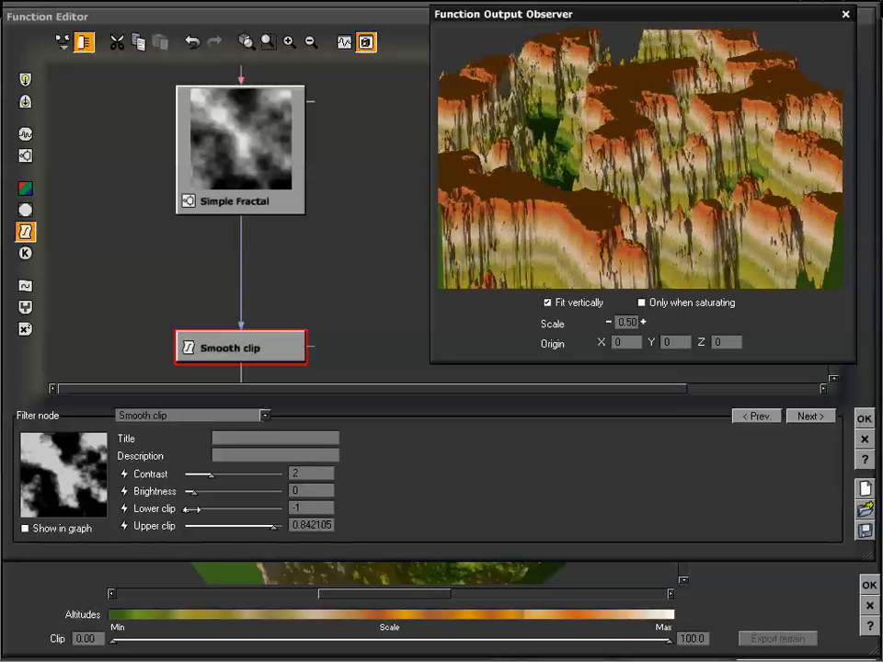
pyautogui.moveTo(195, 491)
pyautogui.mouseDown()
pyautogui.moveTo(206, 492)
pyautogui.moveTo(192, 492)
pyautogui.moveTo(206, 474)
pyautogui.mouseUp()
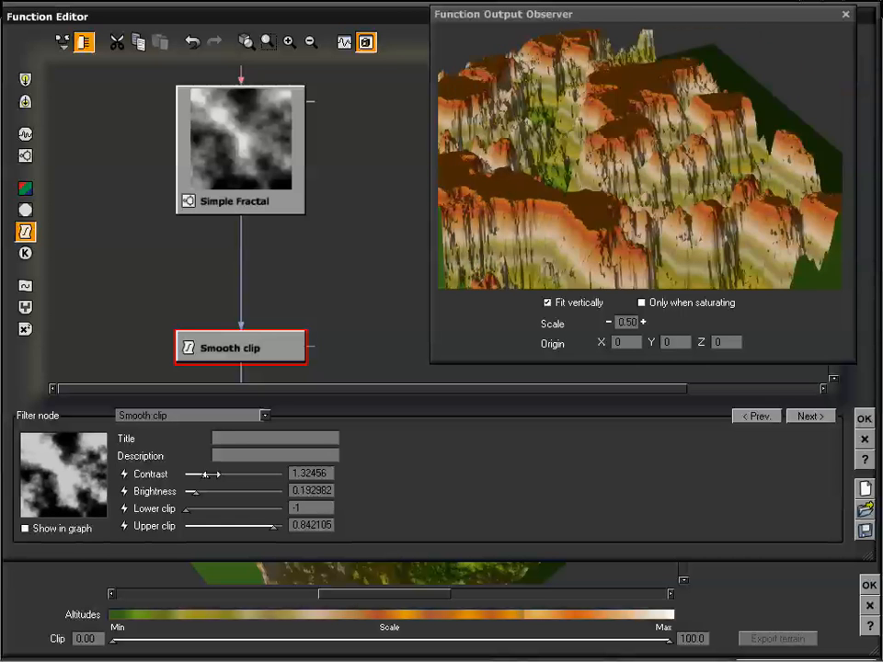
# Try the Map filter type on the Smooth clip node and switch it to Smooth map.
pyautogui.click(225, 416)
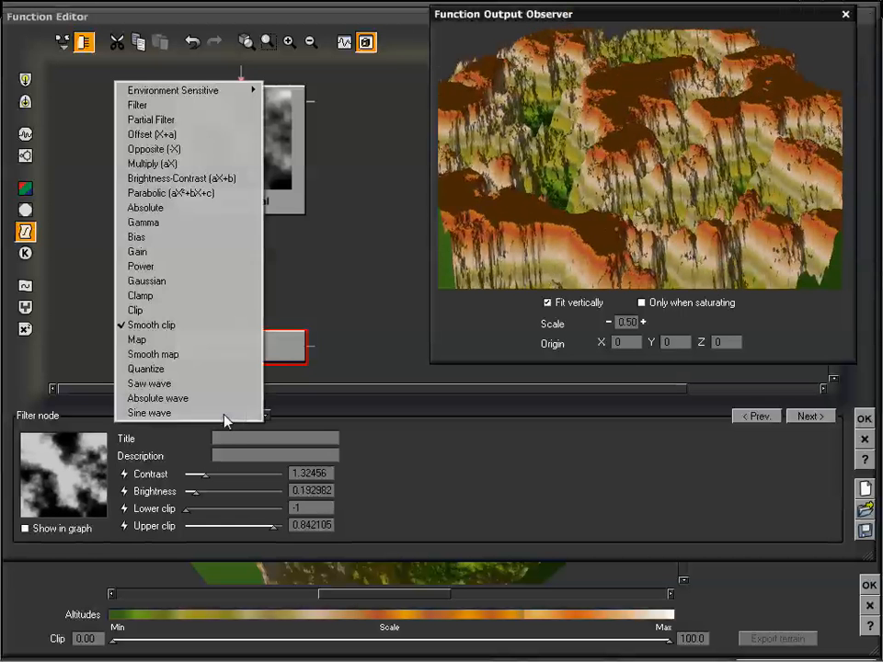
pyautogui.click(203, 340)
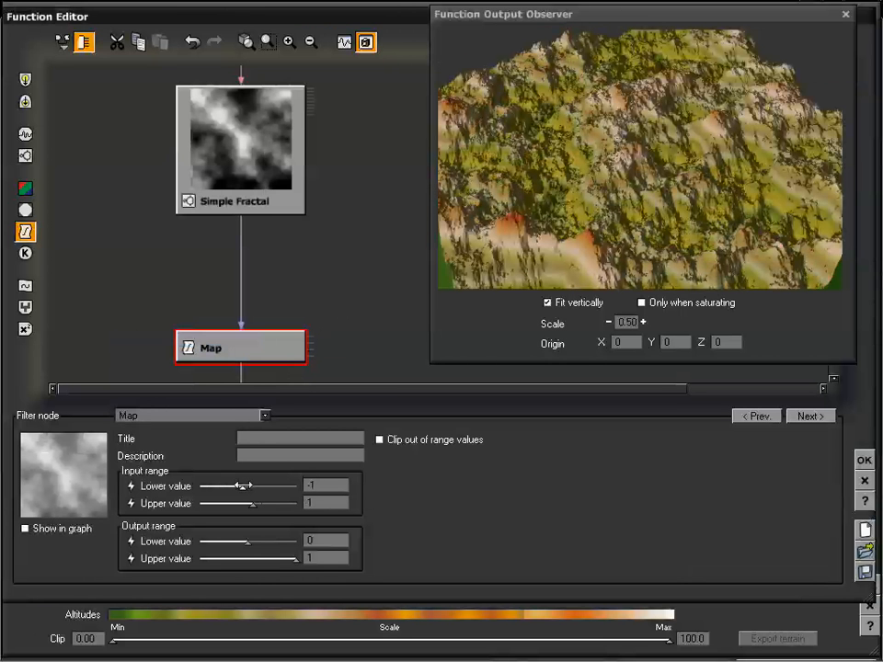
pyautogui.click(232, 419)
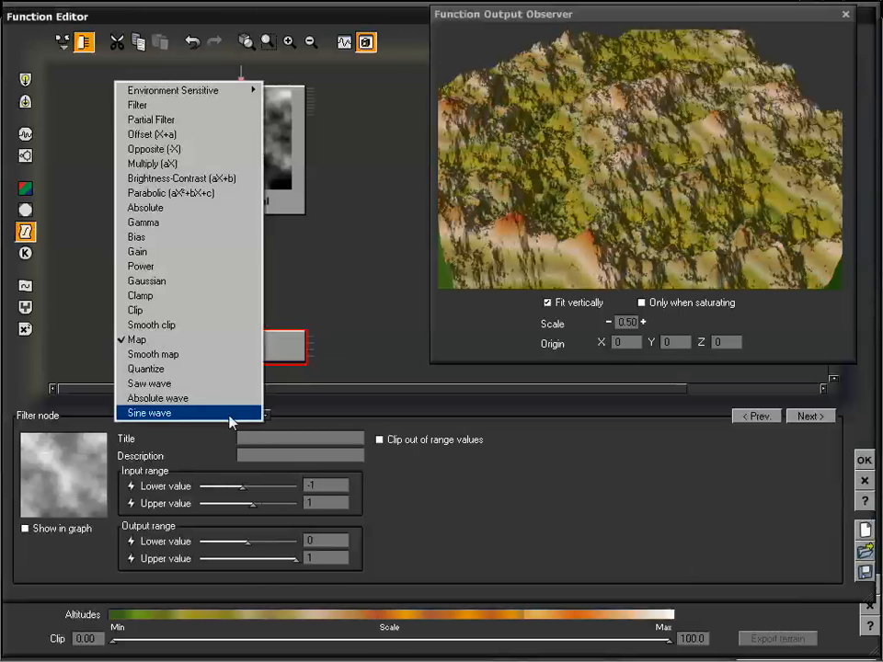
pyautogui.click(203, 348)
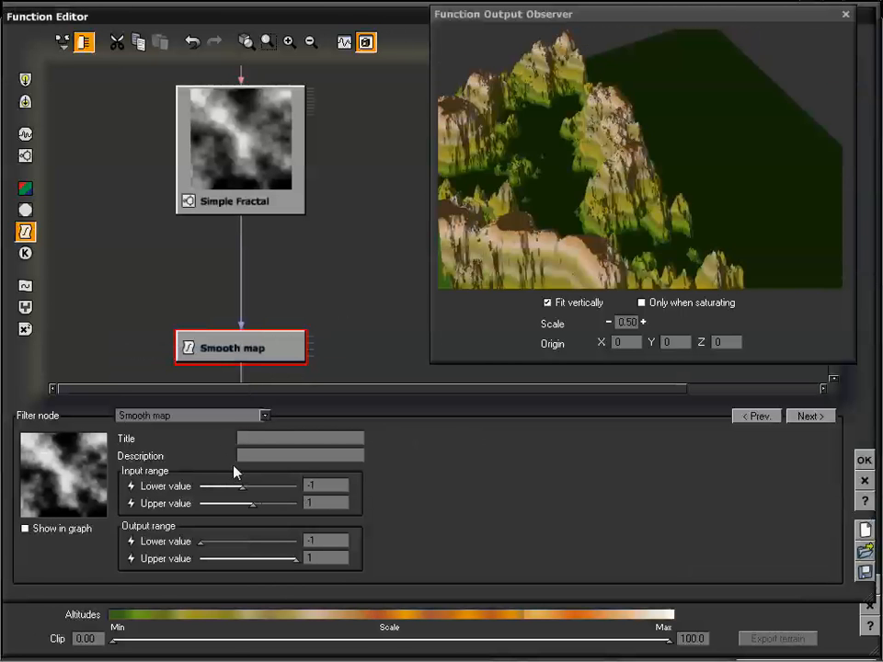
# Change the Smooth map node's filter type to Quantize and raise its steps to about 5.34.
pyautogui.click(225, 419)
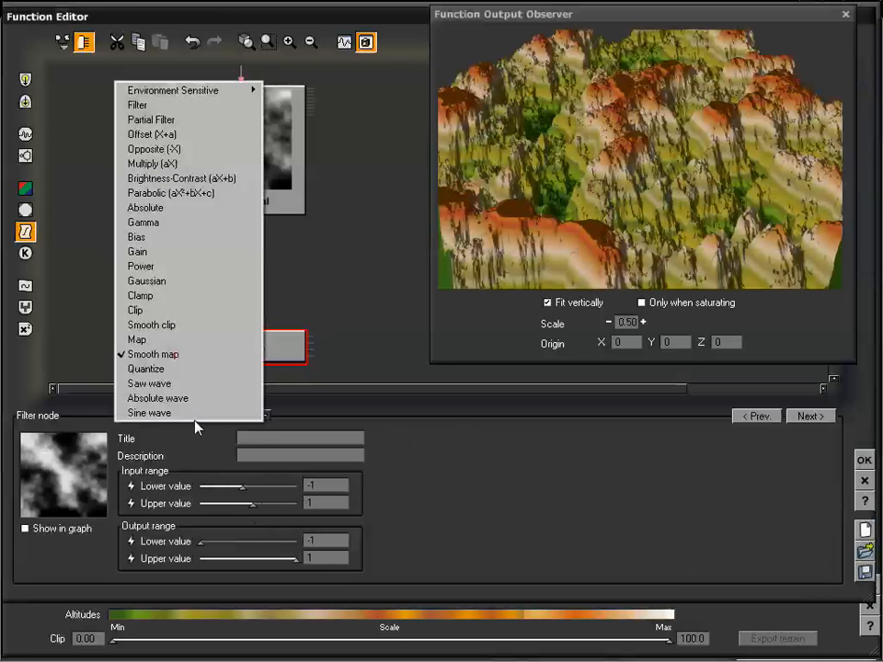
pyautogui.click(189, 369)
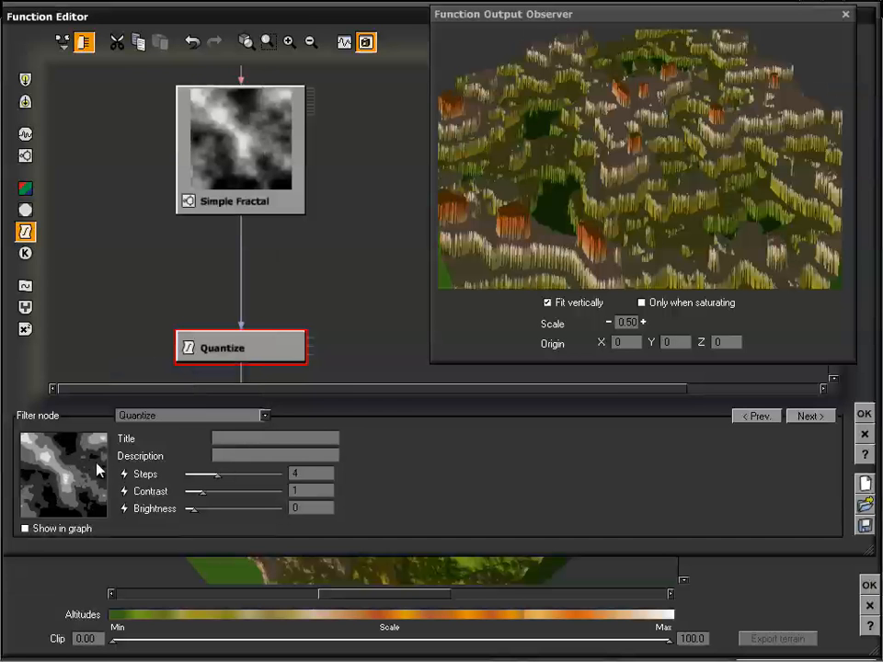
pyautogui.moveTo(217, 476); pyautogui.dragTo(236, 475)
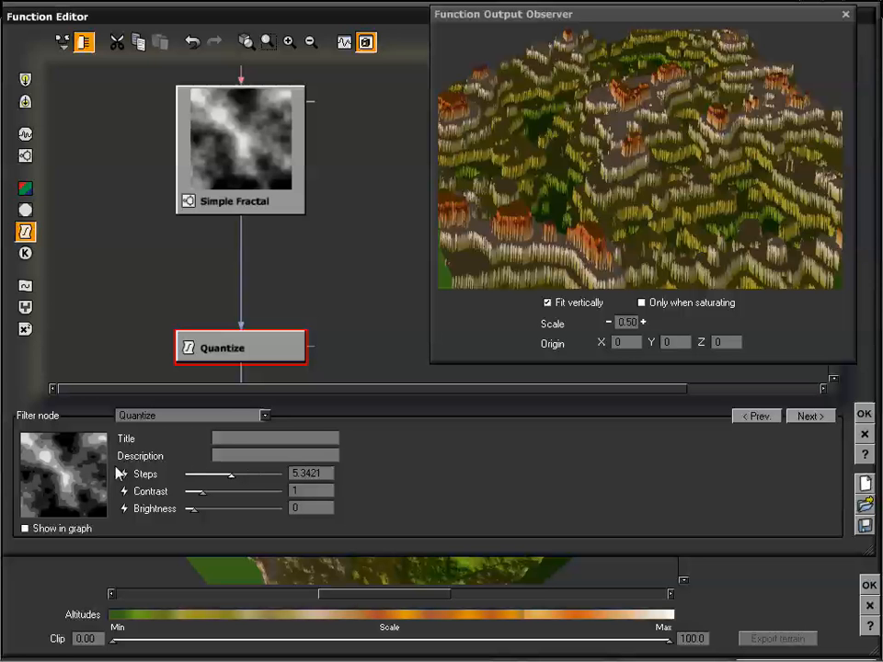
# Show the Quantize node's preview in the graph, raise its steps to about 7.87 and inspect the terrain.
pyautogui.click(26, 528)
pyautogui.moveTo(369, 299); pyautogui.dragTo(369, 279, button='right')
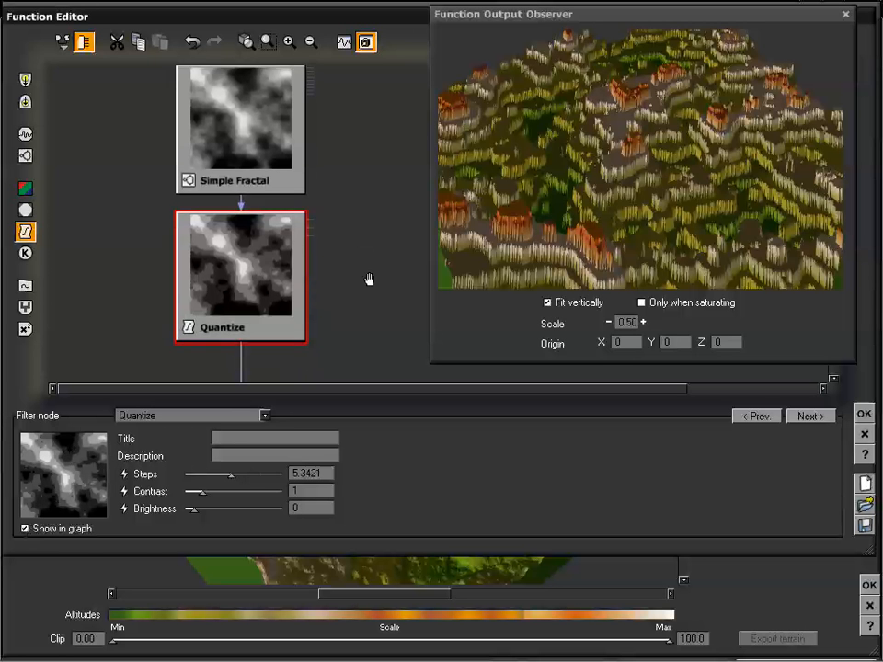
pyautogui.moveTo(699, 171); pyautogui.dragTo(705, 149)
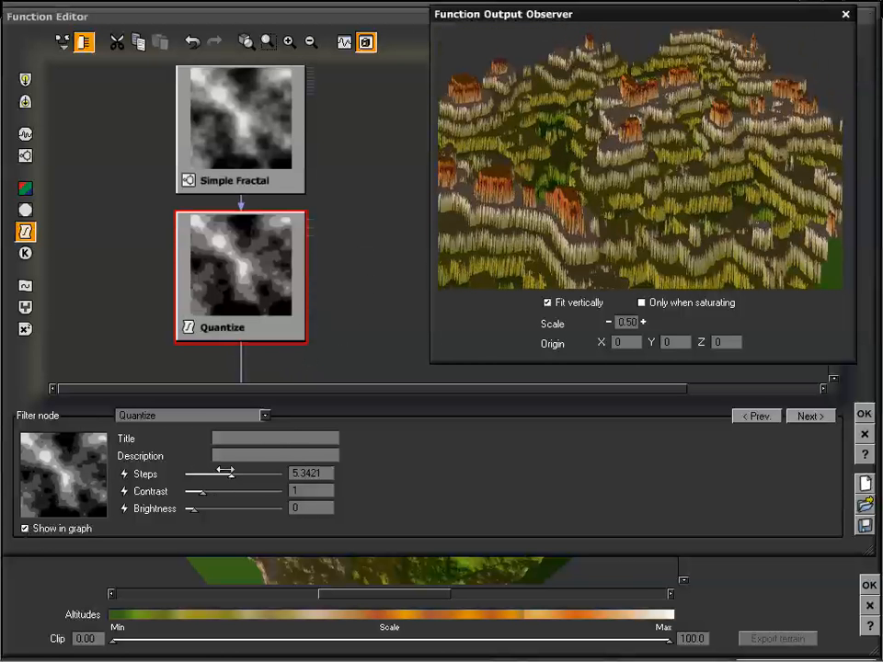
pyautogui.moveTo(233, 473); pyautogui.dragTo(259, 473)
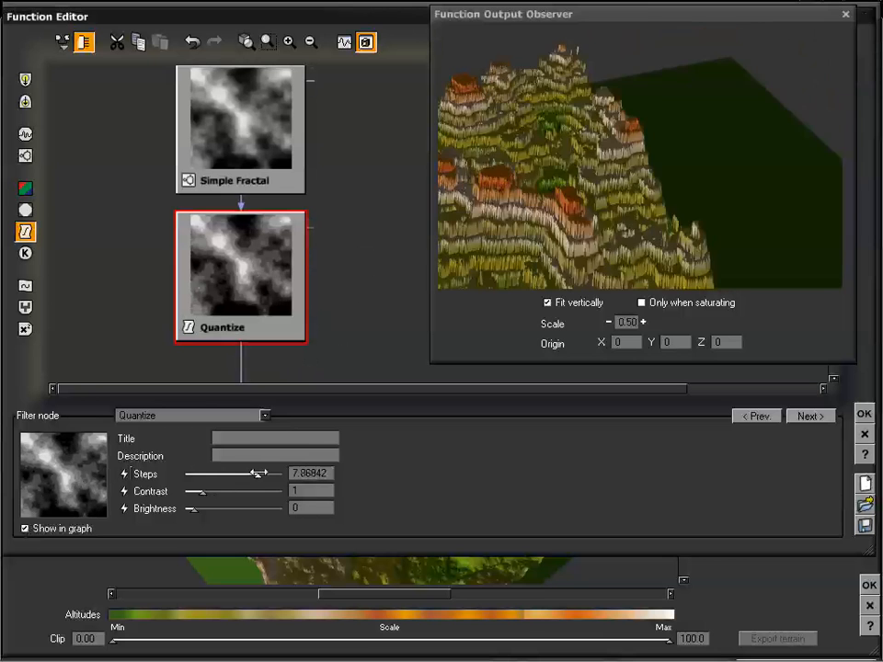
pyautogui.moveTo(591, 226); pyautogui.dragTo(660, 182)
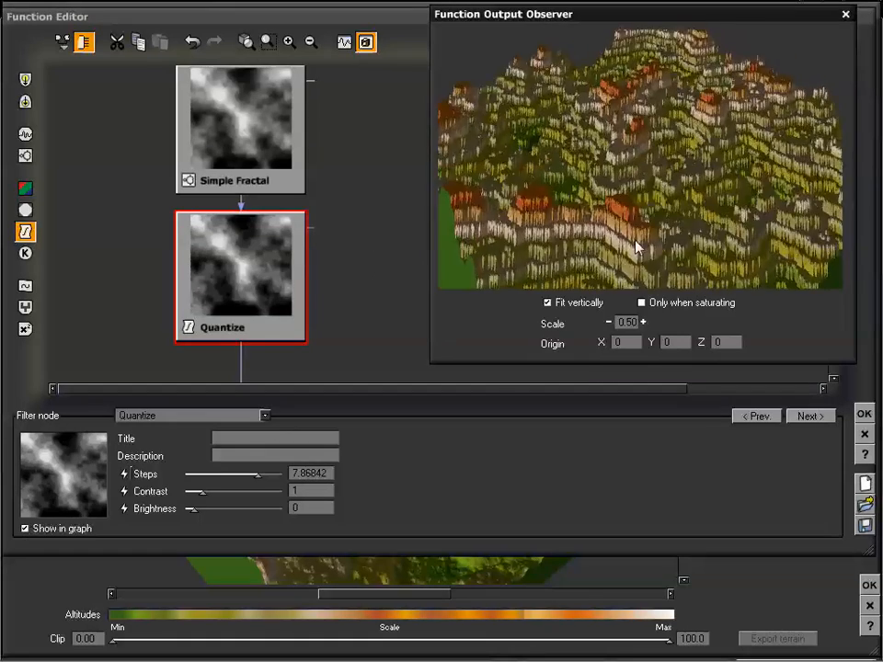
# Inspect the quantized terrain with vertical fitting turned off, and turn the fitting back on.
pyautogui.click(559, 306)
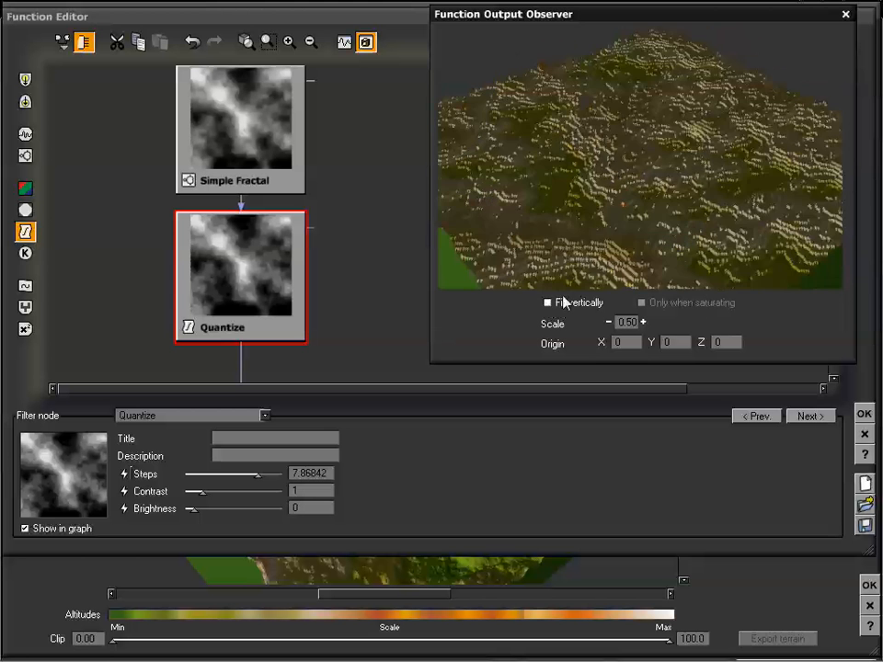
pyautogui.moveTo(614, 151); pyautogui.dragTo(617, 240)
pyautogui.click(556, 305)
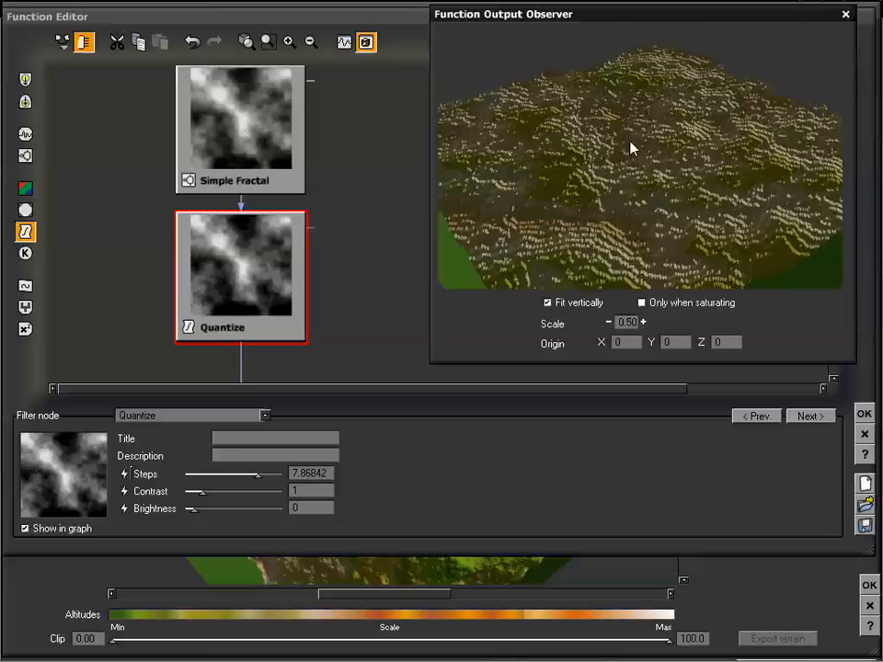
pyautogui.moveTo(637, 152); pyautogui.dragTo(669, 140)
# Try Quantize contrasts of about 2.35 and 0.23, and leave the contrast at about 1.10.
pyautogui.moveTo(197, 493); pyautogui.dragTo(216, 492)
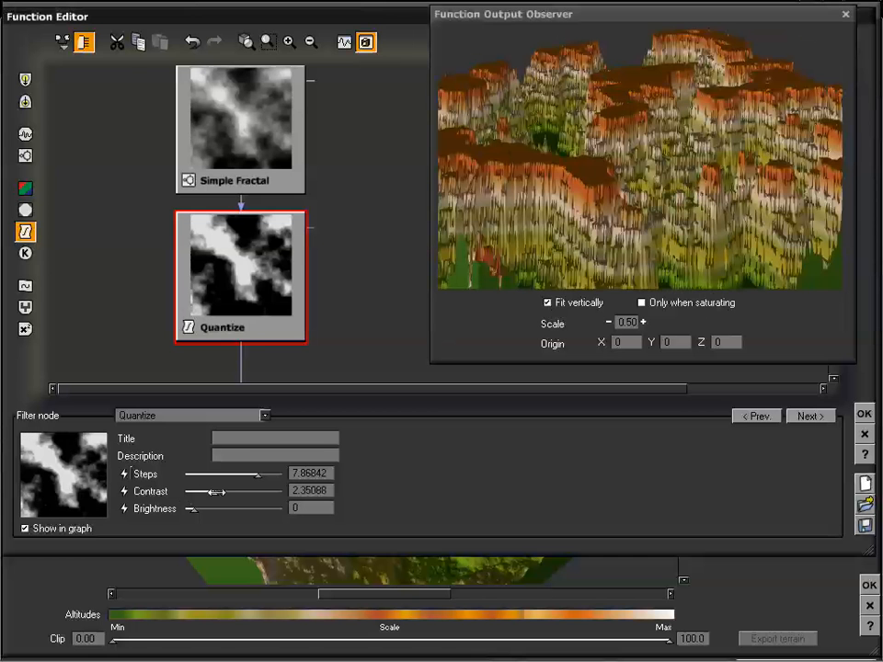
pyautogui.moveTo(216, 493); pyautogui.dragTo(195, 492)
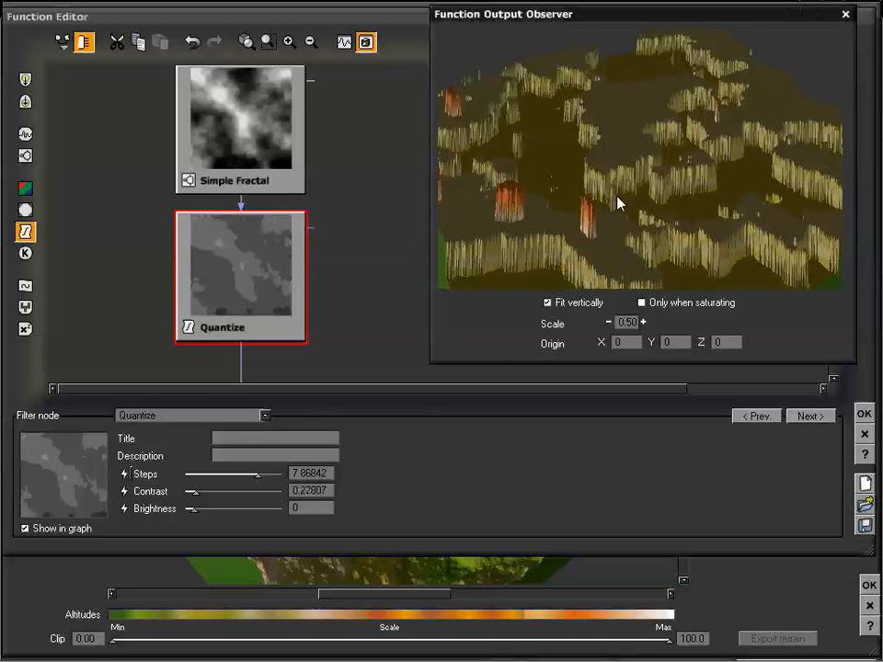
pyautogui.moveTo(195, 492); pyautogui.dragTo(204, 491)
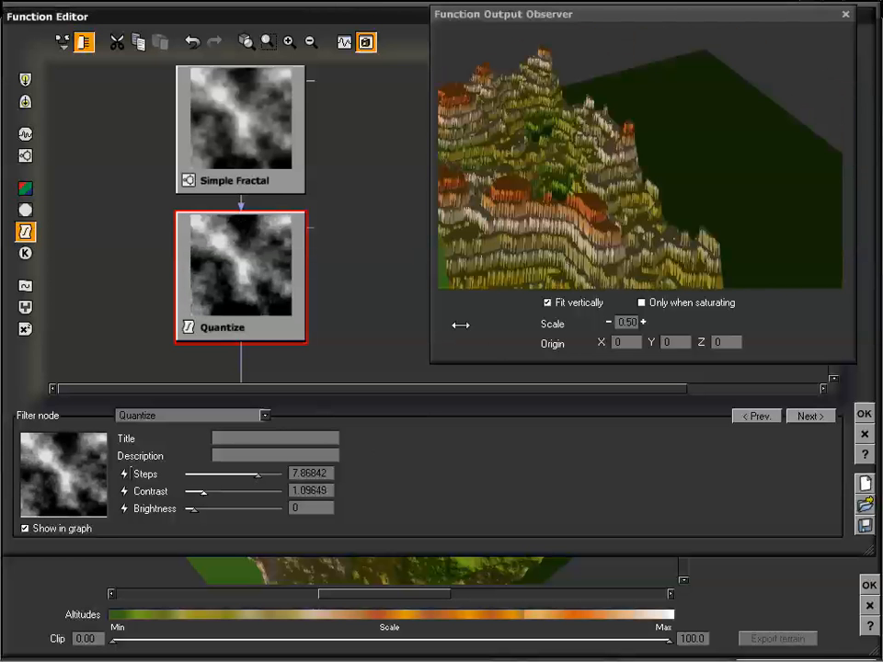
# Raise the Quantize node's steps to 10 and its brightness to about 0.10, inspecting the terrain.
pyautogui.moveTo(258, 475); pyautogui.dragTo(281, 474)
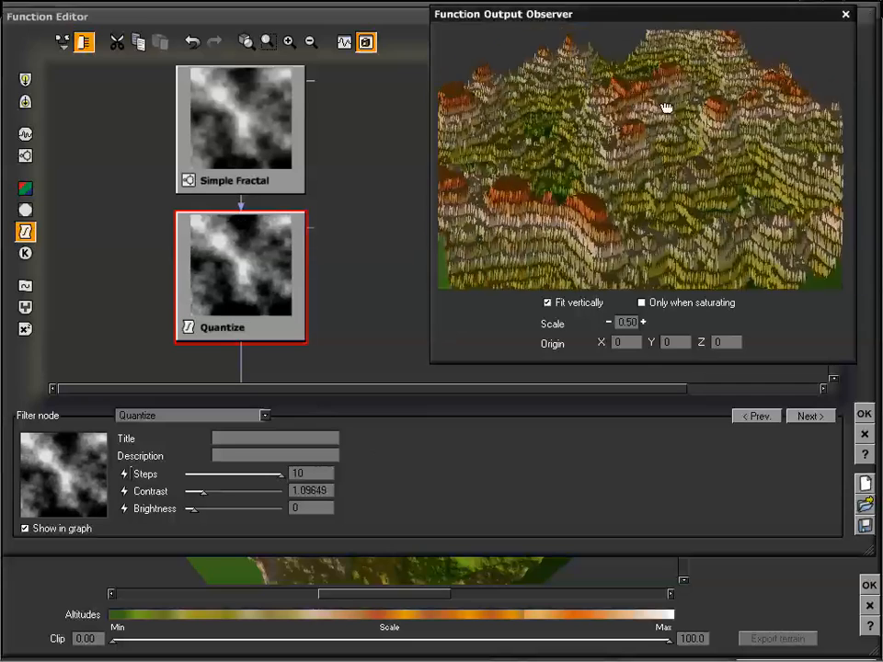
pyautogui.moveTo(666, 109); pyautogui.dragTo(673, 186)
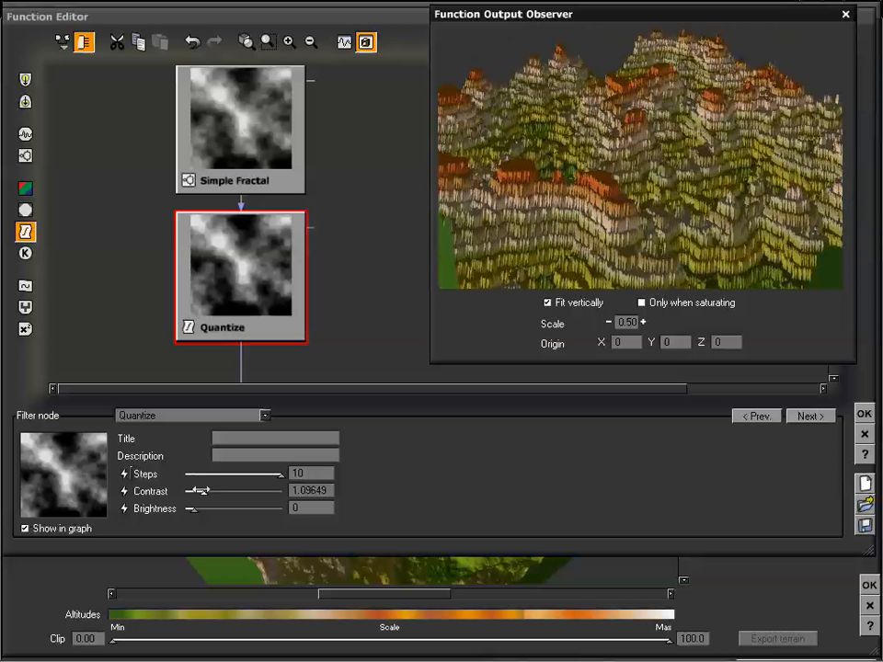
pyautogui.moveTo(192, 509); pyautogui.dragTo(195, 508)
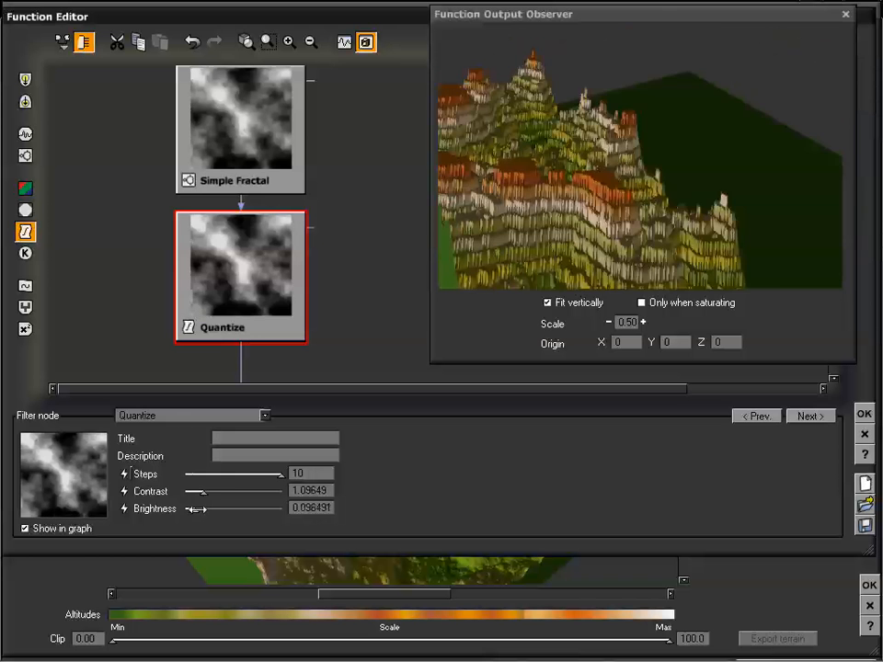
# Change the Quantize node's filter type to Saw wave.
pyautogui.click(207, 418)
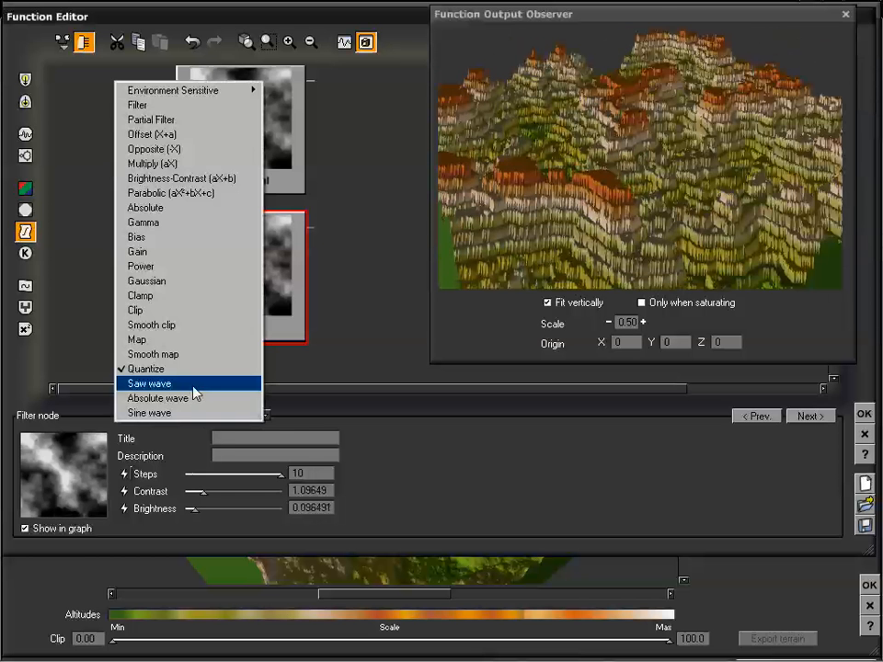
pyautogui.click(193, 387)
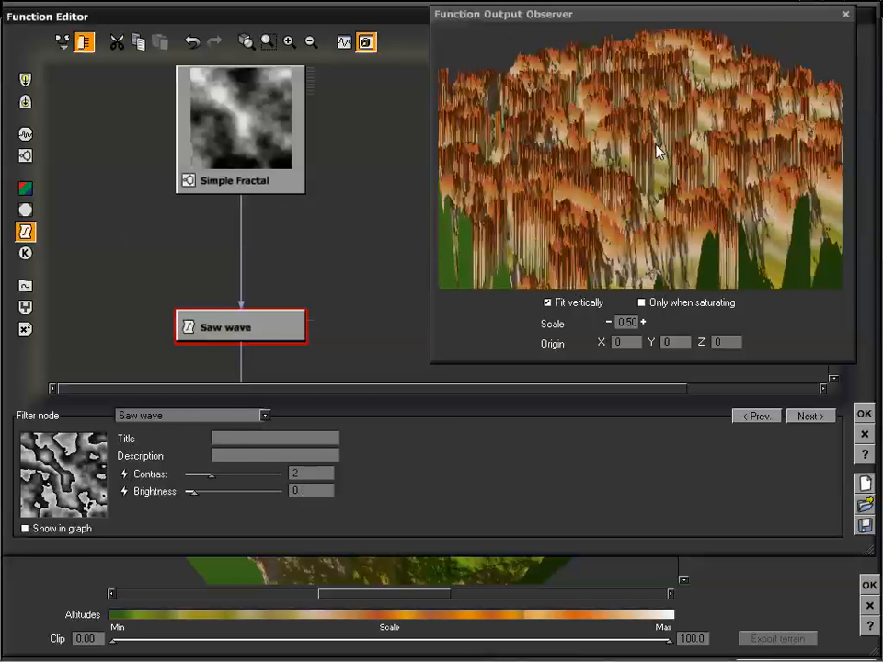
# Examine the Saw wave terrain from several angles, turning vertical fitting off and back on for comparison.
pyautogui.moveTo(661, 153); pyautogui.dragTo(650, 223)
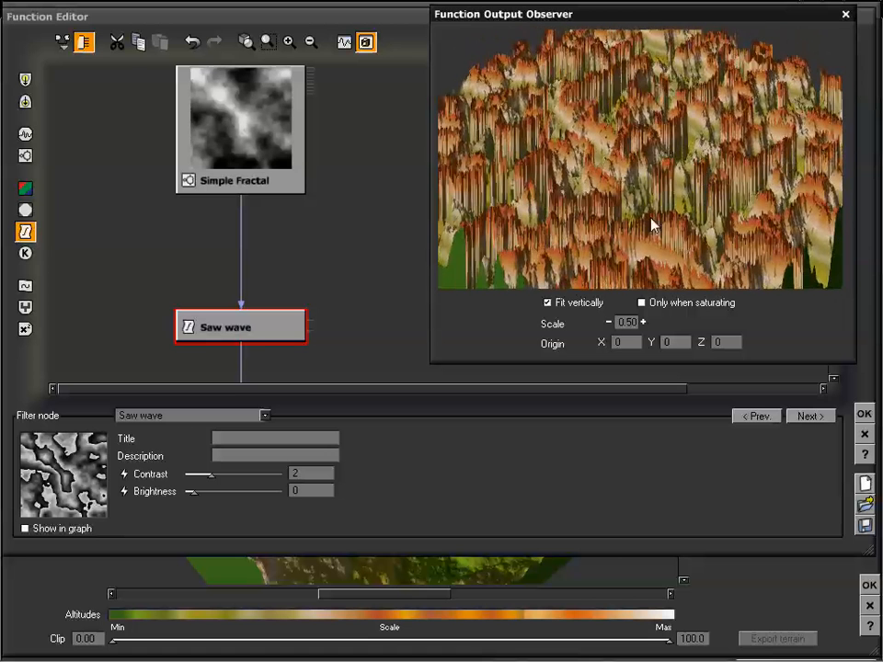
pyautogui.moveTo(644, 145); pyautogui.dragTo(694, 195)
pyautogui.click(547, 302)
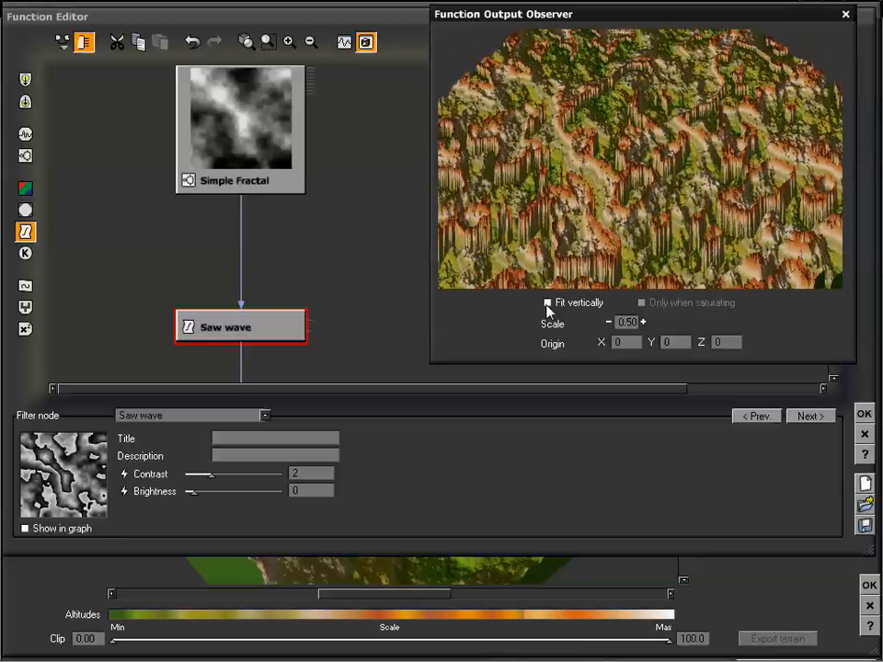
pyautogui.moveTo(610, 211); pyautogui.dragTo(643, 209)
pyautogui.click(548, 302)
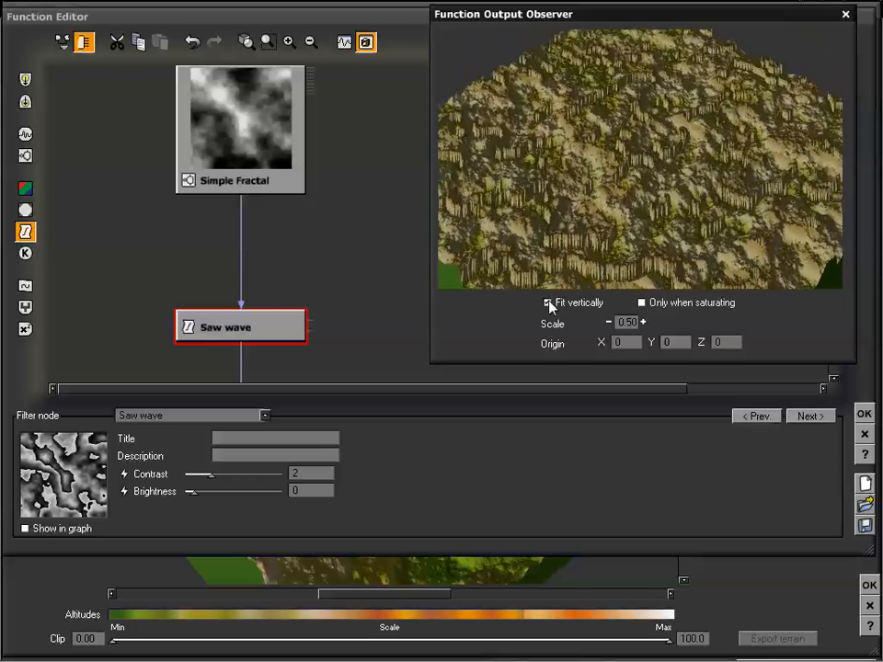
pyautogui.moveTo(632, 159)
pyautogui.mouseDown()
pyautogui.moveTo(627, 164)
pyautogui.moveTo(626, 148)
pyautogui.moveTo(651, 134)
pyautogui.moveTo(623, 141)
pyautogui.moveTo(628, 161)
pyautogui.mouseUp()
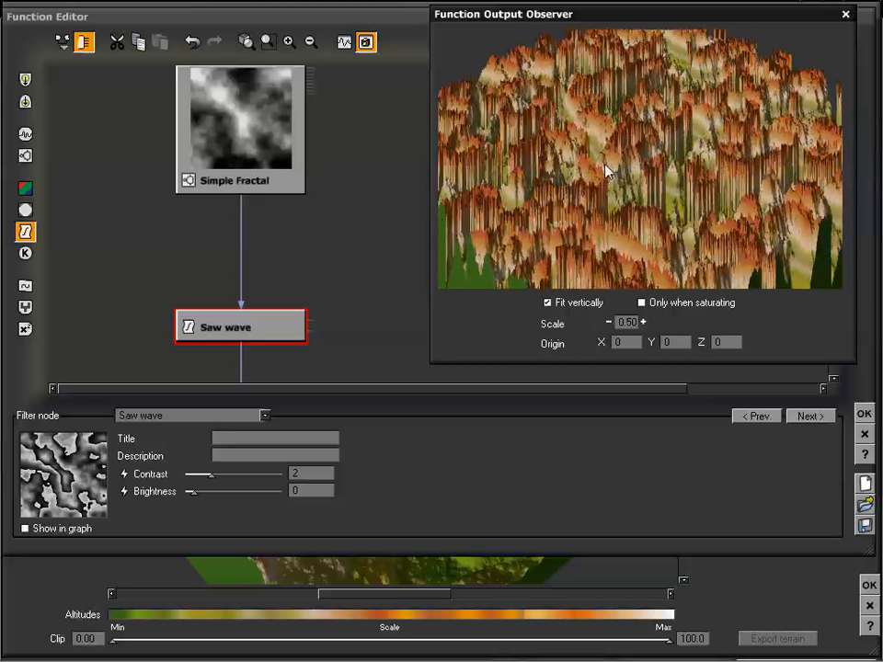
pyautogui.moveTo(656, 78); pyautogui.dragTo(676, 191)
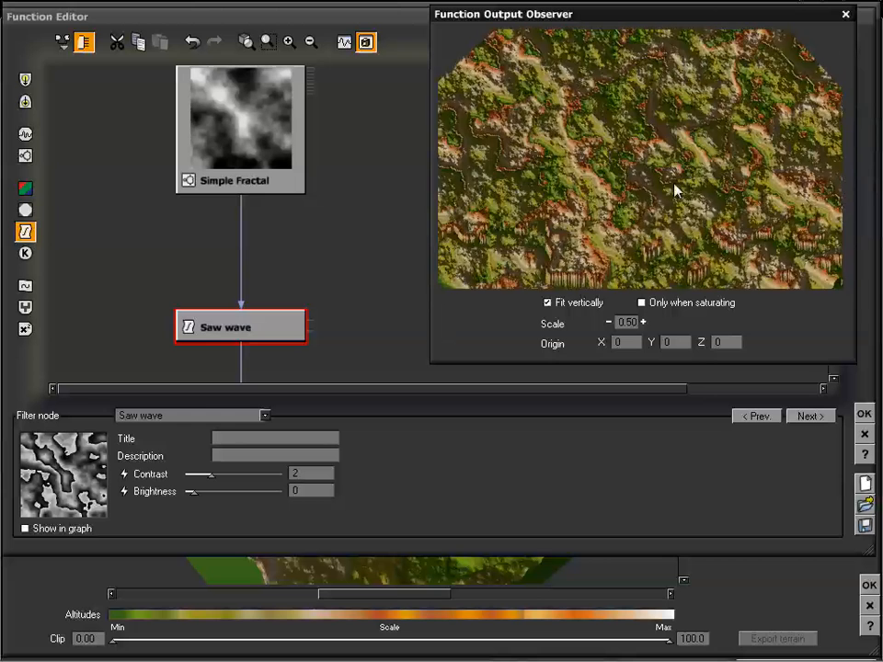
pyautogui.moveTo(610, 238); pyautogui.dragTo(594, 197)
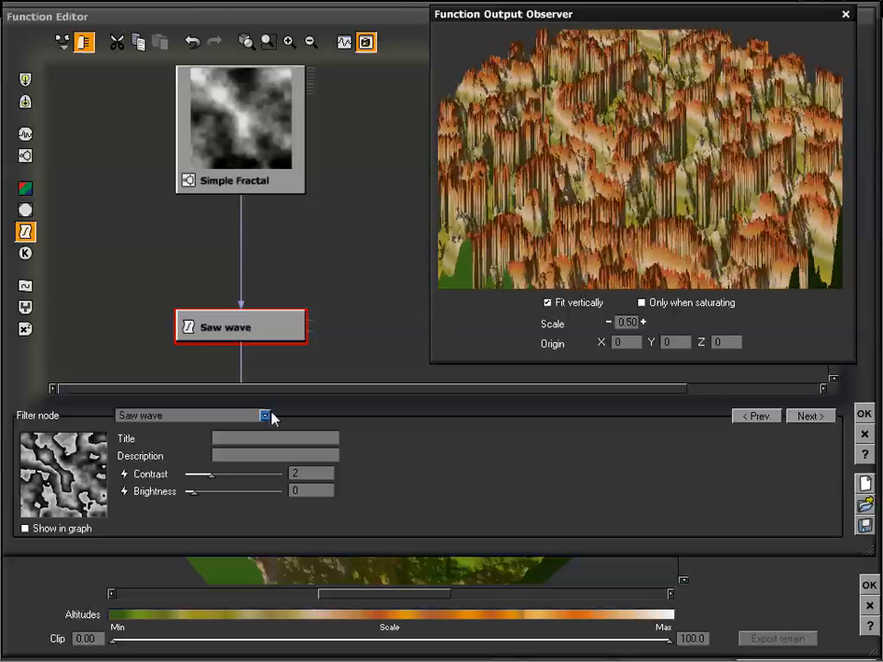
pyautogui.moveTo(574, 187); pyautogui.dragTo(577, 182)
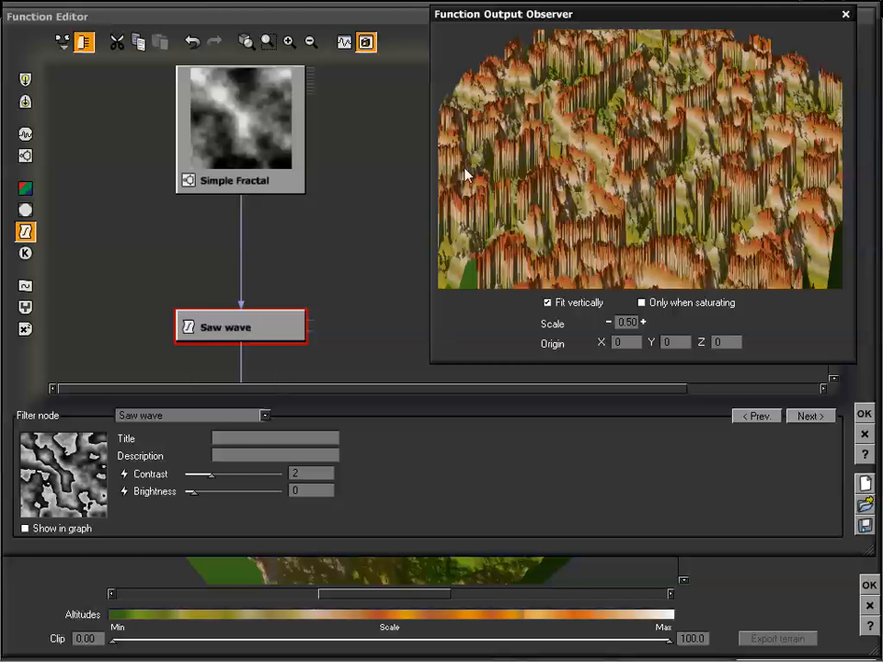
pyautogui.moveTo(466, 175); pyautogui.dragTo(598, 114)
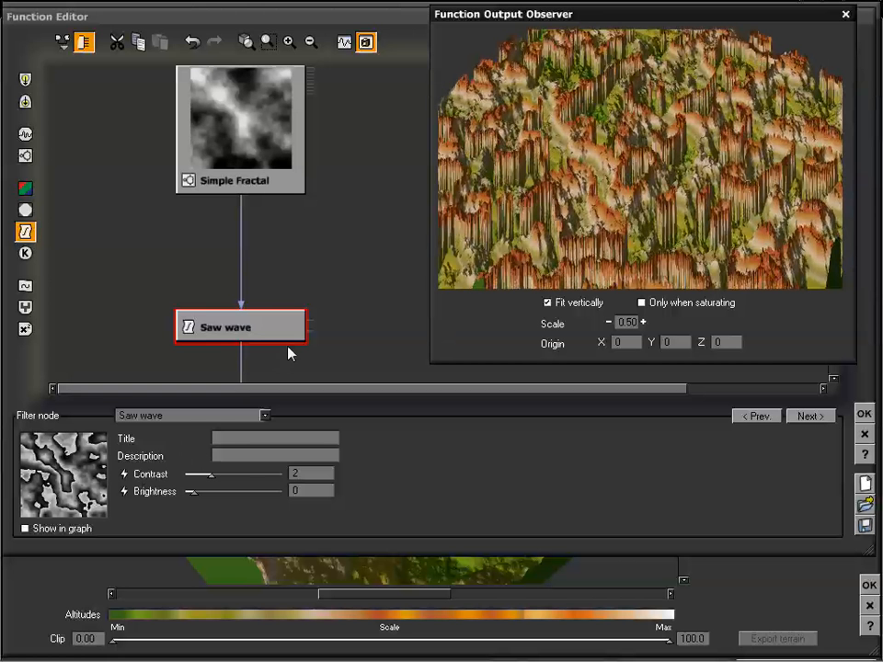
pyautogui.moveTo(607, 196); pyautogui.dragTo(636, 160)
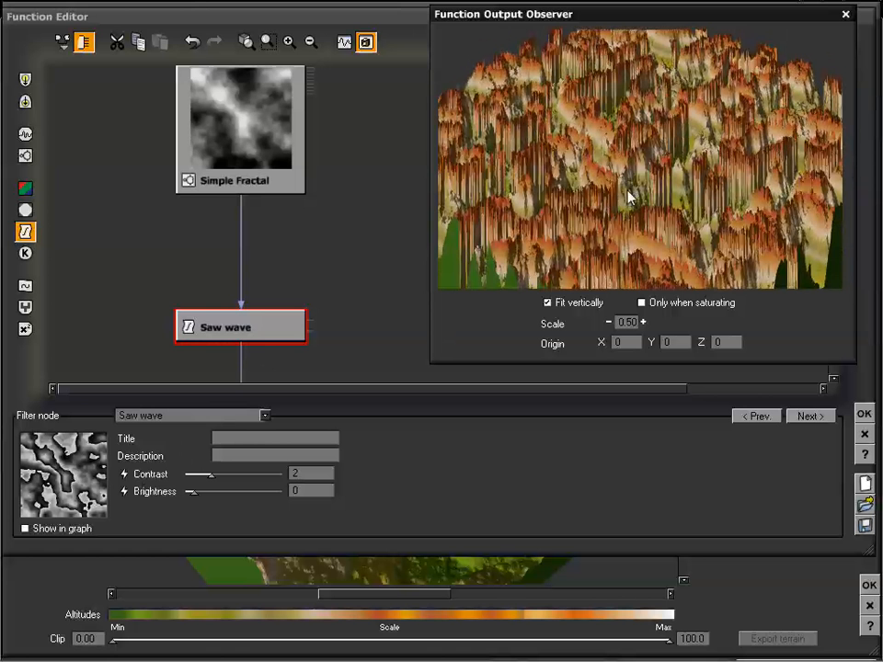
# Try the Absolute wave filter type with its contrast raised to about 3.06, inspecting the terrain.
pyautogui.click(231, 421)
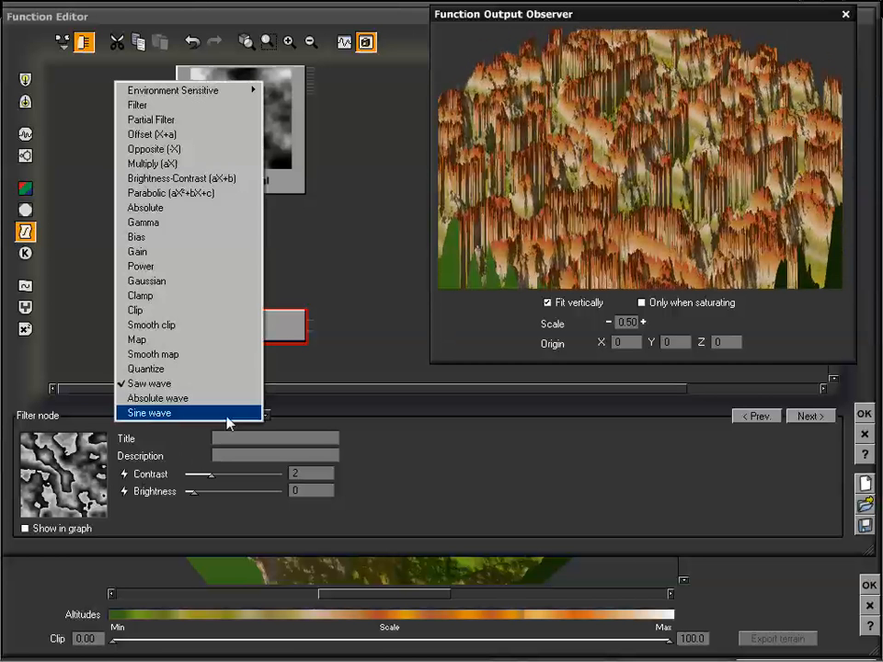
pyautogui.click(226, 408)
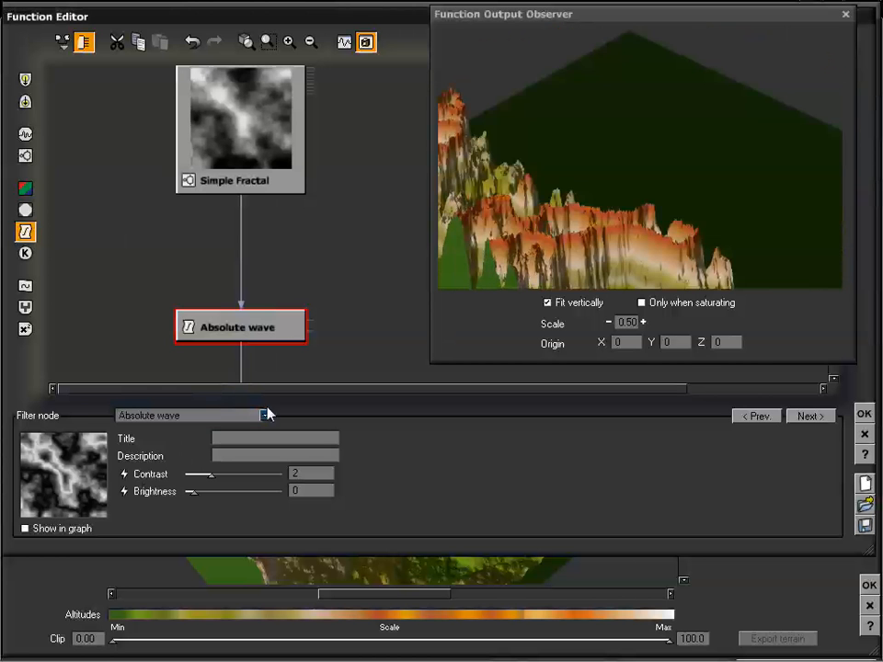
pyautogui.moveTo(650, 159); pyautogui.dragTo(667, 210)
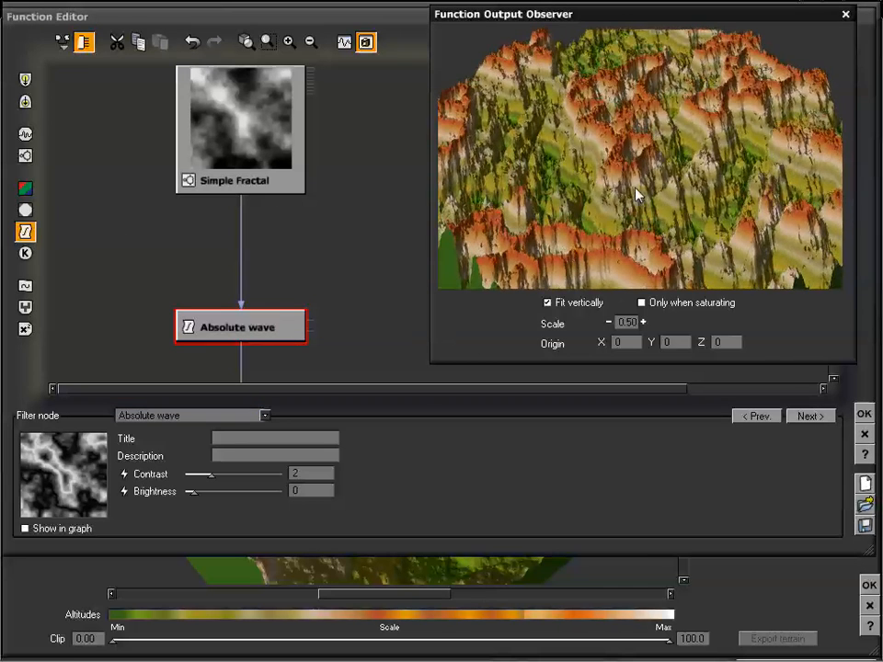
pyautogui.moveTo(221, 474); pyautogui.dragTo(218, 474)
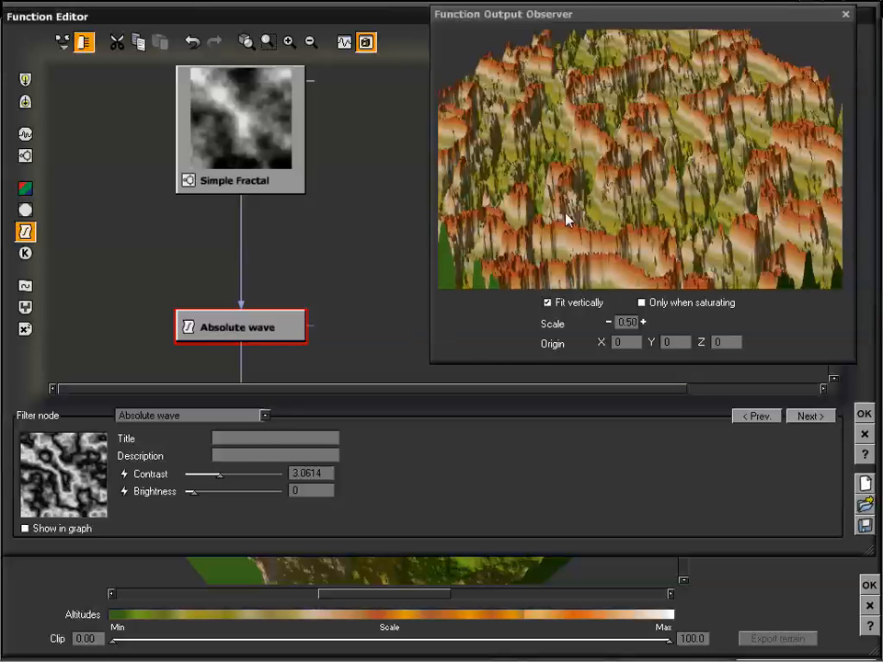
pyautogui.moveTo(604, 180); pyautogui.dragTo(622, 164)
# Return the filter node to Saw wave and show its preview in the graph.
pyautogui.click(212, 423)
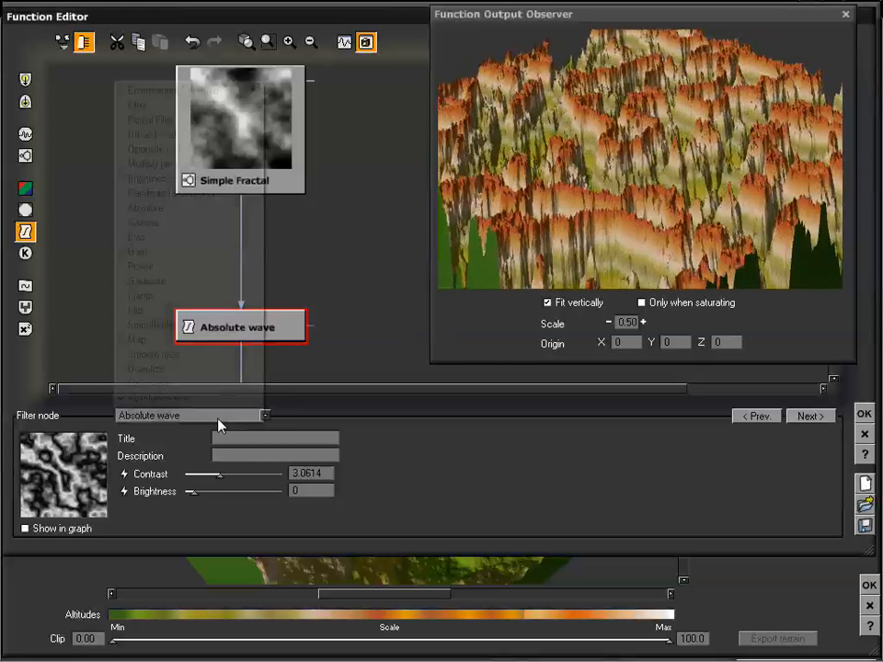
pyautogui.click(215, 386)
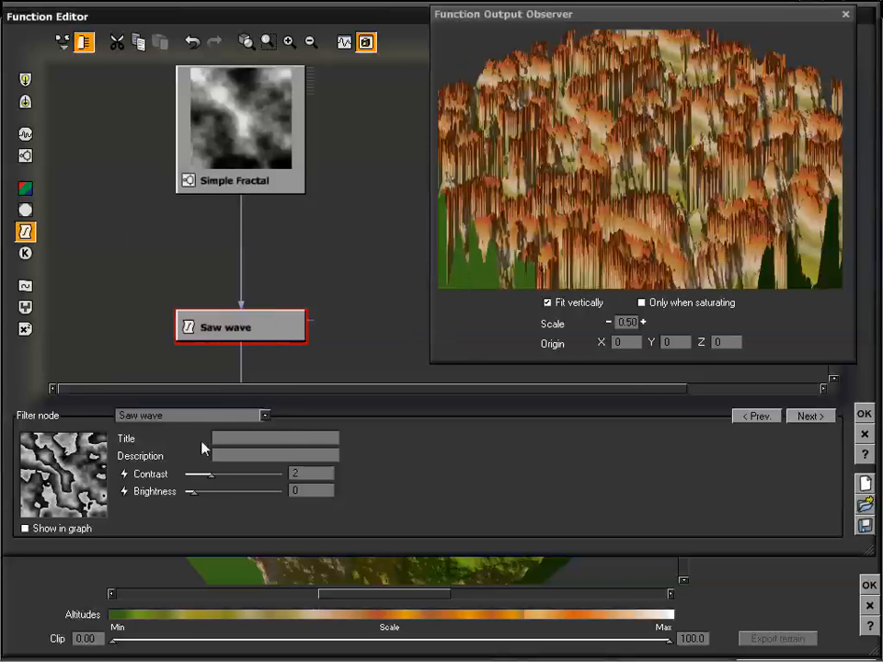
pyautogui.click(26, 530)
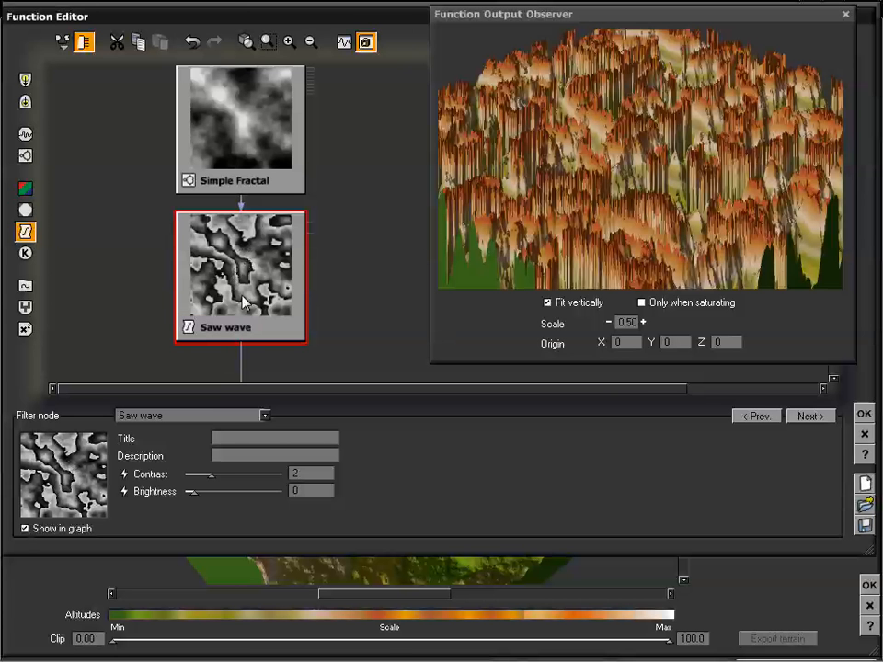
pyautogui.moveTo(353, 273); pyautogui.dragTo(368, 276)
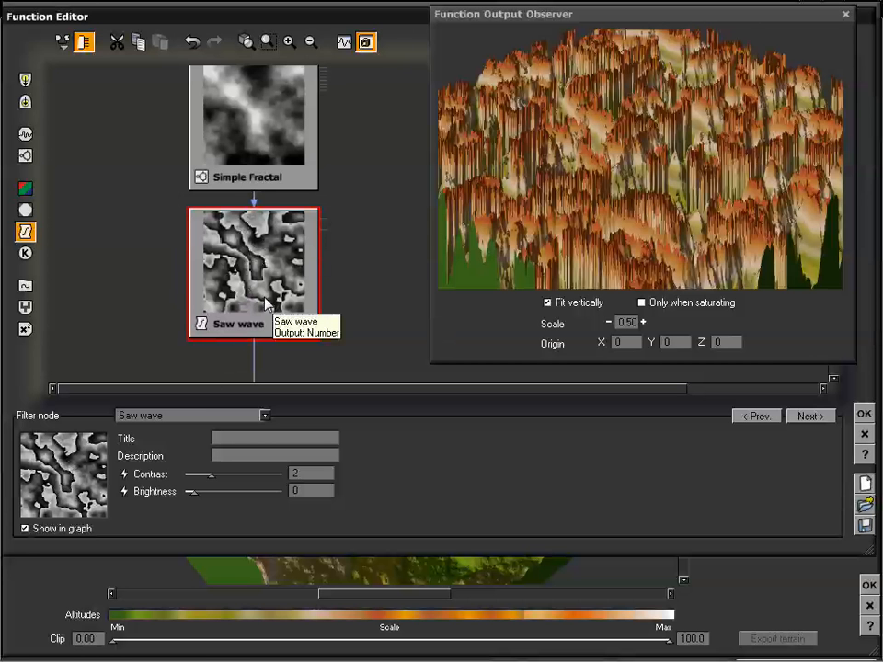
pyautogui.moveTo(624, 132); pyautogui.dragTo(602, 185)
# Change the filter type to Absolute wave, try a contrast of about 4.99, and leave the contrast at about 1.52.
pyautogui.click(173, 423)
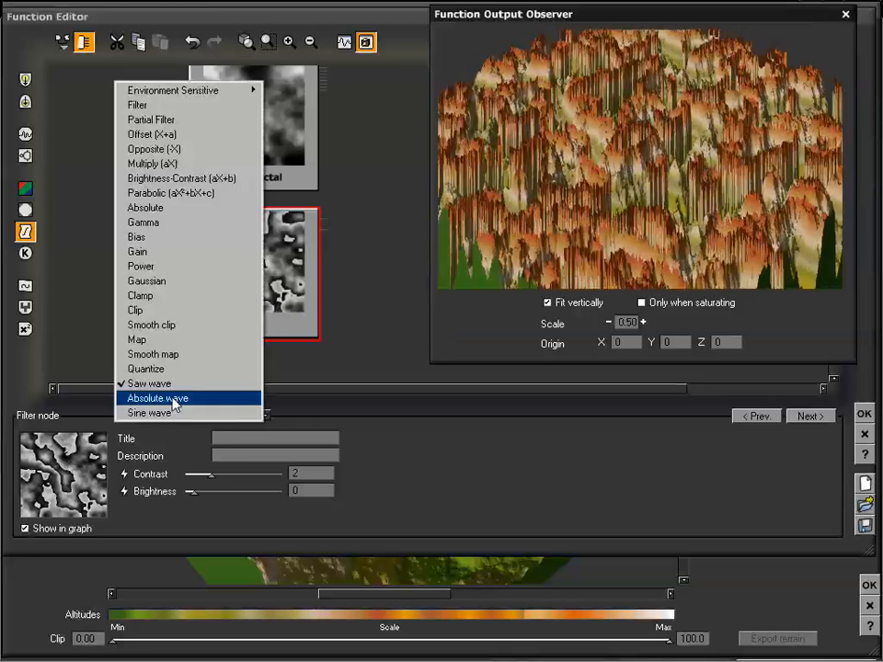
pyautogui.click(177, 400)
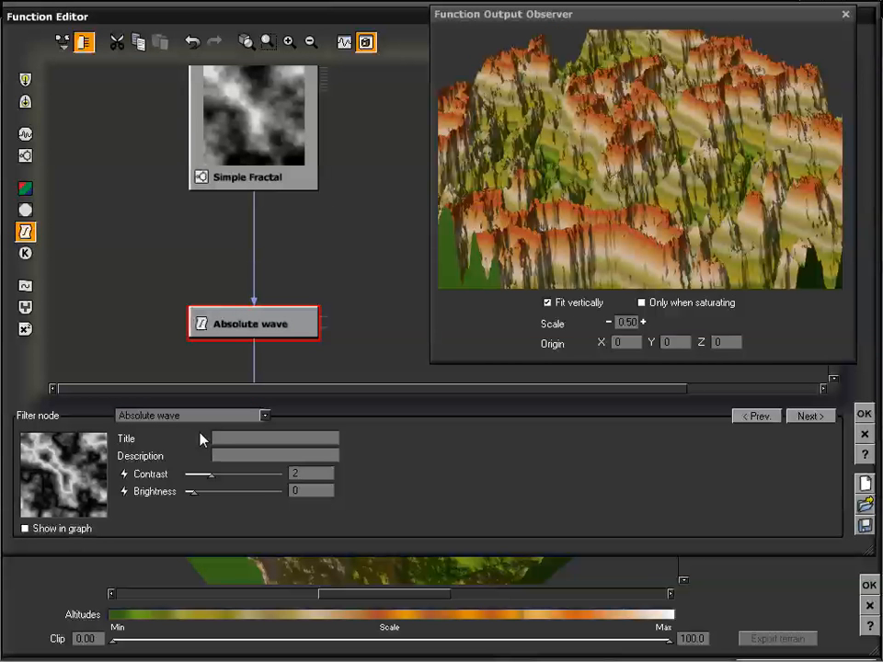
pyautogui.moveTo(662, 151)
pyautogui.mouseDown()
pyautogui.moveTo(665, 183)
pyautogui.moveTo(668, 159)
pyautogui.mouseUp()
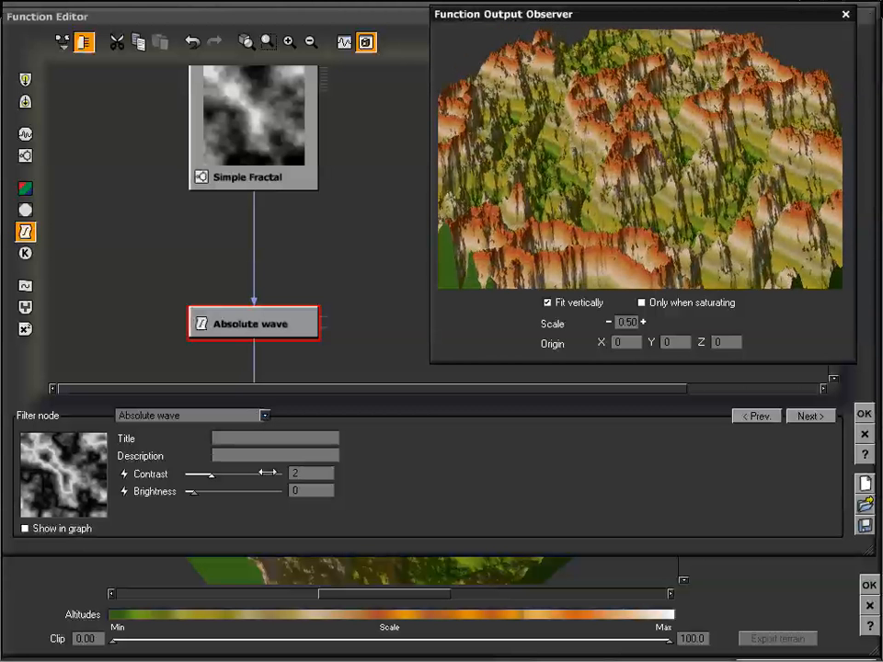
pyautogui.moveTo(213, 477); pyautogui.dragTo(241, 475)
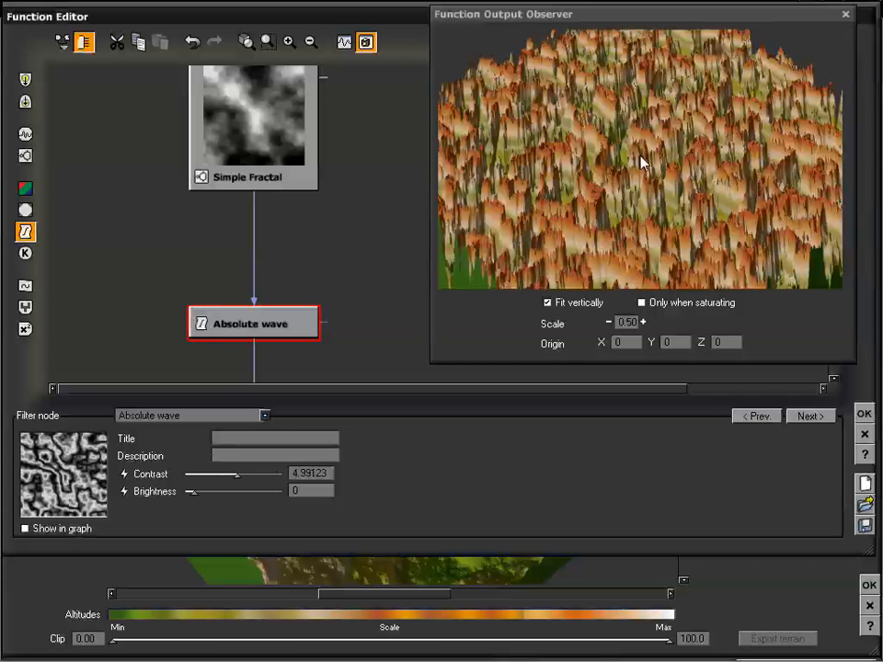
pyautogui.moveTo(640, 179)
pyautogui.mouseDown()
pyautogui.moveTo(644, 221)
pyautogui.moveTo(640, 168)
pyautogui.moveTo(641, 183)
pyautogui.mouseUp()
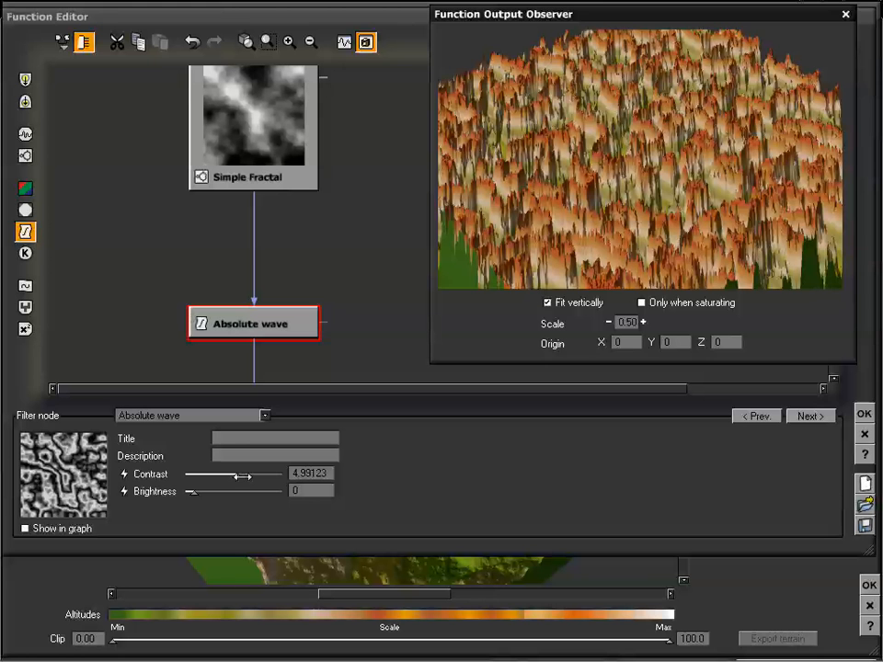
pyautogui.moveTo(241, 476); pyautogui.dragTo(213, 478)
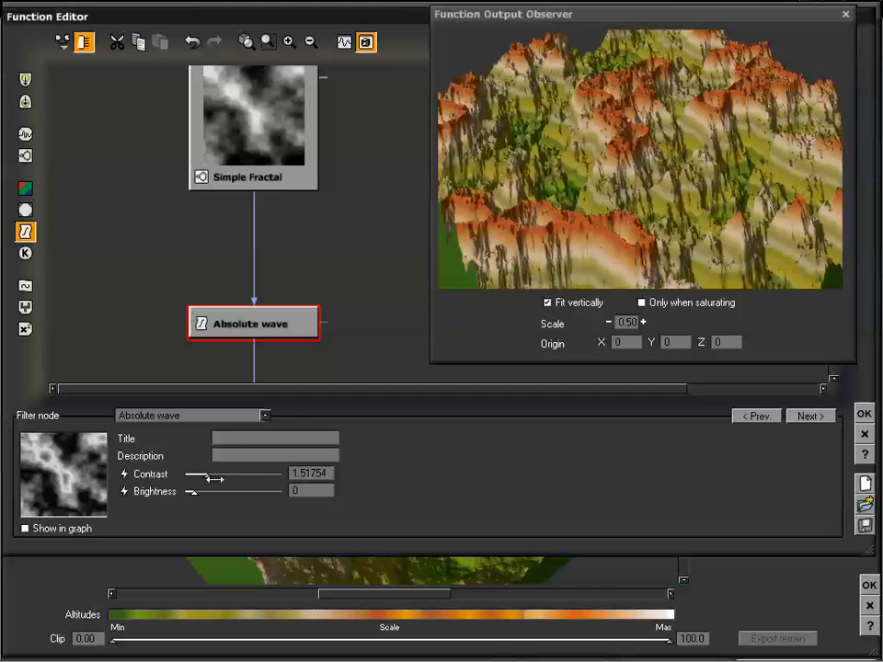
pyautogui.moveTo(568, 190); pyautogui.dragTo(643, 153)
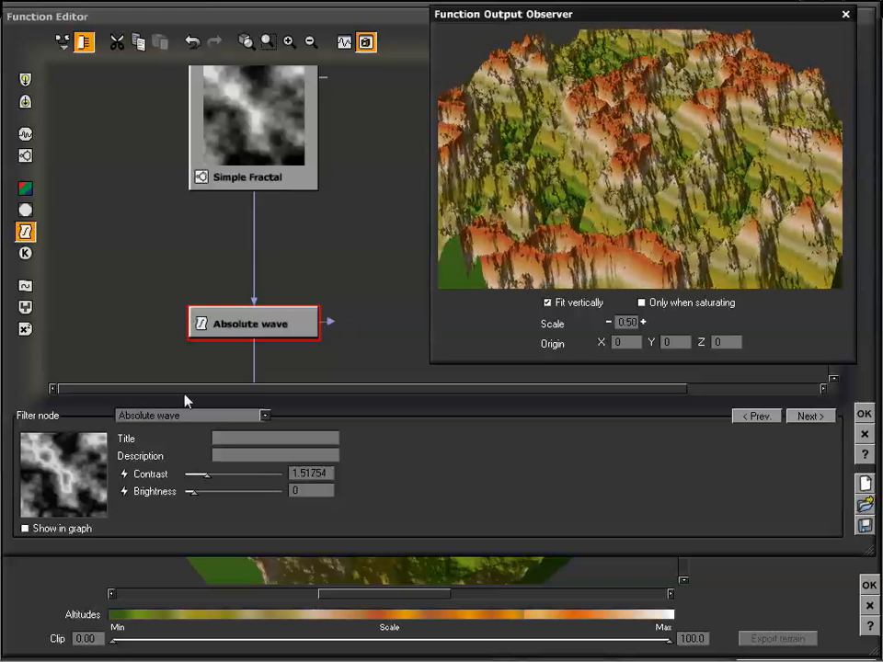
# Change the filter type to Sine wave, try a contrast of about 3.06, and leave the contrast at about 1.61.
pyautogui.click(216, 412)
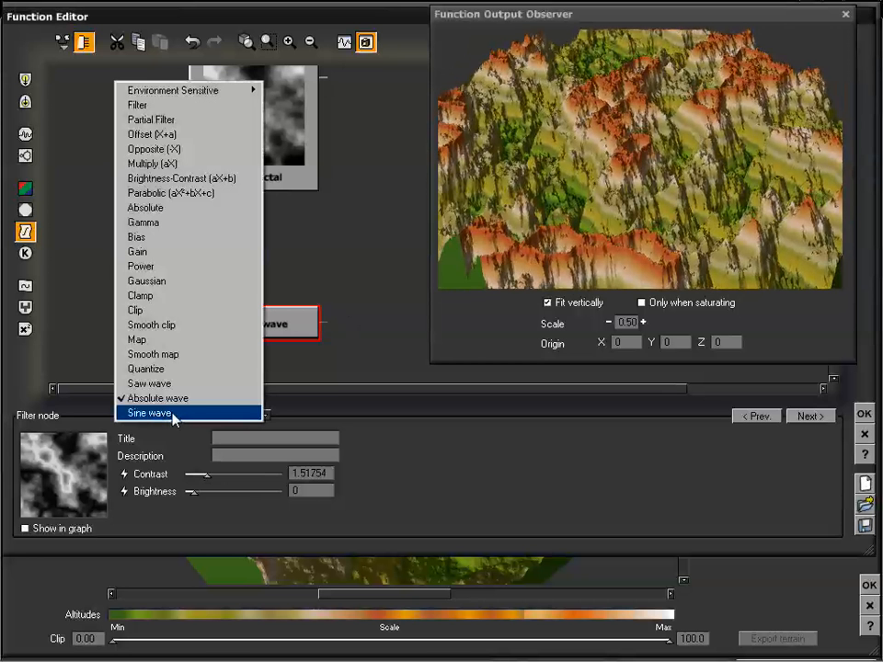
pyautogui.click(170, 415)
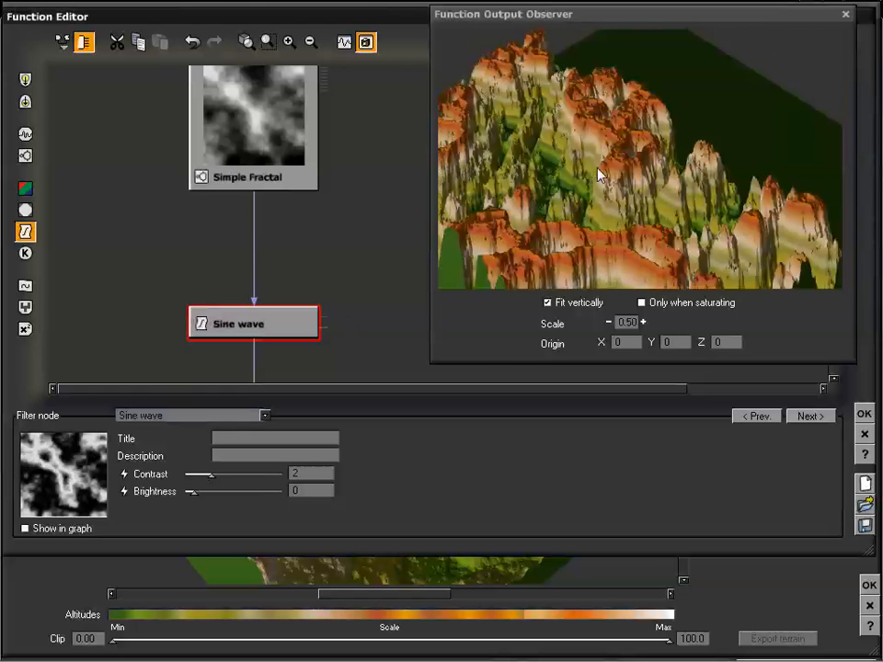
pyautogui.moveTo(628, 186)
pyautogui.mouseDown()
pyautogui.moveTo(620, 176)
pyautogui.moveTo(622, 209)
pyautogui.moveTo(626, 181)
pyautogui.moveTo(637, 179)
pyautogui.mouseUp()
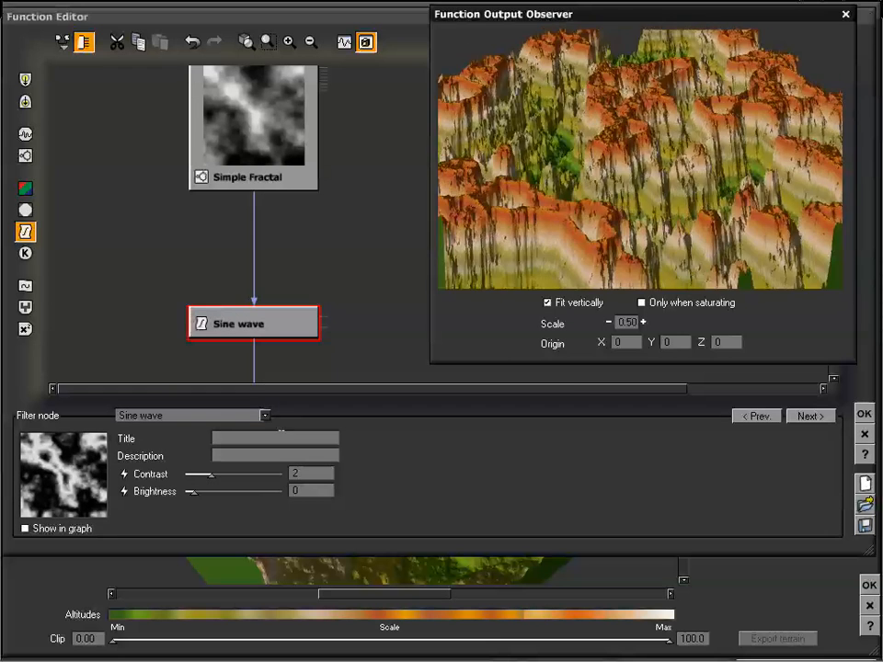
pyautogui.moveTo(215, 473)
pyautogui.mouseDown()
pyautogui.moveTo(237, 474)
pyautogui.moveTo(219, 474)
pyautogui.mouseUp()
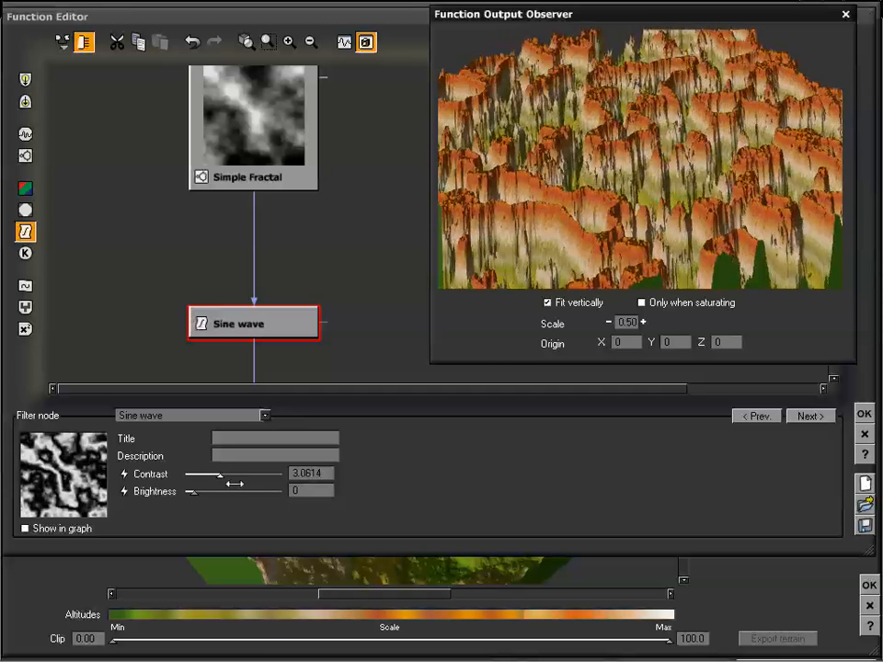
pyautogui.moveTo(221, 474); pyautogui.dragTo(207, 475)
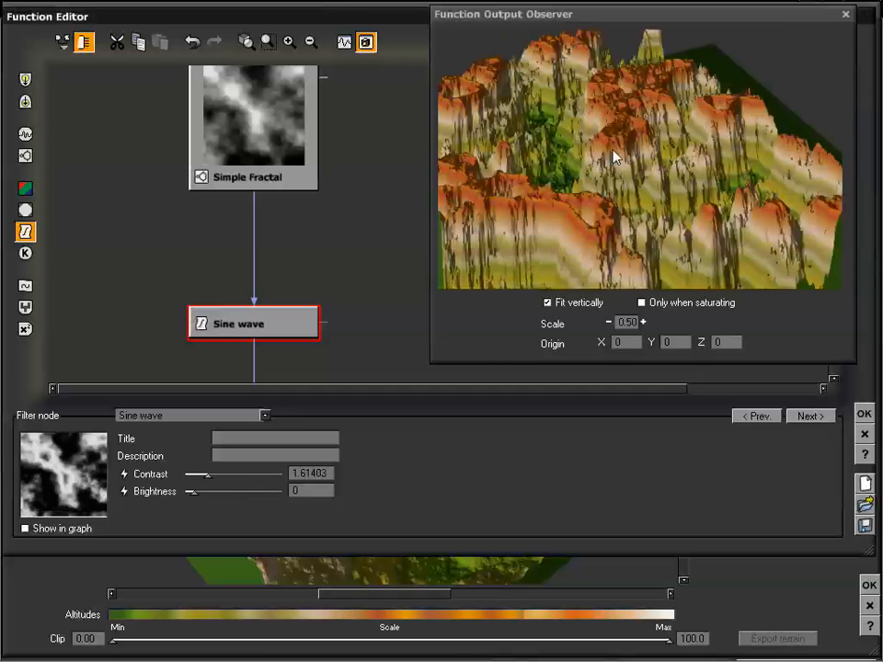
pyautogui.moveTo(589, 182); pyautogui.dragTo(707, 134)
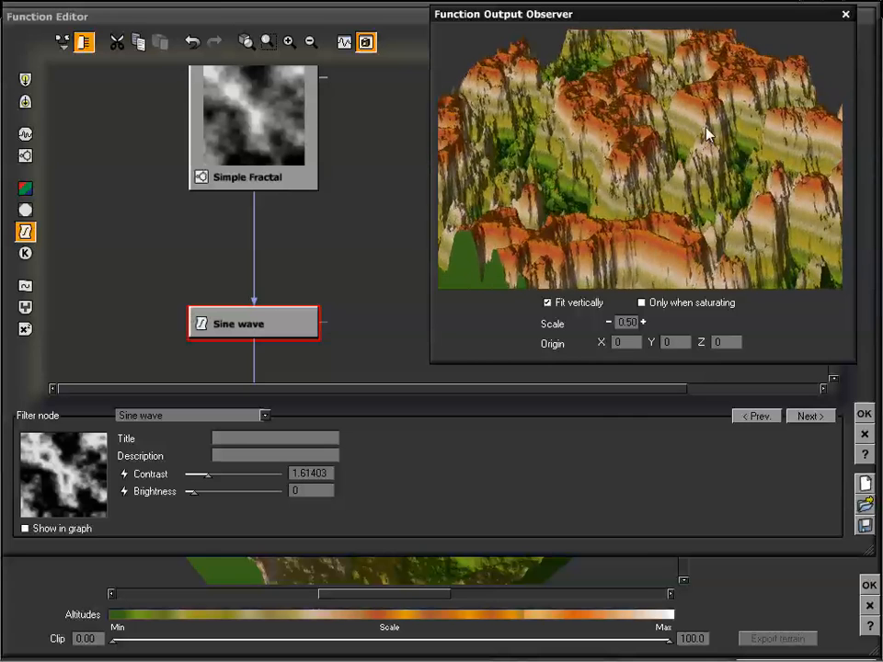
pyautogui.moveTo(525, 221); pyautogui.dragTo(667, 121)
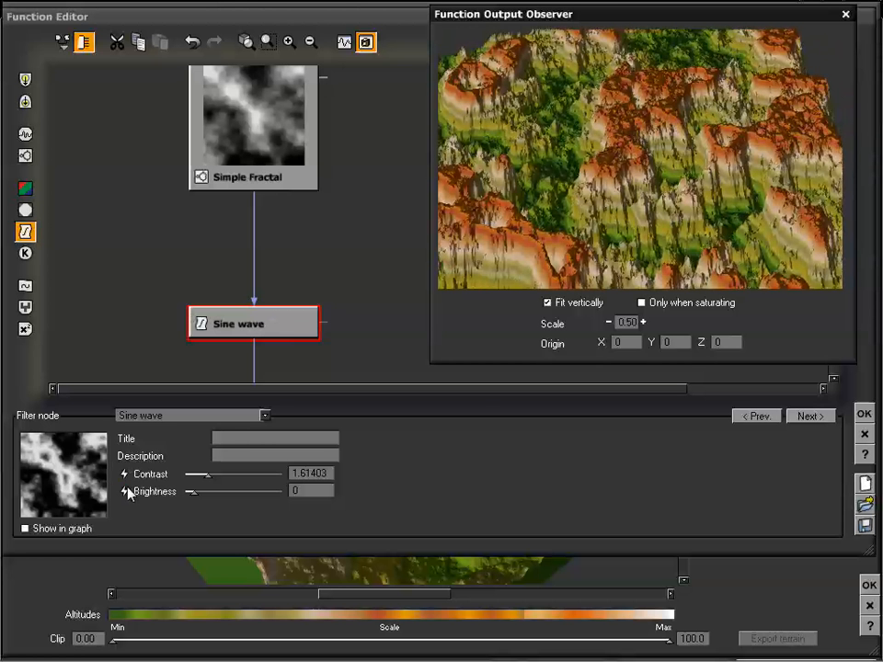
# Change the filter node to the environment-sensitive Altitude type and inspect the terrain.
pyautogui.click(226, 417)
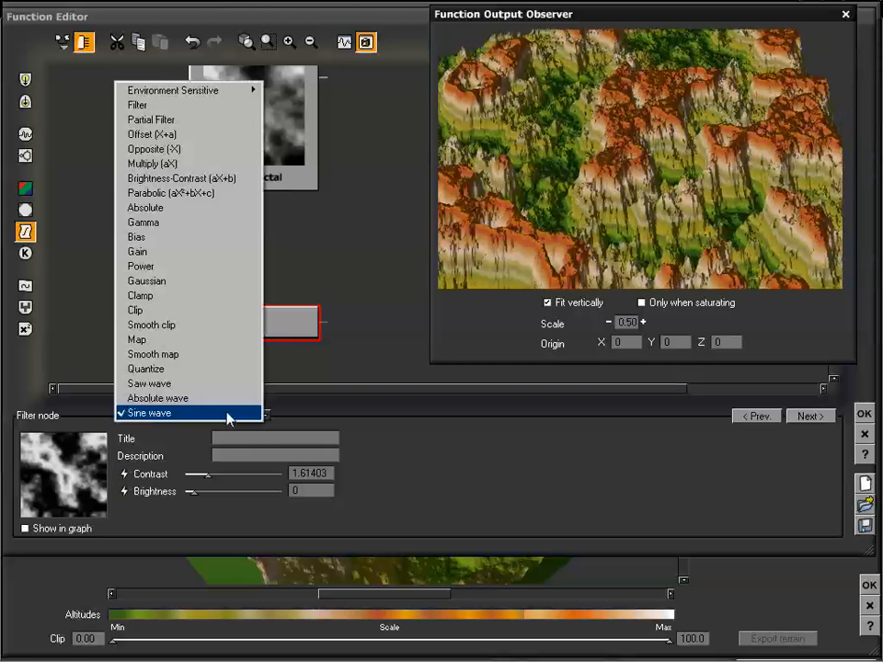
pyautogui.moveTo(229, 97)
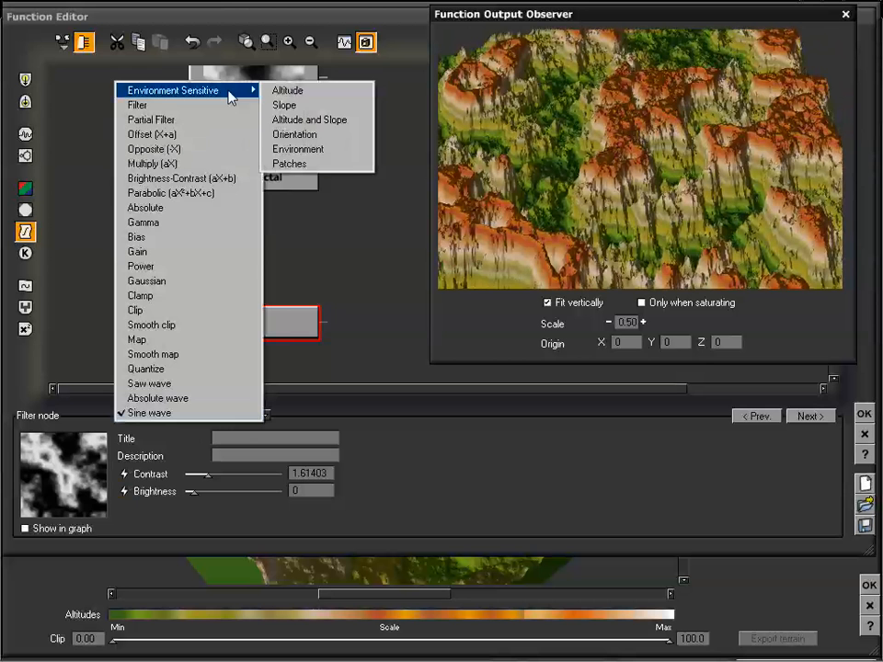
pyautogui.click(305, 90)
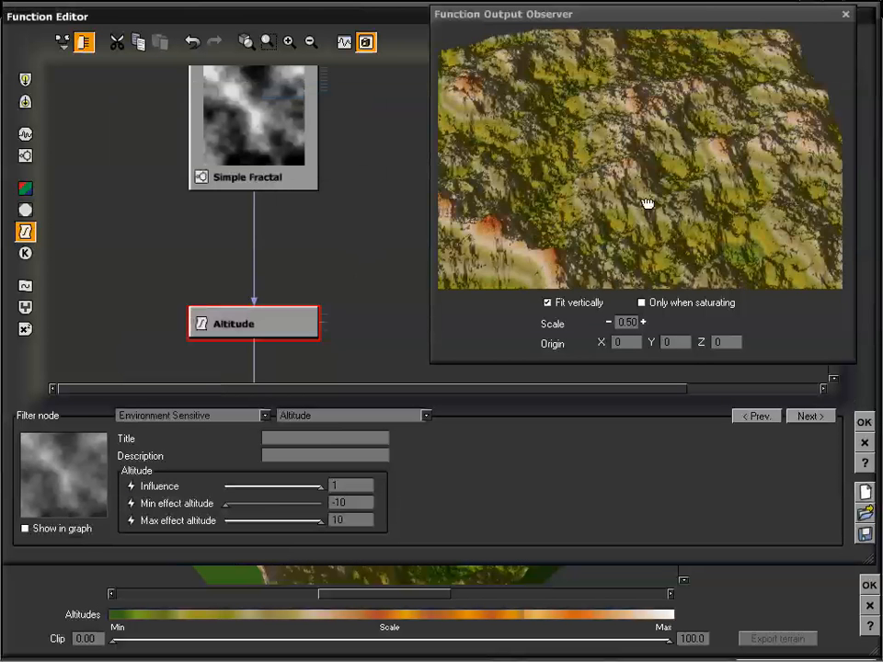
pyautogui.moveTo(649, 203)
pyautogui.mouseDown()
pyautogui.moveTo(653, 180)
pyautogui.moveTo(659, 191)
pyautogui.mouseUp()
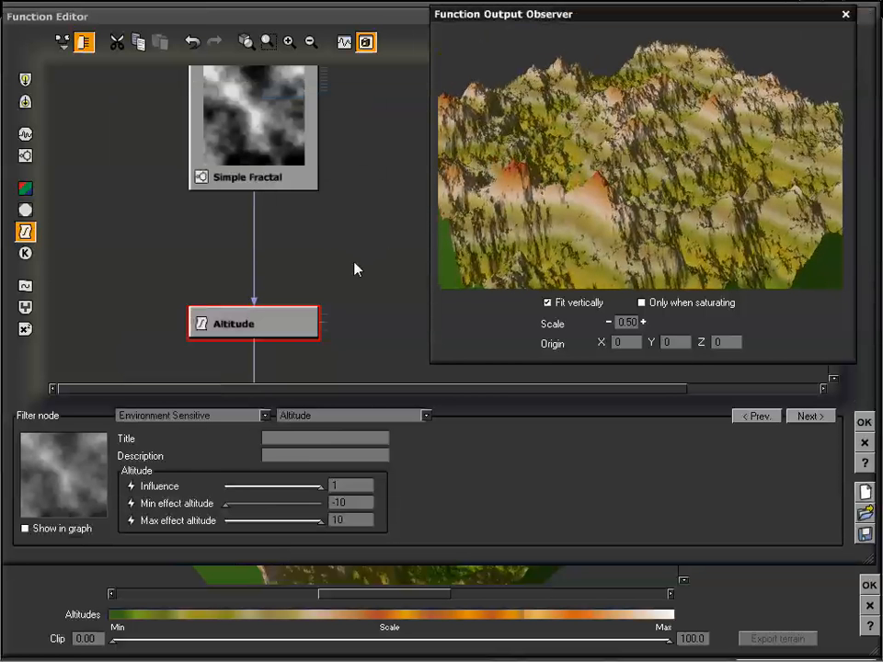
# Try the Altitude filter with influence about 0.87, minimum effect altitude about -4.74 and maximum about 0.35, and inspect the terrain.
pyautogui.moveTo(355, 268); pyautogui.dragTo(344, 338)
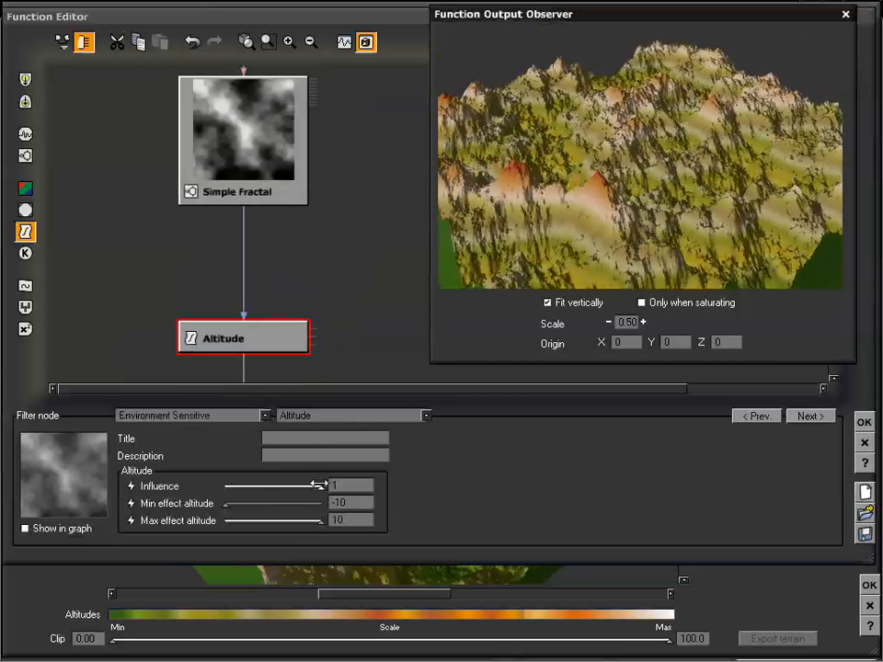
pyautogui.moveTo(317, 485)
pyautogui.mouseDown()
pyautogui.moveTo(240, 485)
pyautogui.moveTo(310, 485)
pyautogui.mouseUp()
pyautogui.moveTo(225, 504); pyautogui.dragTo(251, 505)
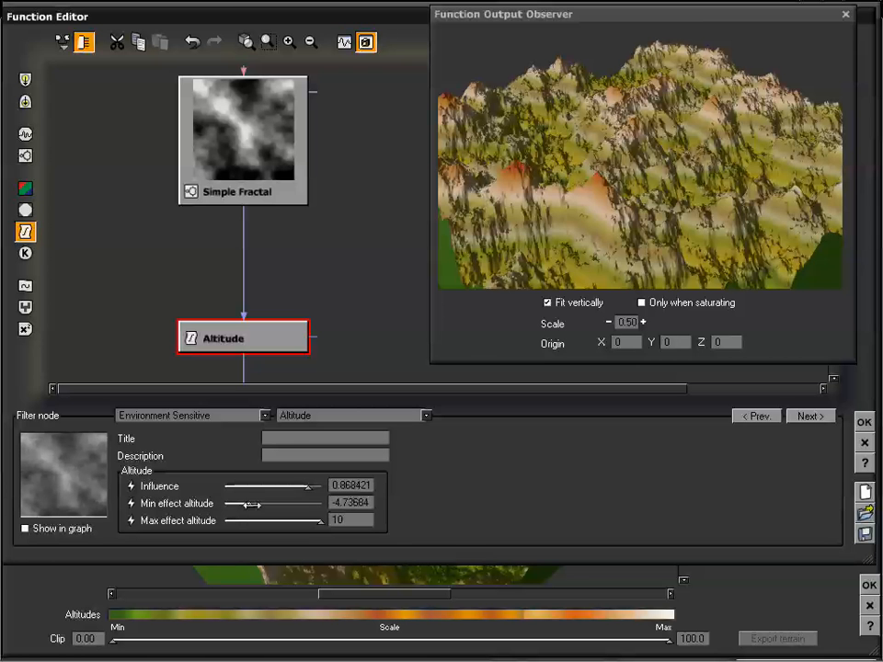
pyautogui.moveTo(320, 521); pyautogui.dragTo(274, 521)
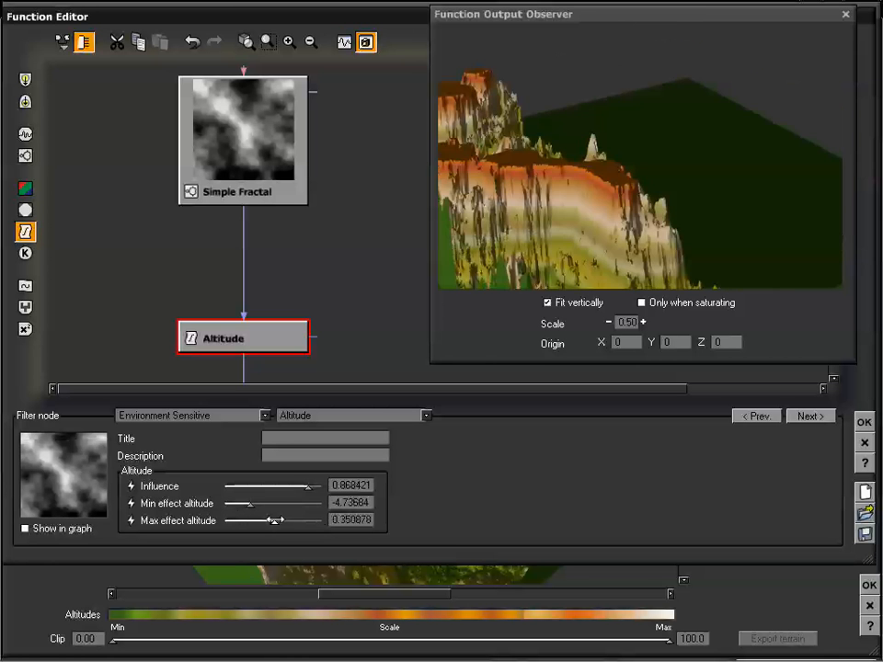
pyautogui.moveTo(646, 158)
pyautogui.mouseDown()
pyautogui.moveTo(644, 178)
pyautogui.moveTo(646, 161)
pyautogui.mouseUp()
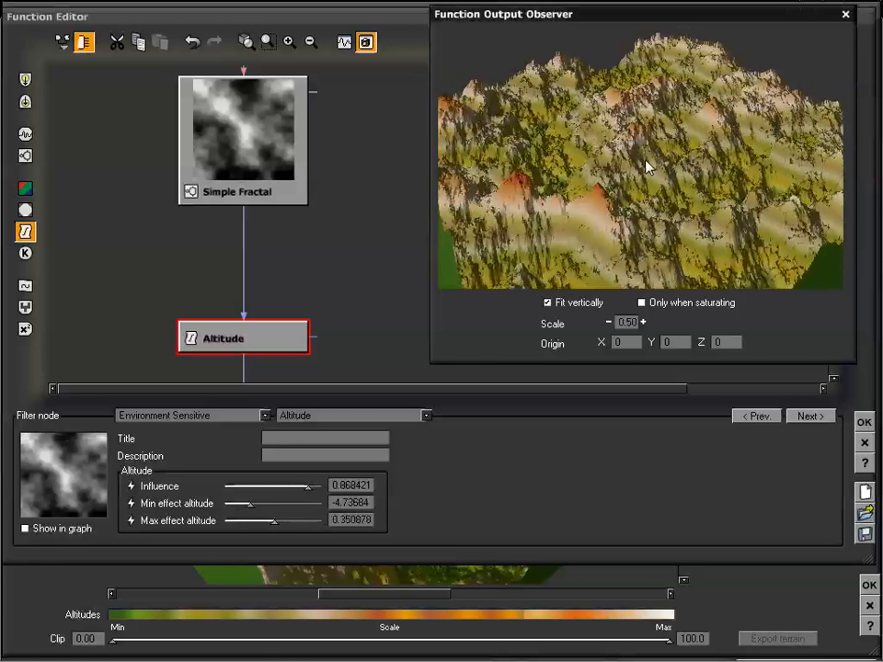
# Restore the Altitude filter's effect range to -10 through 10, set influence to about 0.88, and show the node's preview in the graph.
pyautogui.moveTo(286, 520); pyautogui.dragTo(320, 520)
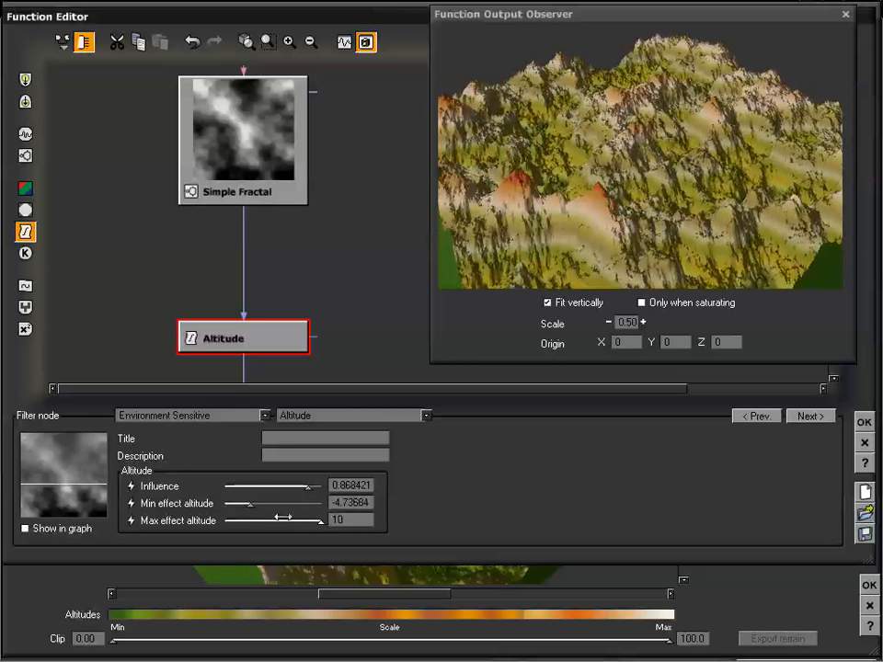
pyautogui.moveTo(249, 504); pyautogui.dragTo(225, 504)
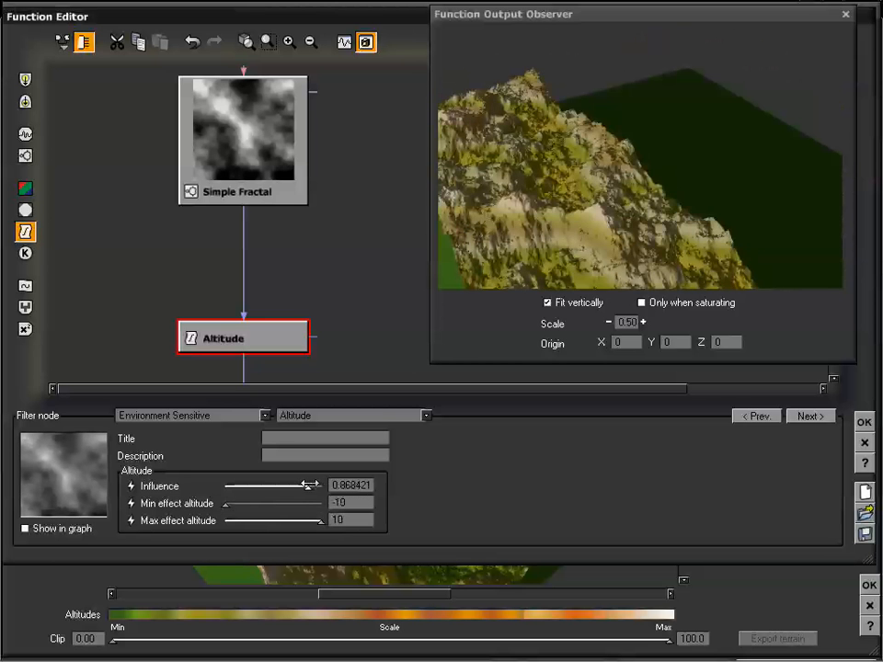
pyautogui.moveTo(309, 486)
pyautogui.mouseDown()
pyautogui.moveTo(321, 485)
pyautogui.moveTo(306, 485)
pyautogui.mouseUp()
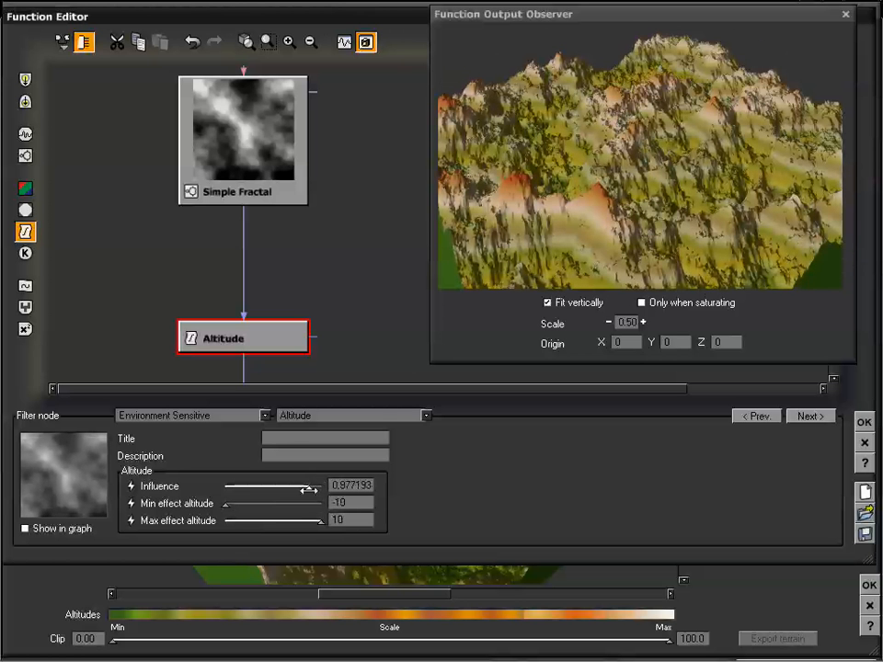
pyautogui.moveTo(606, 209); pyautogui.dragTo(470, 138)
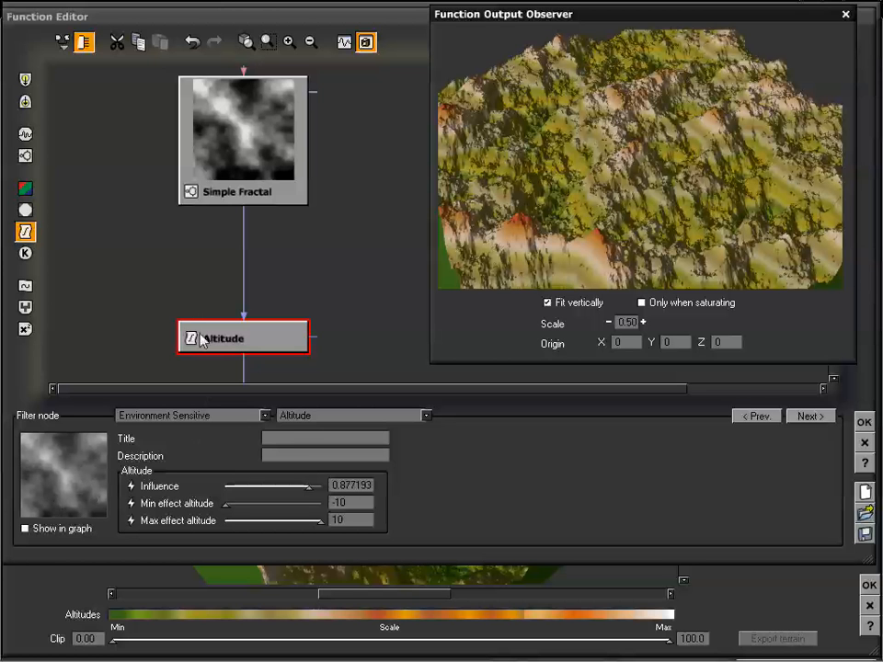
pyautogui.click(25, 529)
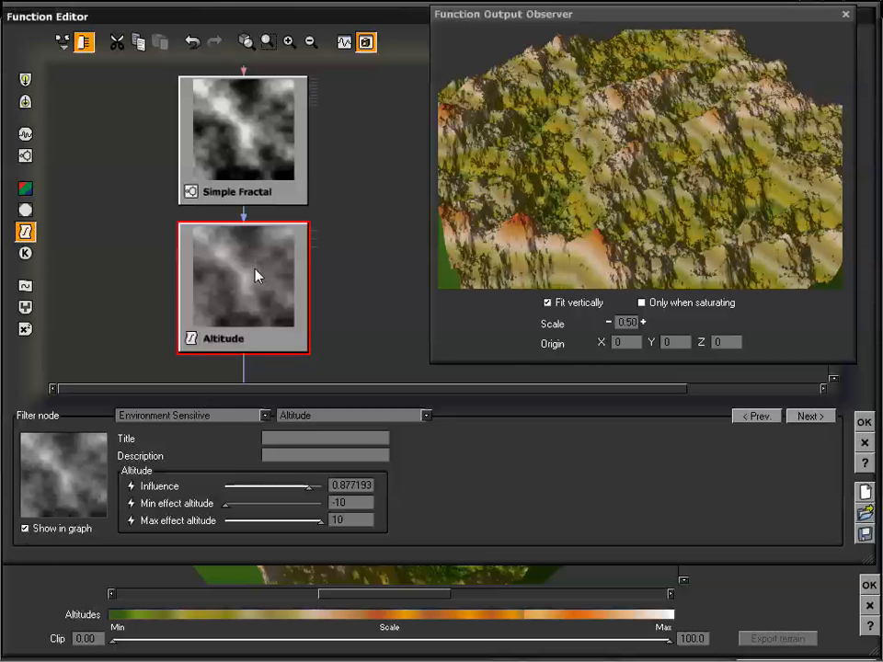
pyautogui.moveTo(466, 136); pyautogui.dragTo(635, 171)
# Change the filter type to Slope with influence about 0.20, and switch it to Altitude and Slope.
pyautogui.click(316, 424)
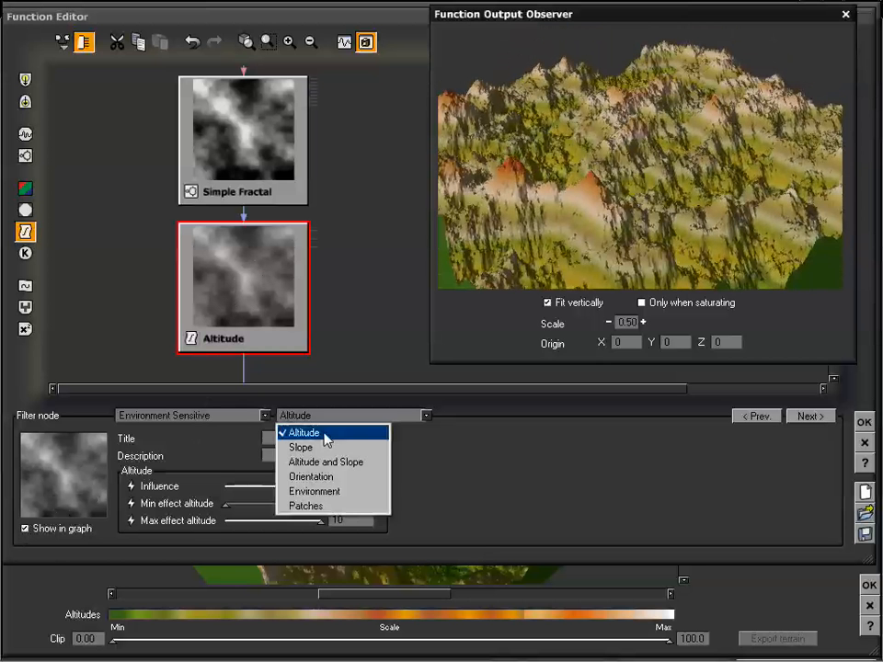
pyautogui.click(313, 449)
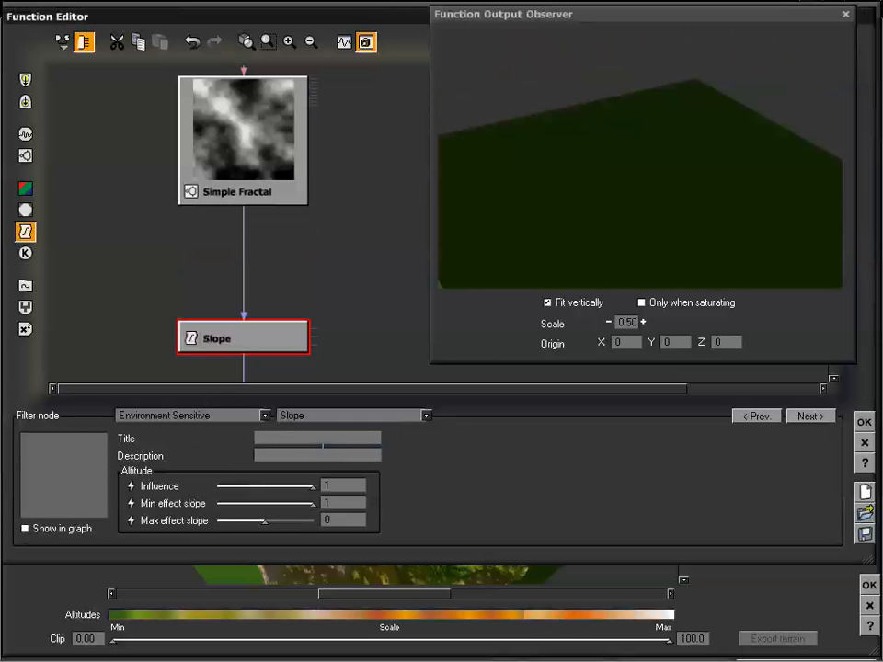
pyautogui.moveTo(313, 478); pyautogui.dragTo(233, 483)
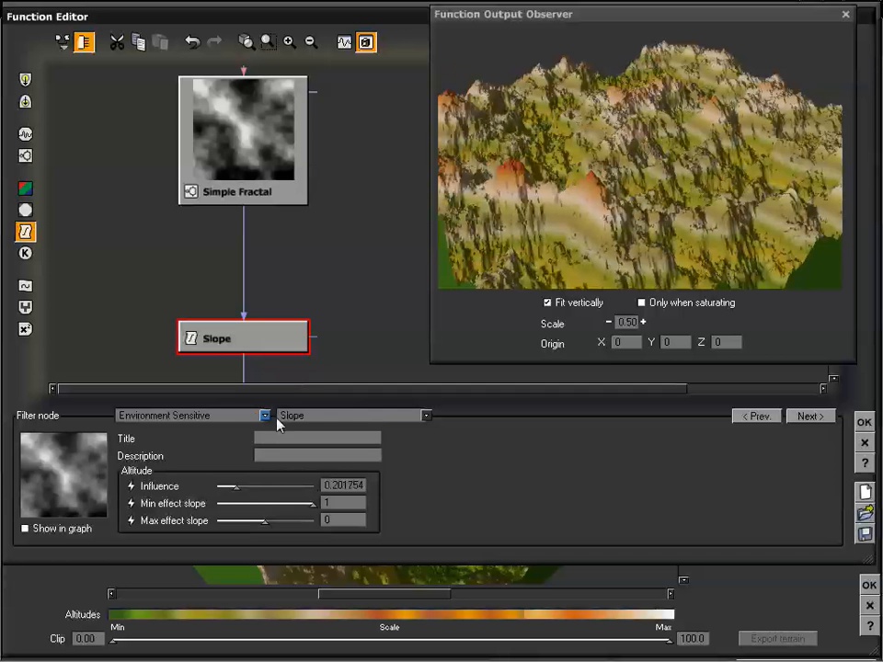
pyautogui.click(304, 416)
pyautogui.click(331, 461)
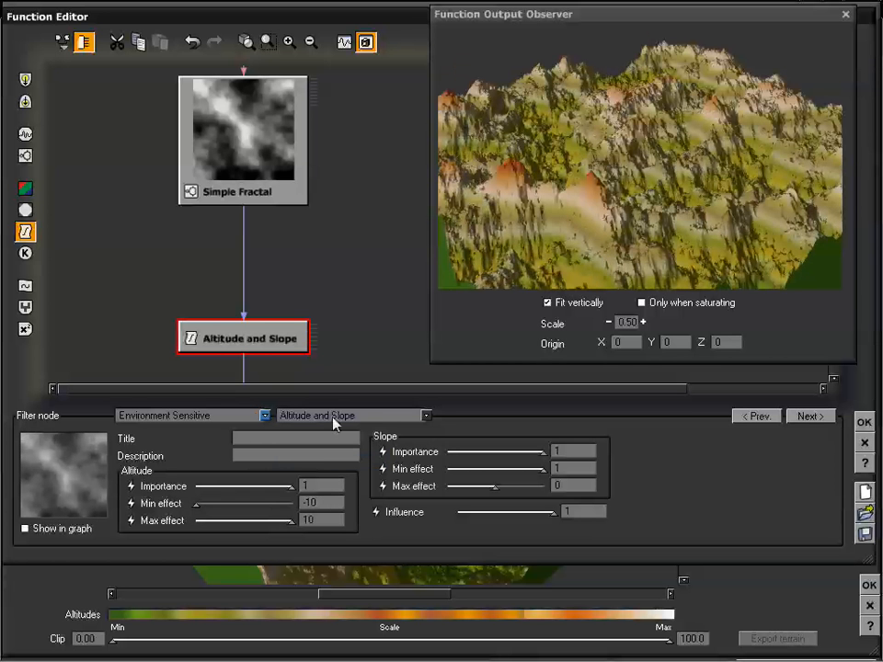
# Change the filter type to Orientation with favored azimuth about 78.95, tightness about -0.11, transition speed about 1.53 and influence about 0.27.
pyautogui.click(333, 422)
pyautogui.click(322, 477)
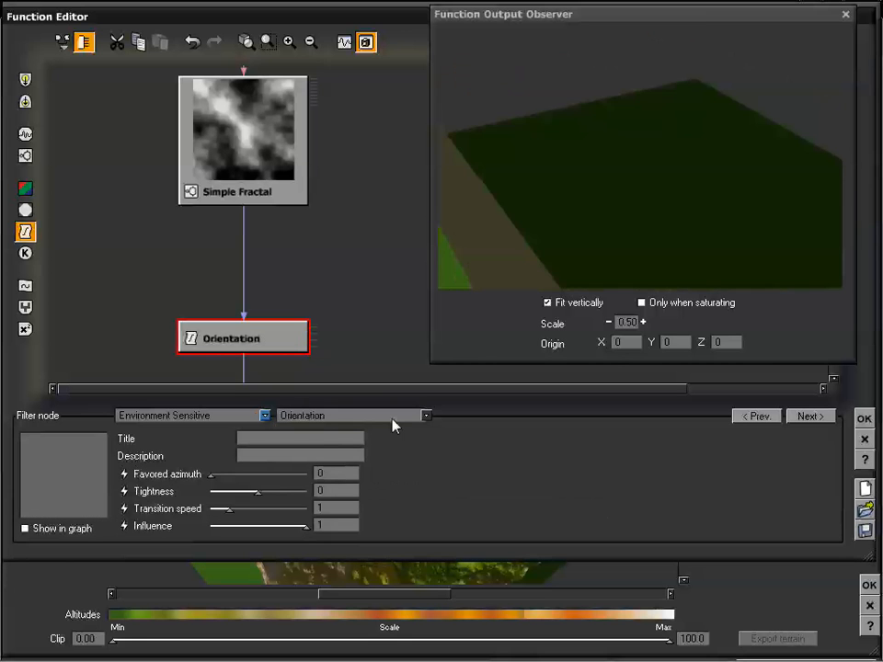
pyautogui.moveTo(212, 476); pyautogui.dragTo(239, 509)
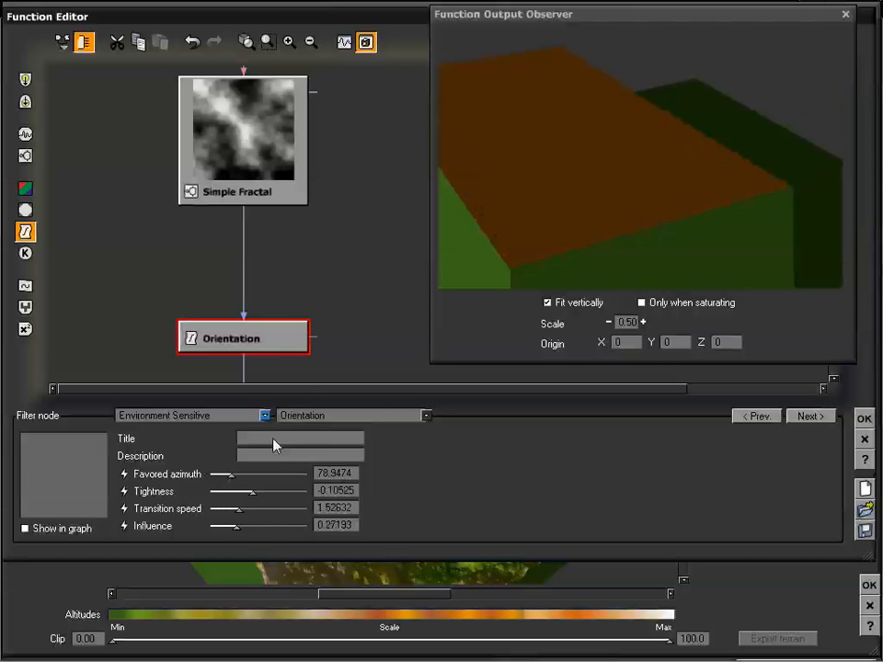
pyautogui.moveTo(594, 138)
pyautogui.mouseDown()
pyautogui.moveTo(608, 150)
pyautogui.moveTo(605, 139)
pyautogui.mouseUp()
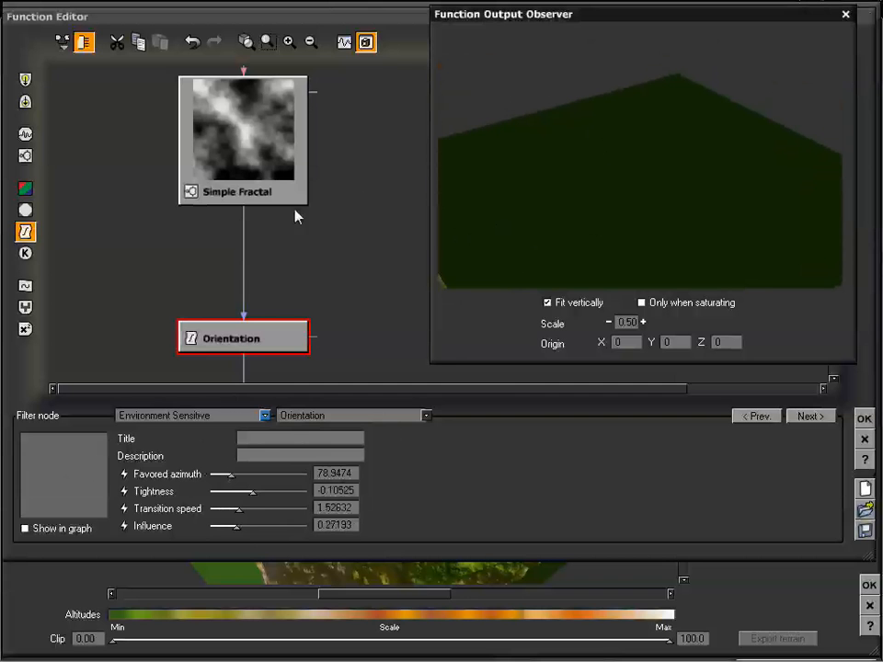
# Change the filter type to Environment and inspect the resulting terrain.
pyautogui.click(308, 419)
pyautogui.click(332, 493)
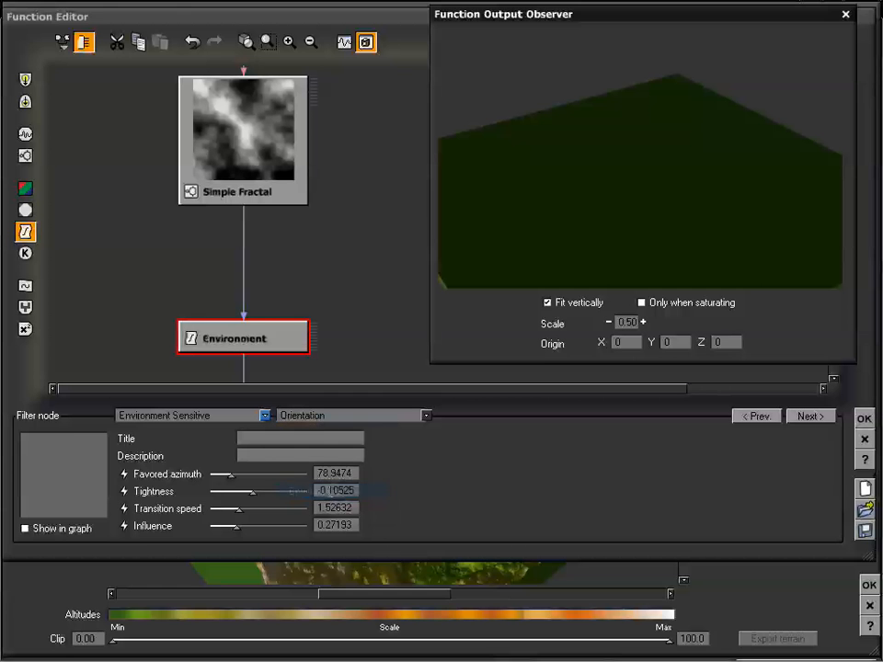
pyautogui.moveTo(662, 139); pyautogui.dragTo(668, 150)
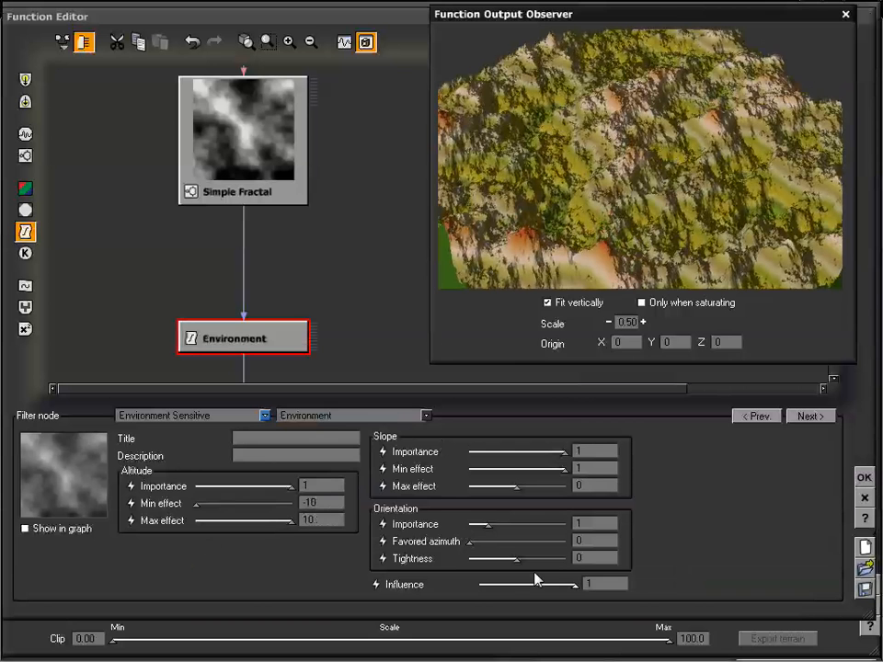
# Change the environment-sensitive filter type to Patches and inspect the terrain from another angle.
pyautogui.click(321, 415)
pyautogui.click(321, 507)
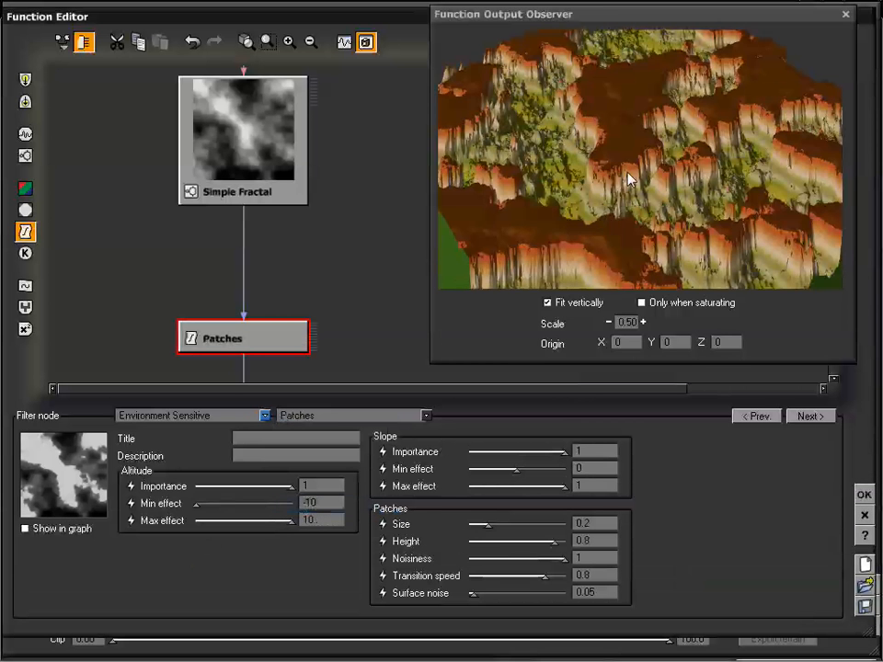
pyautogui.moveTo(622, 201); pyautogui.dragTo(653, 198)
# Set the Patches filter's altitude importance to about 0.49, minimum effect to about -3.51 and maximum effect to about 3.68.
pyautogui.moveTo(290, 484); pyautogui.dragTo(243, 483)
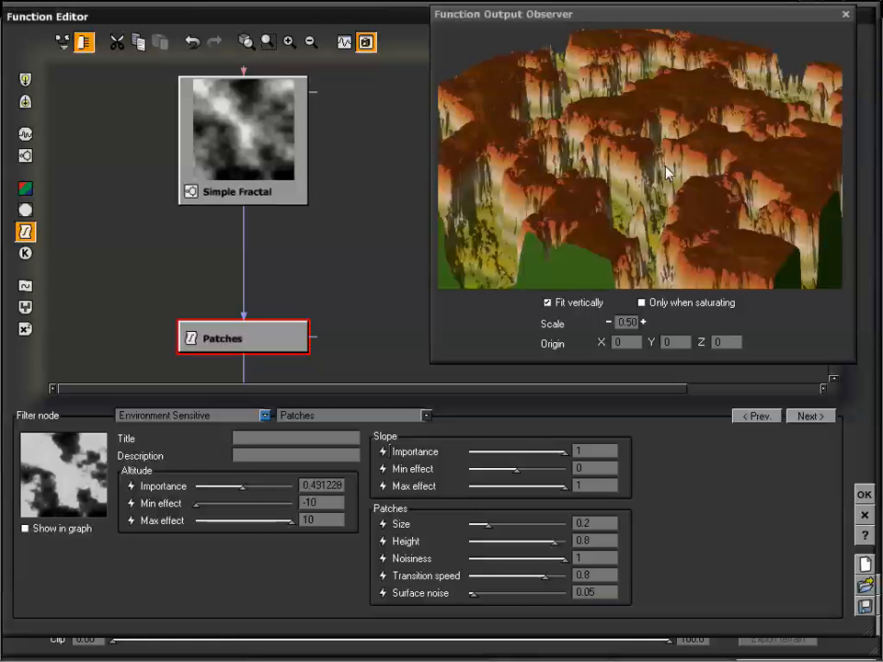
pyautogui.moveTo(671, 169); pyautogui.dragTo(647, 102)
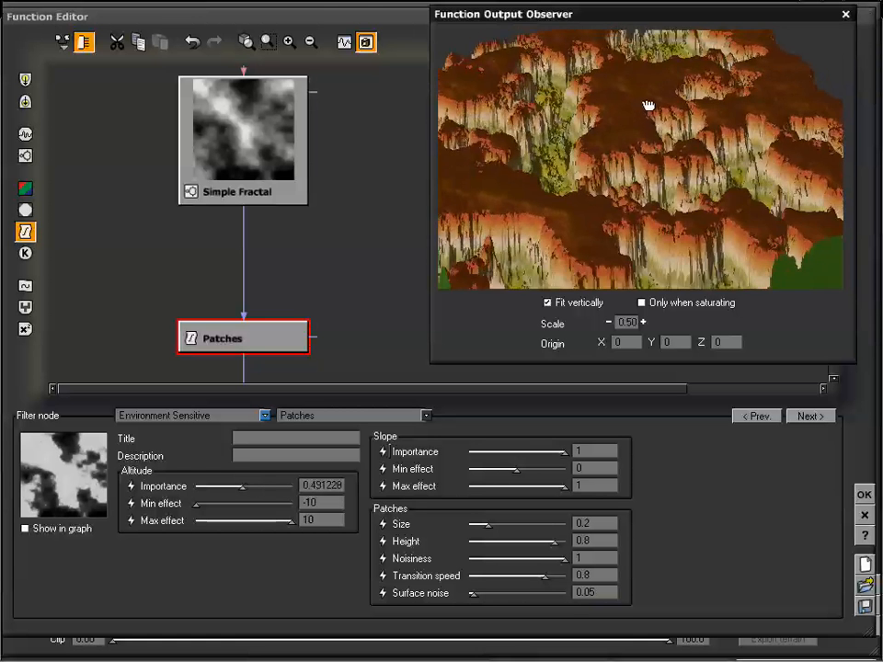
pyautogui.moveTo(192, 503); pyautogui.dragTo(224, 502)
pyautogui.moveTo(605, 239); pyautogui.dragTo(643, 158)
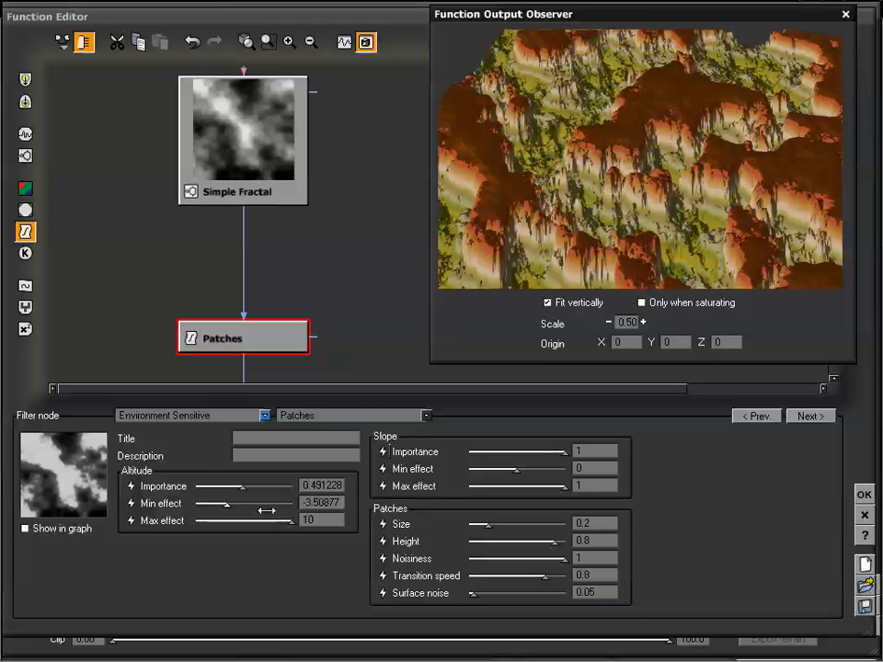
pyautogui.moveTo(290, 520); pyautogui.dragTo(260, 515)
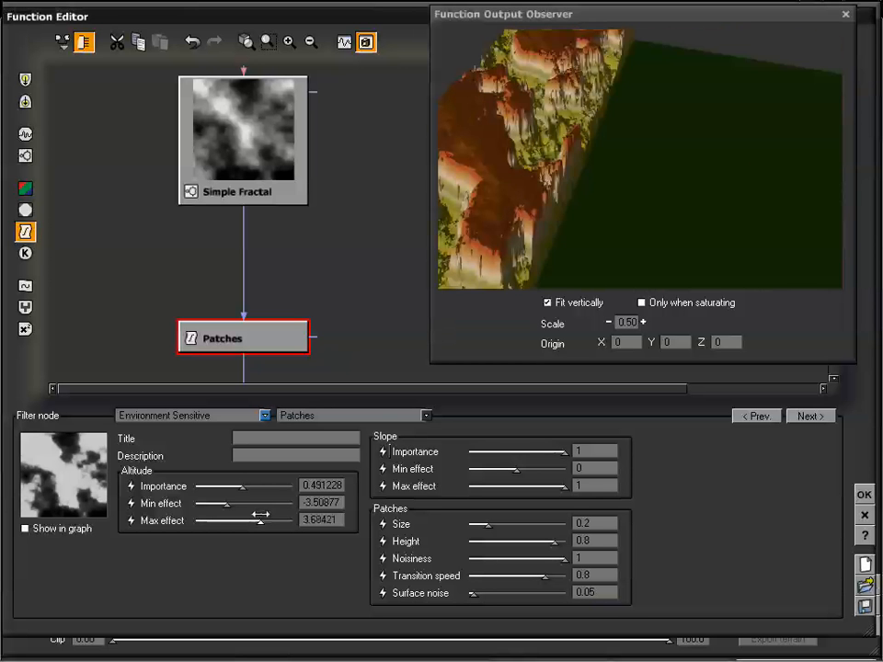
pyautogui.moveTo(638, 143); pyautogui.dragTo(725, 87)
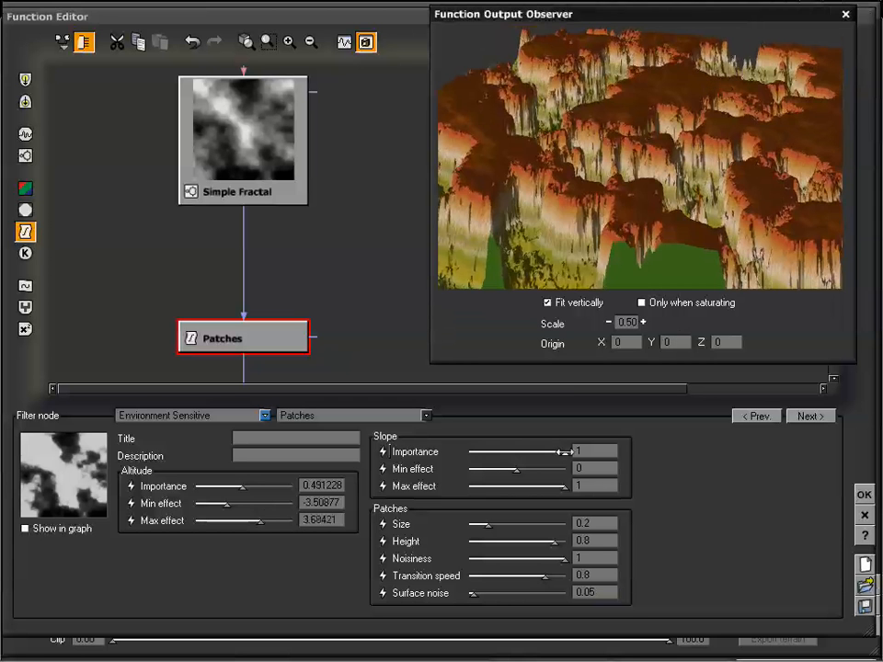
# Set the Patches filter's slope importance to about 0.82, minimum effect to about 0.46 and maximum effect to about 0.95, and inspect the terrain.
pyautogui.moveTo(564, 451); pyautogui.dragTo(488, 451)
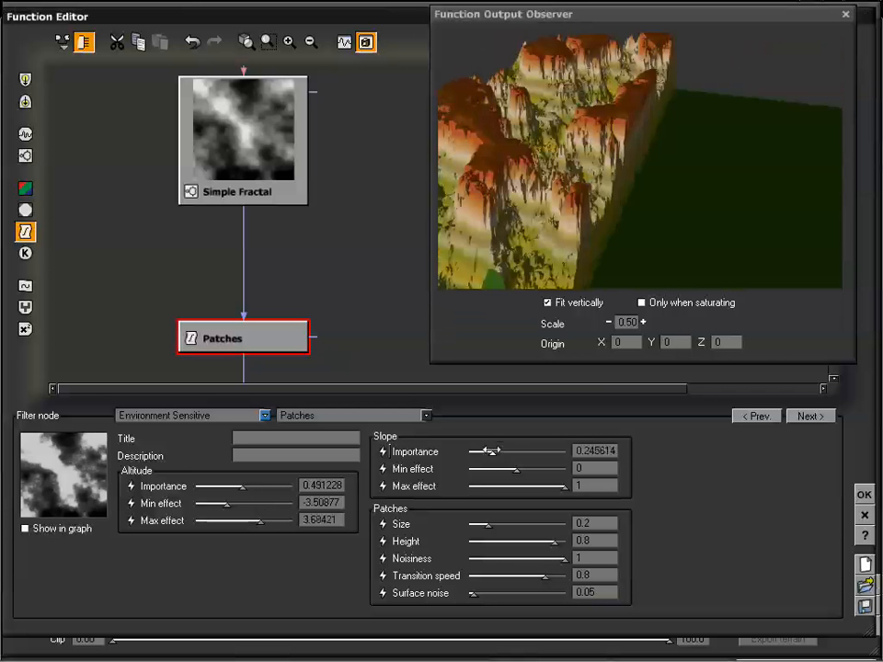
pyautogui.moveTo(489, 451); pyautogui.dragTo(547, 452)
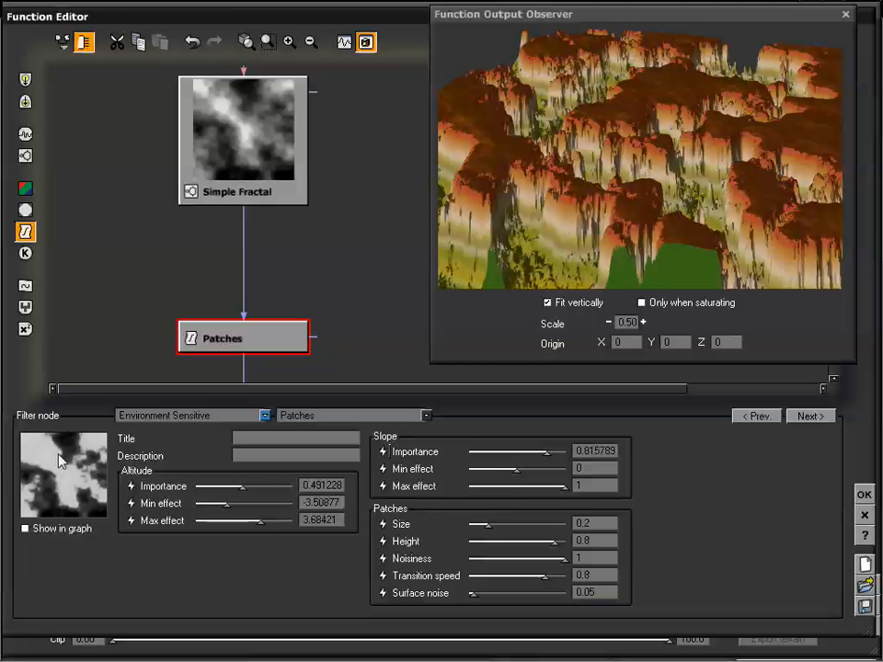
pyautogui.moveTo(506, 468); pyautogui.dragTo(485, 486)
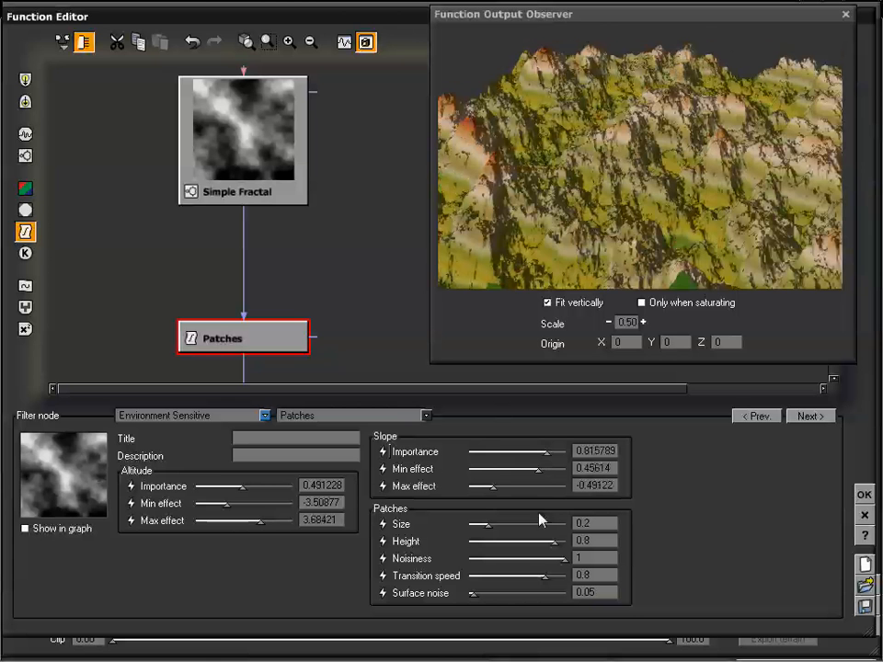
pyautogui.moveTo(493, 486); pyautogui.dragTo(563, 487)
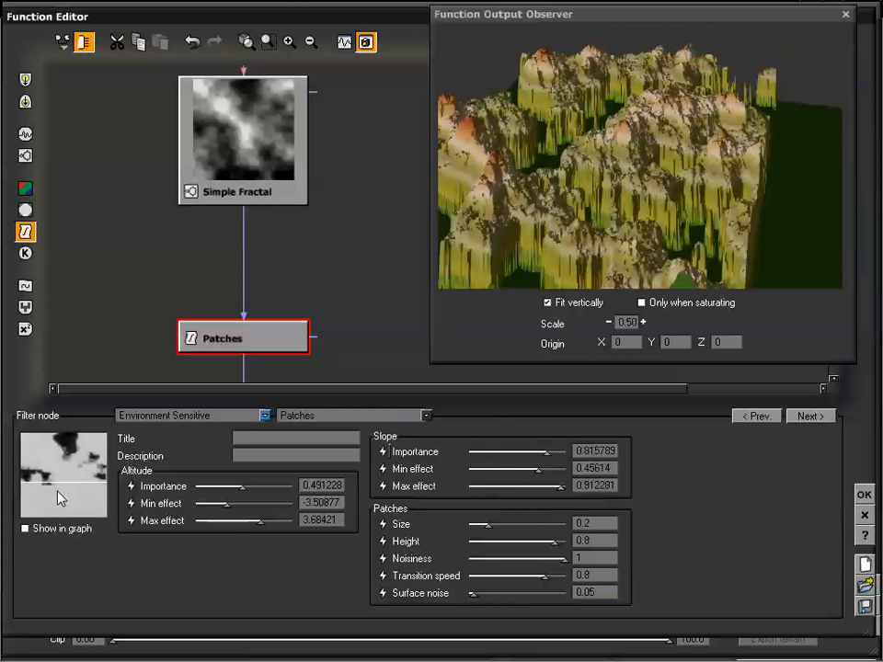
pyautogui.moveTo(558, 487); pyautogui.dragTo(564, 486)
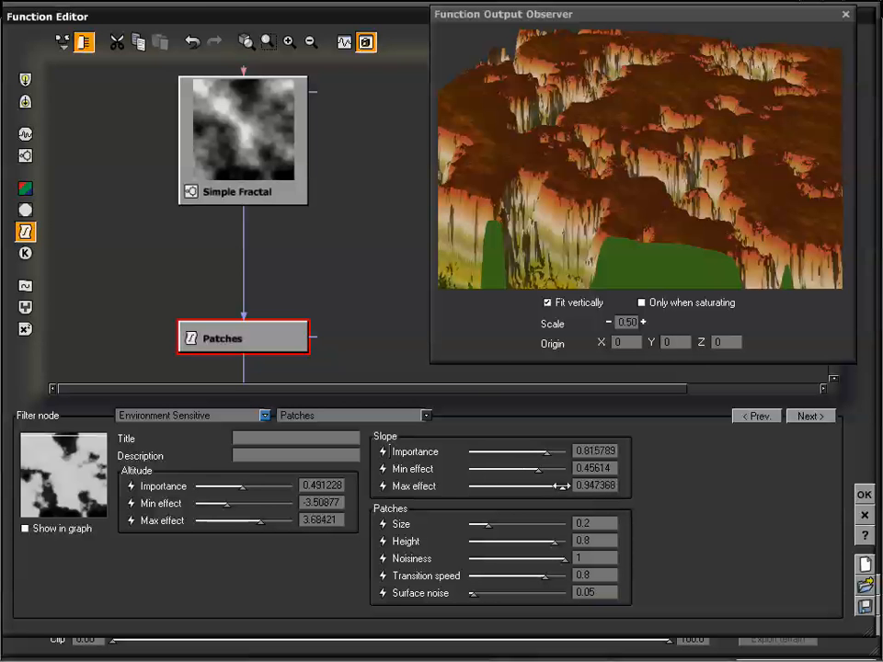
pyautogui.moveTo(623, 153); pyautogui.dragTo(690, 197)
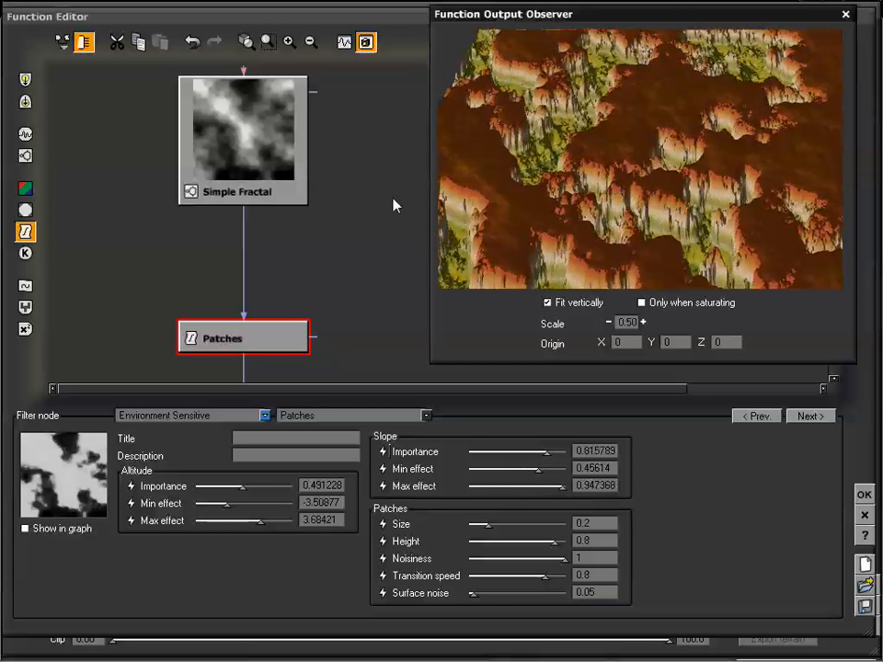
pyautogui.moveTo(369, 221); pyautogui.dragTo(327, 251, button='right')
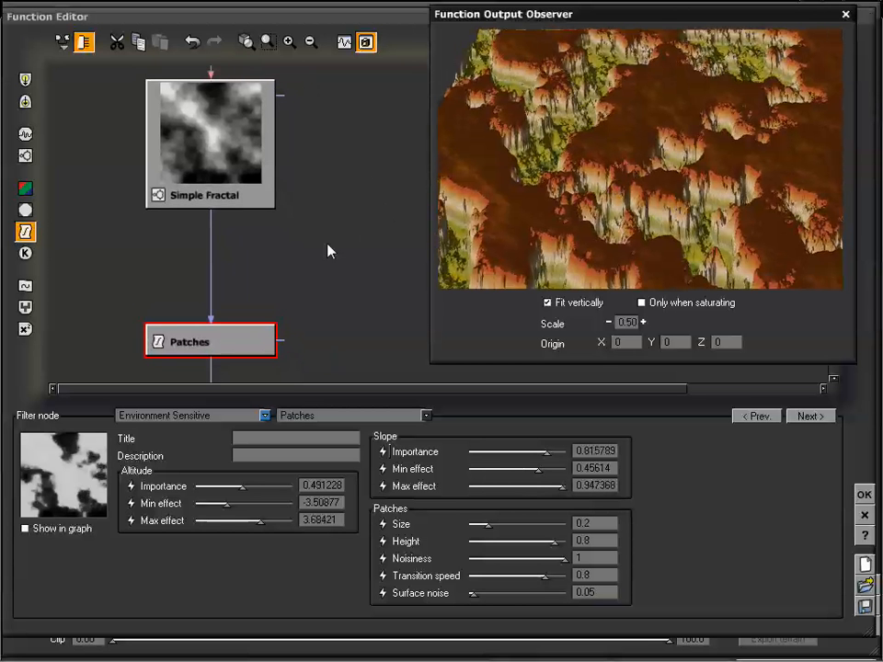